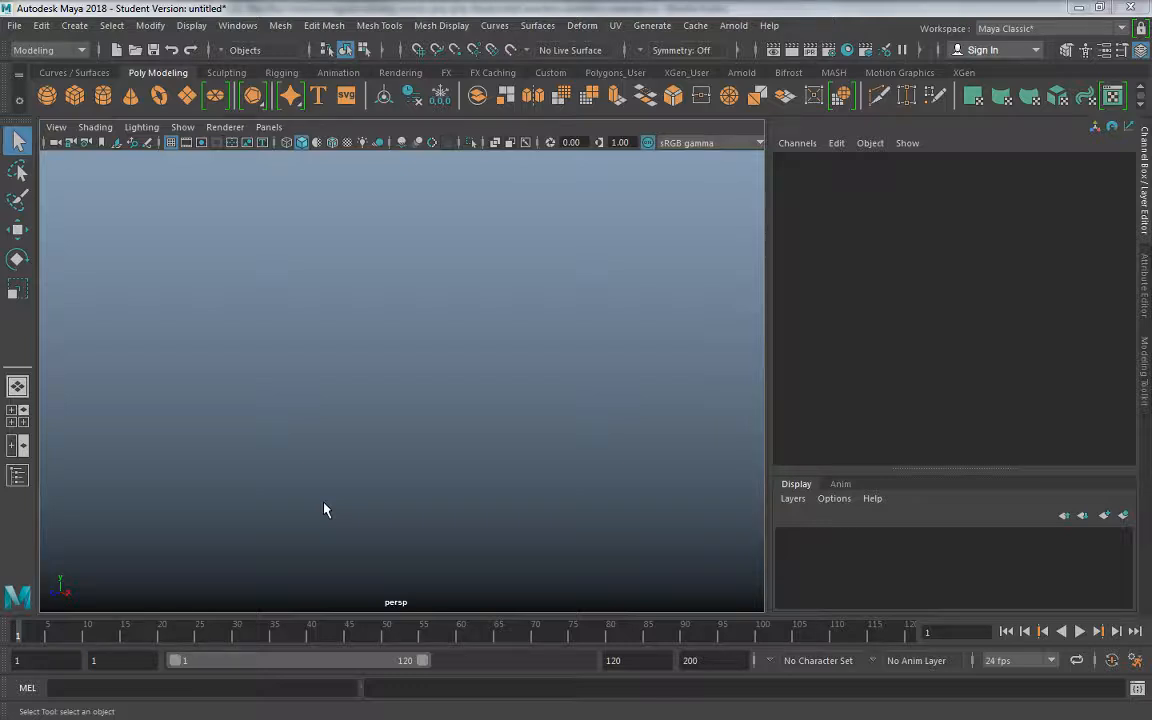
{"action": "left_click", "coordinate": [735, 26]}
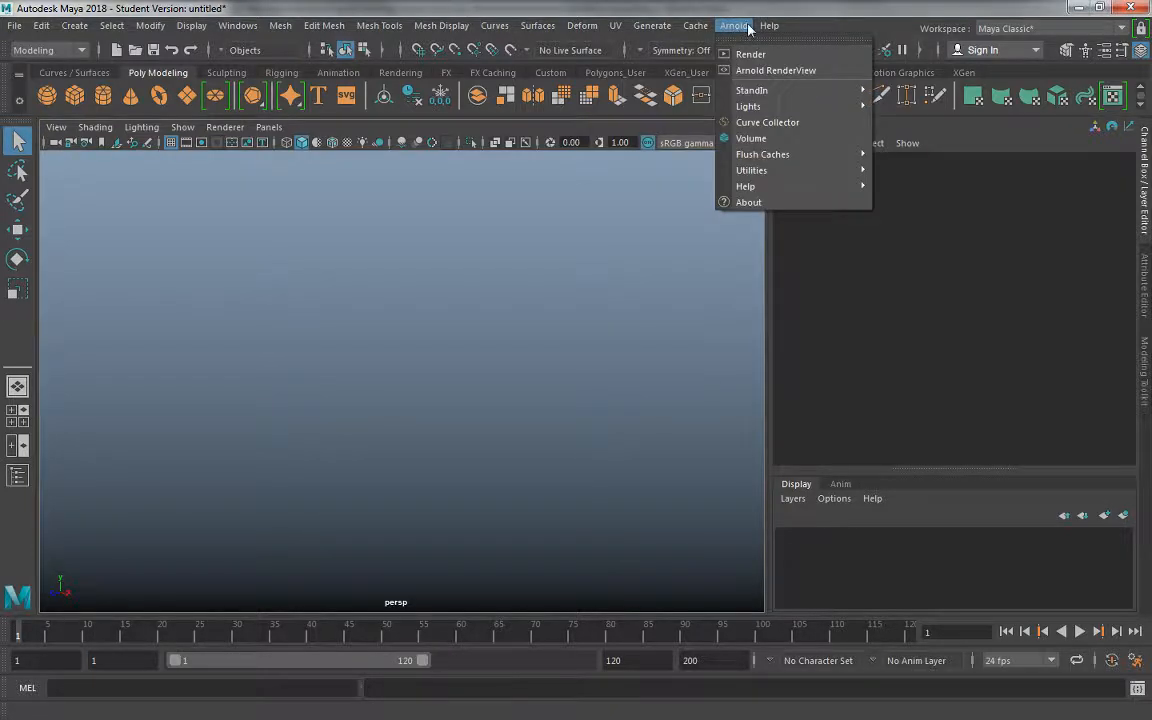
{"action": "left_click", "coordinate": [744, 28]}
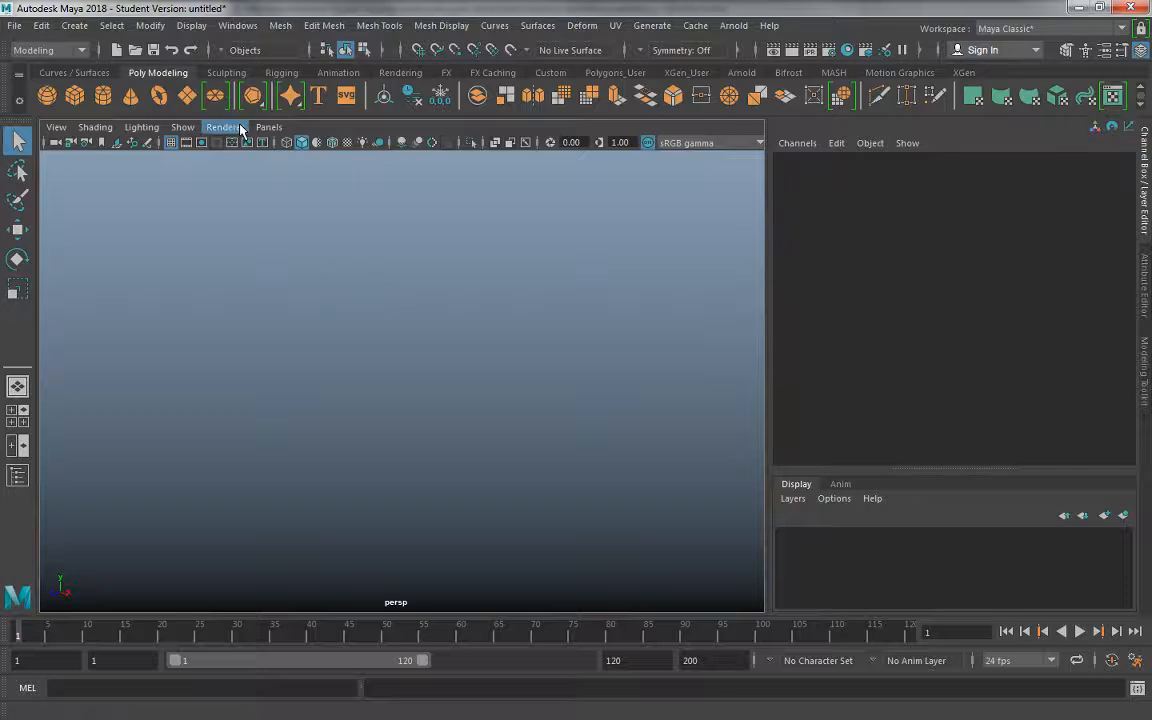
Create a polygon plane and scale it uniformly to about 32.8 as the floor
{"action": "left_click", "coordinate": [187, 95]}
{"action": "key", "text": "r"}
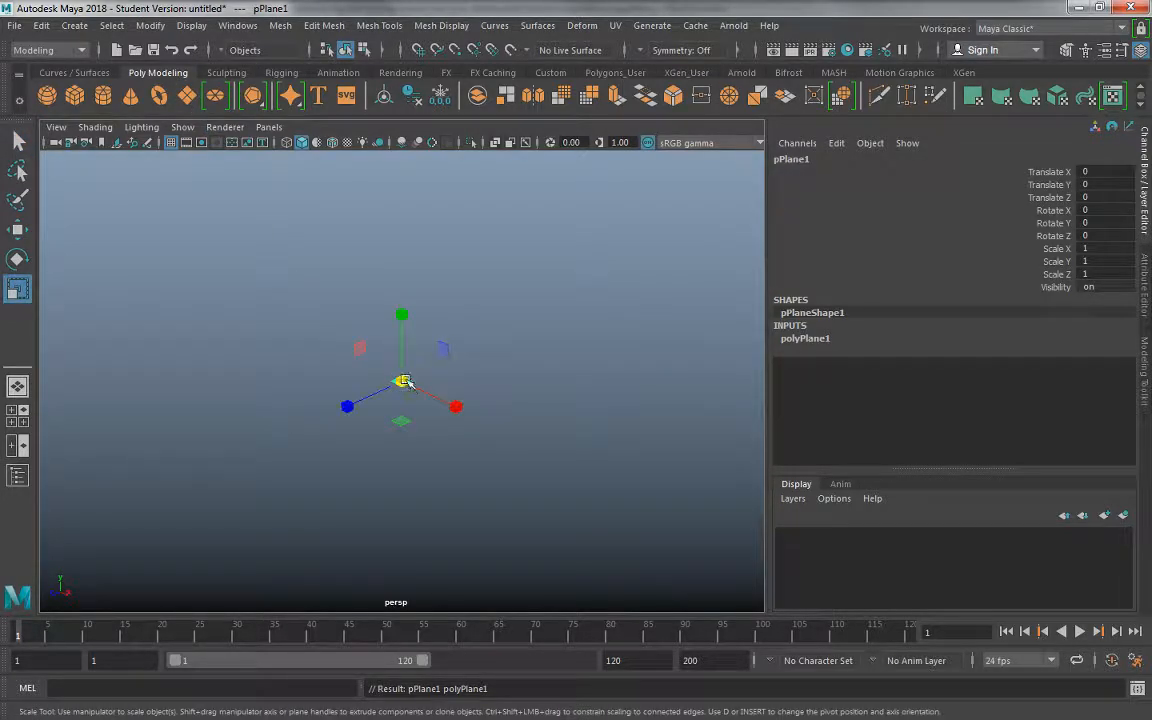
{"action": "left_click_drag", "start_coordinate": [455, 404], "coordinate": [640, 507]}
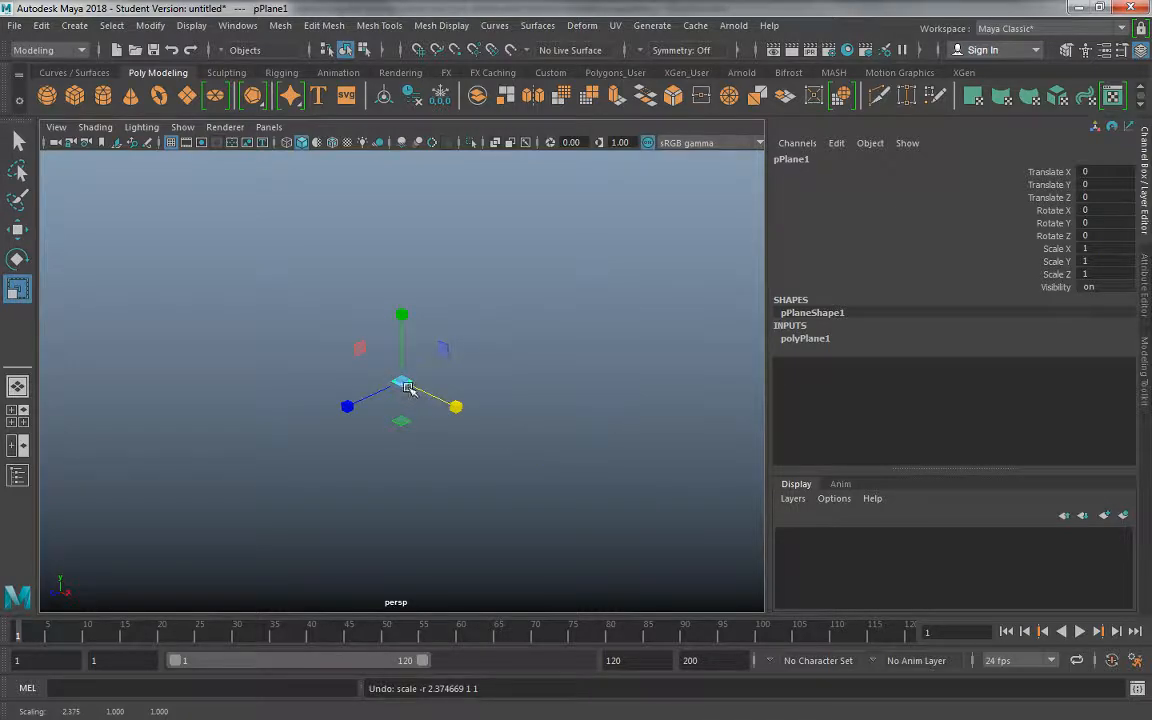
{"action": "left_click_drag", "start_coordinate": [401, 381], "coordinate": [730, 570]}
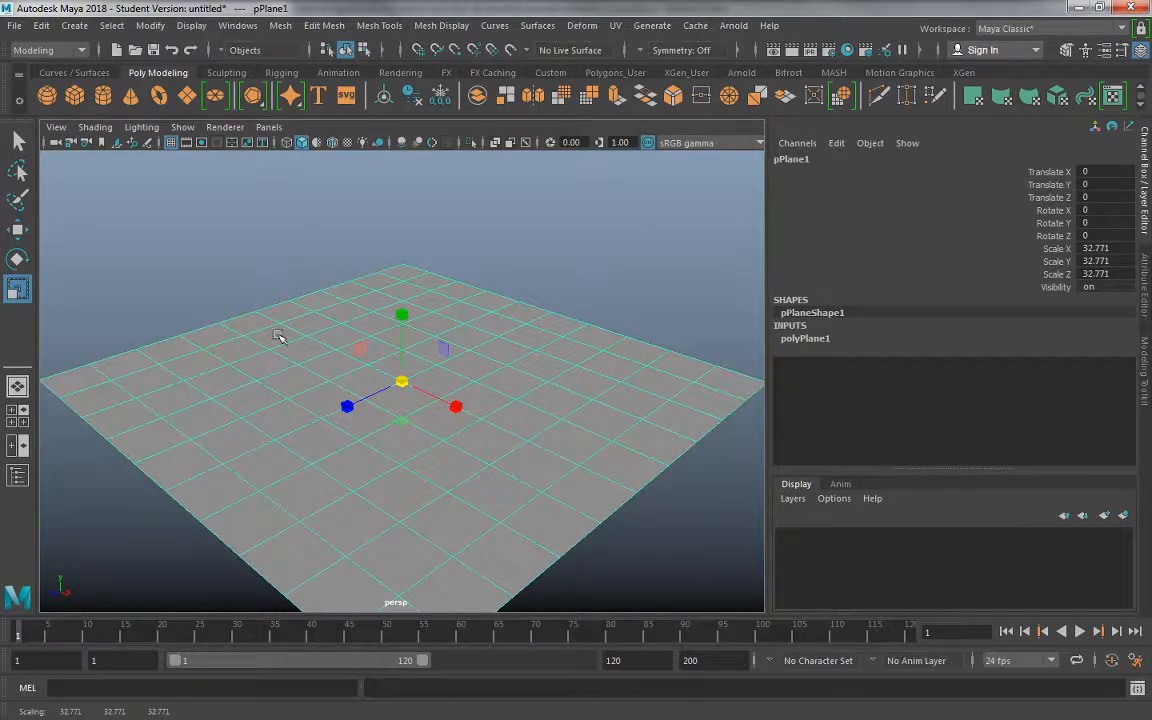
{"action": "left_click_drag", "start_coordinate": [319, 355], "coordinate": [360, 338], "text": "alt"}
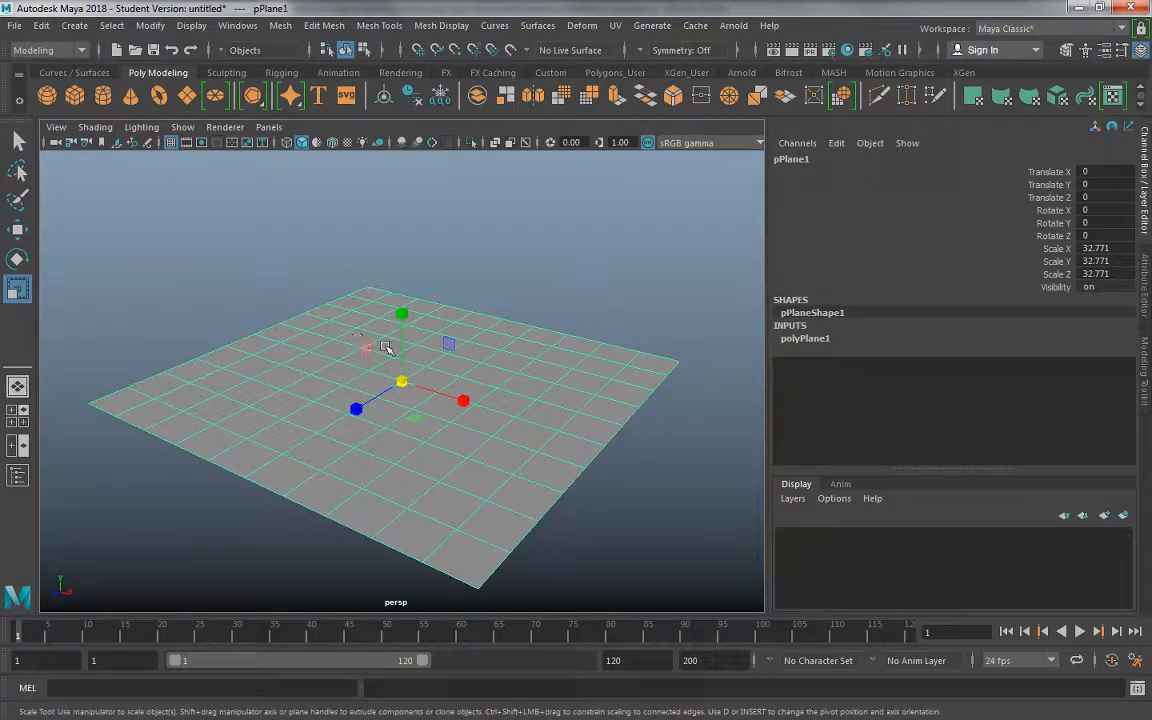
Assign a new Arnold aiStandardSurface material to the plane
{"action": "right_click_drag", "start_coordinate": [360, 325], "coordinate": [392, 653]}
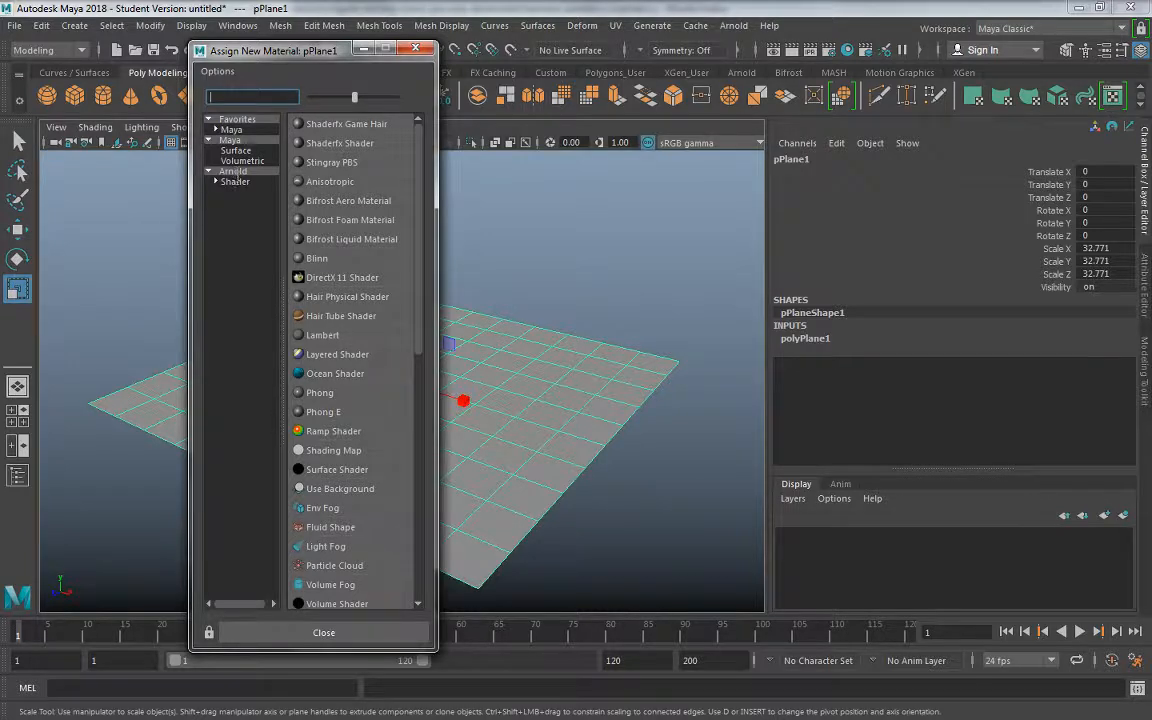
{"action": "left_click", "coordinate": [236, 182]}
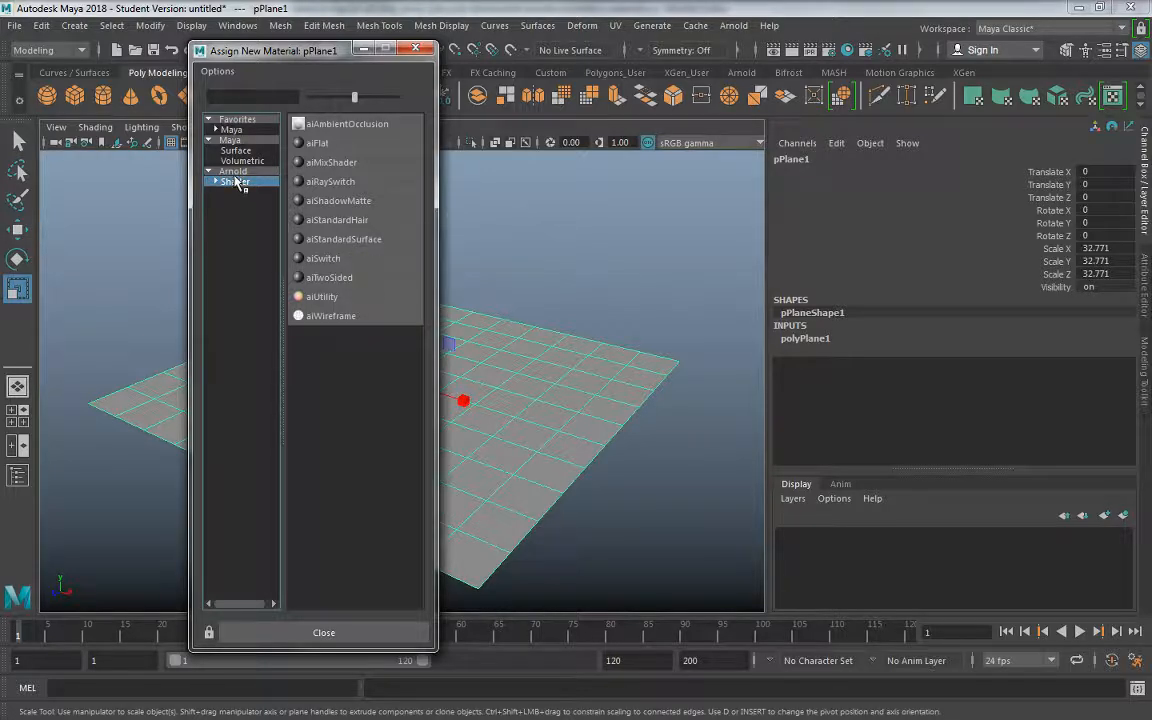
{"action": "left_click", "coordinate": [338, 240]}
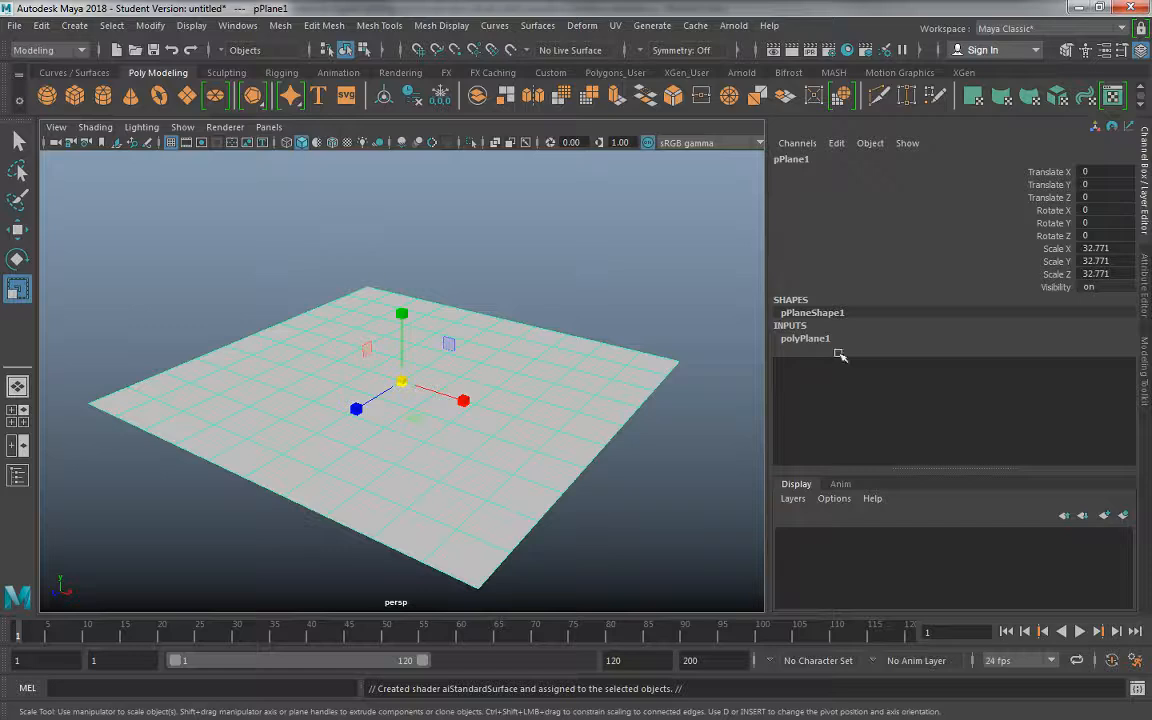
Rename the plane's aiStandardSurface material as Floor_Material
{"action": "key", "text": "ctrl+a"}
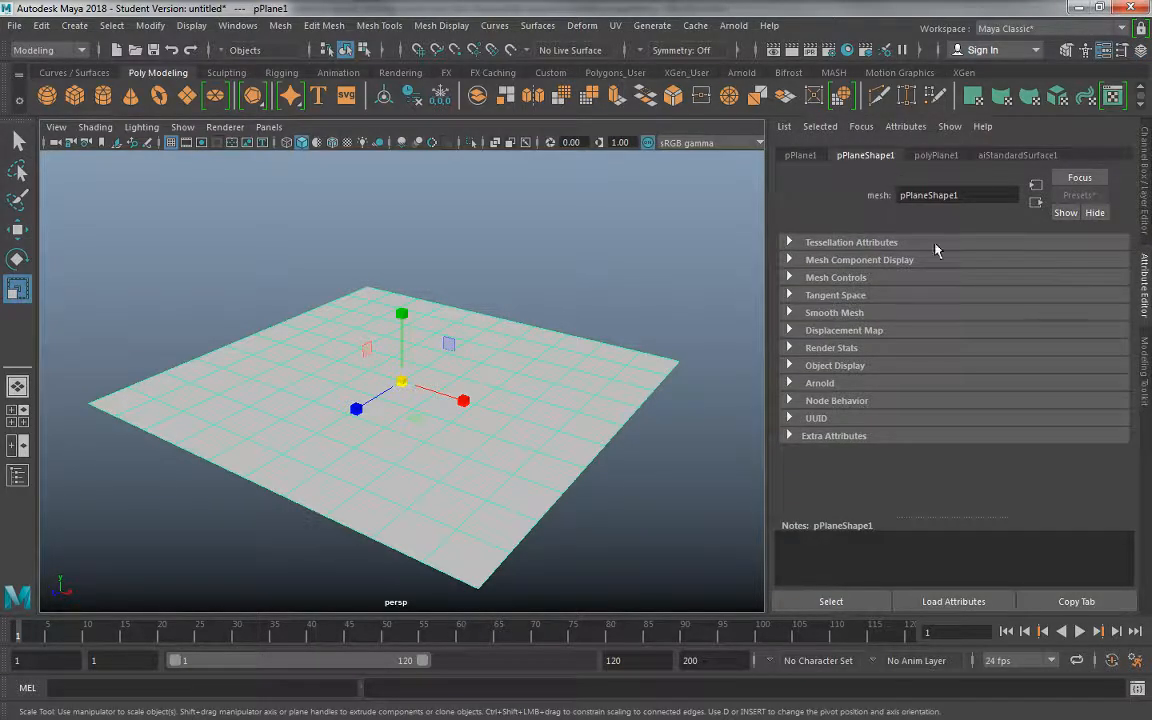
{"action": "left_click", "coordinate": [1020, 155]}
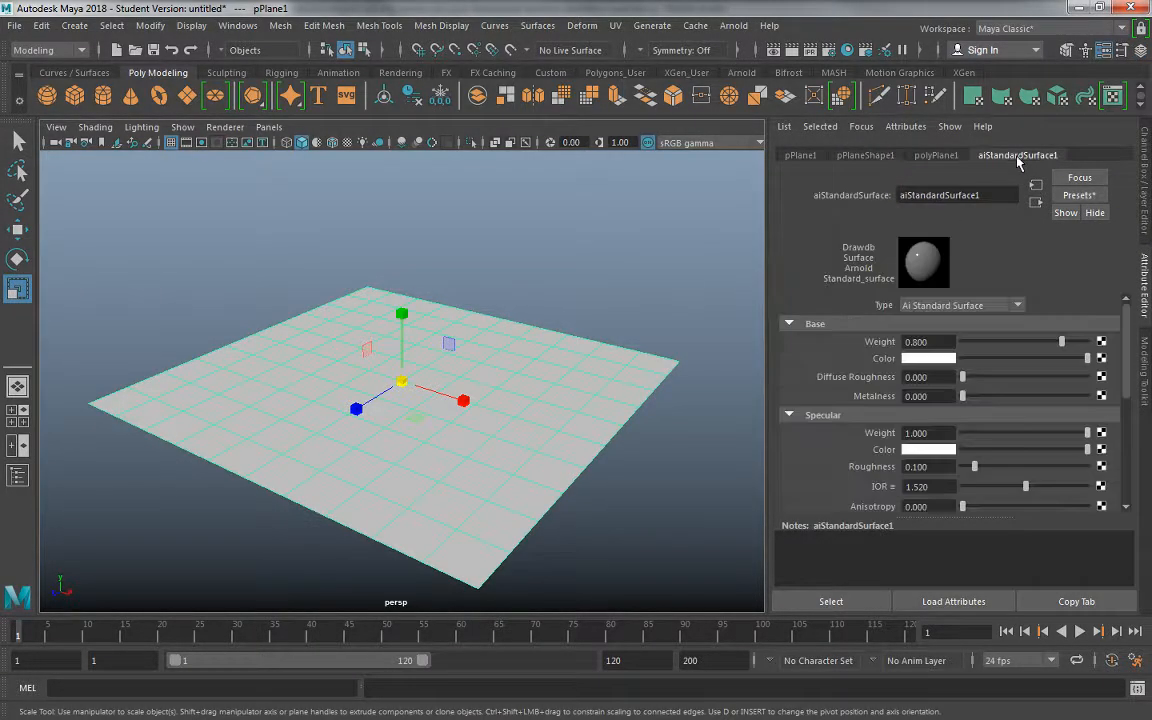
{"action": "double_click", "coordinate": [940, 195]}
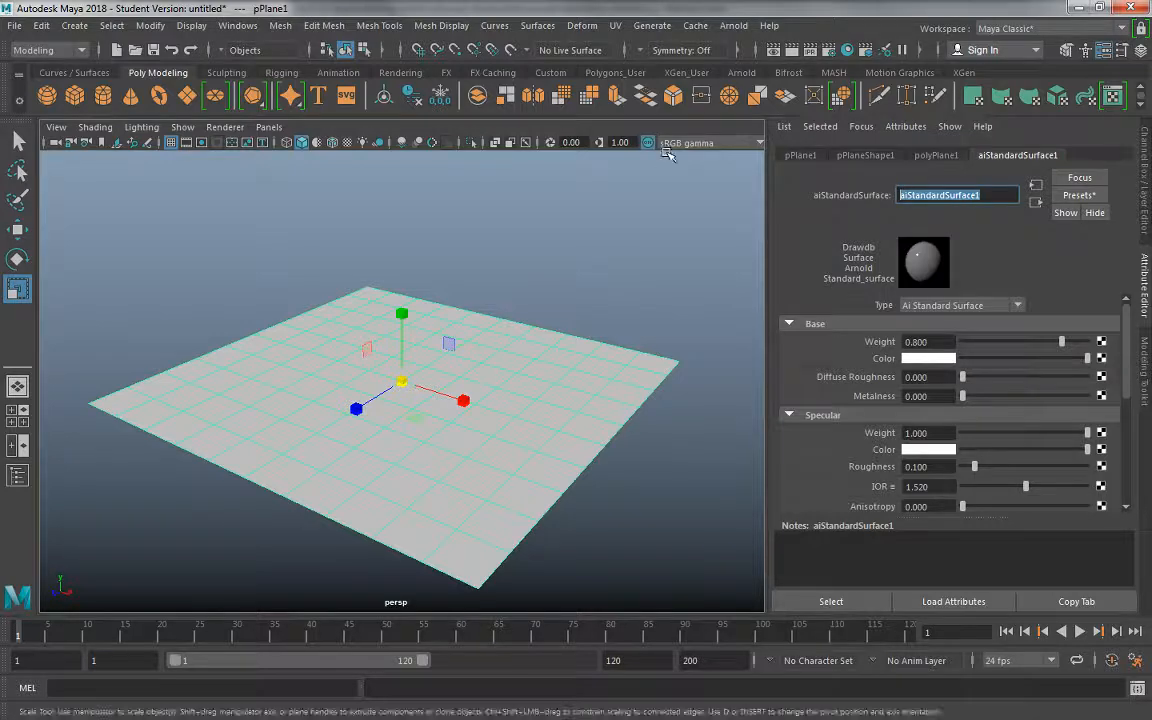
{"action": "type", "text": "Floo"}
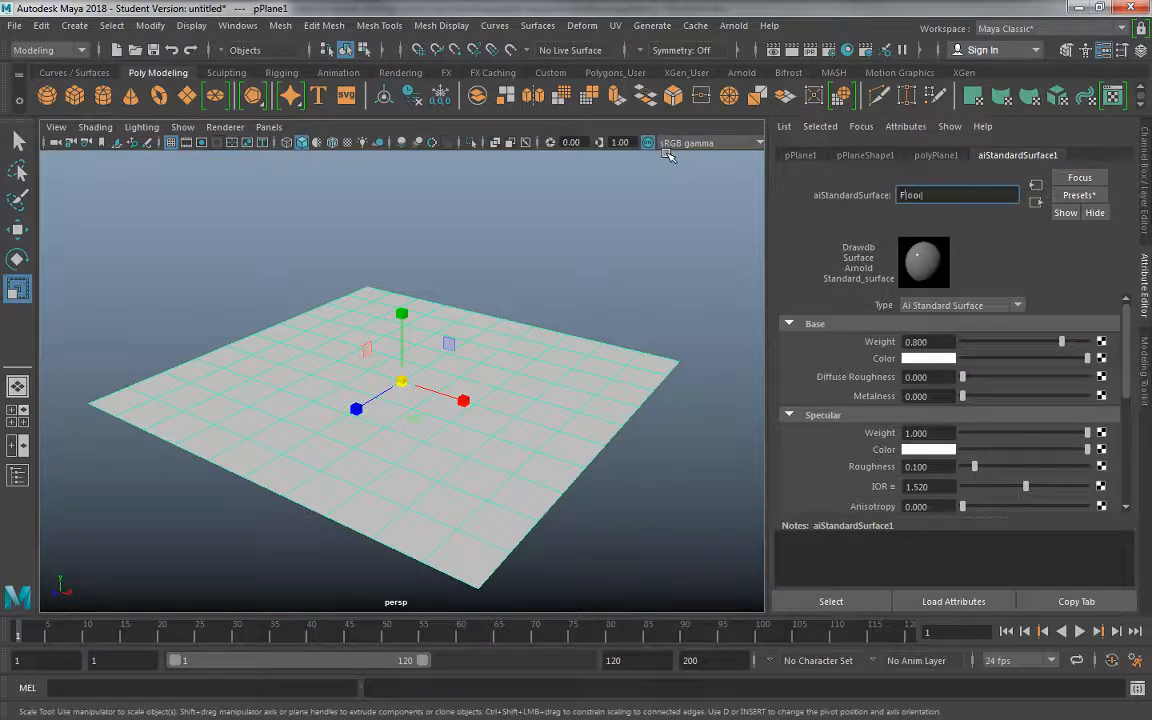
{"action": "type", "text": "r_Material"}
{"action": "key", "text": "Return"}
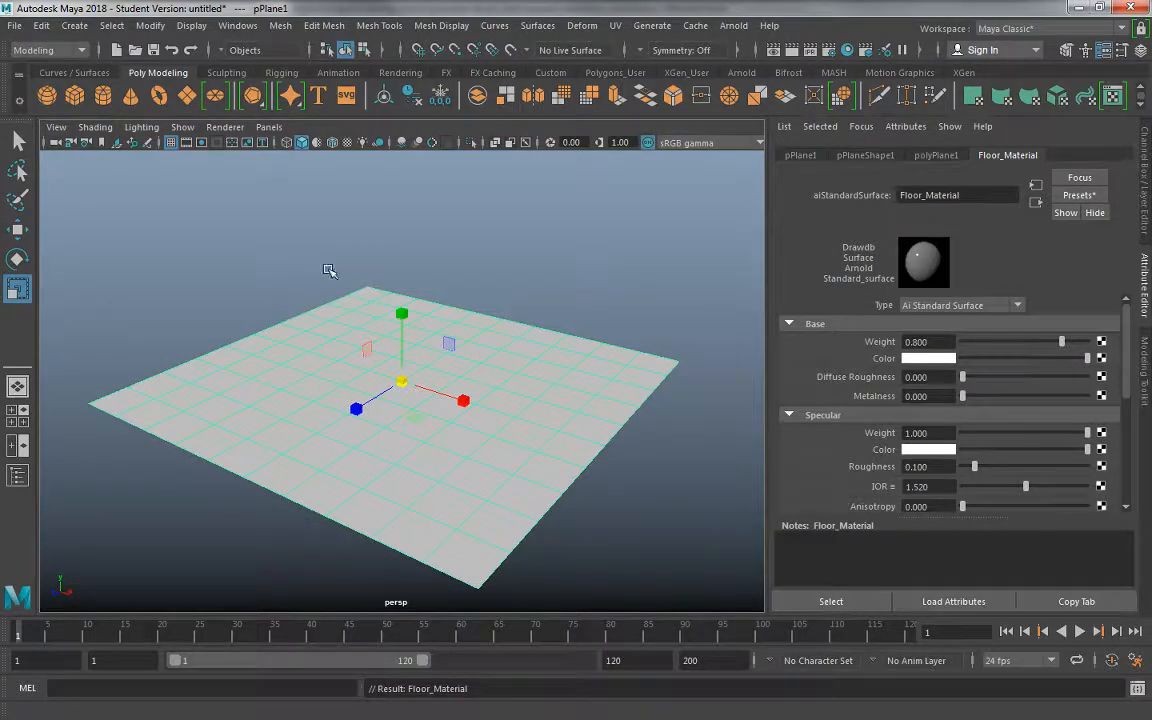
Connect a File texture to Floor_Material's base color and name it Floor_Diffuse_File
{"action": "mouse_move", "coordinate": [305, 262]}
{"action": "left_mouse_down", "text": "alt"}
{"action": "mouse_move", "coordinate": [303, 273]}
{"action": "mouse_move", "coordinate": [322, 278]}
{"action": "left_mouse_up", "text": "alt"}
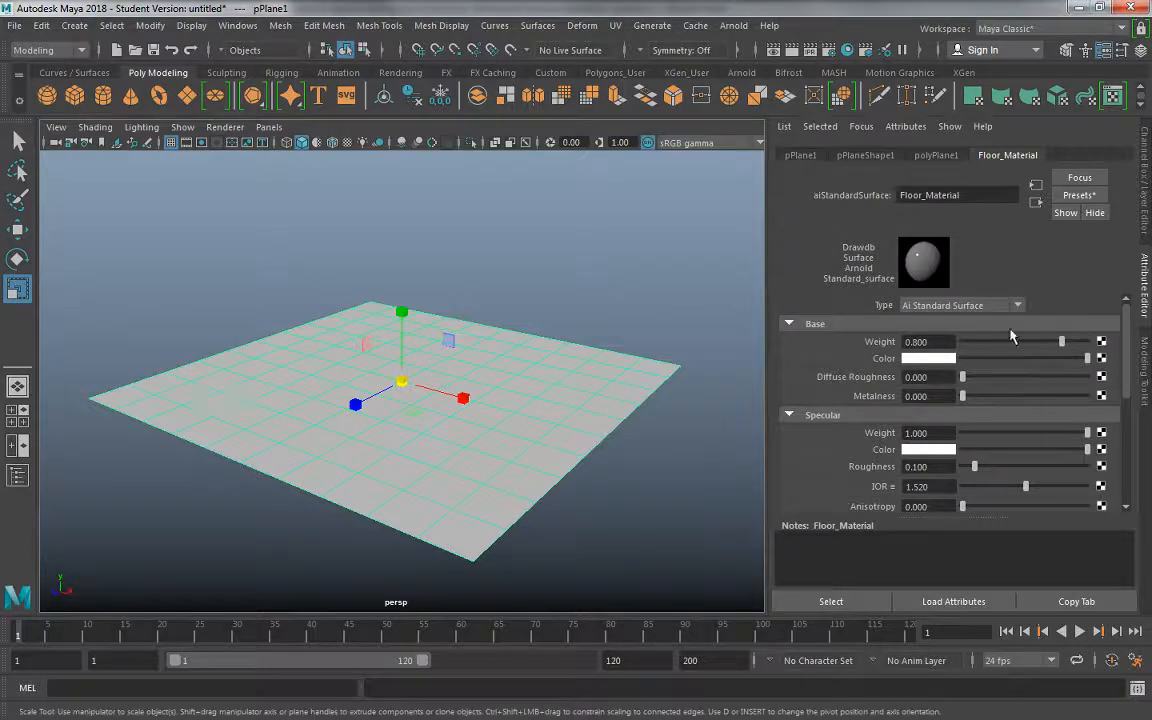
{"action": "left_click", "coordinate": [1101, 358]}
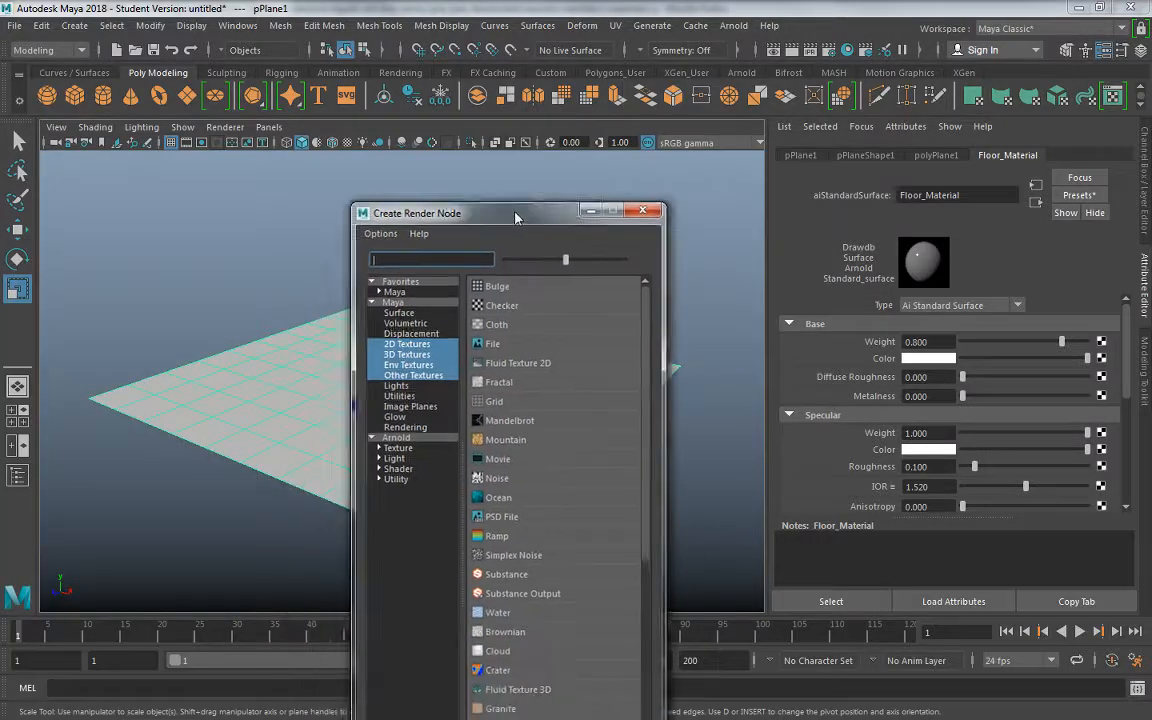
{"action": "left_click", "coordinate": [519, 292]}
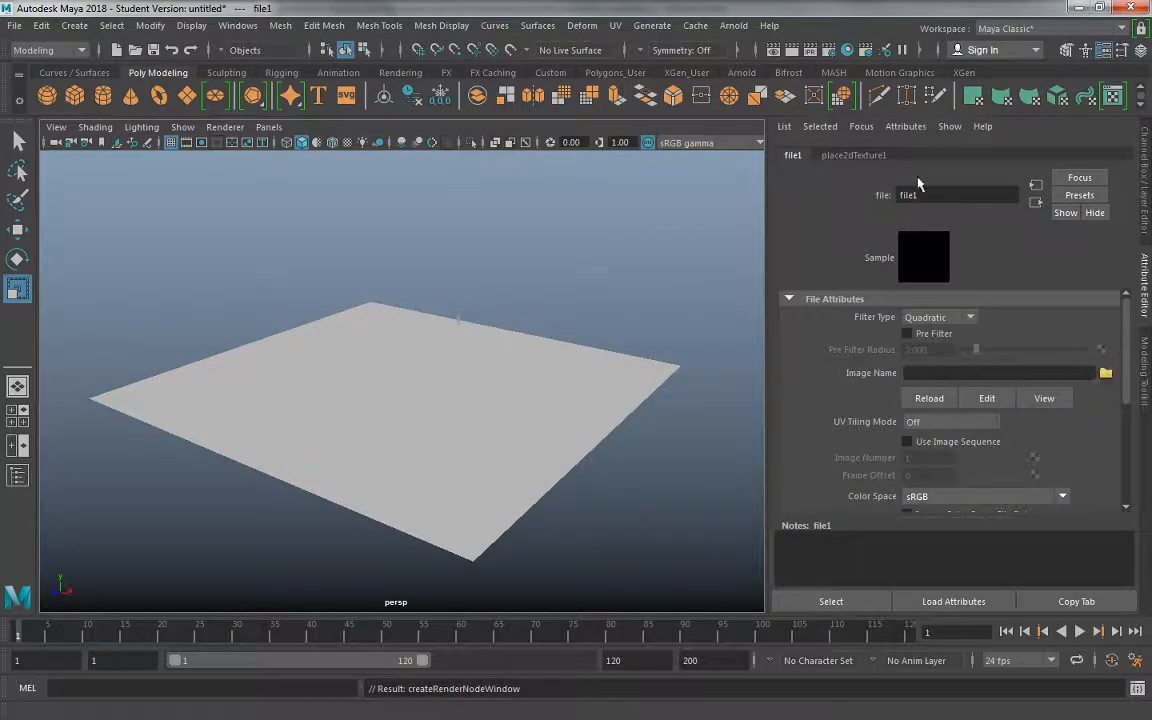
{"action": "left_click", "coordinate": [958, 194]}
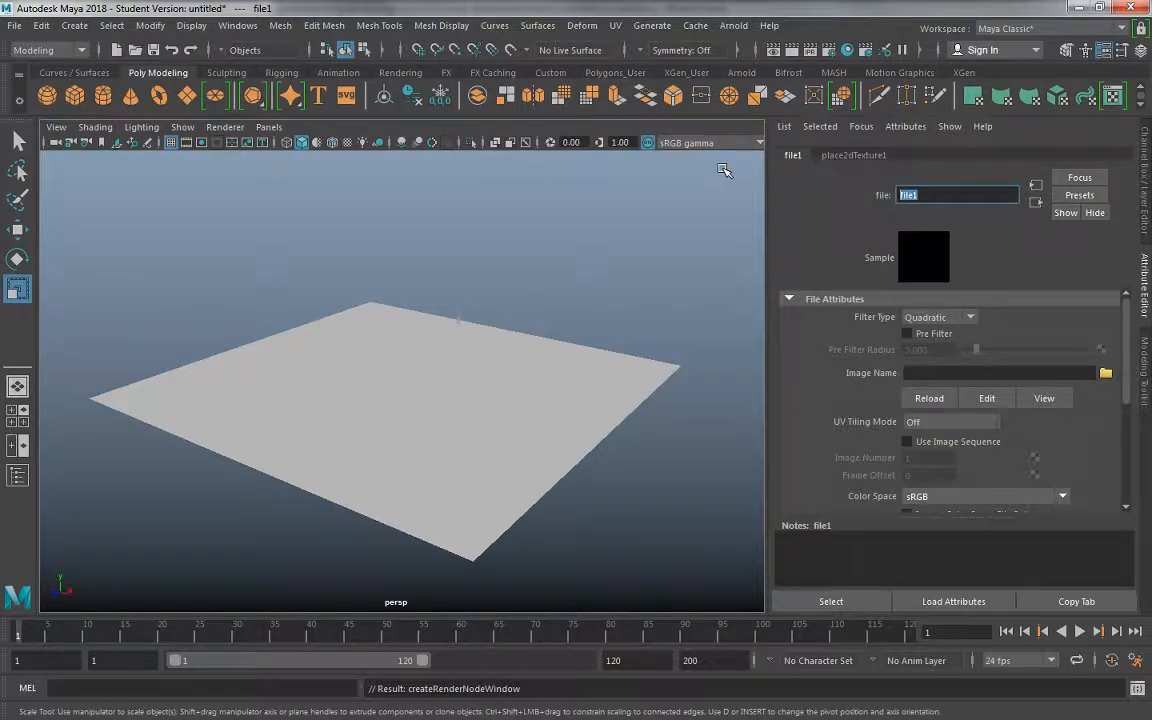
{"action": "type", "text": "Floor_Diffuse_File"}
{"action": "key", "text": "Return"}
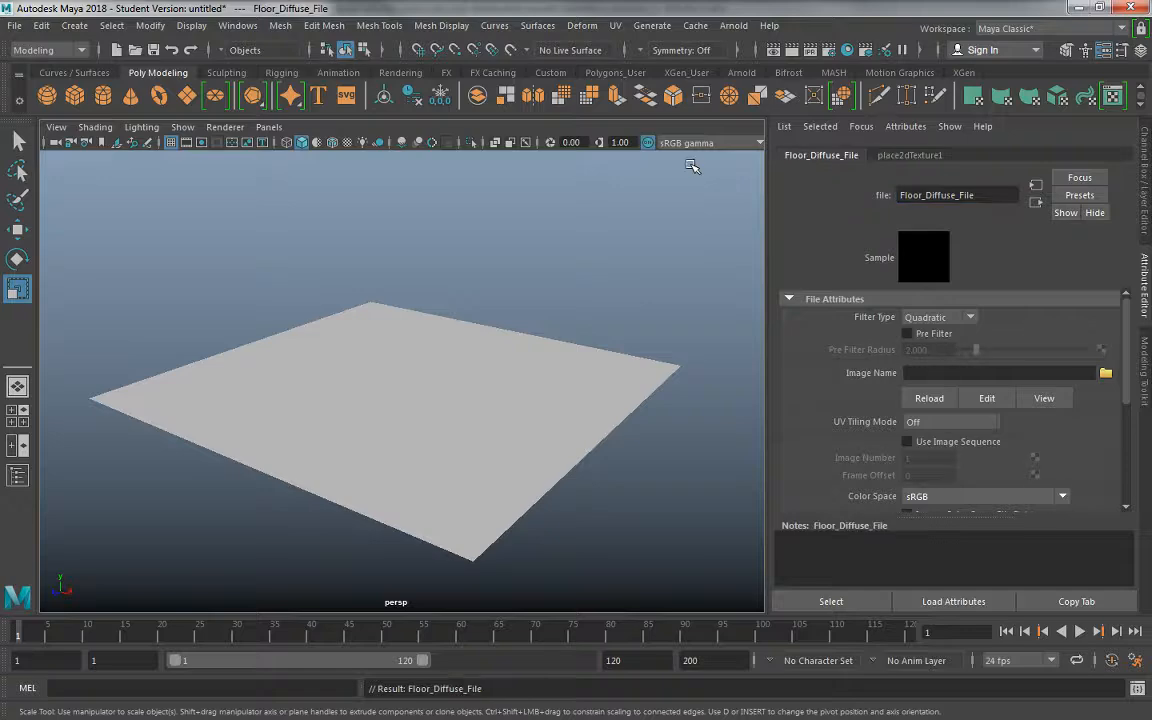
Load the image Checker_Floor.jpg from the Midterm\Floor folder into Floor_Diffuse_File
{"action": "left_click", "coordinate": [1106, 374]}
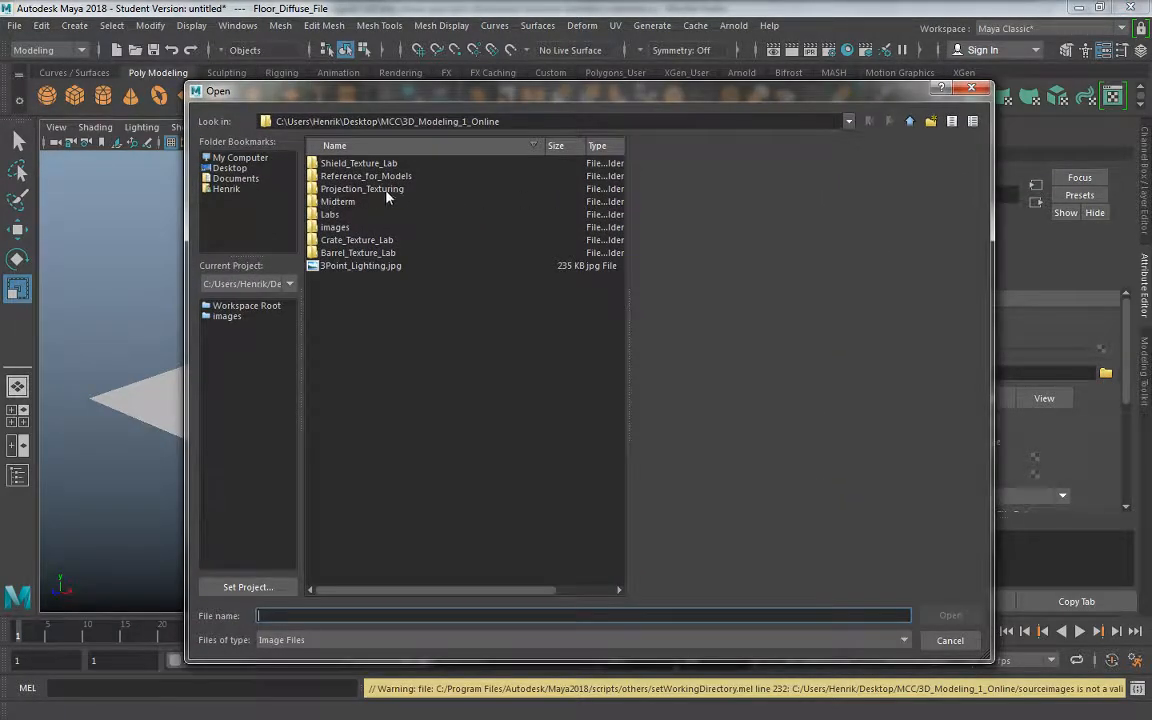
{"action": "left_click", "coordinate": [353, 204]}
{"action": "double_click", "coordinate": [353, 204]}
{"action": "double_click", "coordinate": [335, 175]}
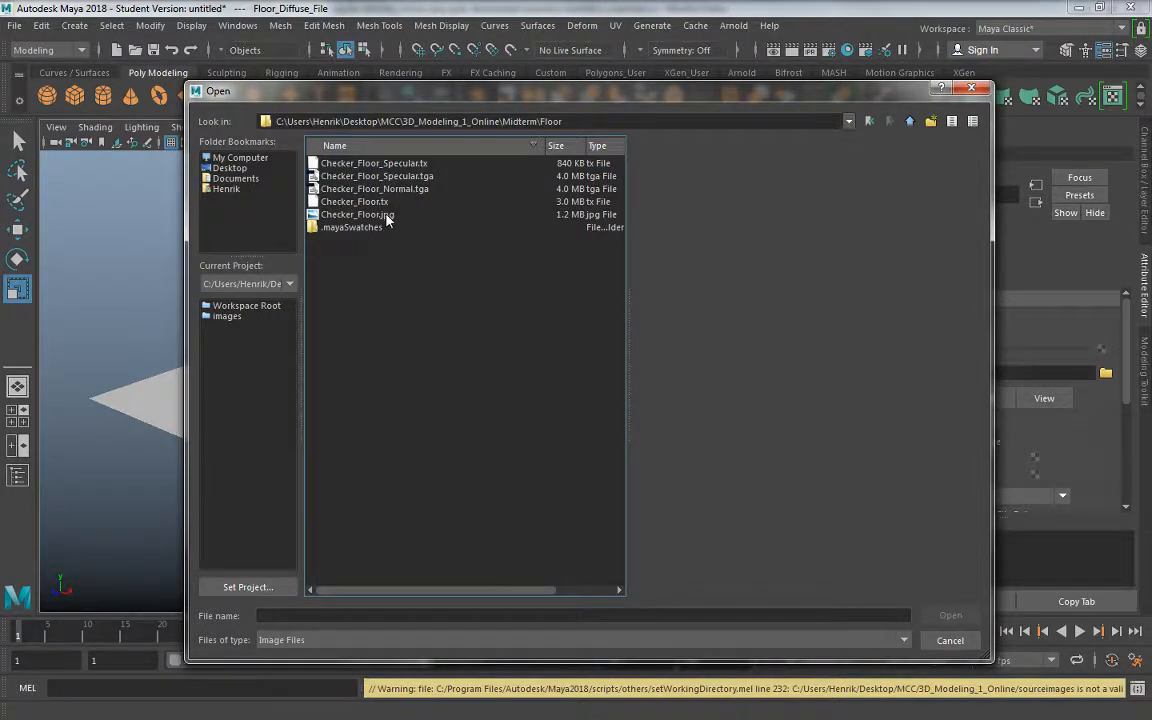
{"action": "left_click", "coordinate": [388, 216]}
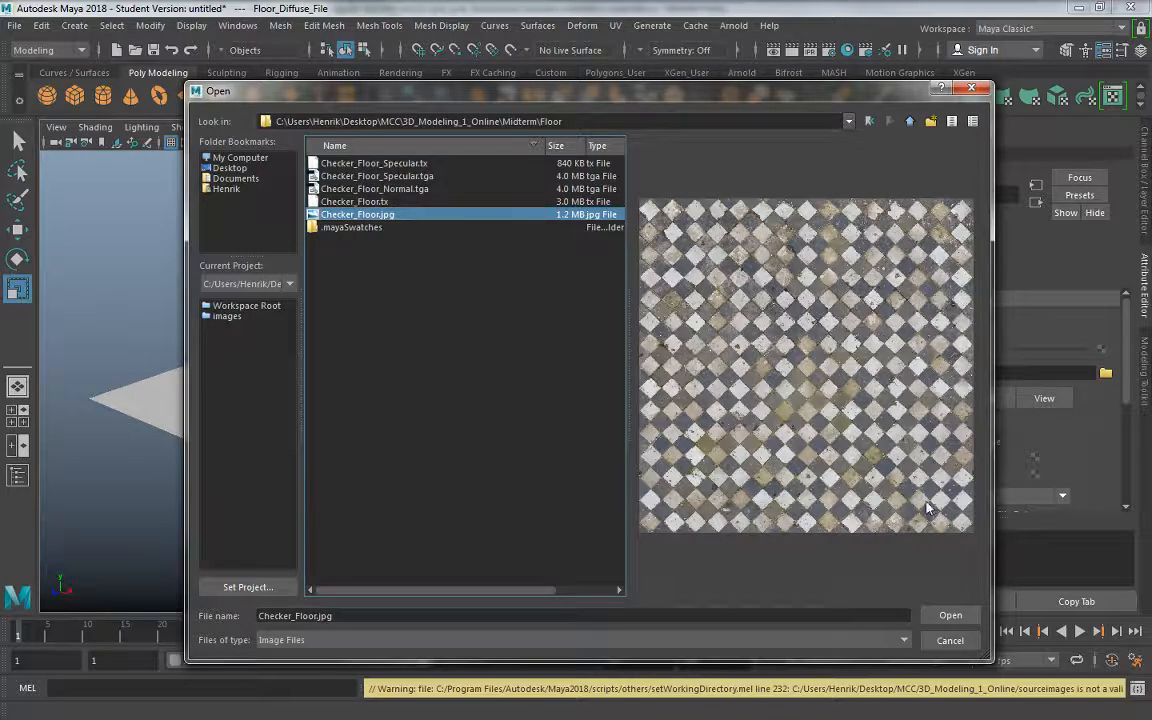
{"action": "left_click", "coordinate": [950, 615]}
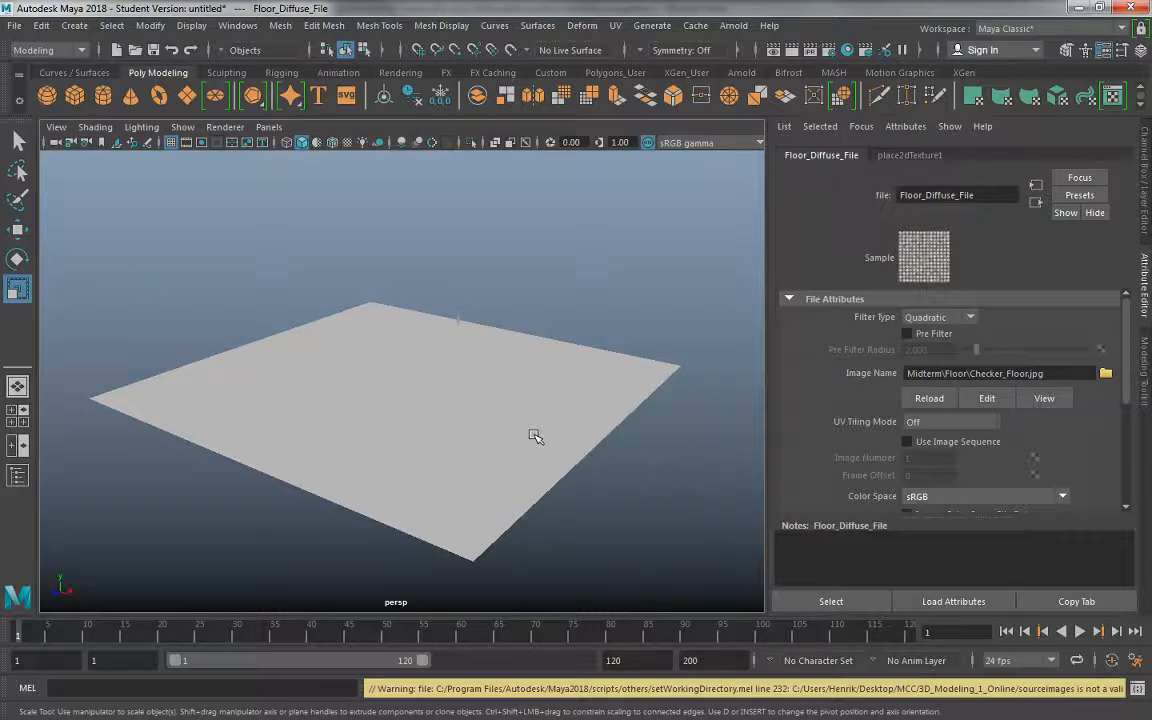
Cycle the viewport through wireframe, shaded and all-lights display, ending on shaded display with texture maps
{"action": "key", "text": "4"}
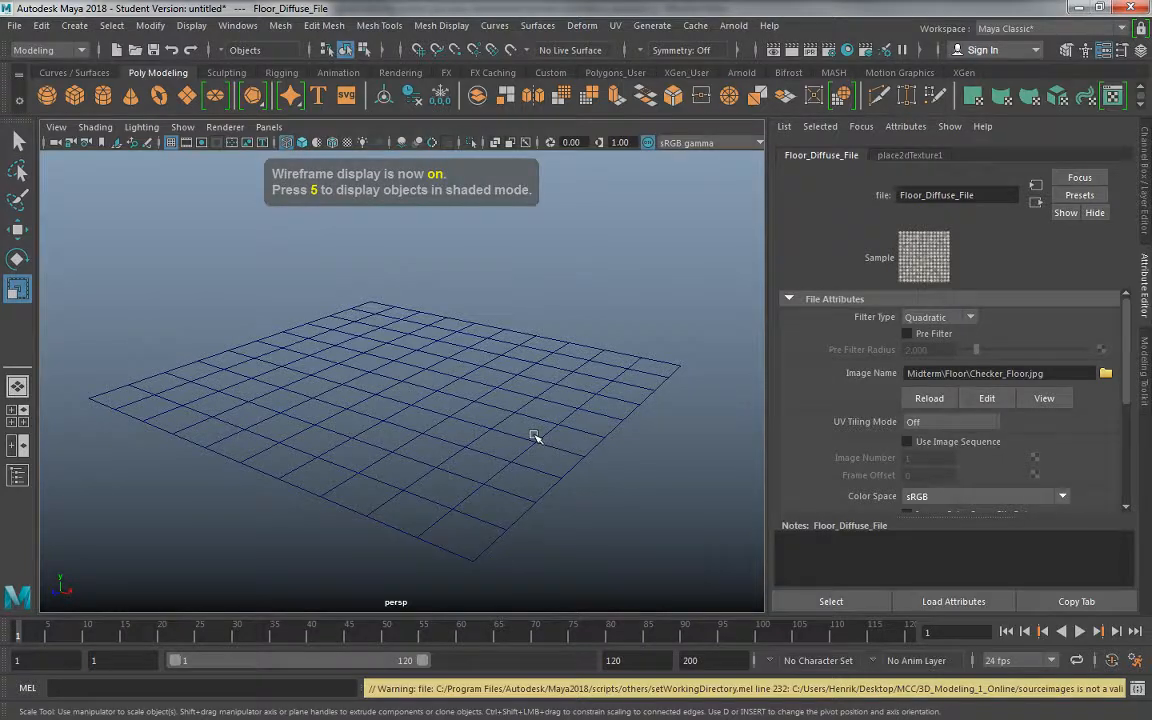
{"action": "key", "text": "5"}
{"action": "key", "text": "6"}
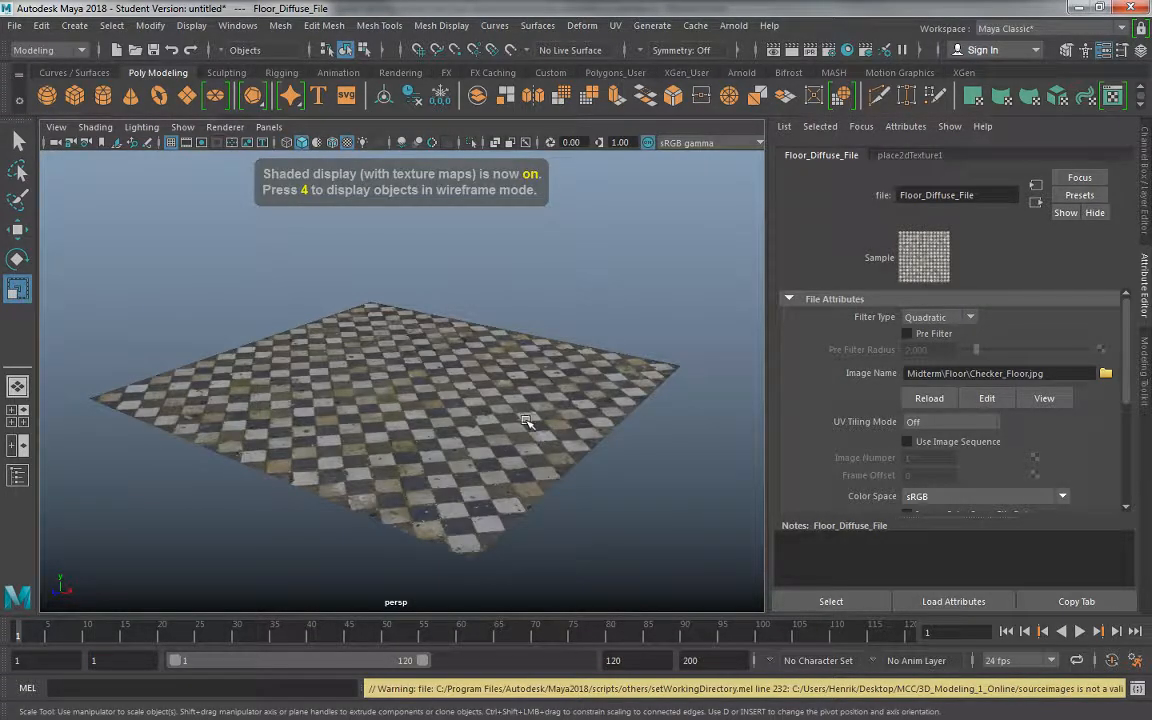
{"action": "key", "text": "7"}
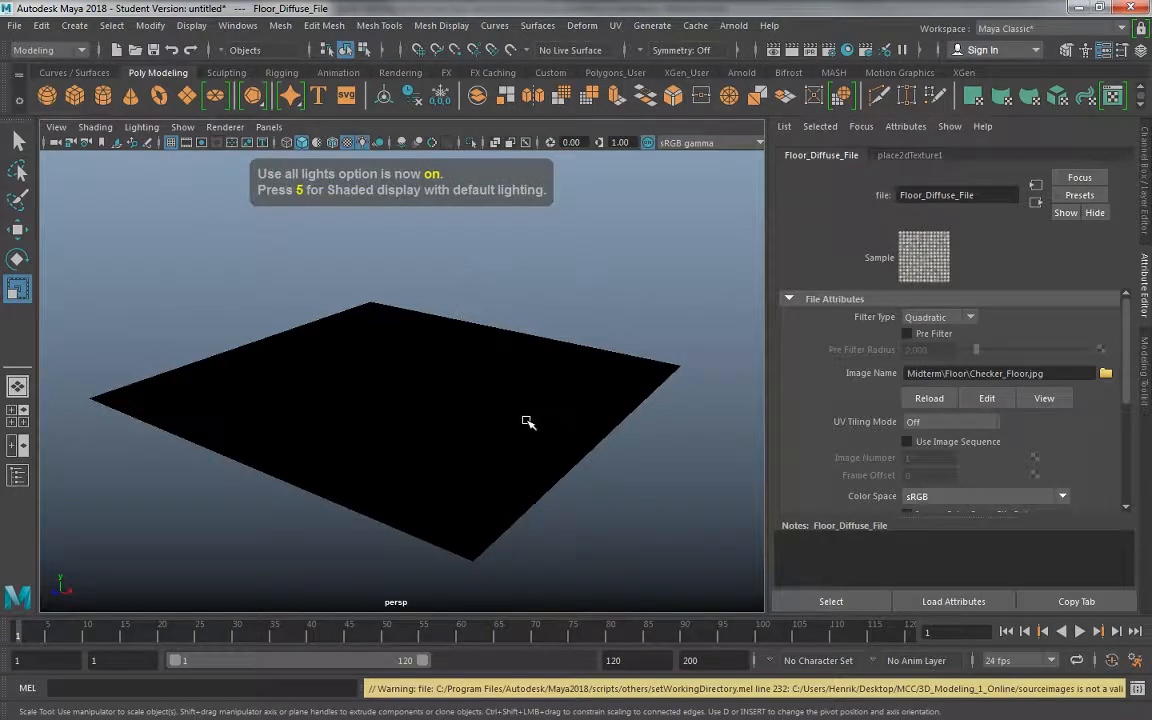
{"action": "key", "text": "6"}
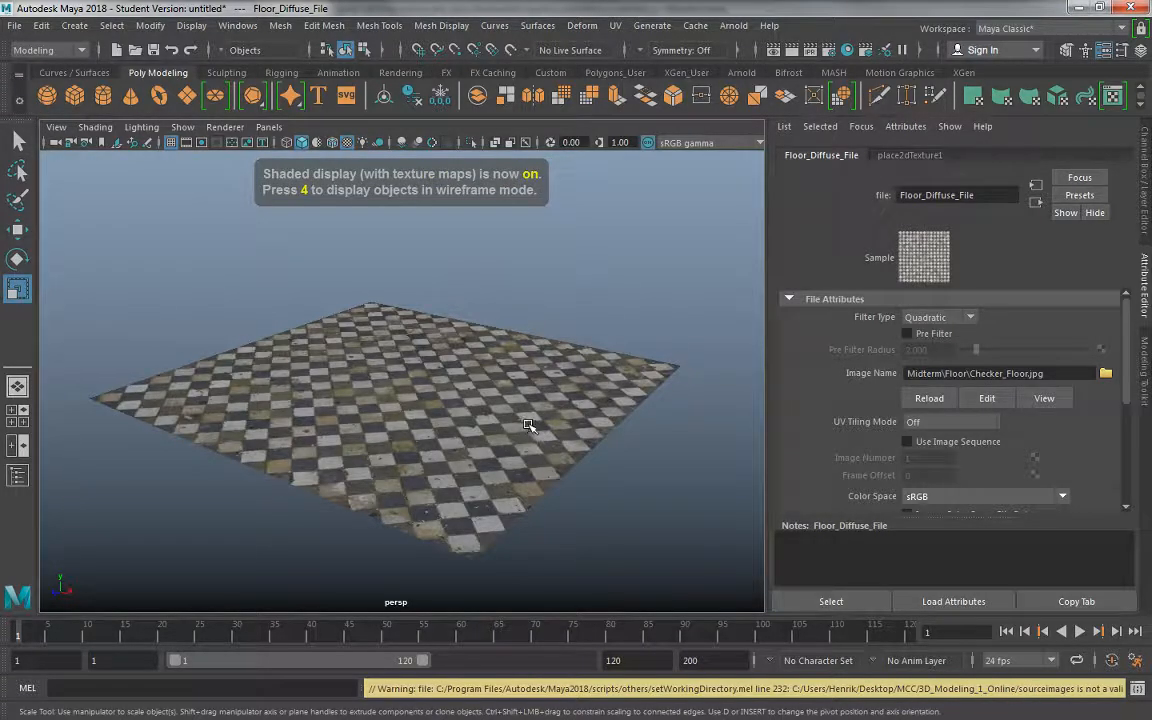
Add a second File texture to Floor_Material for the specular map and load Checker_Floor_Specular.tga from the Midterm\Floor folder
{"action": "left_click", "coordinate": [345, 410]}
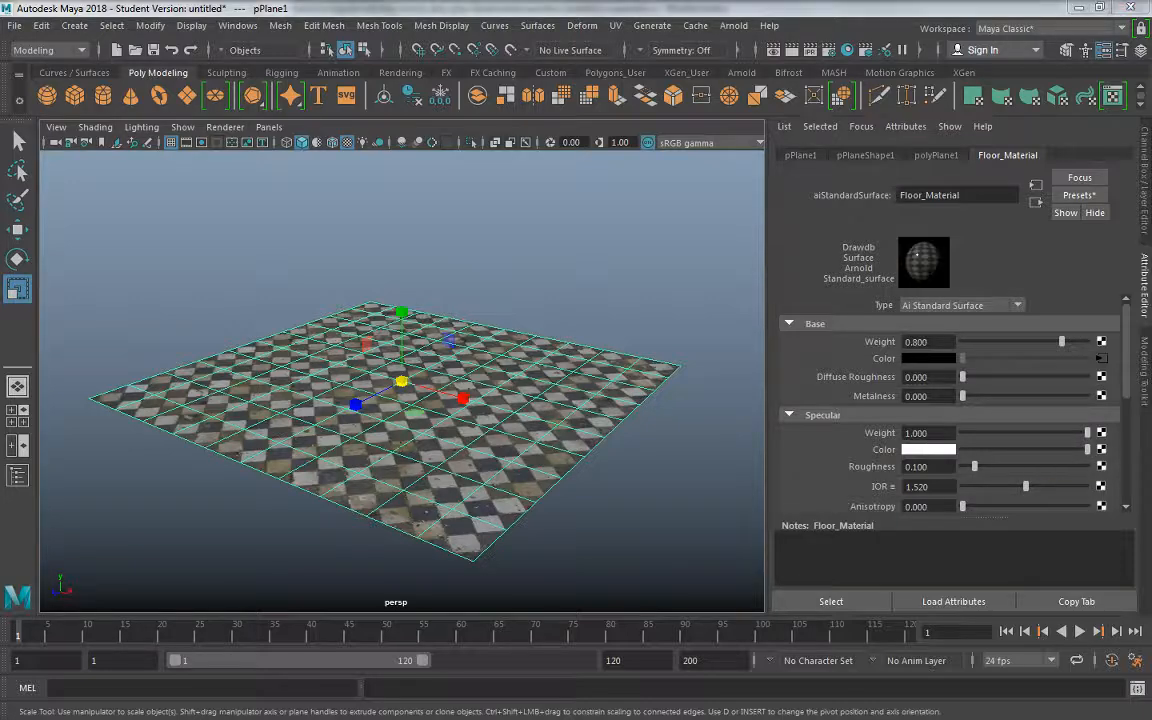
{"action": "left_click_drag", "start_coordinate": [326, 186], "coordinate": [350, 92]}
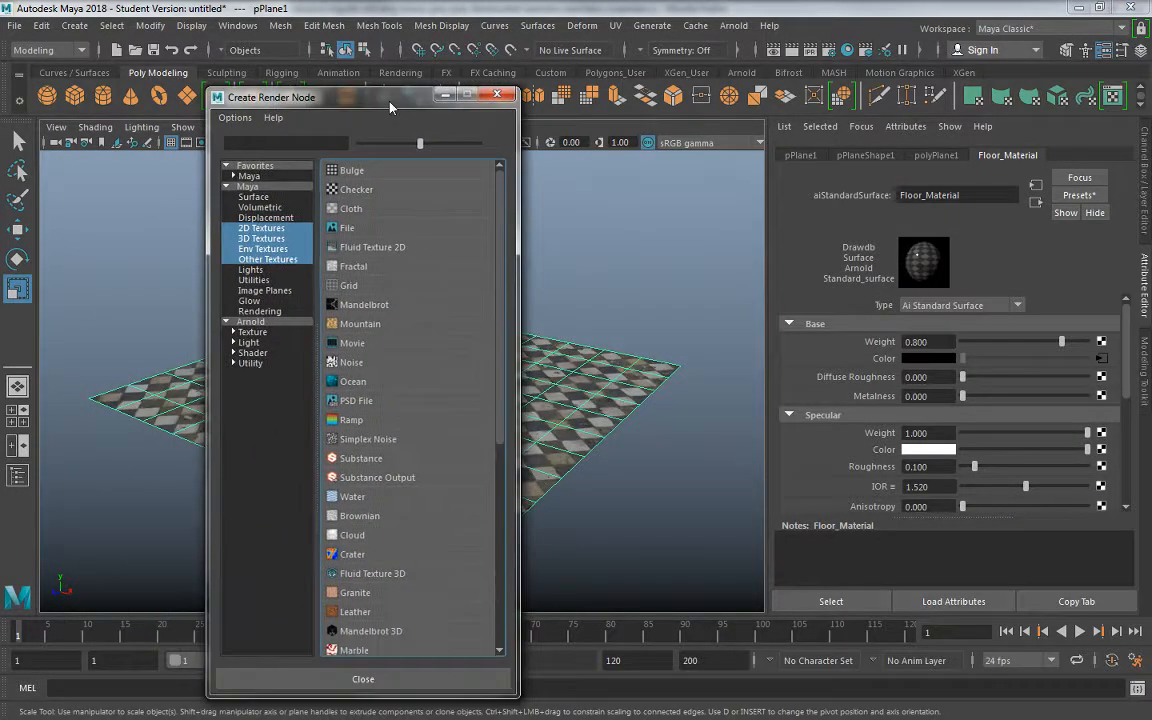
{"action": "left_click", "coordinate": [352, 227]}
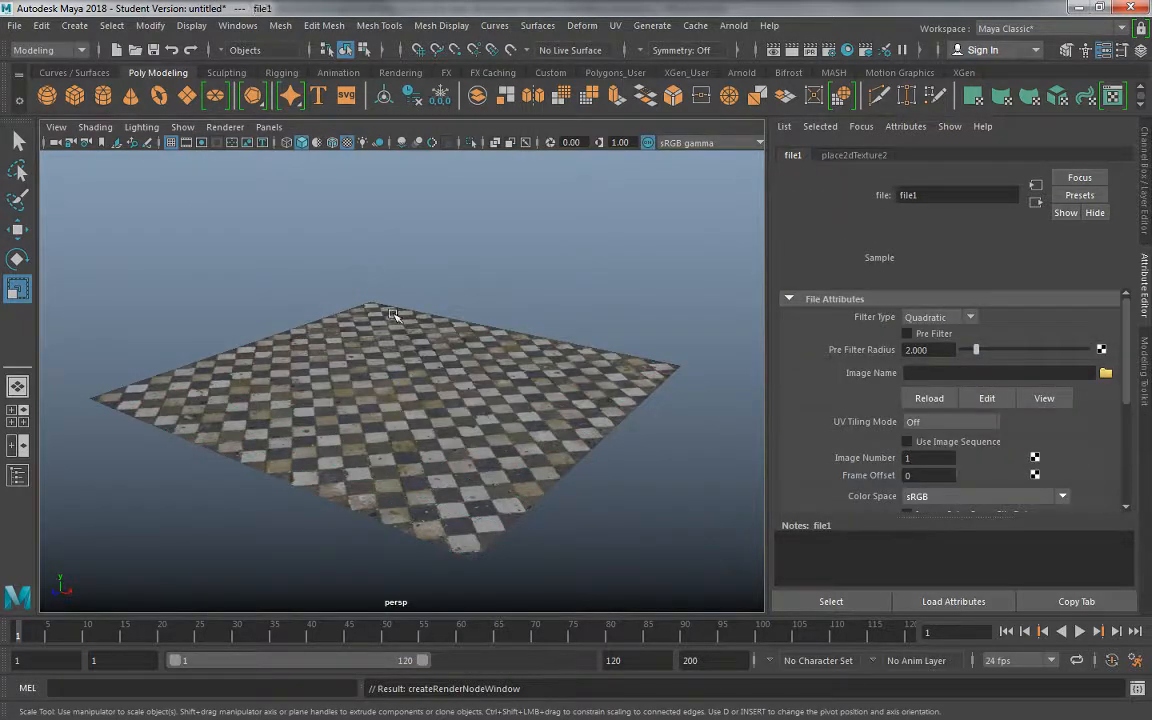
{"action": "left_click", "coordinate": [1105, 372]}
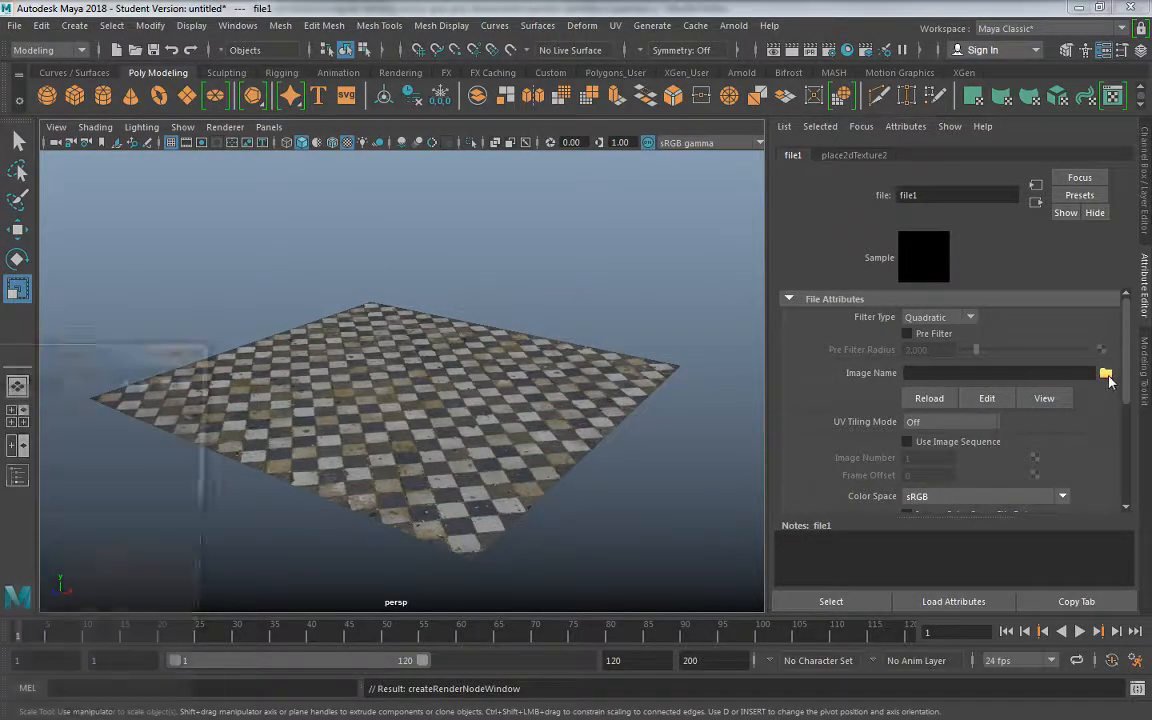
{"action": "left_click_drag", "start_coordinate": [61, 345], "coordinate": [743, 108]}
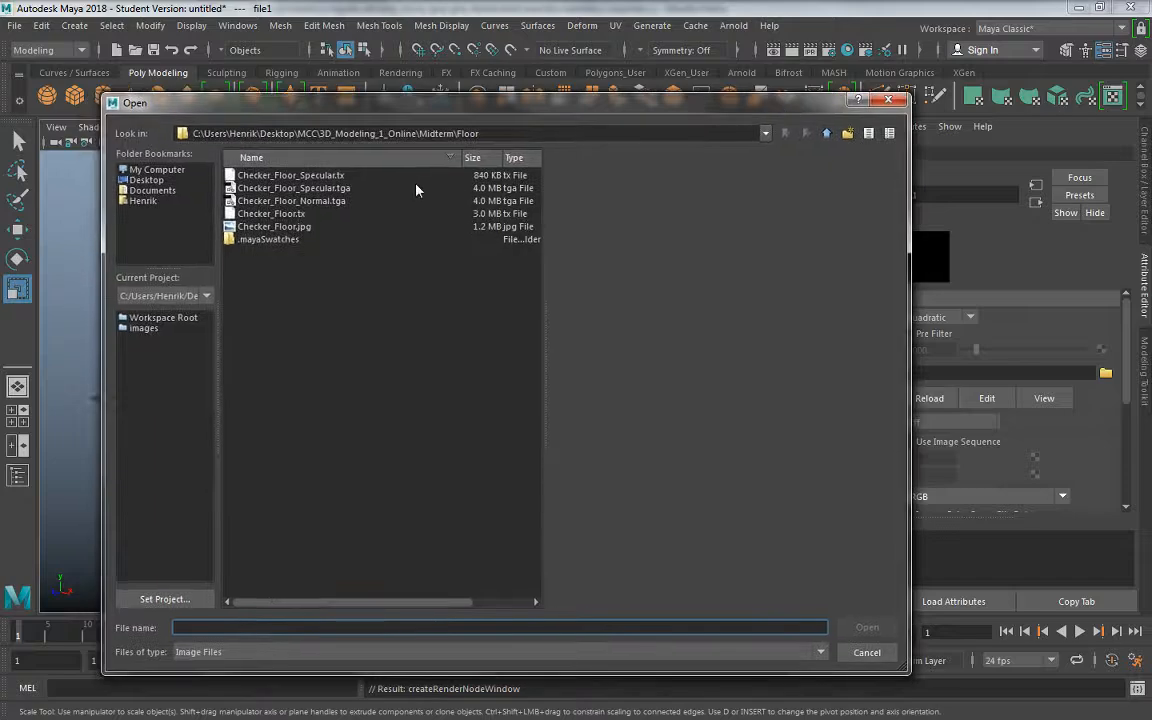
{"action": "left_click", "coordinate": [305, 188]}
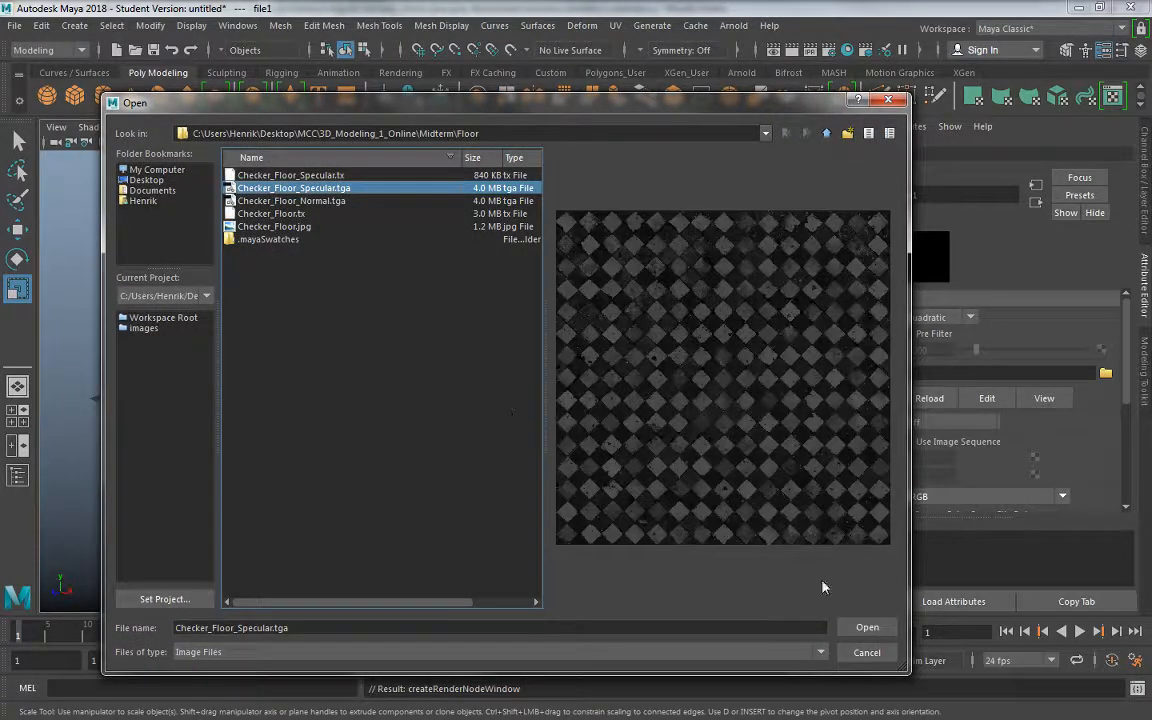
{"action": "left_click", "coordinate": [866, 627]}
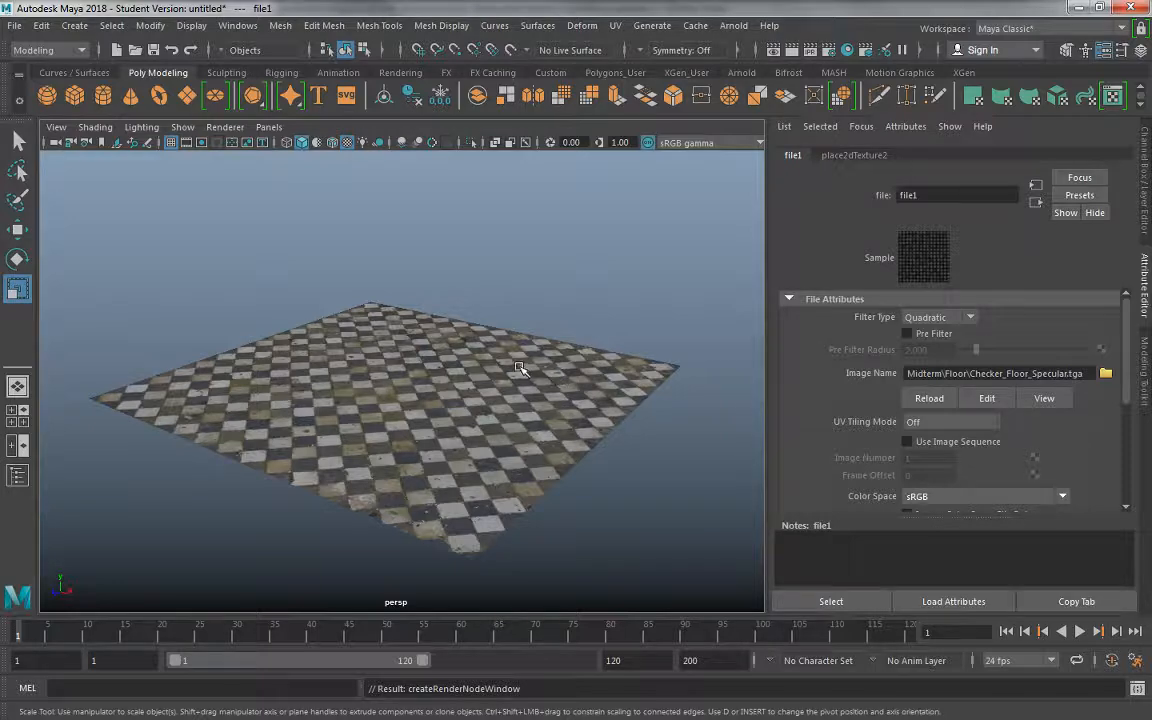
{"action": "left_click_drag", "start_coordinate": [388, 312], "coordinate": [430, 373], "text": "alt"}
{"action": "left_click_drag", "start_coordinate": [334, 378], "coordinate": [357, 342], "text": "alt"}
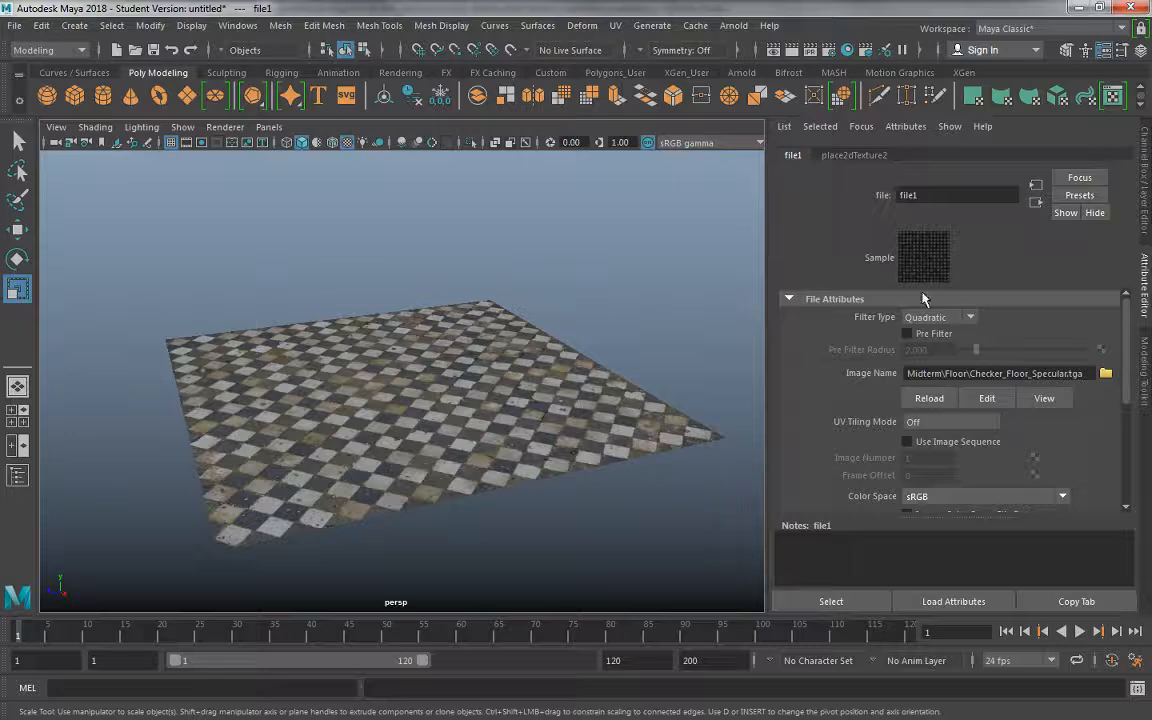
Select the floor plane and enable Thin Walled in the geometry settings of Floor_Material
{"action": "left_click_drag", "start_coordinate": [397, 427], "coordinate": [398, 399], "text": "alt"}
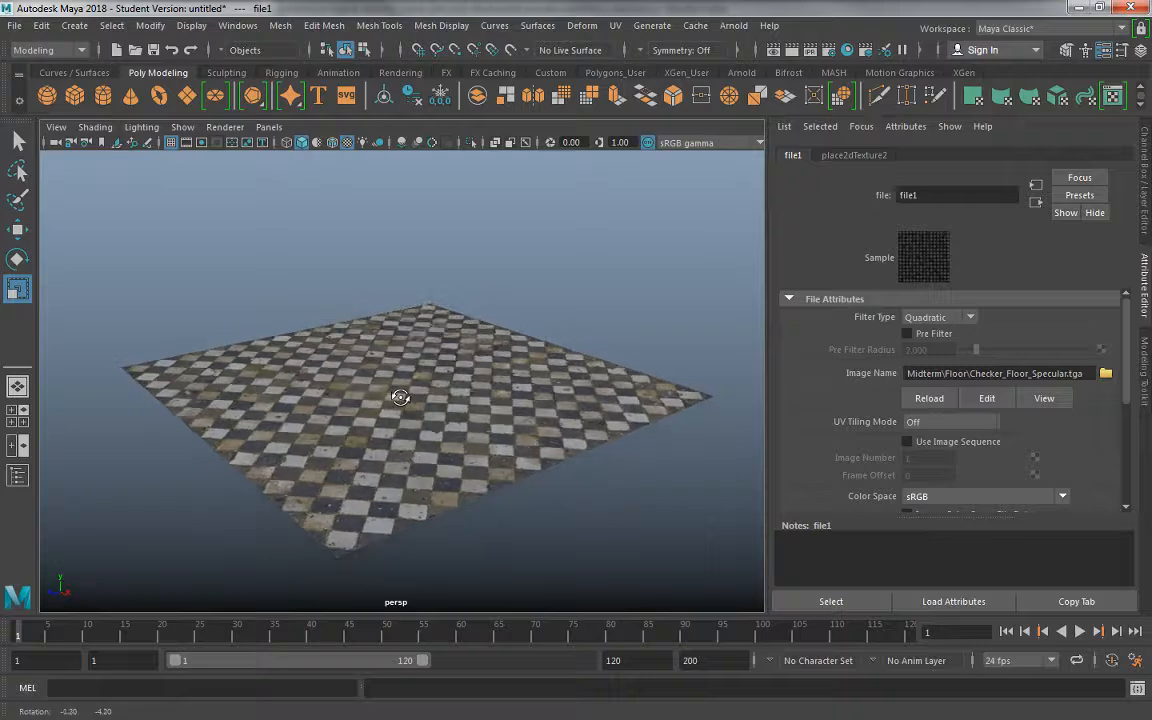
{"action": "right_click_drag", "start_coordinate": [360, 400], "coordinate": [381, 411], "text": "alt"}
{"action": "left_click", "coordinate": [392, 418]}
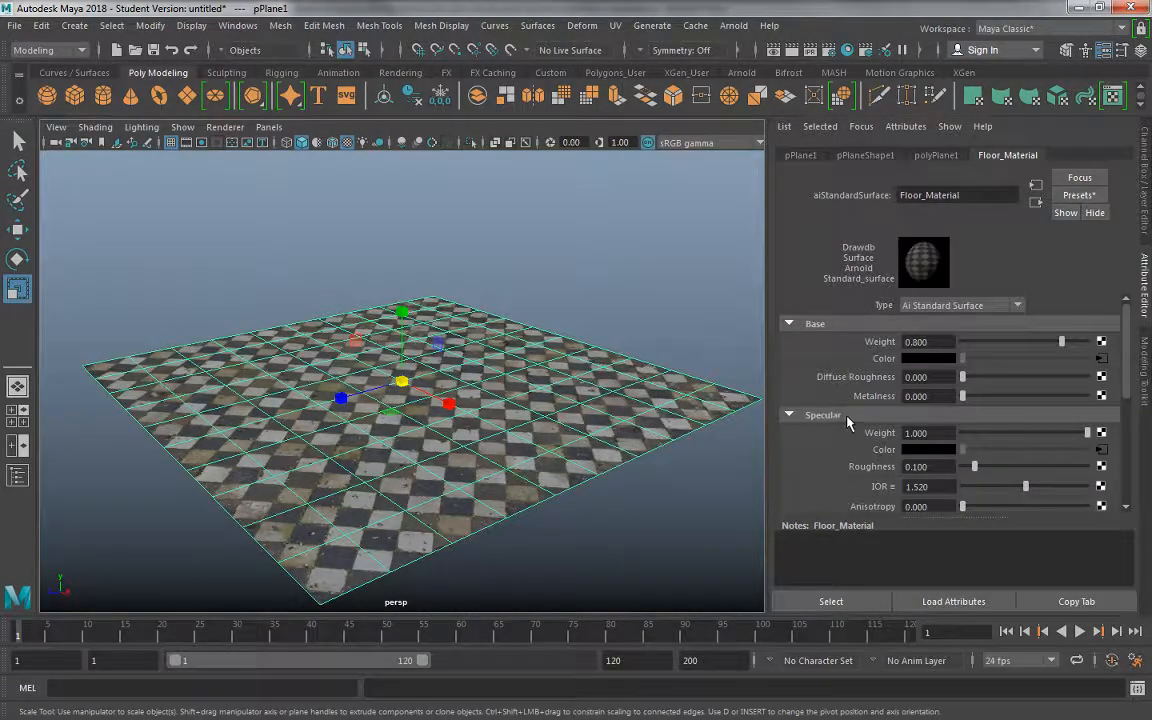
{"action": "scroll", "coordinate": [826, 406], "scroll_direction": "down", "scroll_amount": 1}
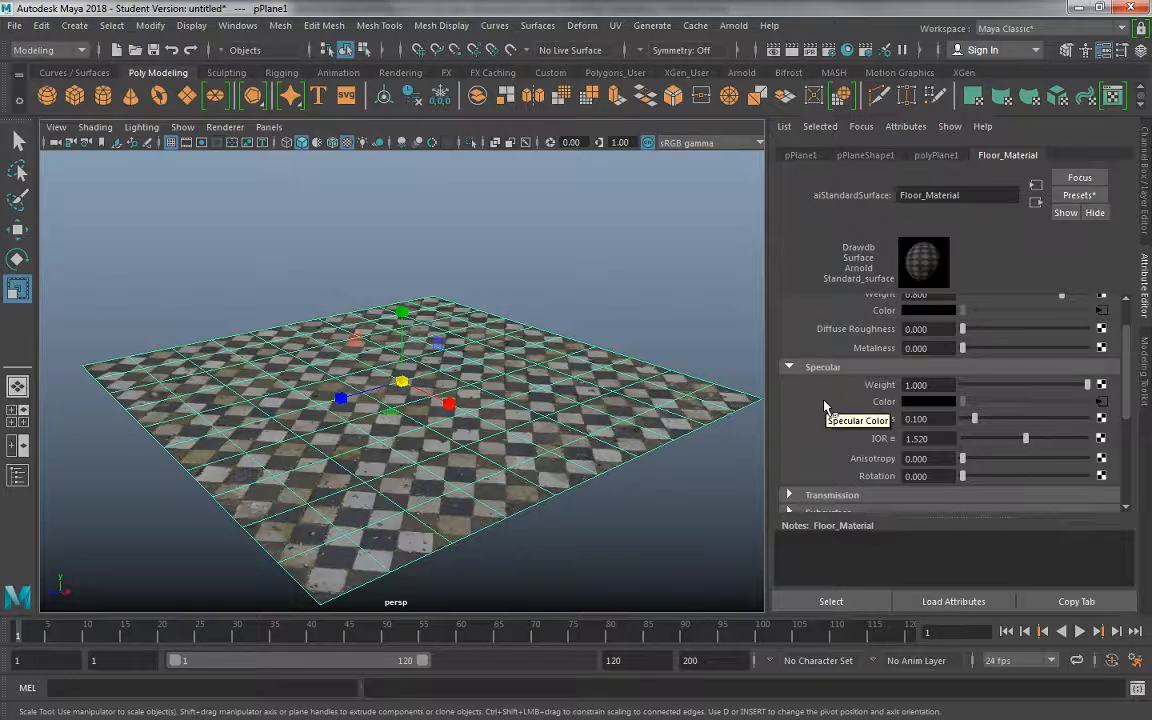
{"action": "scroll", "coordinate": [787, 394], "scroll_direction": "down", "scroll_amount": 1}
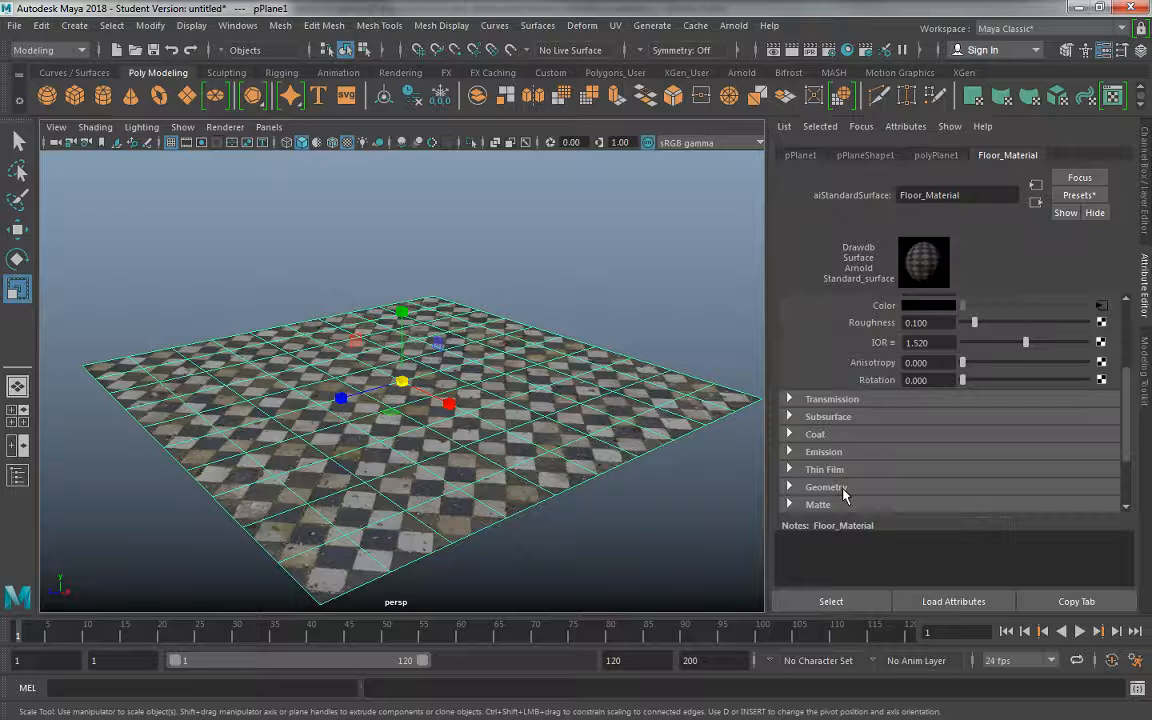
{"action": "scroll", "coordinate": [856, 419], "scroll_direction": "down", "scroll_amount": 1}
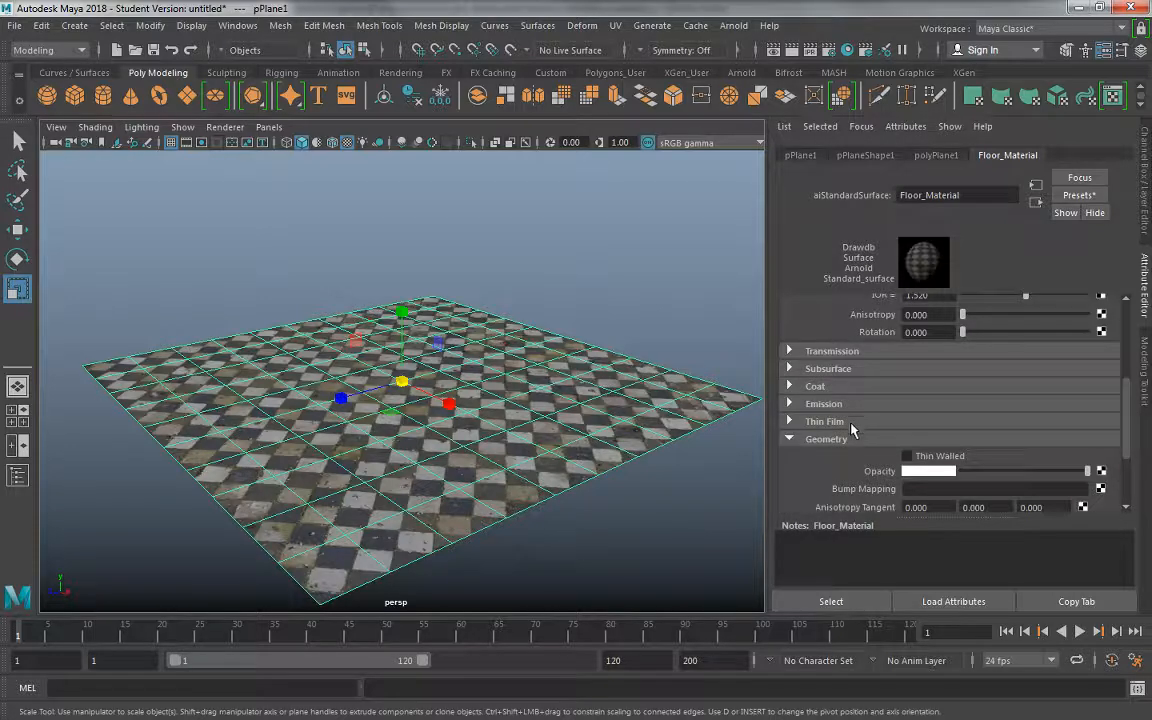
{"action": "scroll", "coordinate": [850, 423], "scroll_direction": "down", "scroll_amount": 1}
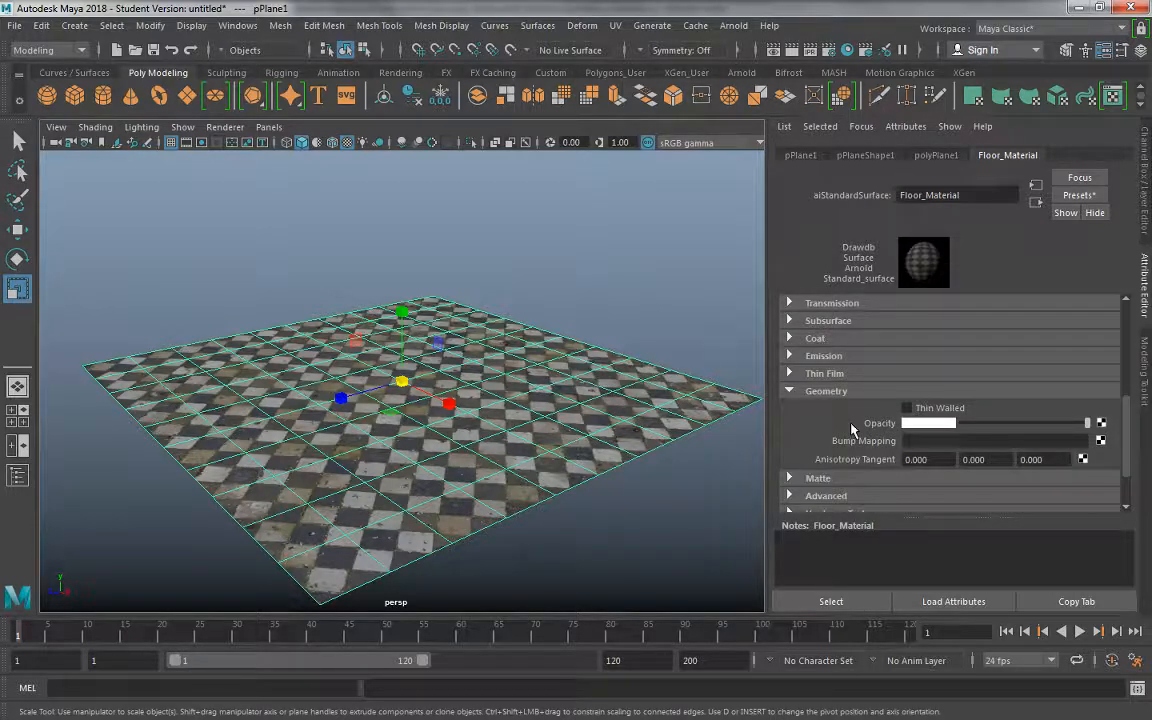
{"action": "left_click", "coordinate": [930, 418]}
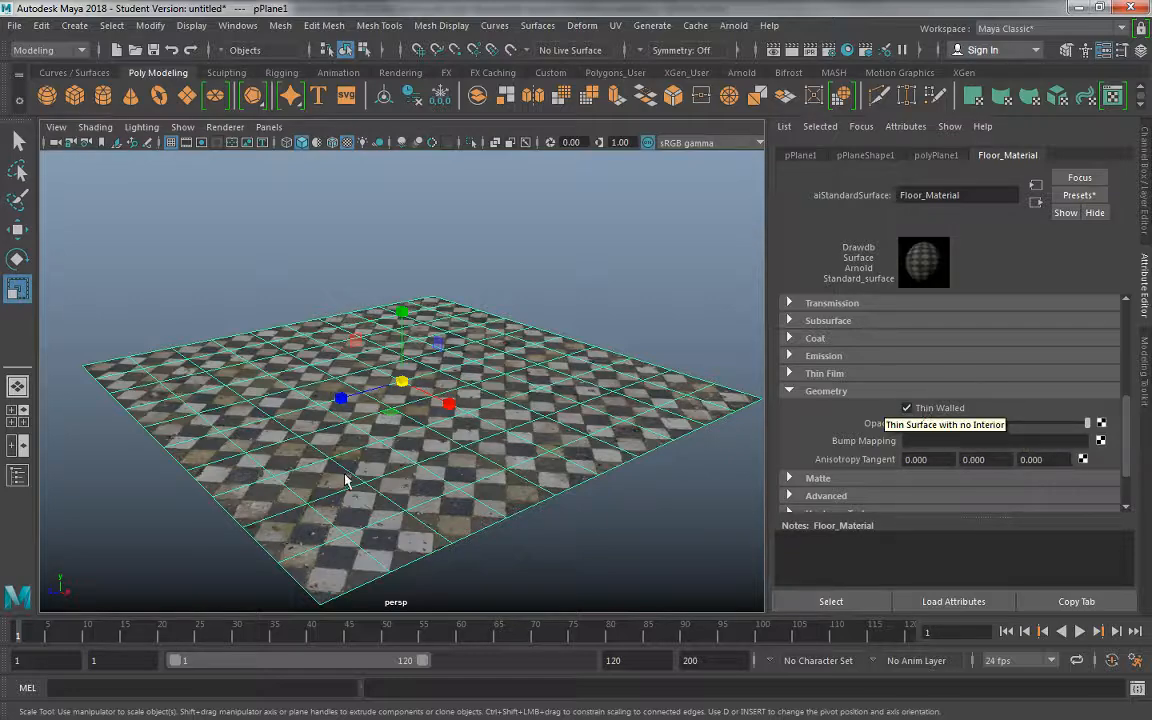
Connect a new File texture to the Bump Mapping attribute of Floor_Material
{"action": "left_click_drag", "start_coordinate": [345, 481], "coordinate": [625, 433], "text": "alt"}
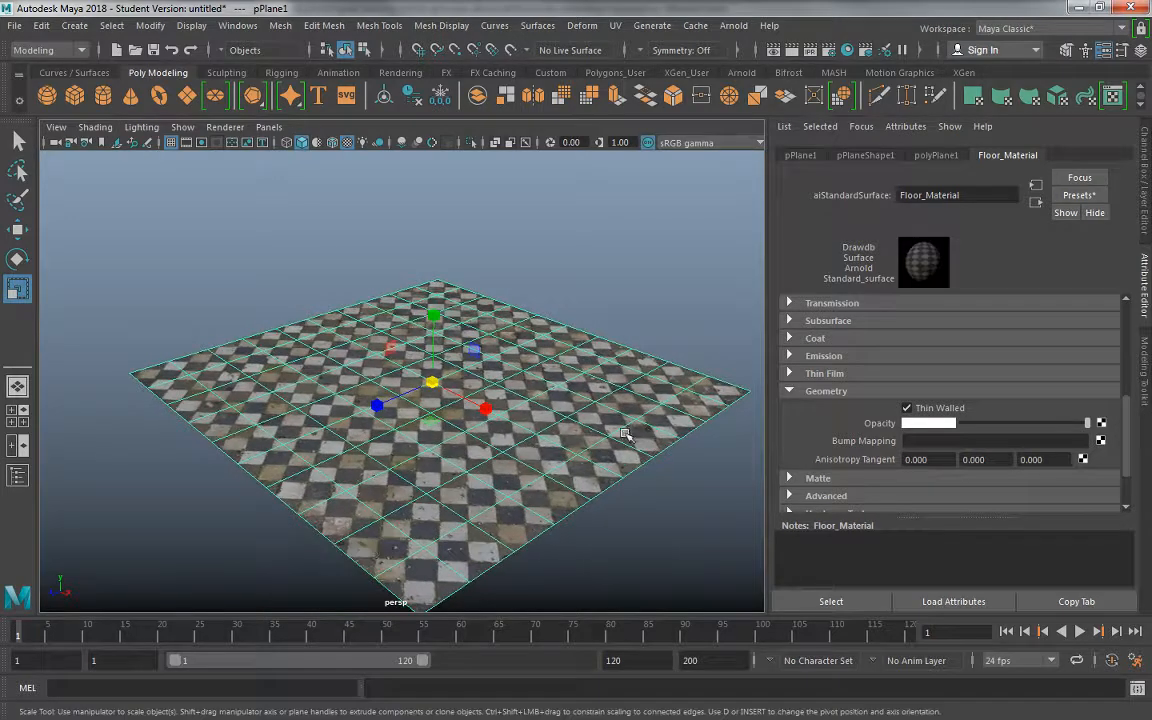
{"action": "left_click_drag", "start_coordinate": [515, 388], "coordinate": [575, 430], "text": "alt"}
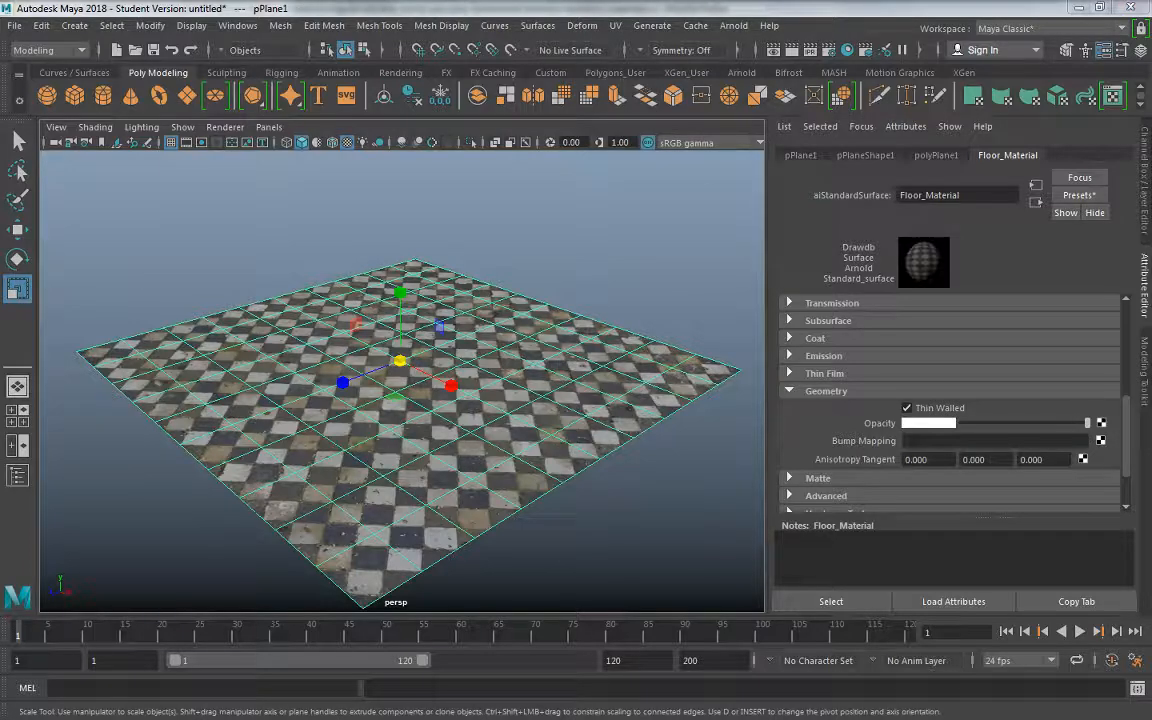
{"action": "left_click", "coordinate": [1100, 440]}
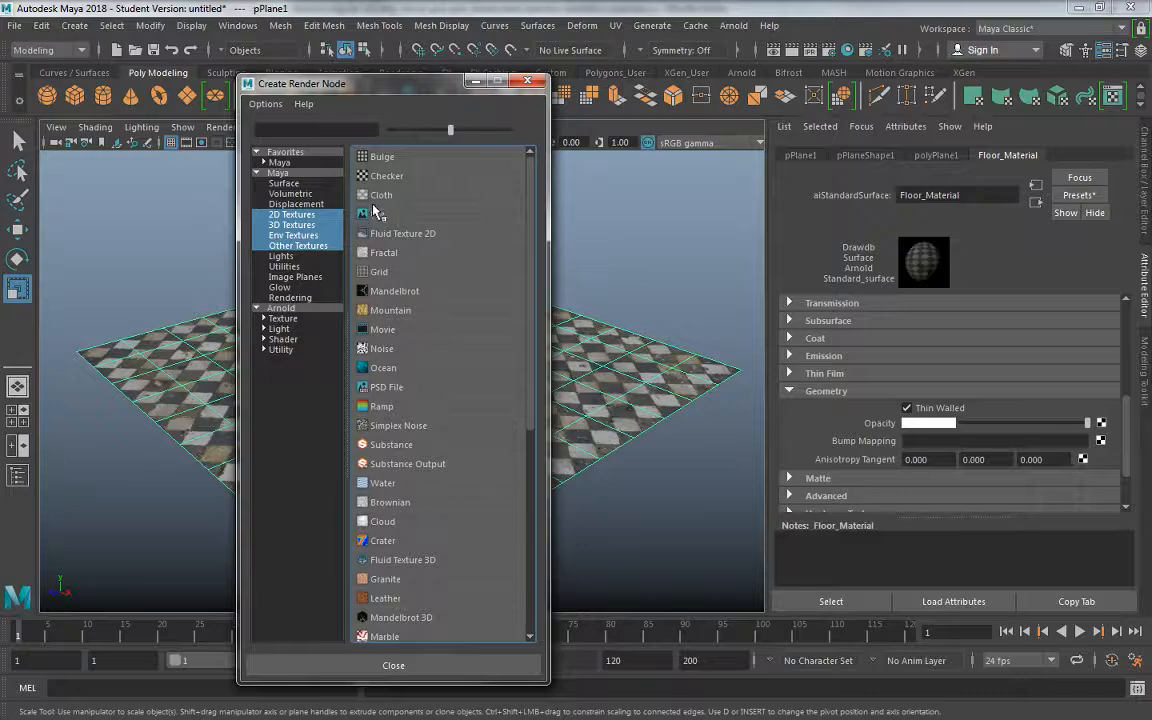
{"action": "left_click", "coordinate": [372, 215]}
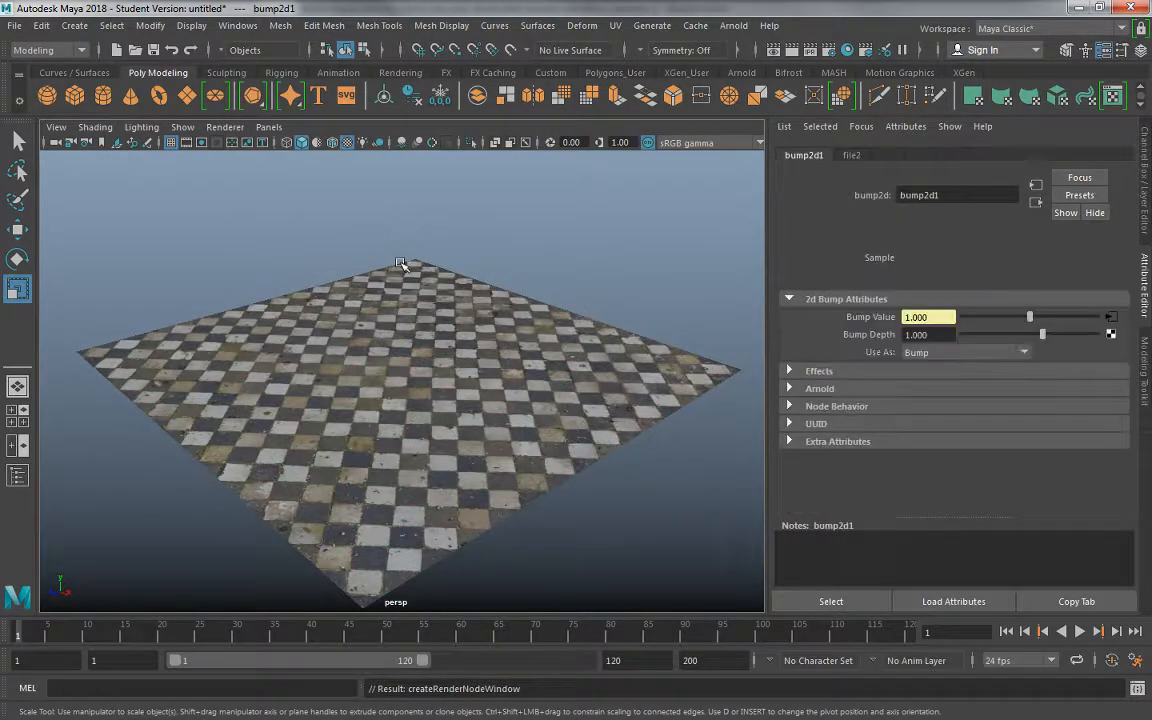
Set the floor's bump node to be used as Tangent Space Normals
{"action": "left_click", "coordinate": [851, 155]}
{"action": "left_click", "coordinate": [804, 155]}
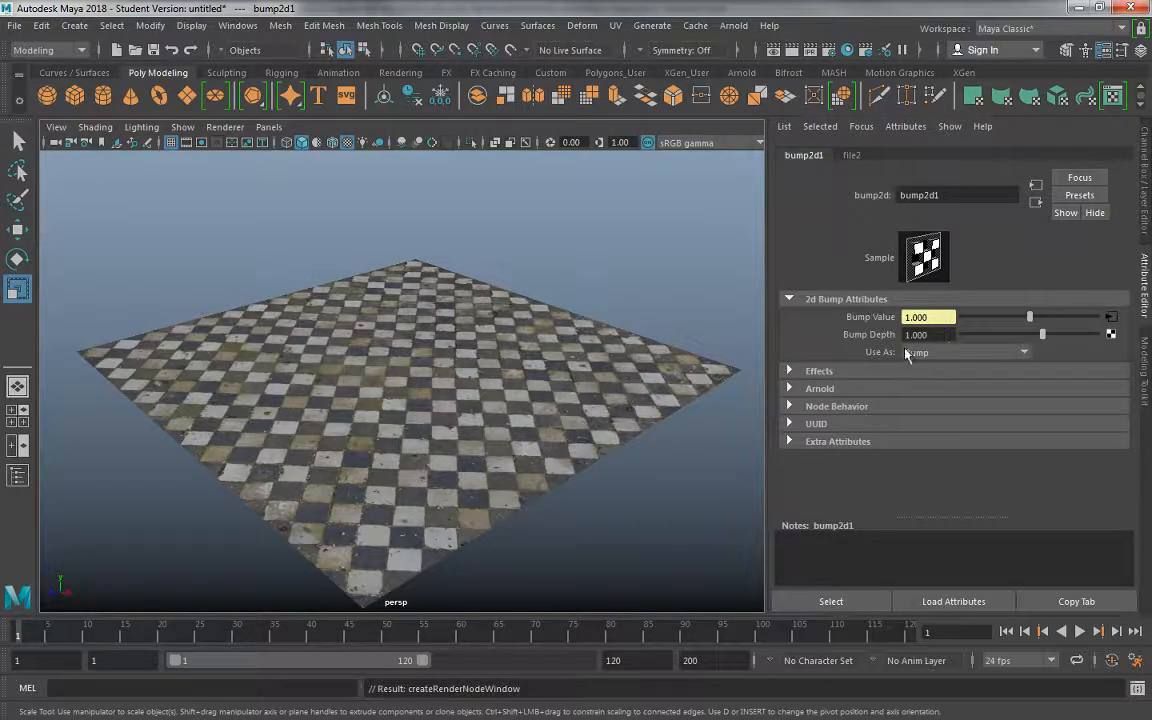
{"action": "left_click", "coordinate": [928, 356]}
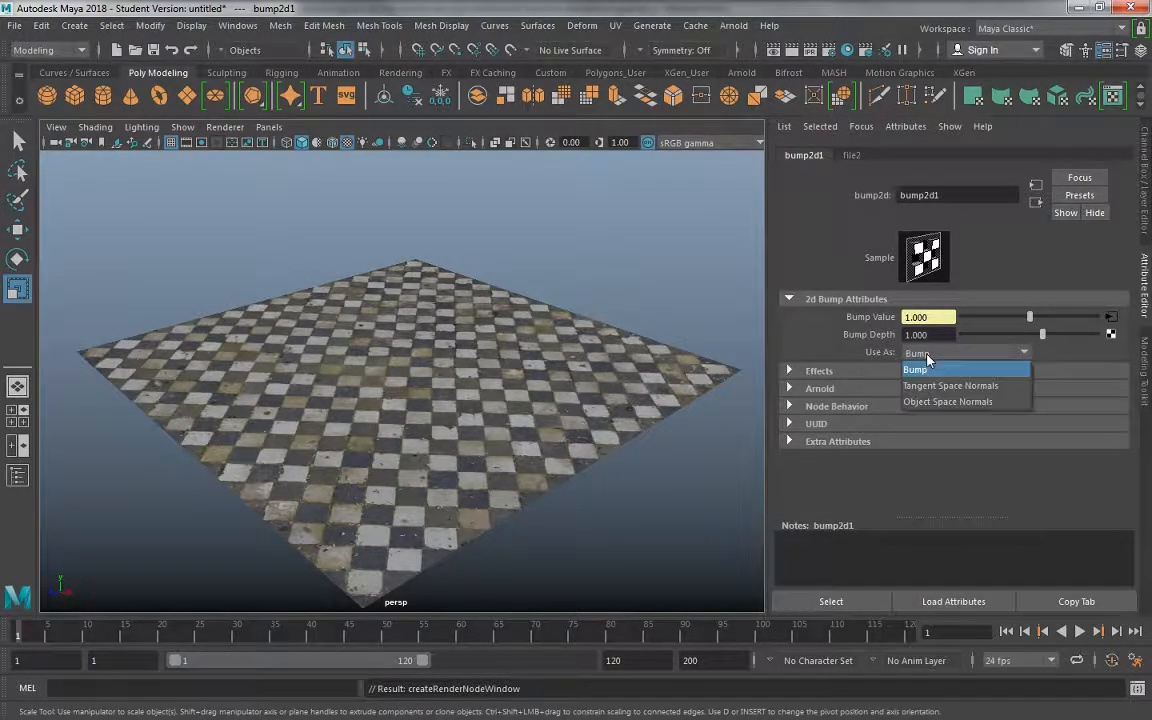
{"action": "left_click", "coordinate": [930, 381]}
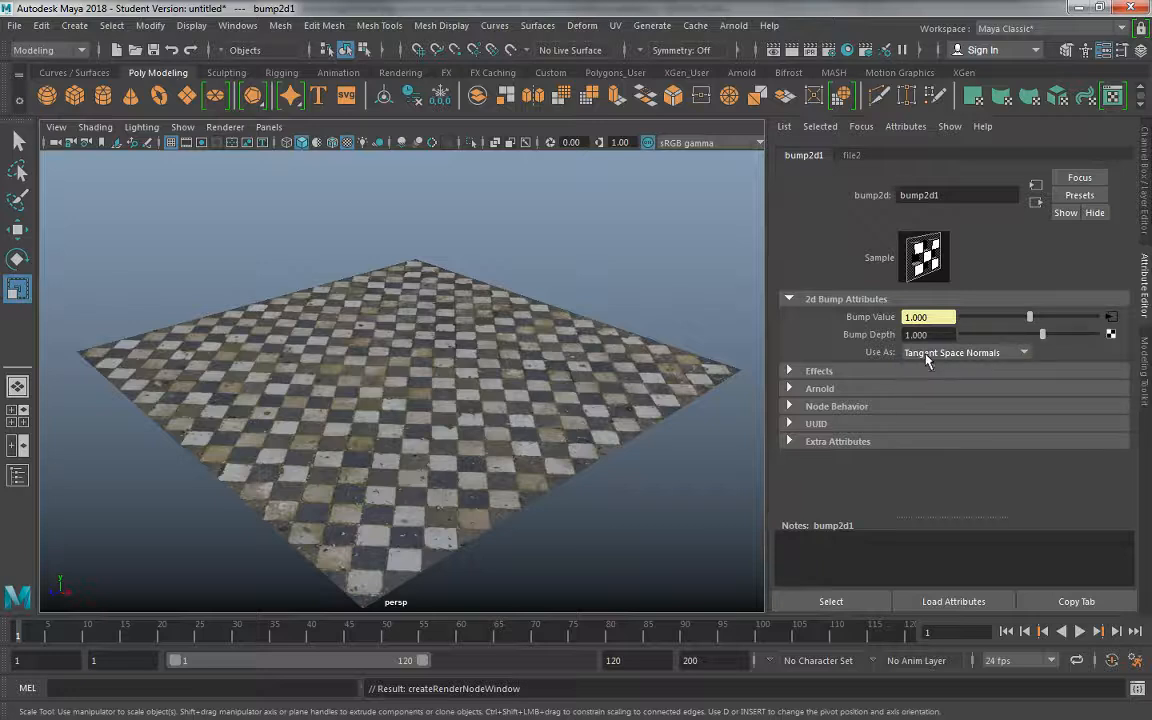
Rename the bump node's File texture as Floor_Normal_File and try to load Checker_Floor_Normal.tga into it
{"action": "left_click", "coordinate": [851, 155]}
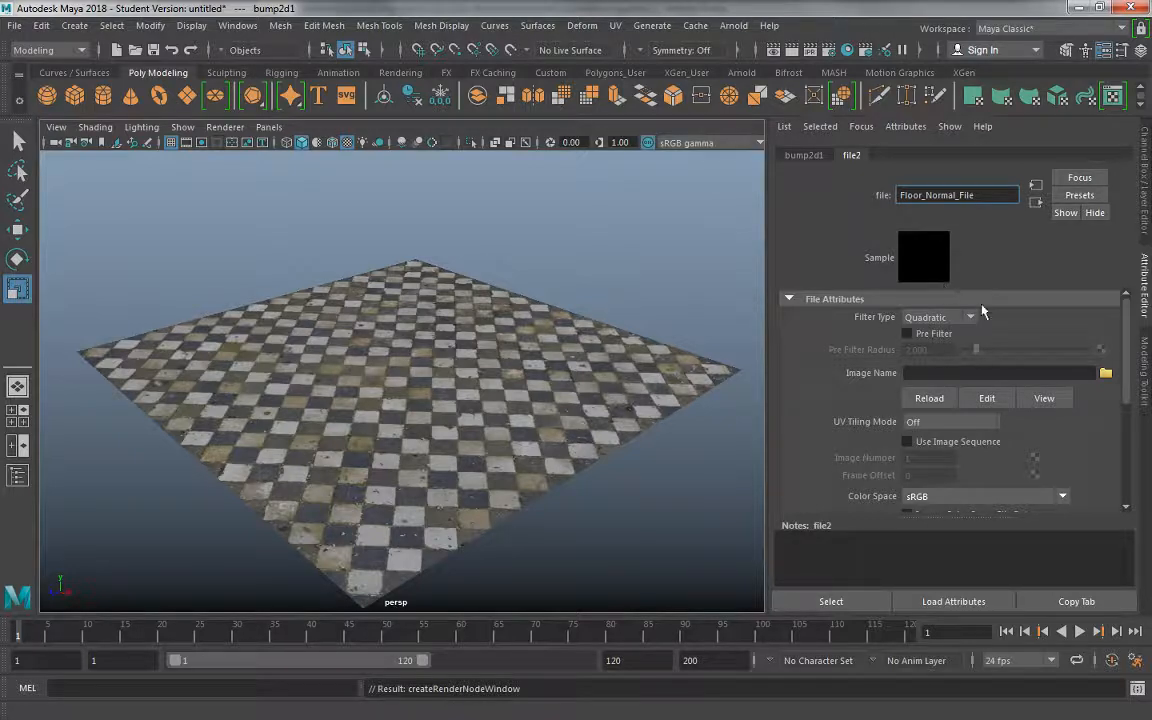
{"action": "left_click", "coordinate": [1105, 373]}
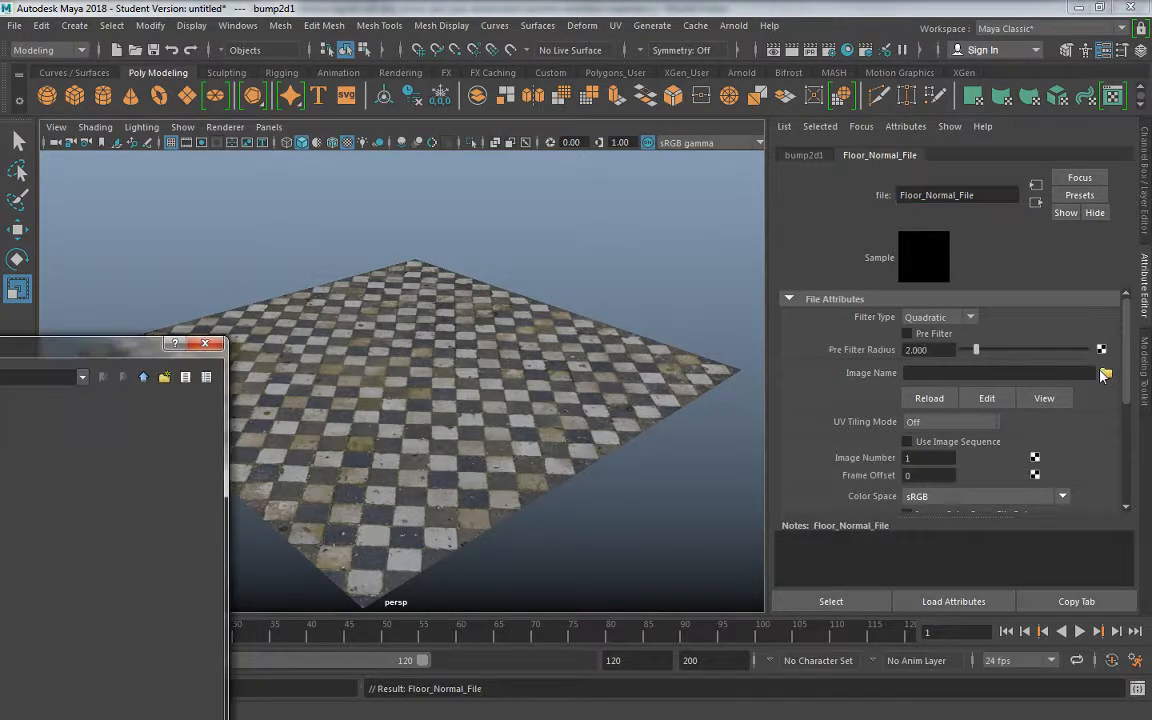
{"action": "left_click_drag", "start_coordinate": [130, 347], "coordinate": [373, 352]}
{"action": "mouse_move", "coordinate": [192, 369]}
{"action": "left_mouse_down"}
{"action": "mouse_move", "coordinate": [250, 360]}
{"action": "mouse_move", "coordinate": [718, 158]}
{"action": "mouse_move", "coordinate": [830, 177]}
{"action": "mouse_move", "coordinate": [852, 142]}
{"action": "mouse_move", "coordinate": [847, 109]}
{"action": "left_mouse_up"}
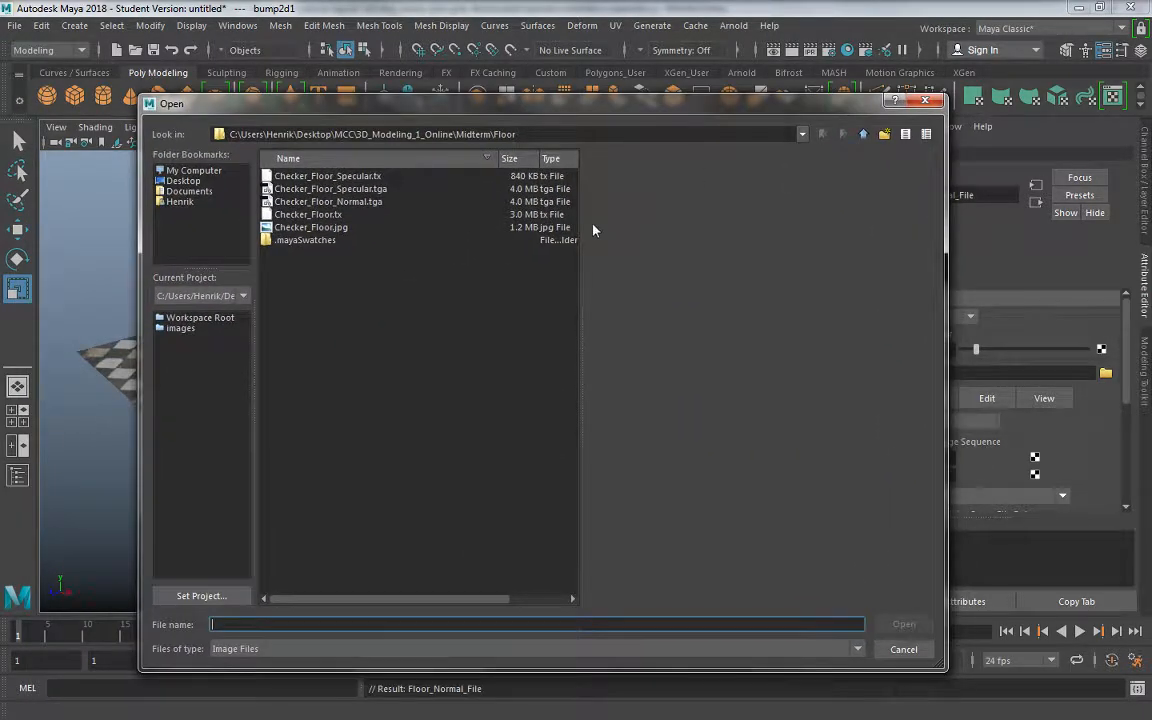
{"action": "left_click", "coordinate": [375, 202]}
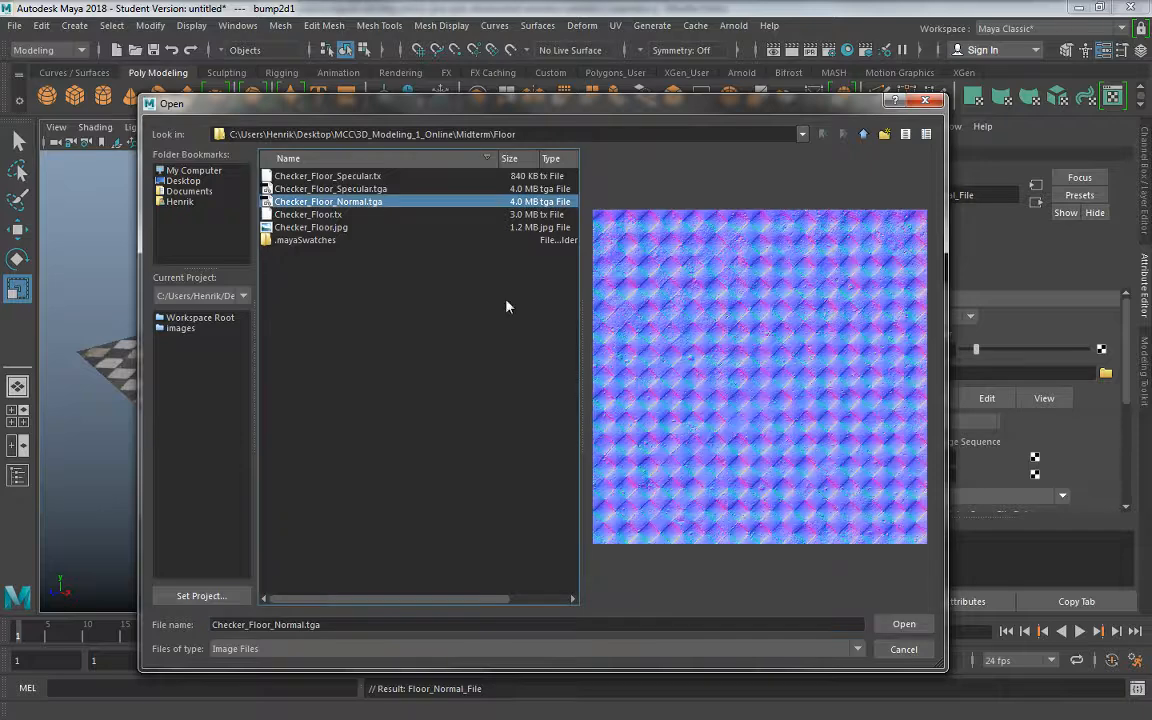
{"action": "left_click", "coordinate": [903, 623]}
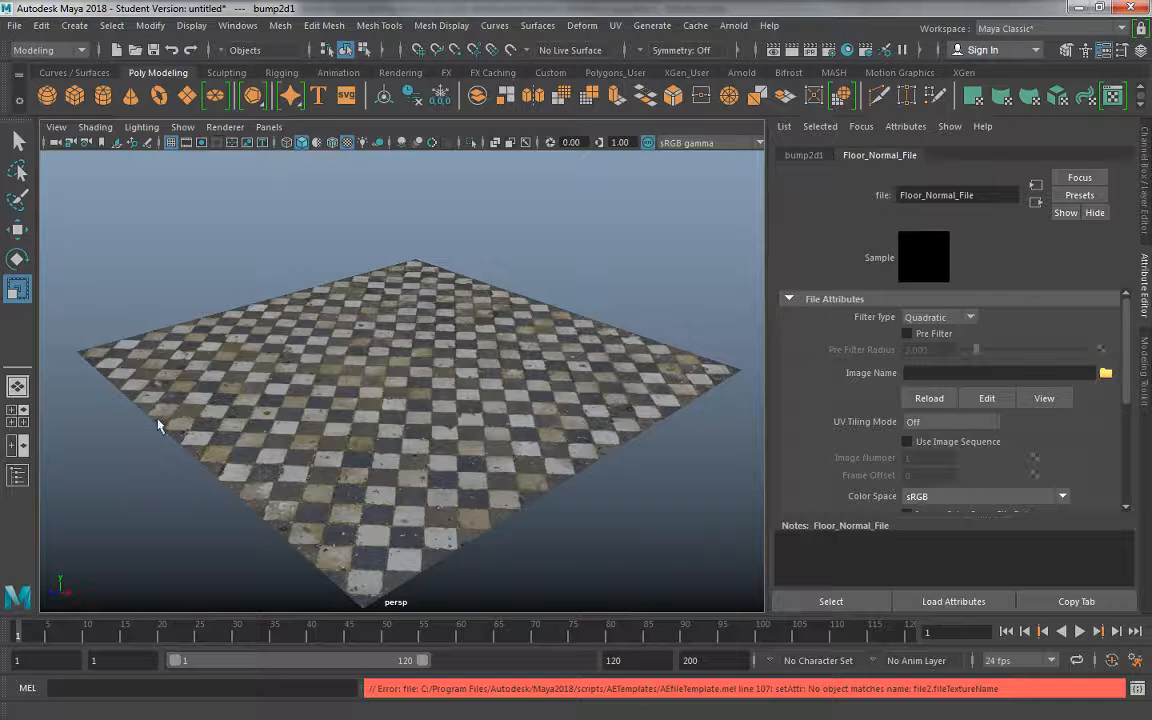
Load the image Checker_Floor_Normal.tga from the Midterm\Floor folder into Floor_Normal_File
{"action": "left_click_drag", "start_coordinate": [95, 358], "coordinate": [633, 141]}
{"action": "left_click", "coordinate": [173, 240]}
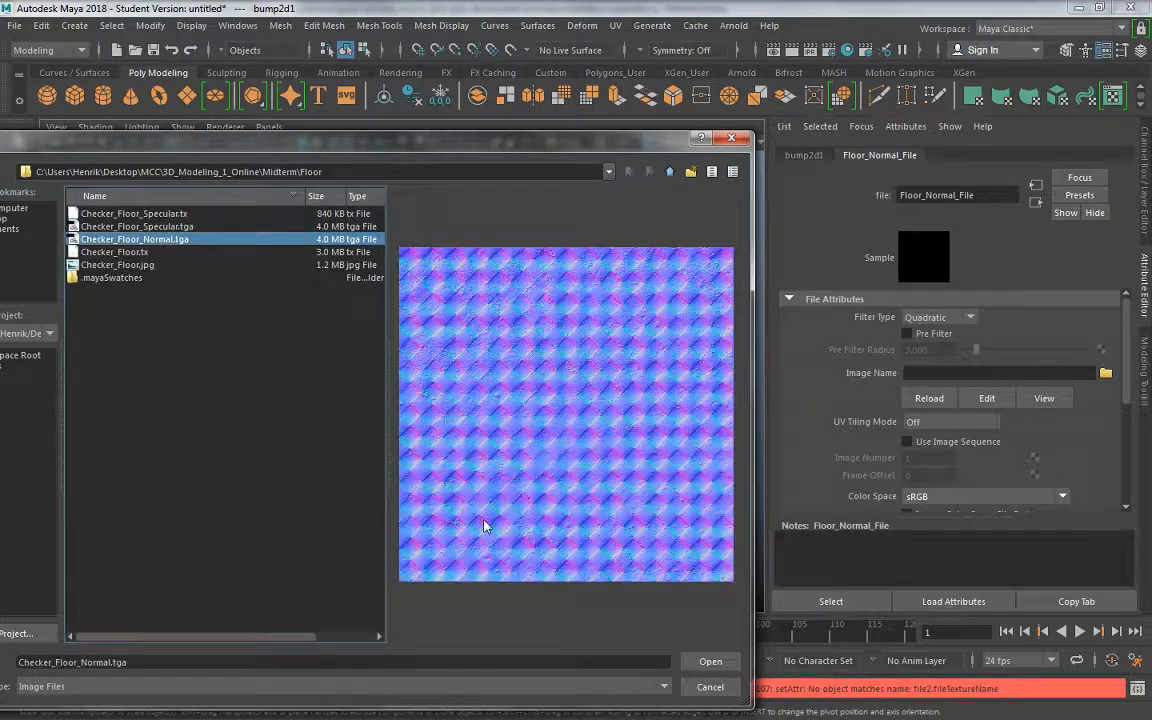
{"action": "left_click", "coordinate": [703, 660]}
Examine the floor in all-lights display and return the viewport to shaded display with texture maps
{"action": "left_click_drag", "start_coordinate": [638, 514], "coordinate": [572, 488], "text": "alt"}
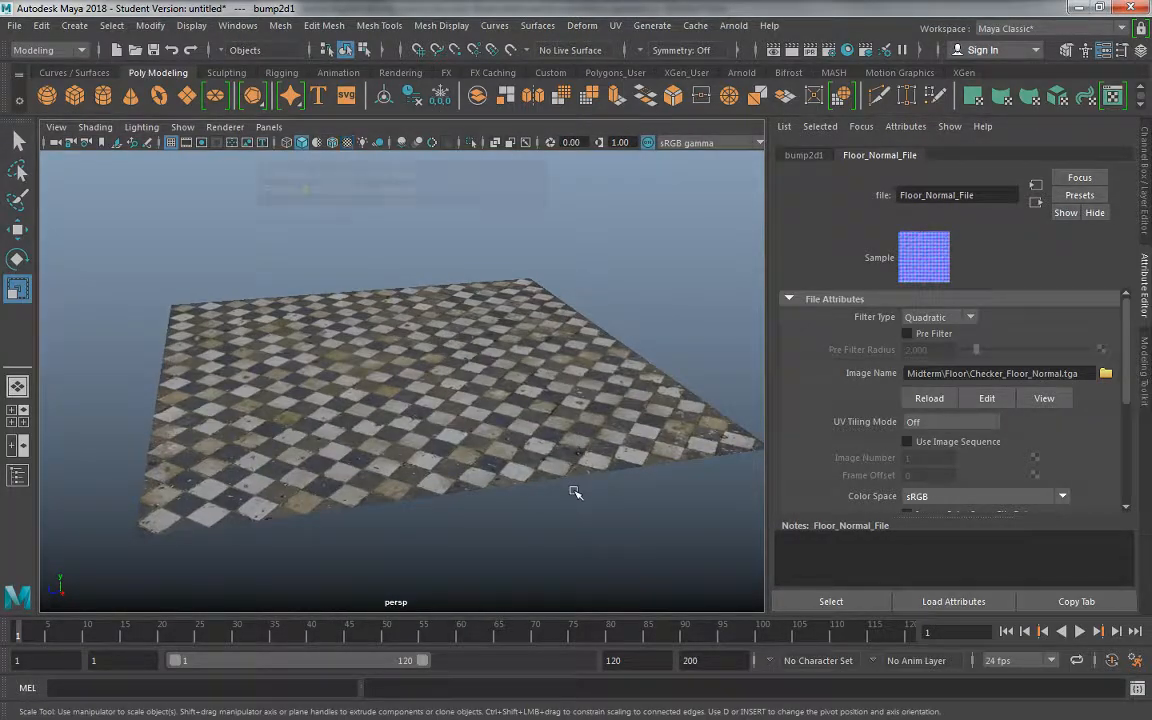
{"action": "key", "text": "7"}
{"action": "left_click_drag", "start_coordinate": [411, 440], "coordinate": [432, 453], "text": "alt"}
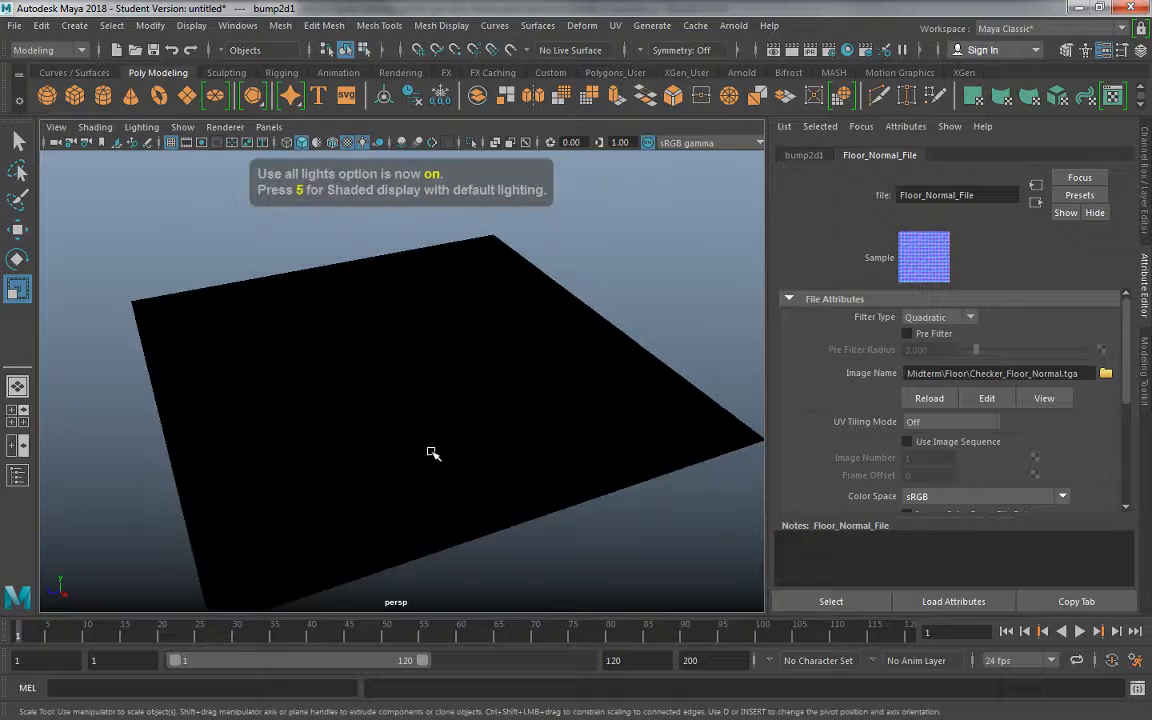
{"action": "key", "text": "5"}
{"action": "key", "text": "6"}
{"action": "mouse_move", "coordinate": [400, 412]}
{"action": "left_mouse_down", "text": "alt"}
{"action": "mouse_move", "coordinate": [404, 470]}
{"action": "mouse_move", "coordinate": [420, 440]}
{"action": "mouse_move", "coordinate": [406, 450]}
{"action": "mouse_move", "coordinate": [409, 396]}
{"action": "left_mouse_up", "text": "alt"}
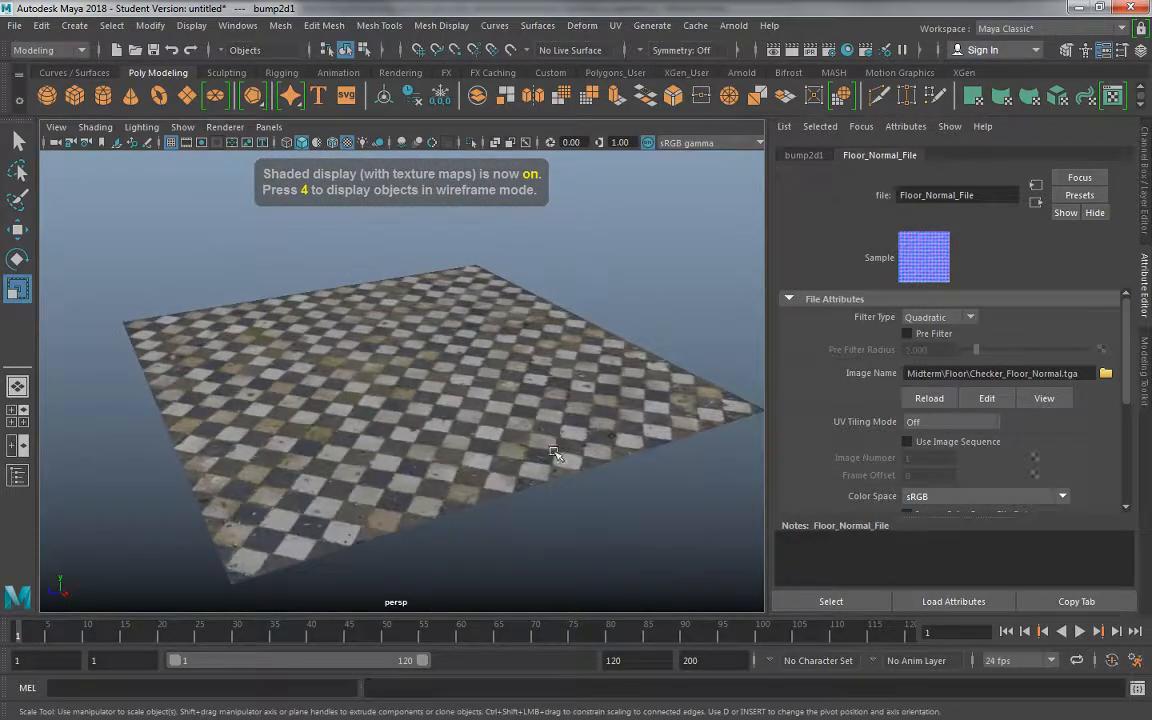
Review the bump node, Floor_Normal_File and their output connections, and reselect the floor plane to show Floor_Material
{"action": "left_click", "coordinate": [810, 158]}
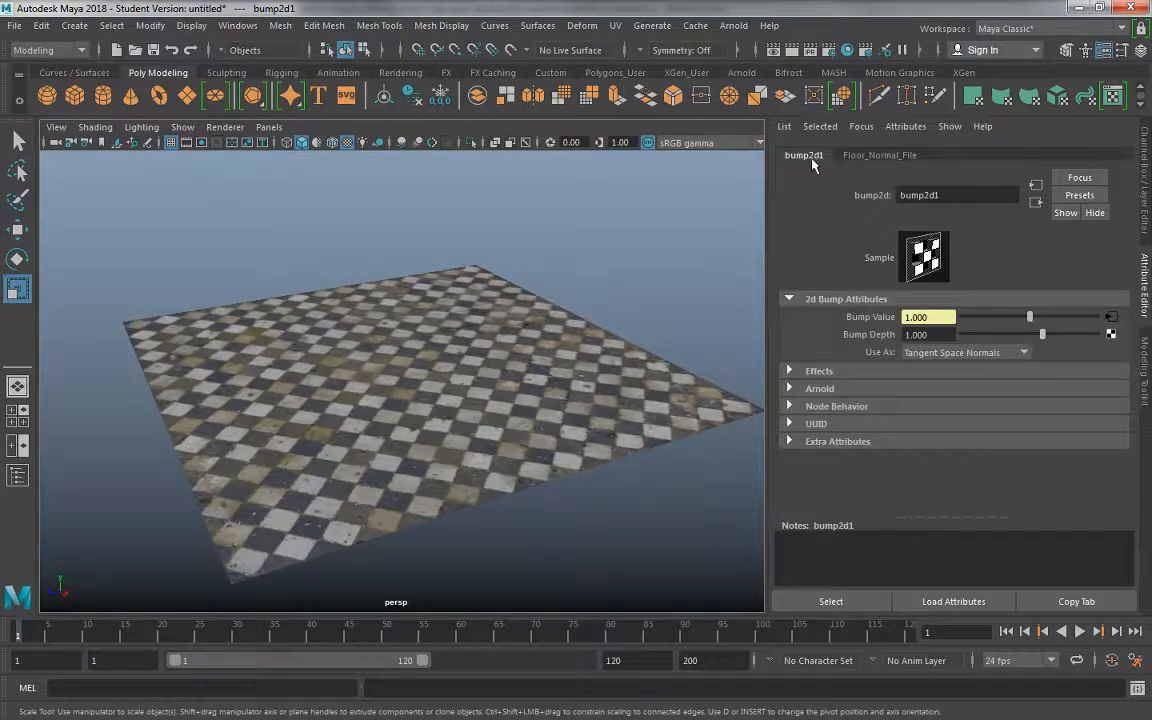
{"action": "left_click", "coordinate": [872, 156]}
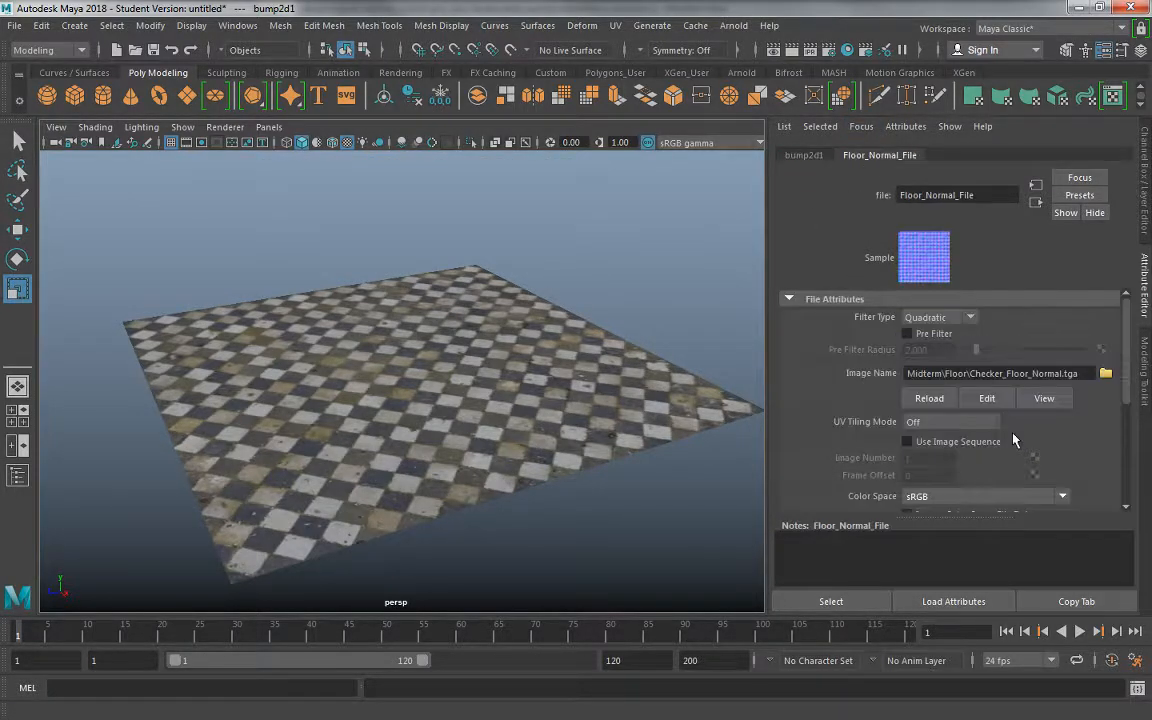
{"action": "left_click", "coordinate": [1036, 202]}
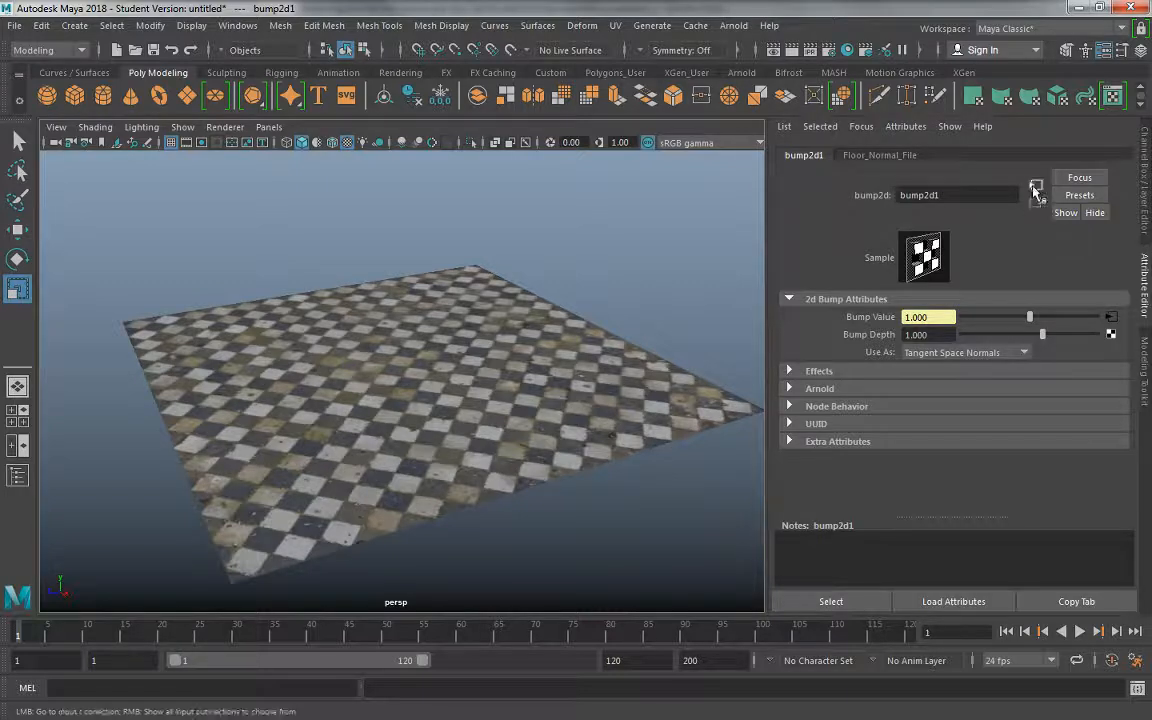
{"action": "left_click", "coordinate": [1035, 203]}
{"action": "left_click", "coordinate": [1035, 203]}
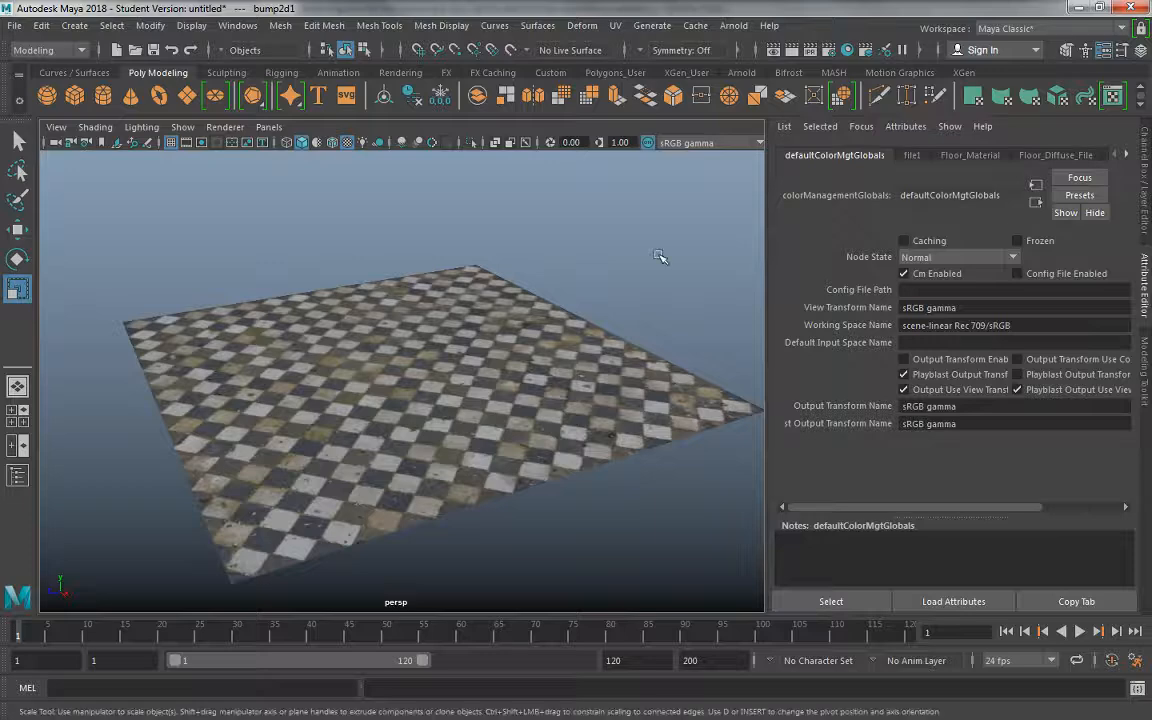
{"action": "left_click", "coordinate": [614, 329]}
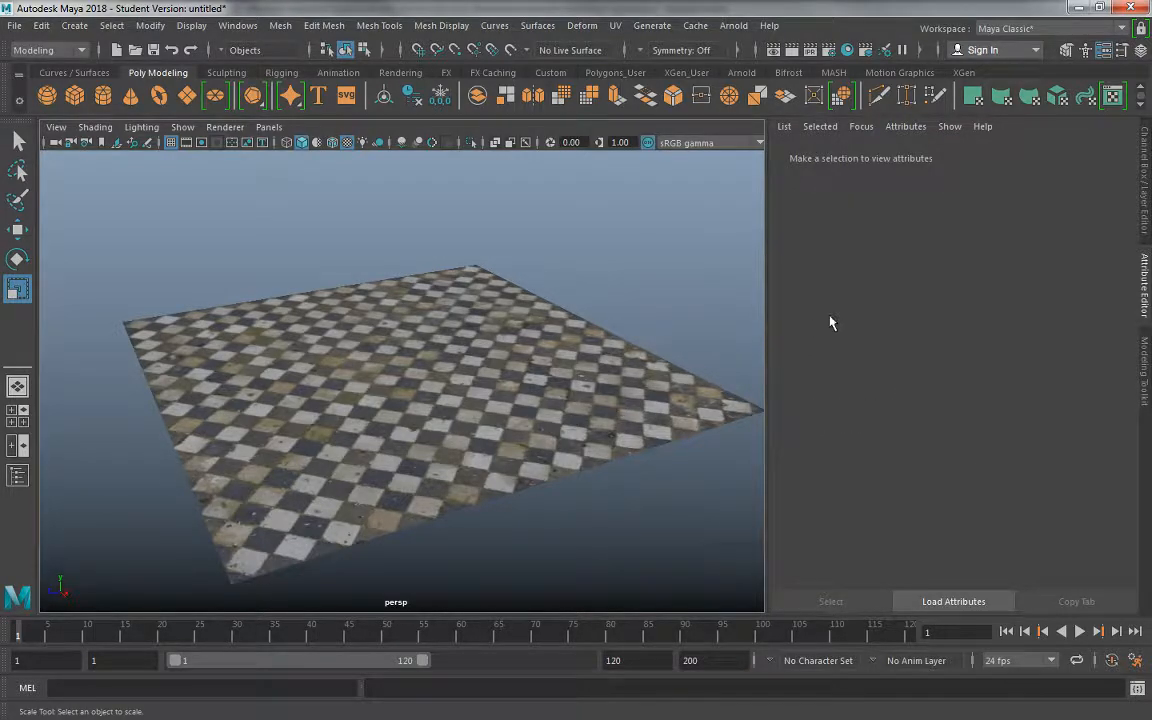
{"action": "left_click", "coordinate": [586, 366]}
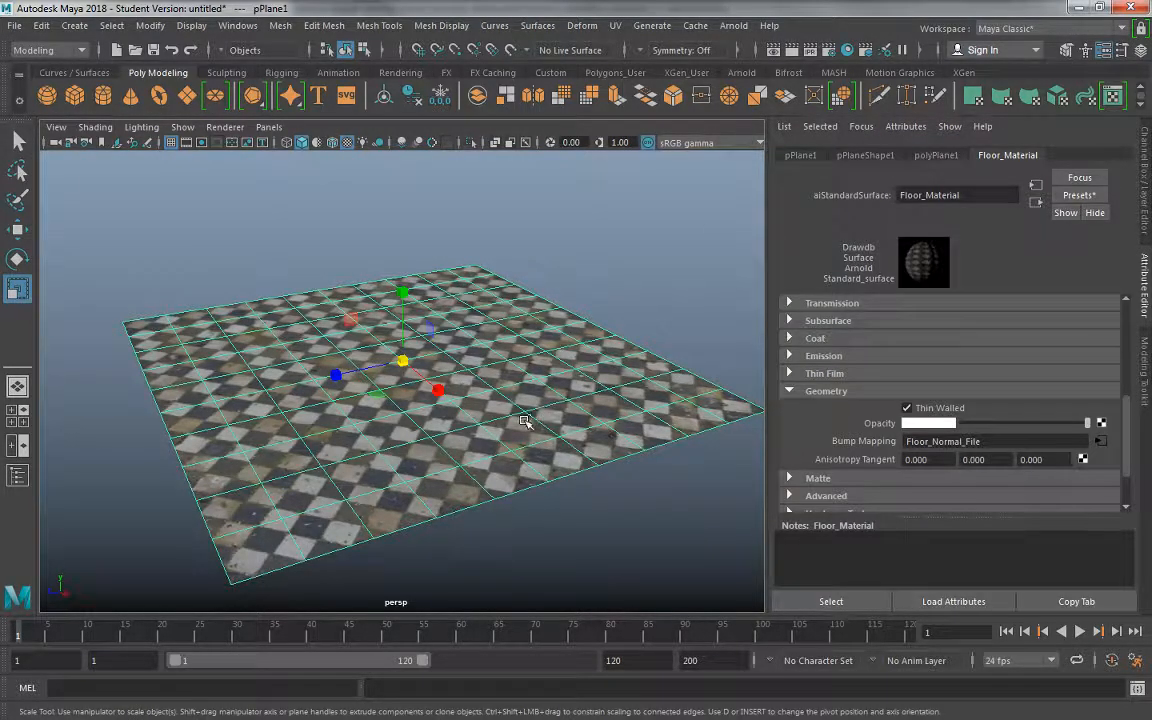
{"action": "left_click_drag", "start_coordinate": [527, 411], "coordinate": [470, 430], "text": "alt"}
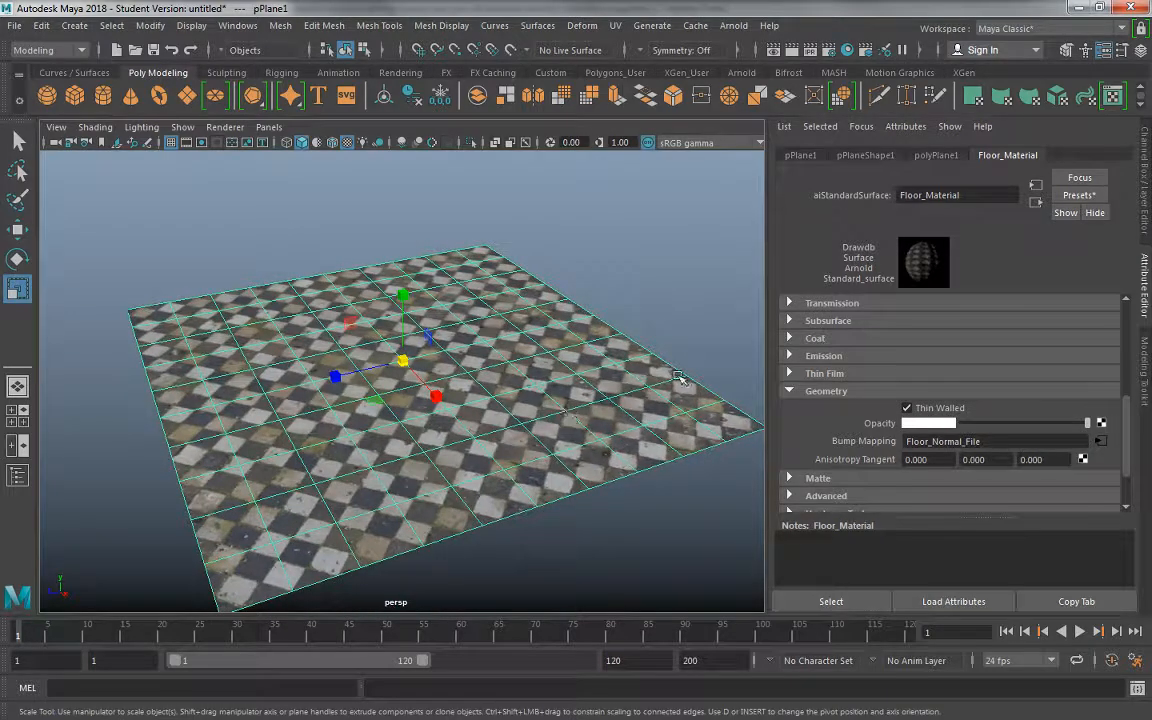
{"action": "left_click_drag", "start_coordinate": [546, 332], "coordinate": [431, 360], "text": "alt"}
{"action": "scroll", "coordinate": [431, 360], "scroll_direction": "down", "scroll_amount": 3}
{"action": "left_click", "coordinate": [602, 288]}
{"action": "left_click_drag", "start_coordinate": [602, 288], "coordinate": [410, 345], "text": "alt"}
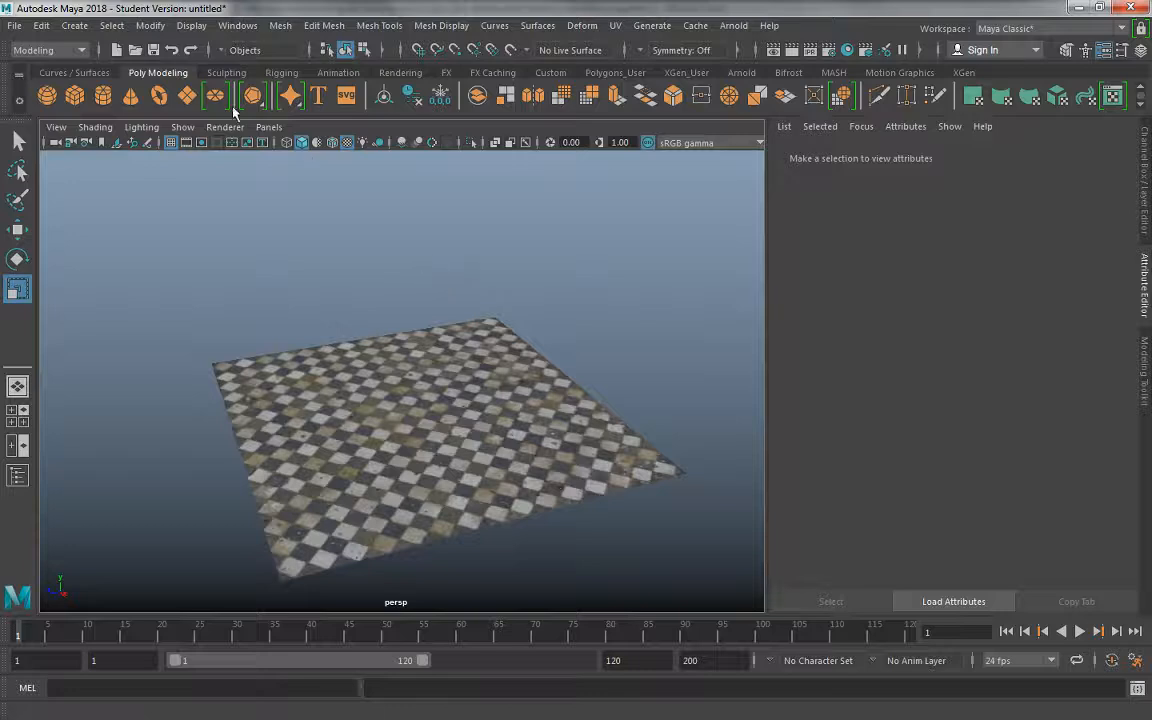
{"action": "left_click", "coordinate": [468, 371]}
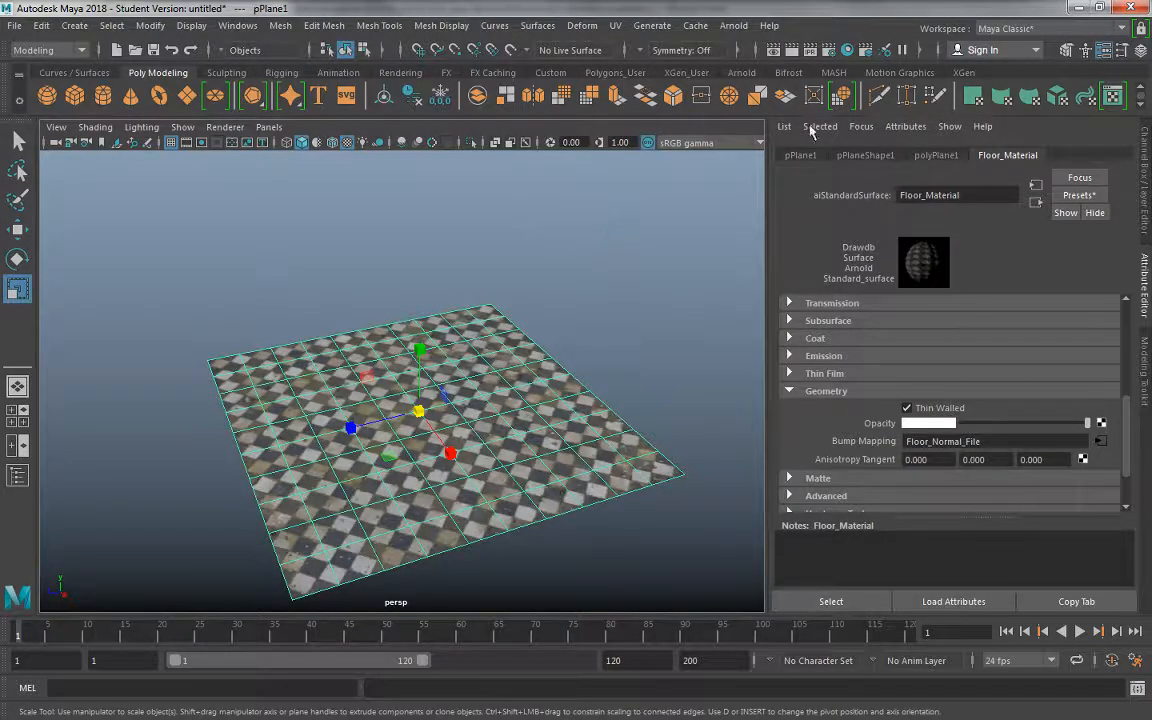
{"action": "left_click", "coordinate": [733, 26]}
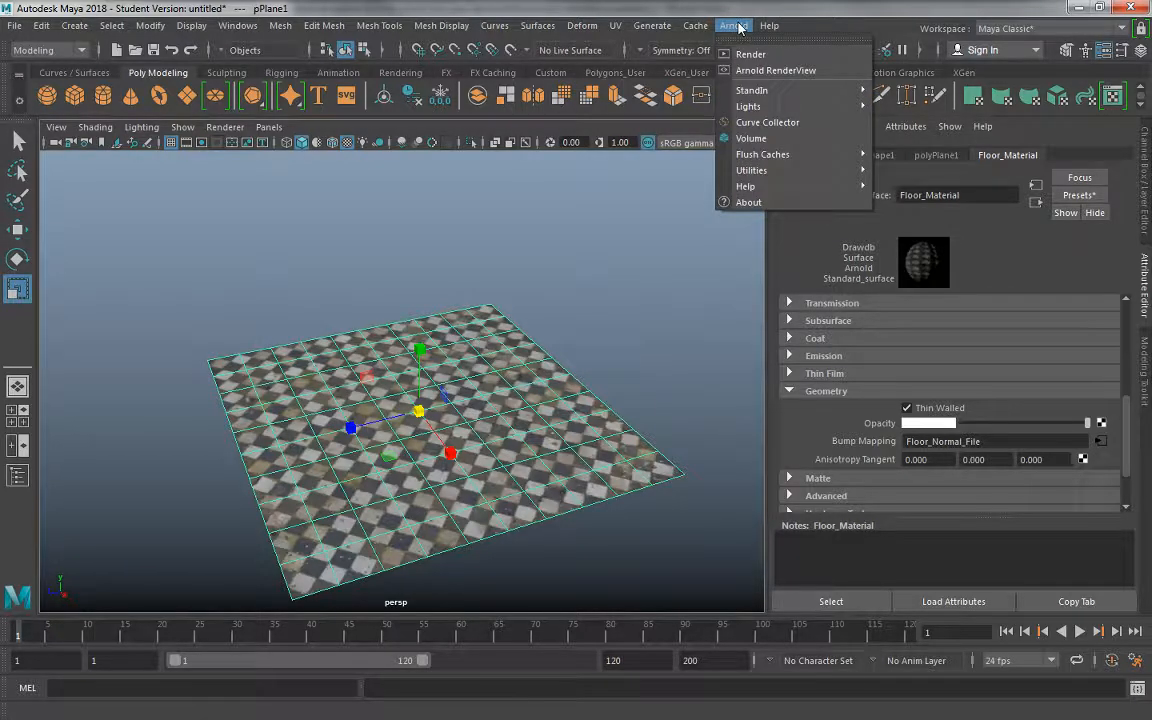
{"action": "left_click", "coordinate": [738, 27]}
{"action": "left_click_drag", "start_coordinate": [571, 283], "coordinate": [543, 311], "text": "alt"}
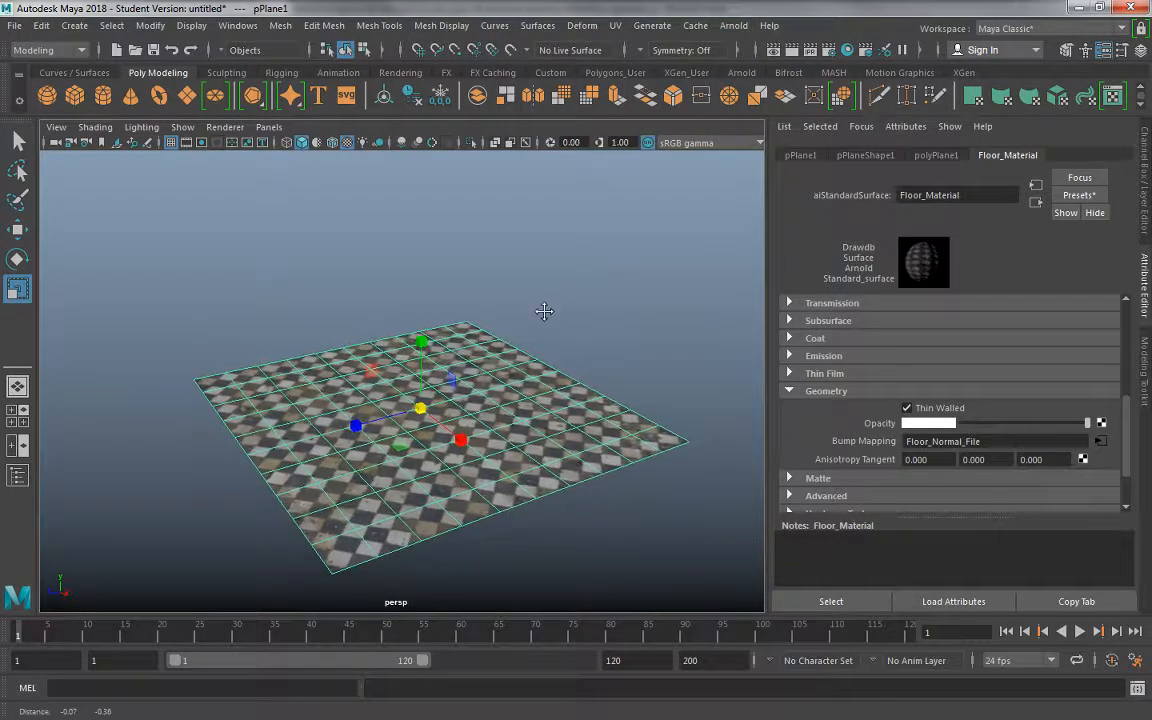
{"action": "scroll", "coordinate": [546, 311], "scroll_direction": "up", "scroll_amount": 3}
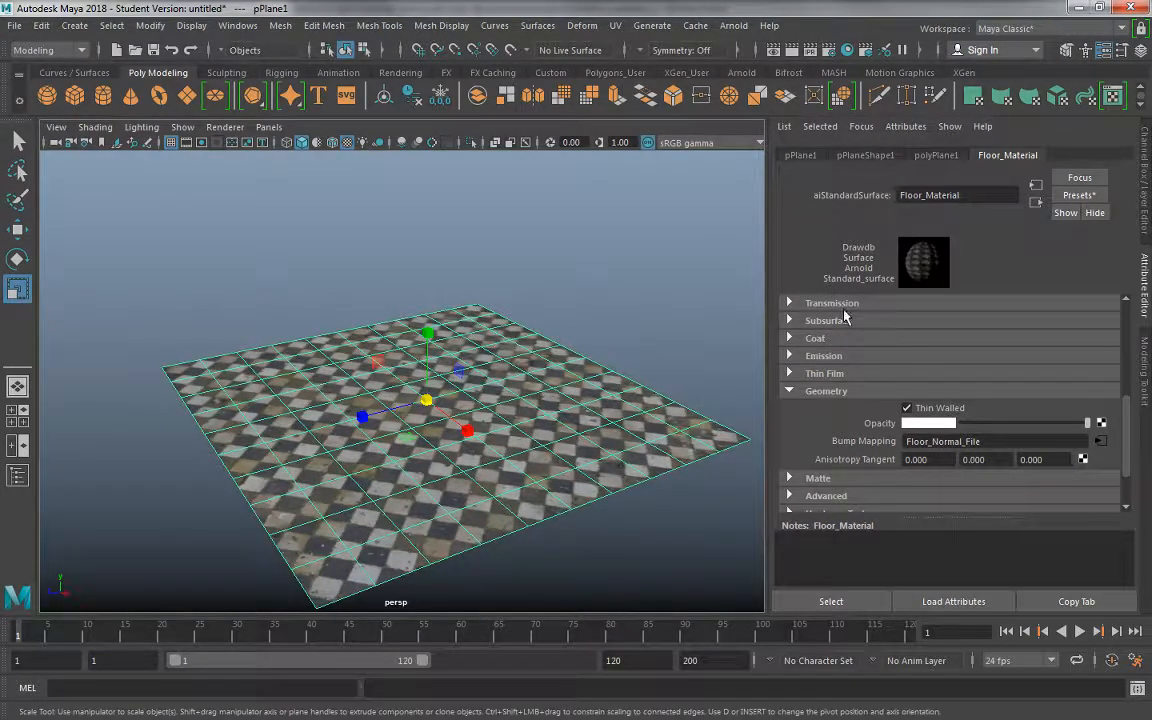
{"action": "left_click", "coordinate": [219, 244]}
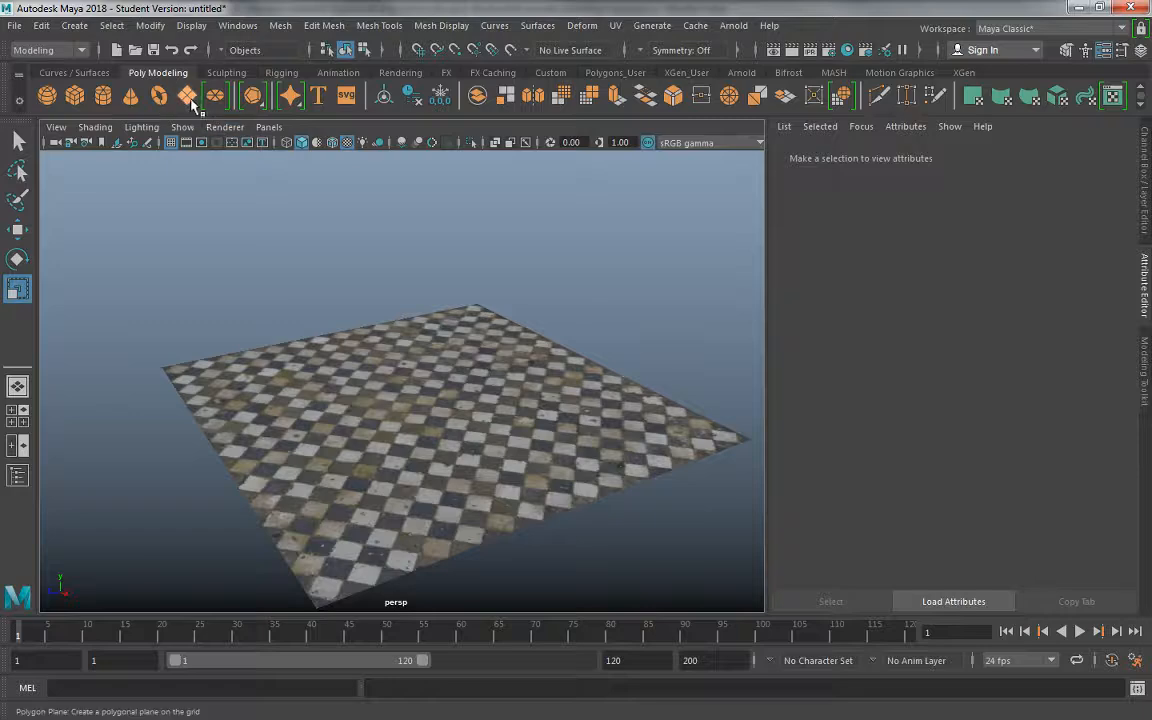
{"action": "left_click", "coordinate": [191, 103]}
{"action": "key", "text": "Delete"}
{"action": "left_click", "coordinate": [428, 414]}
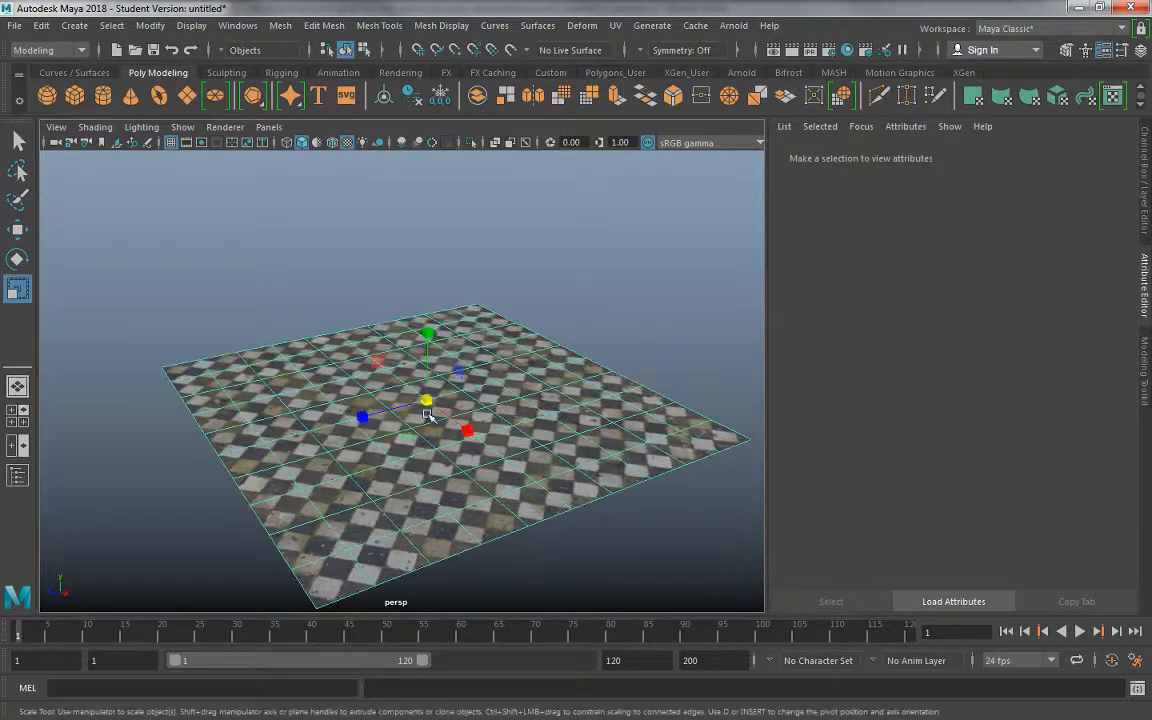
Duplicate the checkered floor plane and set the copy's Rotate X to 90
{"action": "key", "text": "ctrl+d"}
{"action": "key", "text": "e"}
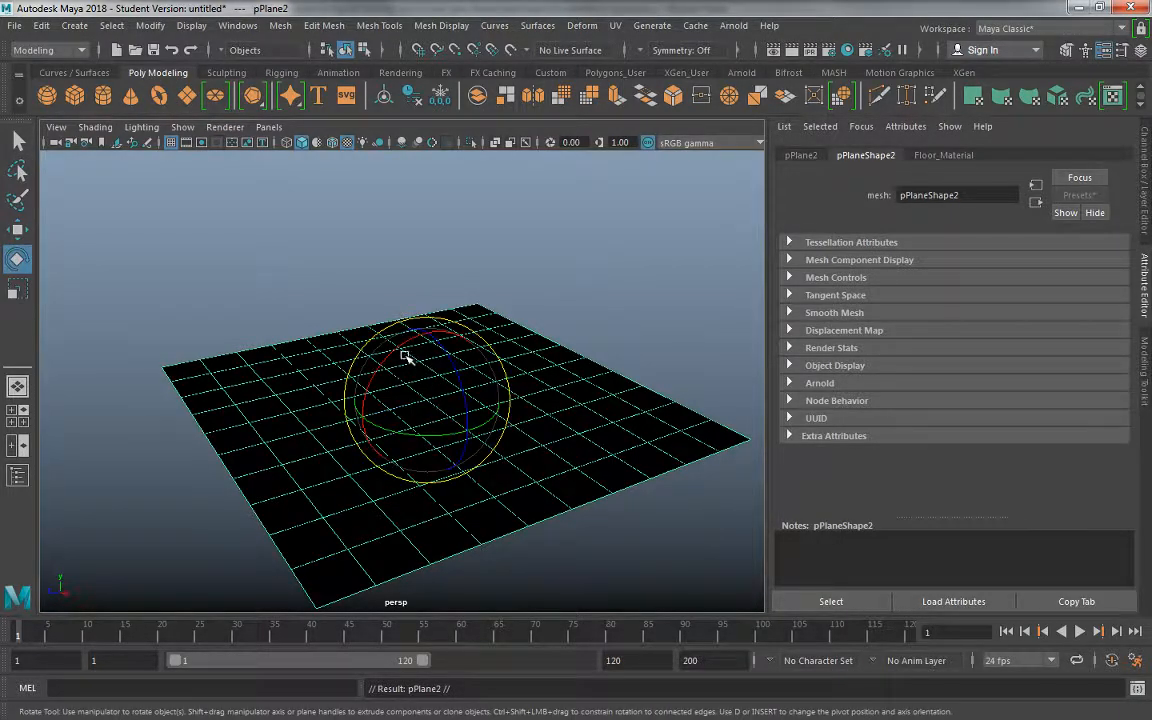
{"action": "left_click", "coordinate": [1146, 195]}
{"action": "left_click", "coordinate": [1101, 209]}
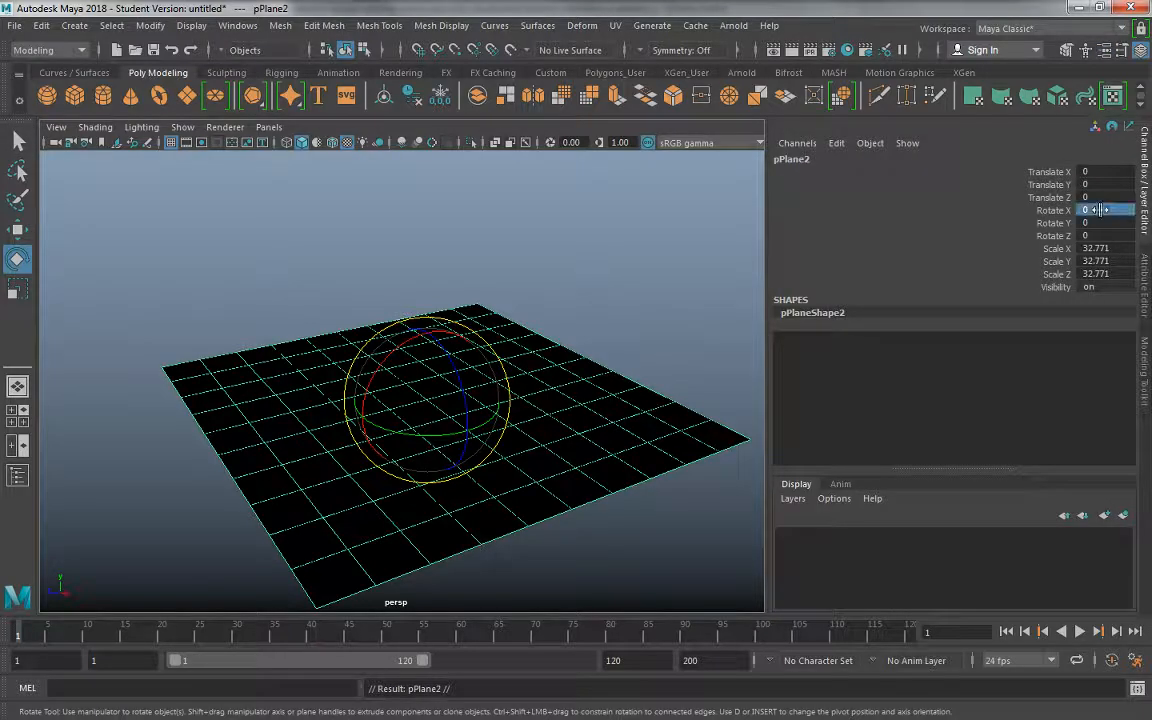
{"action": "left_click", "coordinate": [1101, 209]}
{"action": "type", "text": "90"}
{"action": "key", "text": "Return"}
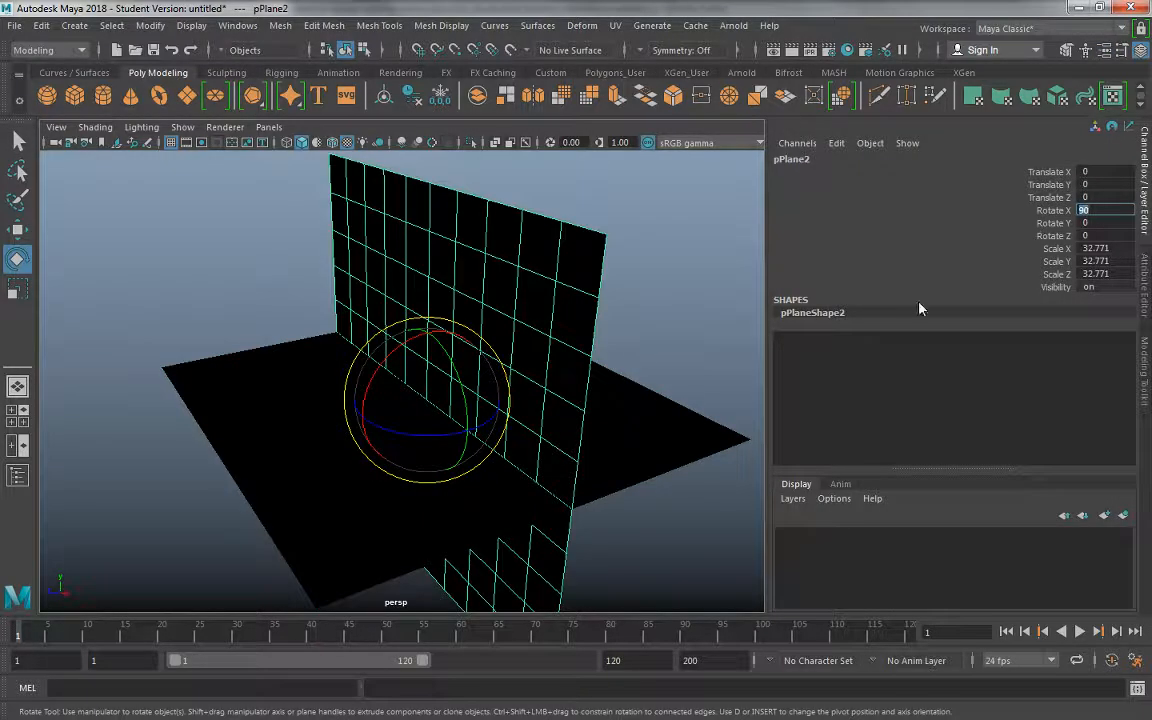
Move the upright copy to the floor's back edge, at a Translate Z of about -15.16
{"action": "left_click_drag", "start_coordinate": [700, 355], "coordinate": [470, 391], "text": "alt"}
{"action": "key", "text": "w"}
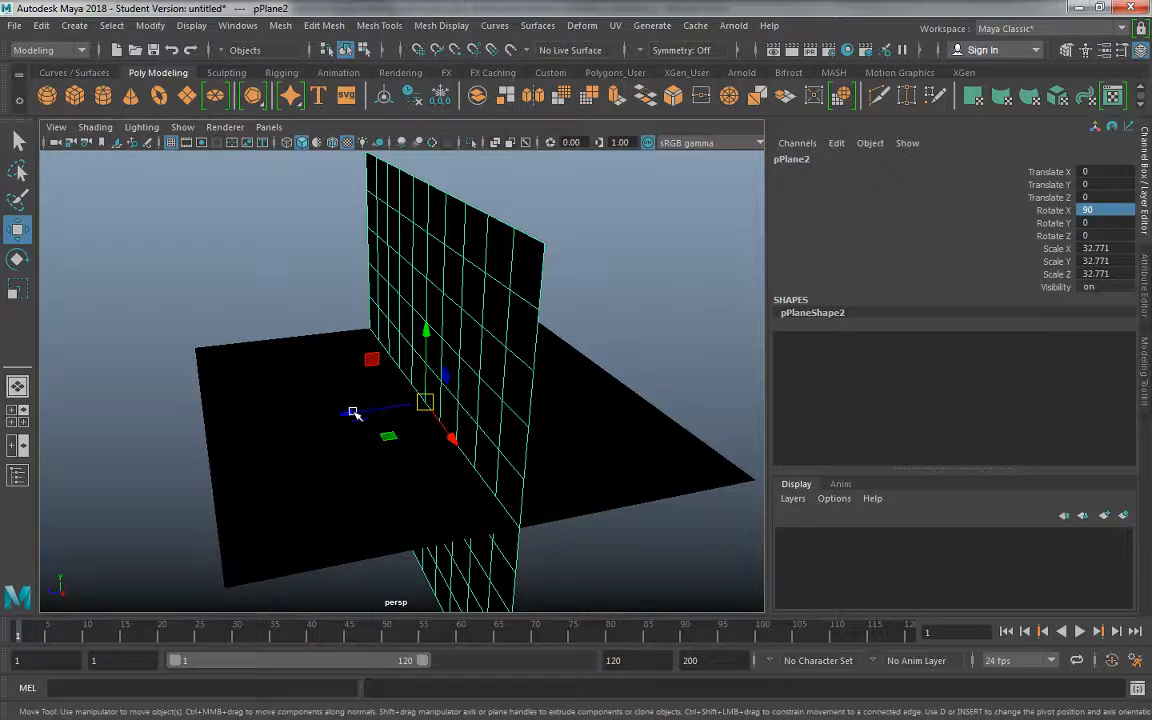
{"action": "left_click_drag", "start_coordinate": [353, 412], "coordinate": [527, 391]}
Check both planes in shaded, textured and all-lights display, and undo the copy's move and rotation
{"action": "key", "text": "5"}
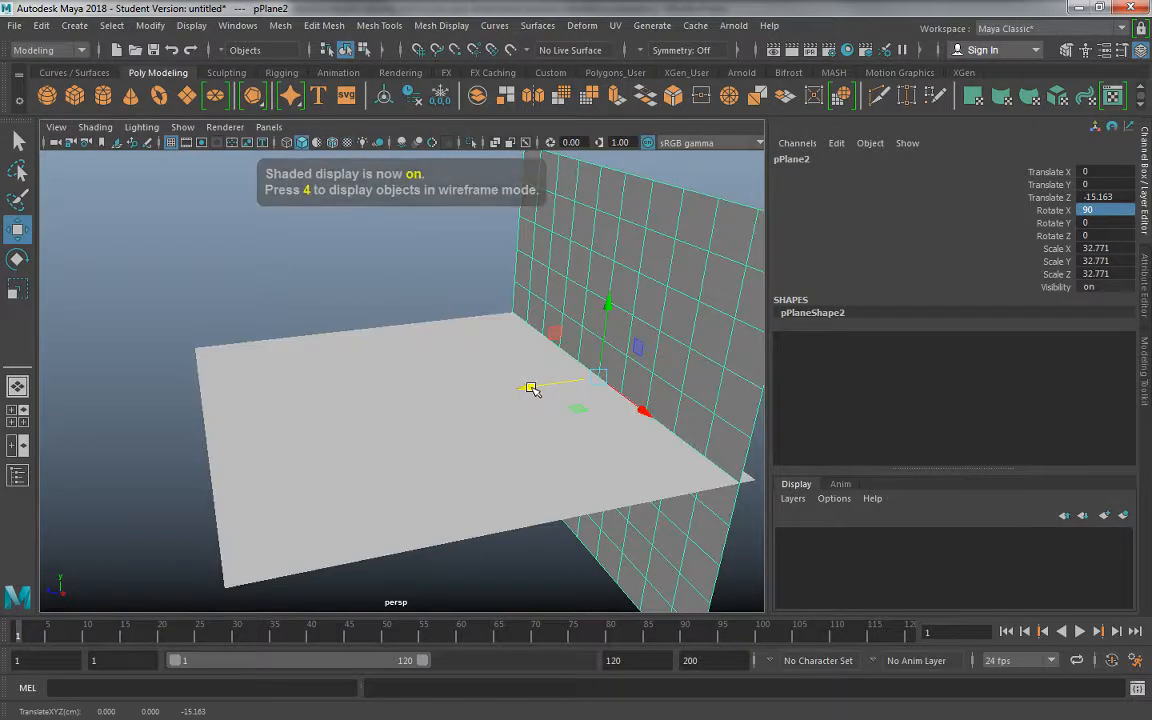
{"action": "key", "text": "6"}
{"action": "key", "text": "7"}
{"action": "key", "text": "6"}
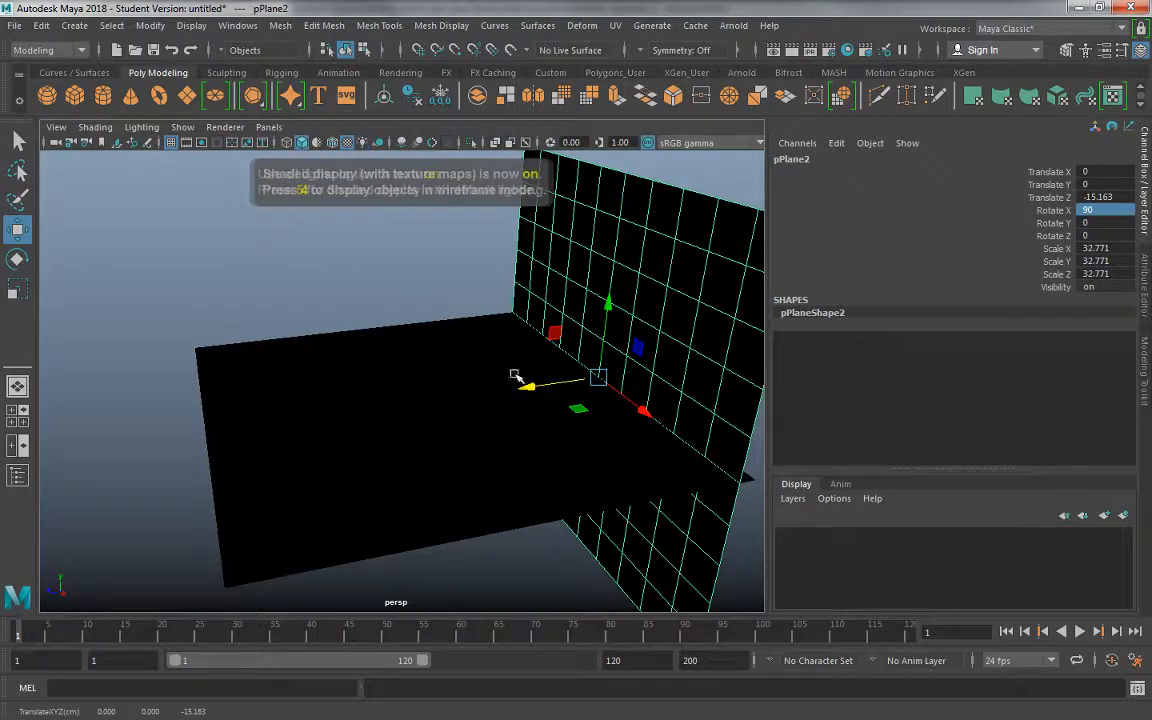
{"action": "left_click_drag", "start_coordinate": [514, 375], "coordinate": [436, 358], "text": "alt"}
{"action": "key", "text": "ctrl+z"}
{"action": "key", "text": "ctrl+z"}
{"action": "key", "text": "ctrl+z"}
Duplicate the floor plane again and stand the new copy upright with Rotate X set to 90
{"action": "key", "text": "ctrl+d"}
{"action": "key", "text": "e"}
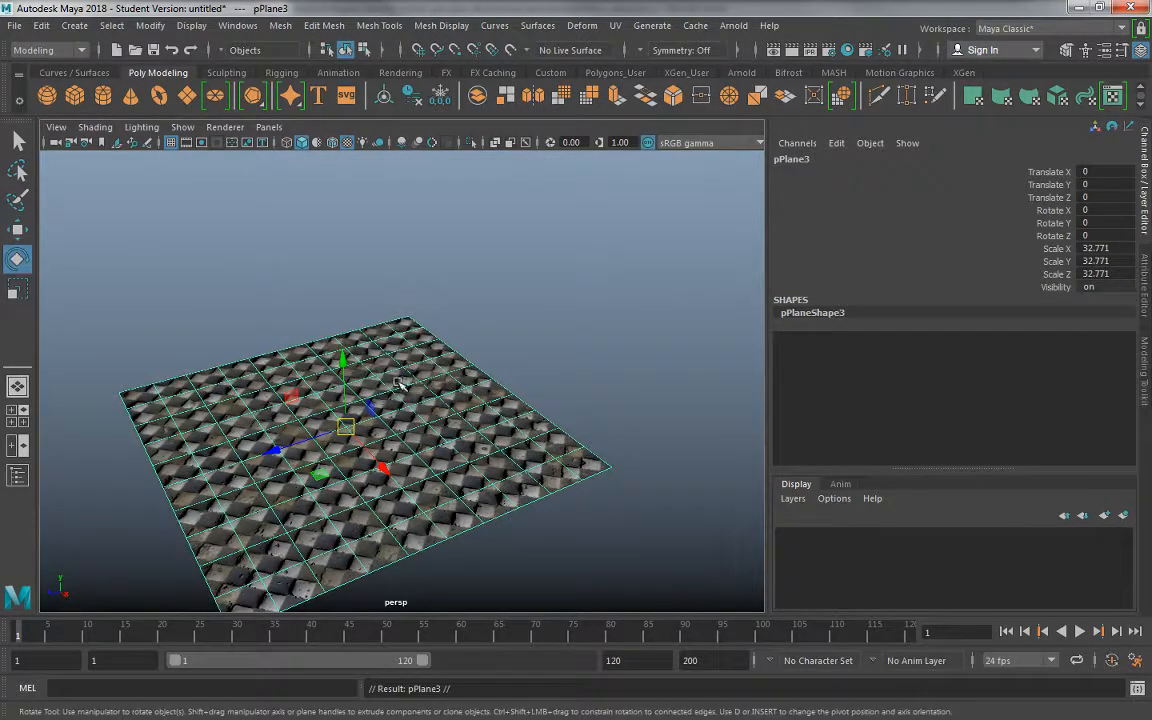
{"action": "double_click", "coordinate": [1104, 211]}
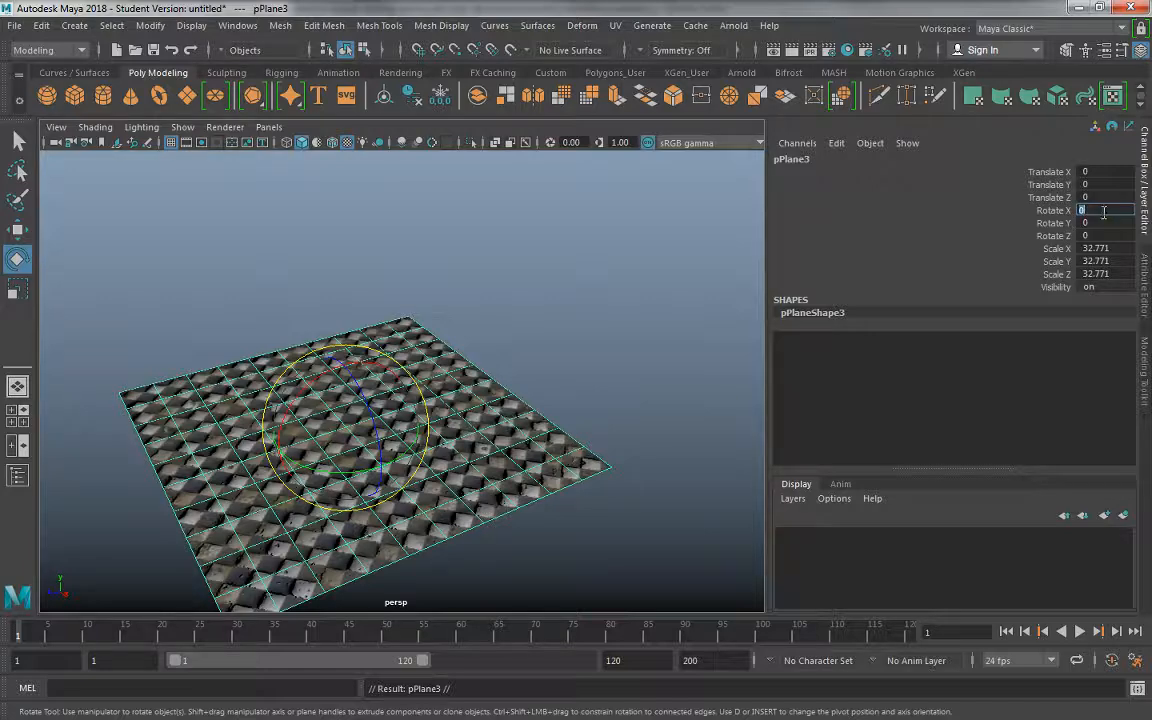
{"action": "type", "text": "90"}
{"action": "key", "text": "Return"}
Move the upright plane to the floor's back edge as a wall, at about Translate Z -16.385 and Translate Y 16.219
{"action": "left_click_drag", "start_coordinate": [463, 376], "coordinate": [540, 391], "text": "alt"}
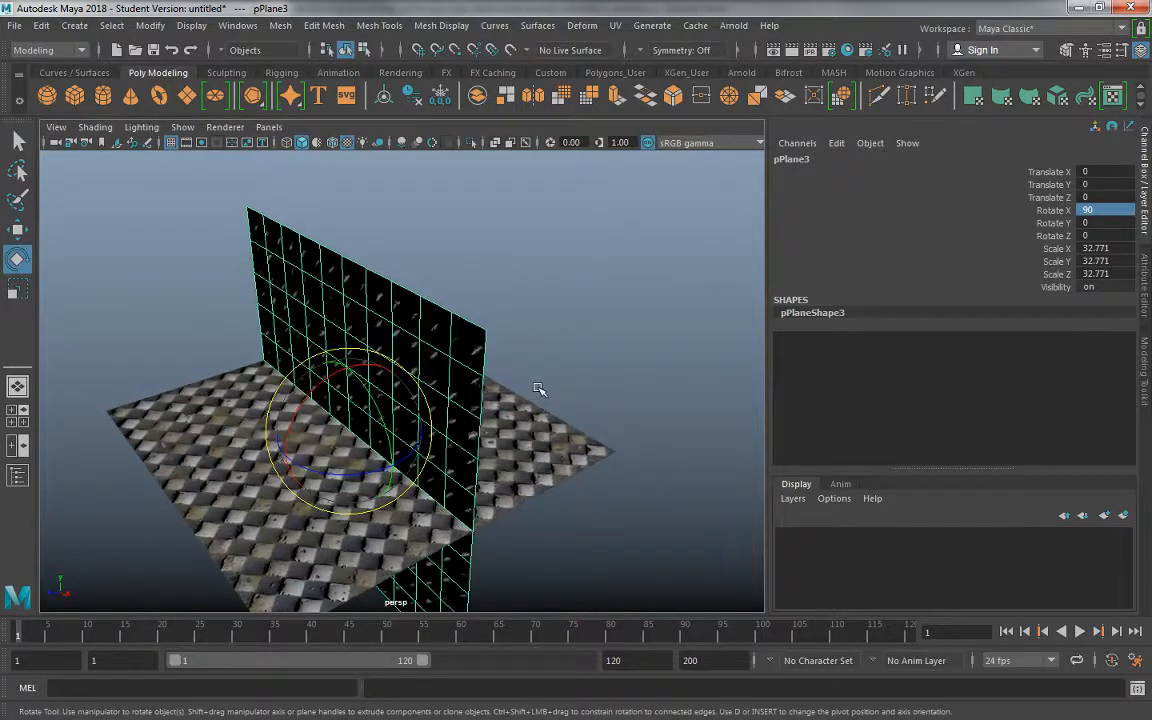
{"action": "key", "text": "w"}
{"action": "left_click_drag", "start_coordinate": [282, 462], "coordinate": [497, 383]}
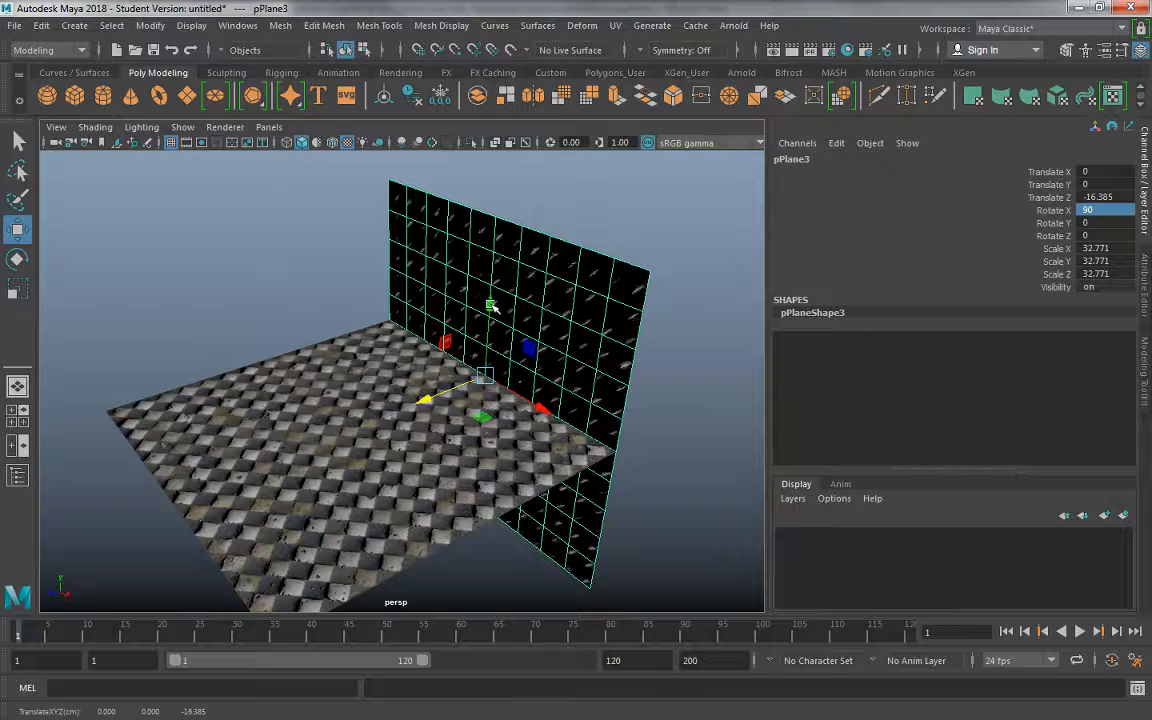
{"action": "left_click_drag", "start_coordinate": [492, 307], "coordinate": [497, 150]}
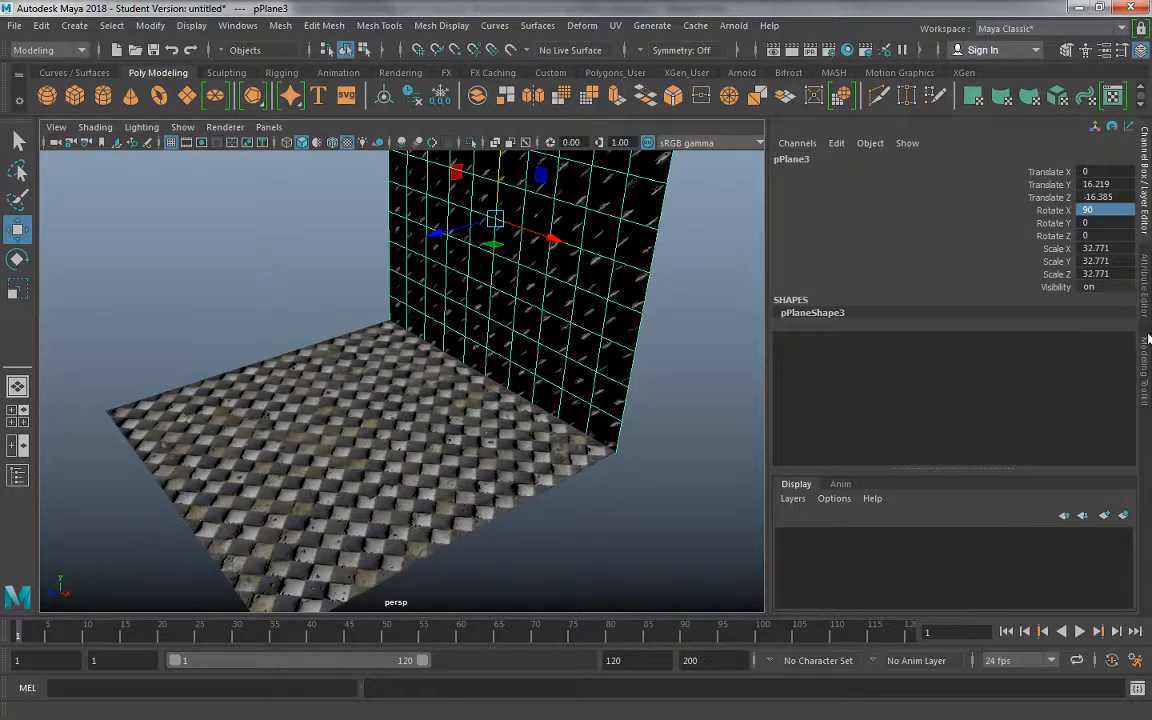
Assign a new Arnold aiStandardSurface material to the wall plane and enable Thin Walled in its geometry settings
{"action": "right_click_drag", "start_coordinate": [548, 292], "coordinate": [546, 657]}
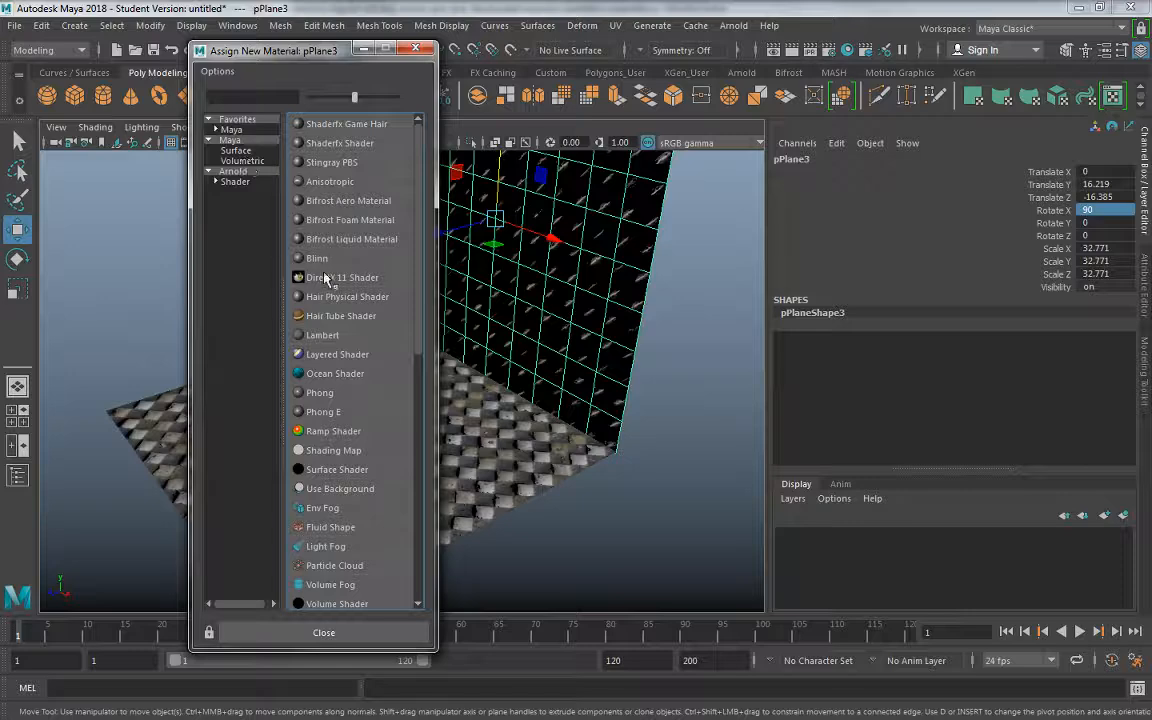
{"action": "left_click", "coordinate": [237, 184]}
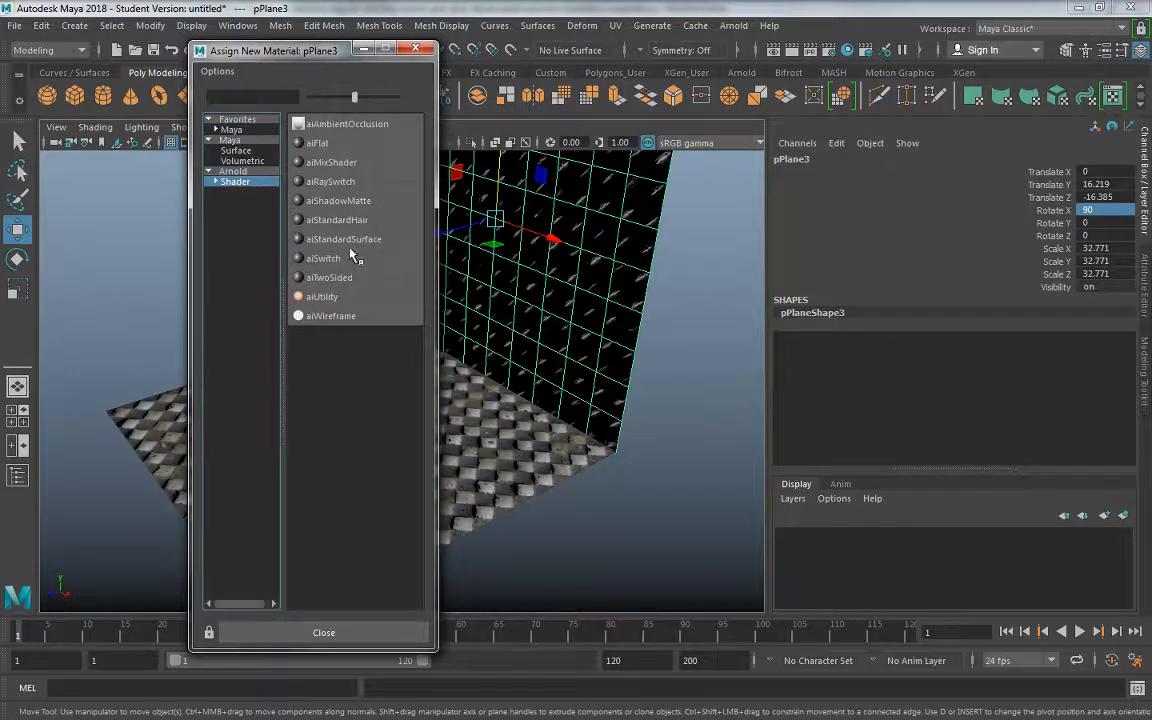
{"action": "left_click", "coordinate": [325, 233]}
{"action": "key", "text": "ctrl+a"}
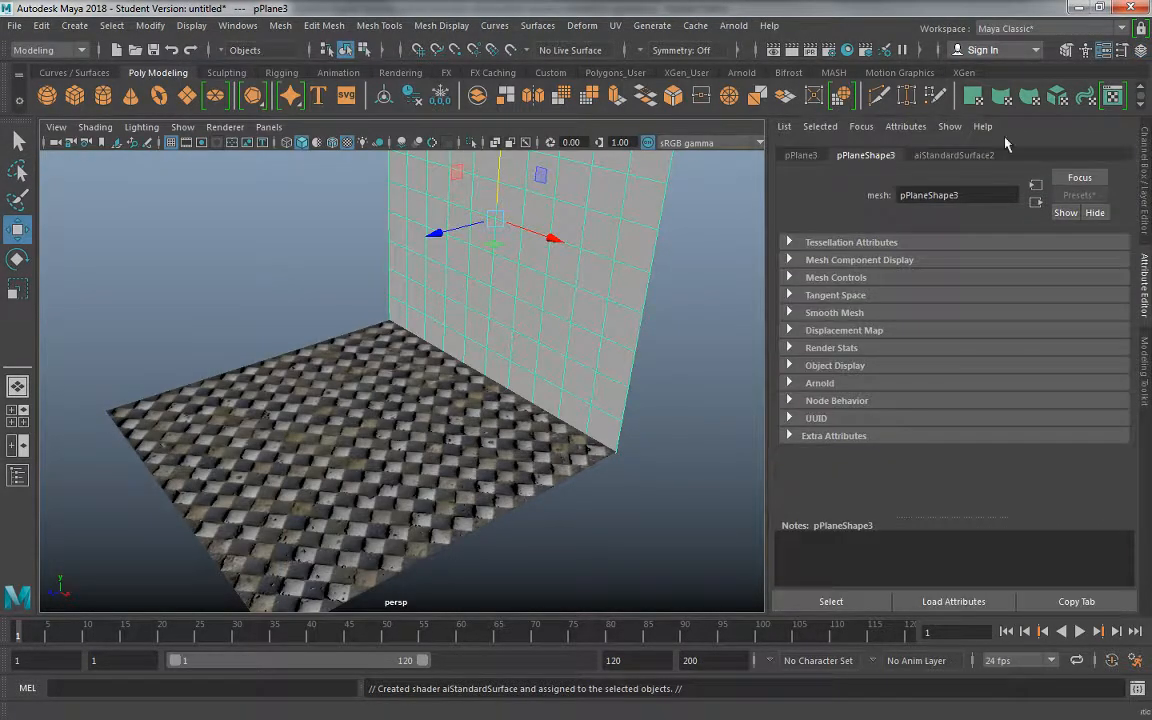
{"action": "left_click", "coordinate": [954, 156]}
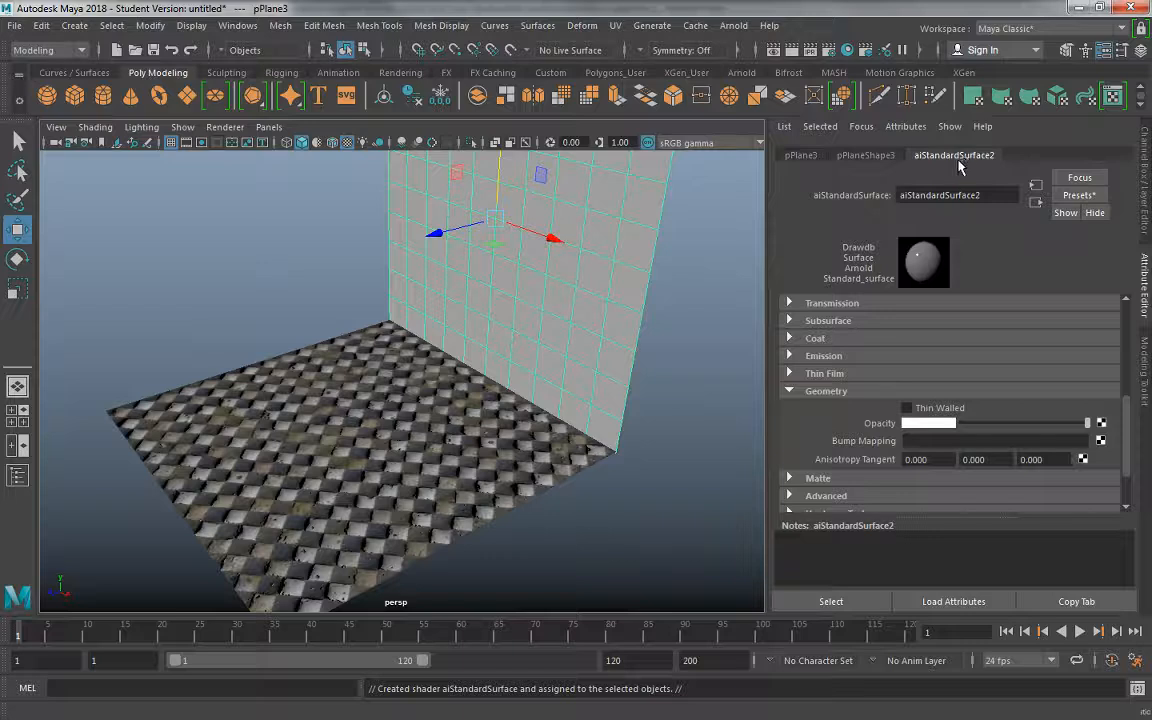
{"action": "left_click", "coordinate": [937, 410]}
Connect a File texture to the base color of the wall material
{"action": "scroll", "coordinate": [965, 430], "scroll_direction": "up", "scroll_amount": 5}
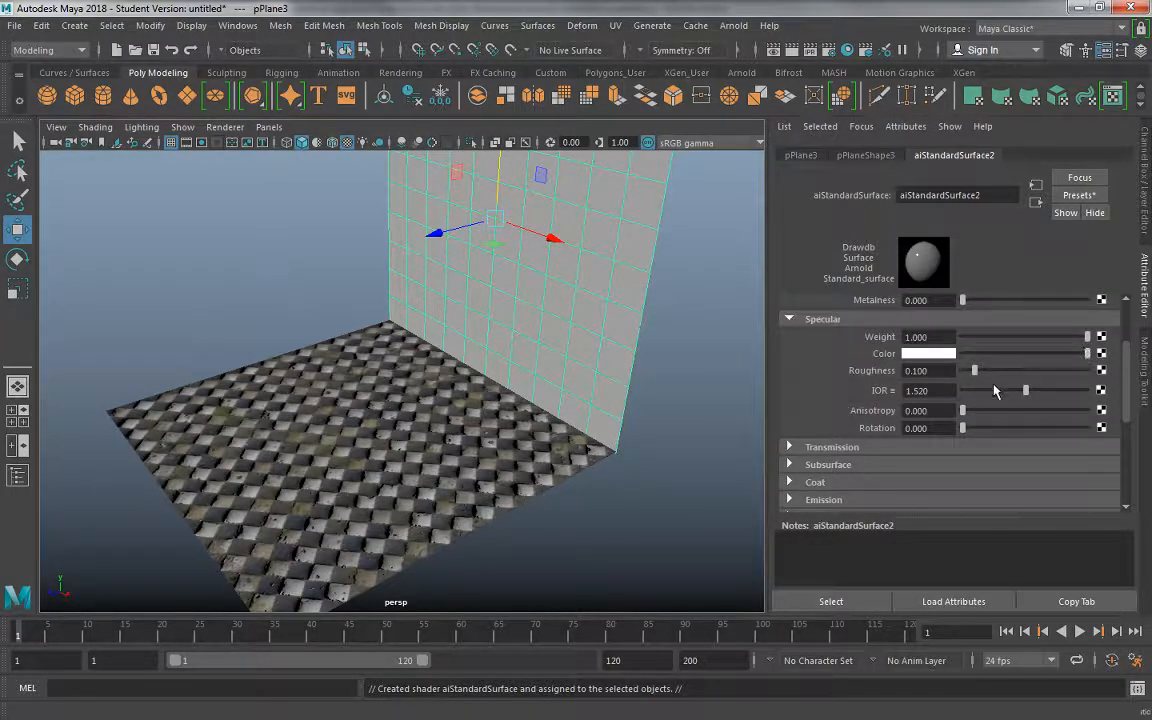
{"action": "scroll", "coordinate": [995, 390], "scroll_direction": "up", "scroll_amount": 3}
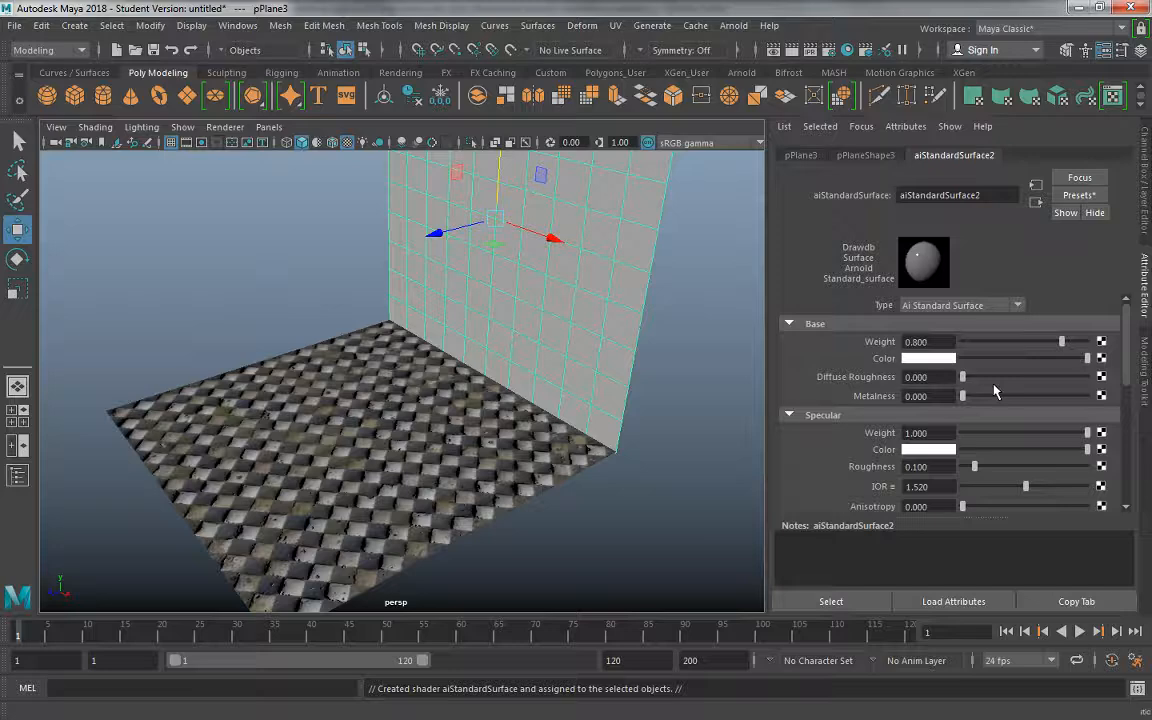
{"action": "left_click", "coordinate": [1101, 358]}
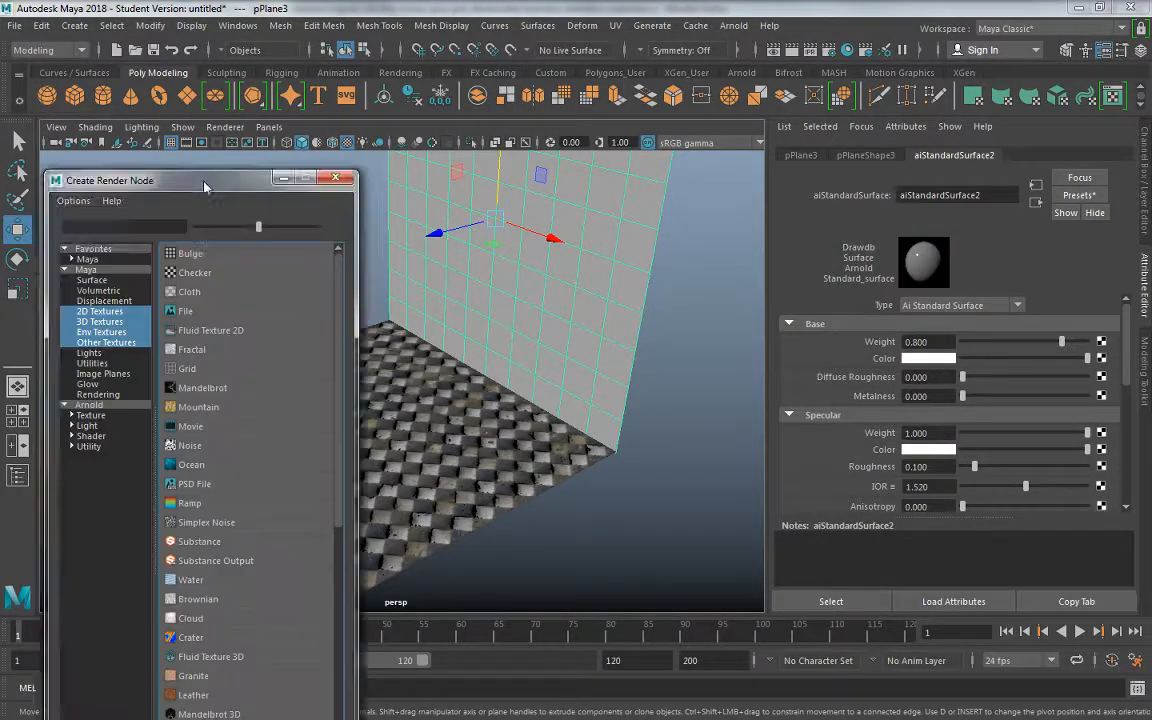
{"action": "left_click_drag", "start_coordinate": [204, 187], "coordinate": [357, 131]}
{"action": "left_click", "coordinate": [337, 259]}
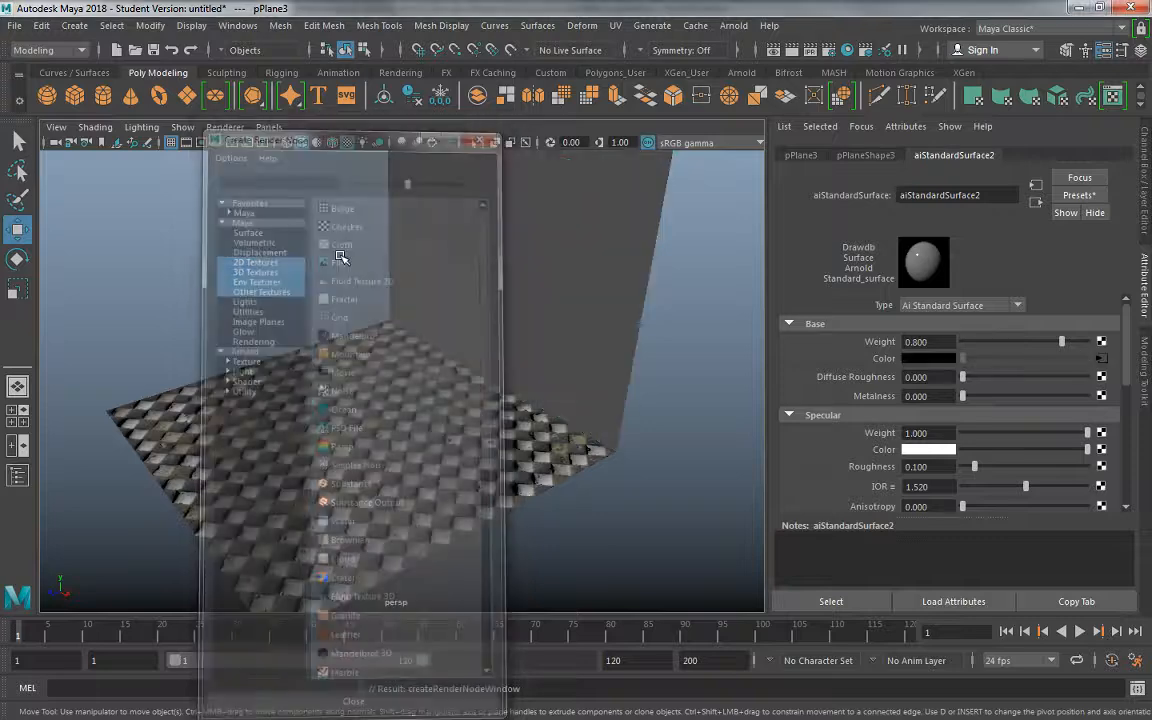
Load the image Stone_Wall_Diffuse.tx from the Midterm\Wall folder into the base color's File texture
{"action": "left_click", "coordinate": [1106, 373]}
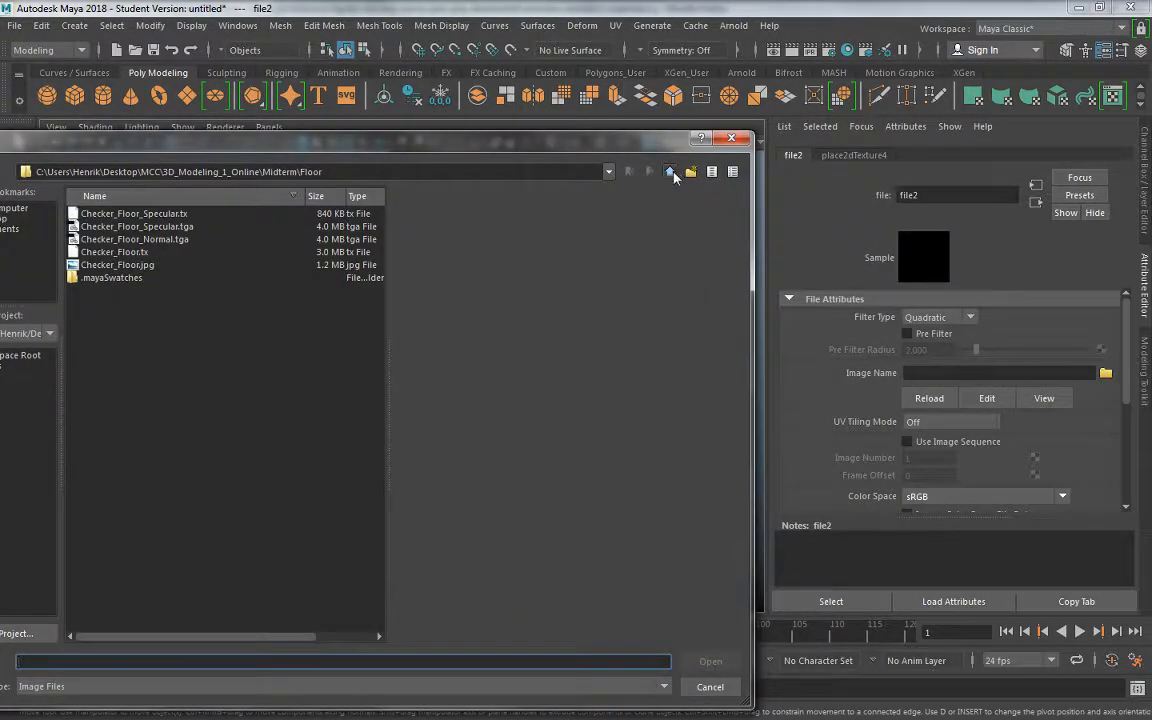
{"action": "left_click", "coordinate": [670, 172]}
{"action": "double_click", "coordinate": [90, 216]}
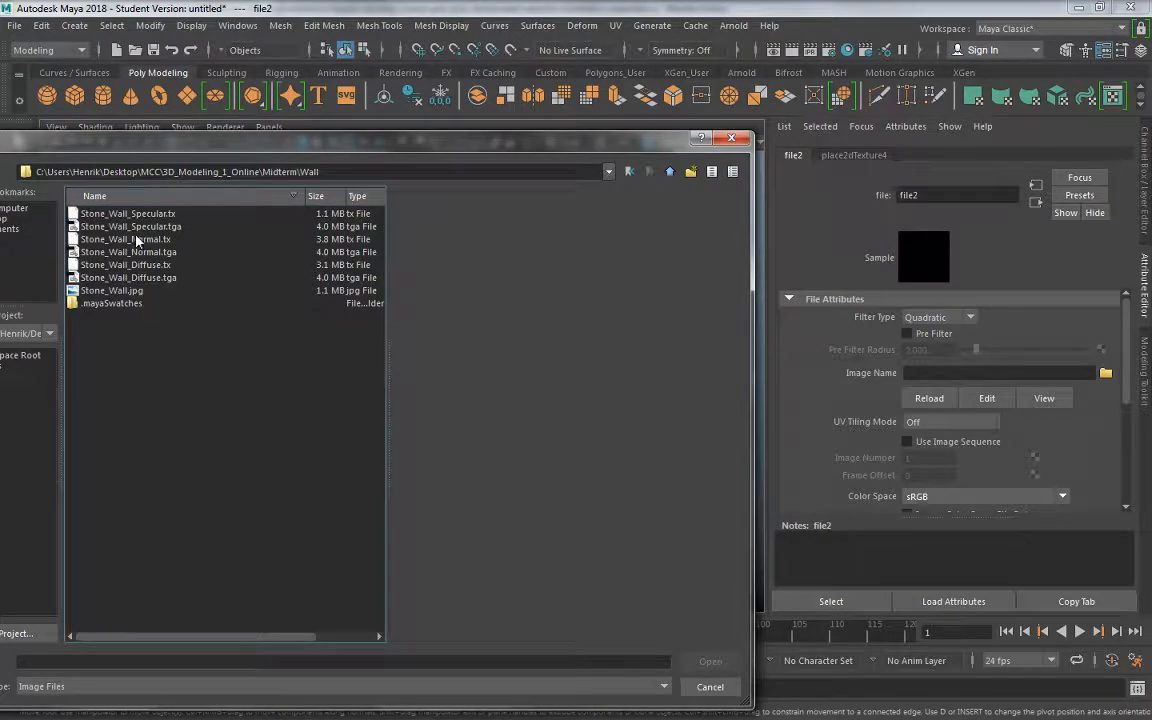
{"action": "left_click", "coordinate": [140, 264]}
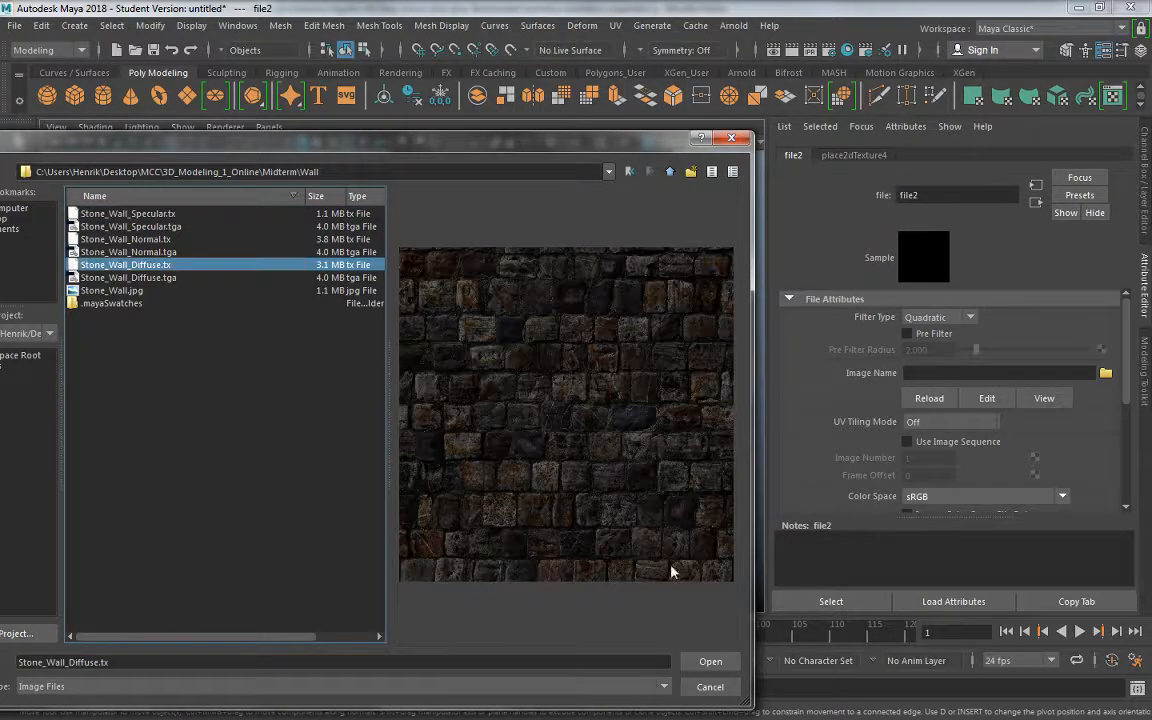
{"action": "left_click", "coordinate": [710, 661]}
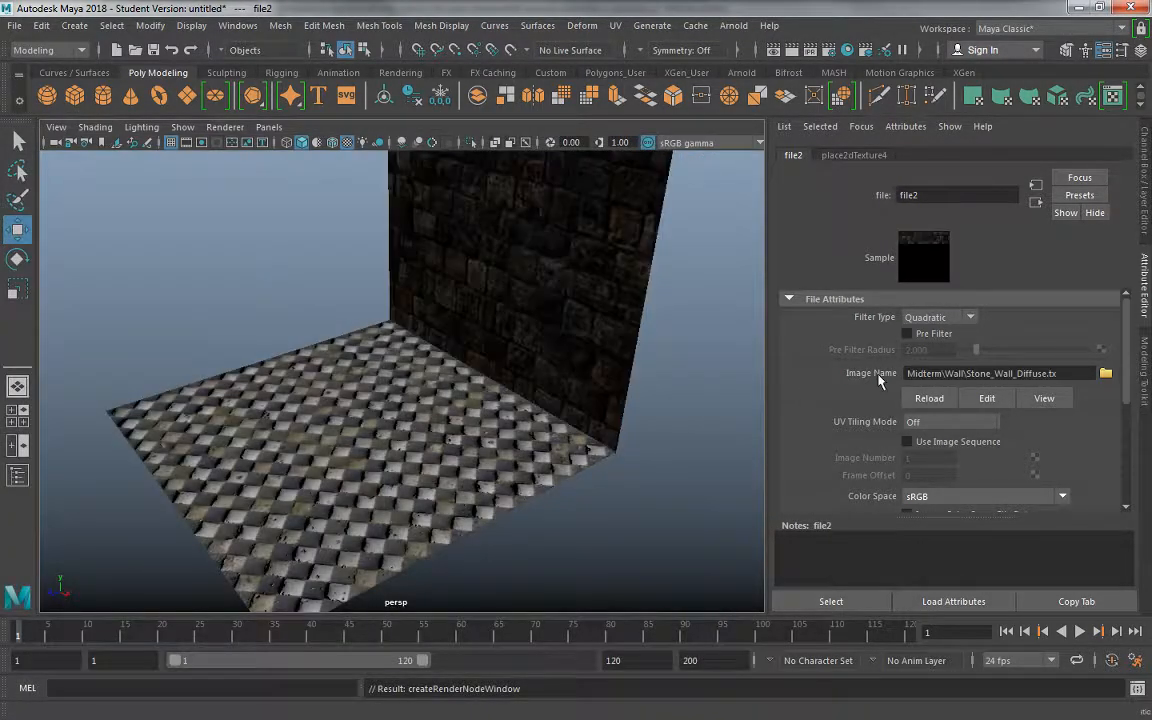
Reselect the wall plane and connect a new File texture to its material's specular attribute
{"action": "left_click_drag", "start_coordinate": [640, 383], "coordinate": [645, 385], "text": "alt"}
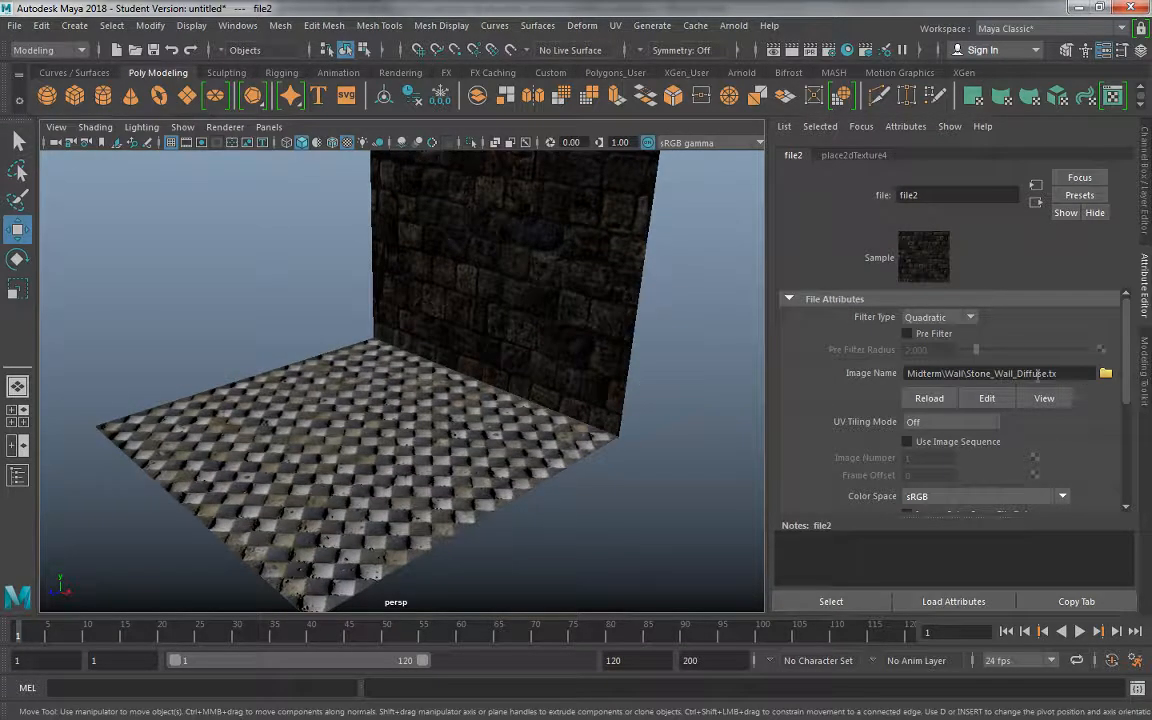
{"action": "left_click", "coordinate": [627, 376]}
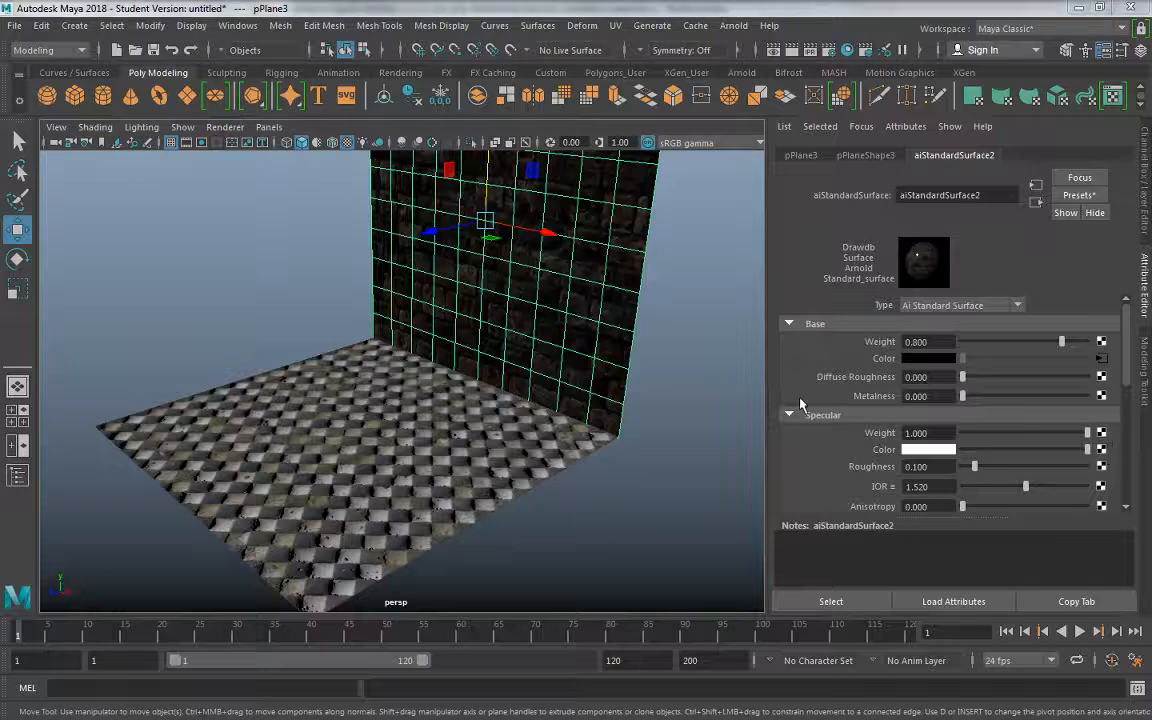
{"action": "left_click_drag", "start_coordinate": [234, 268], "coordinate": [469, 167]}
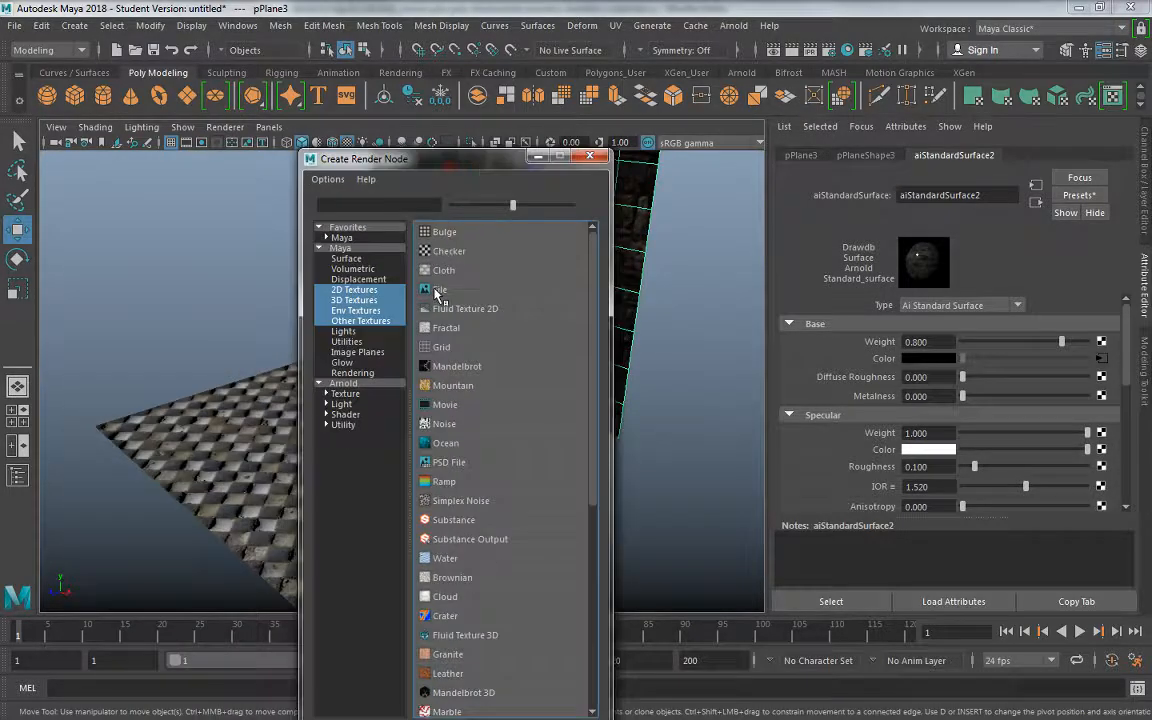
{"action": "left_click", "coordinate": [438, 293]}
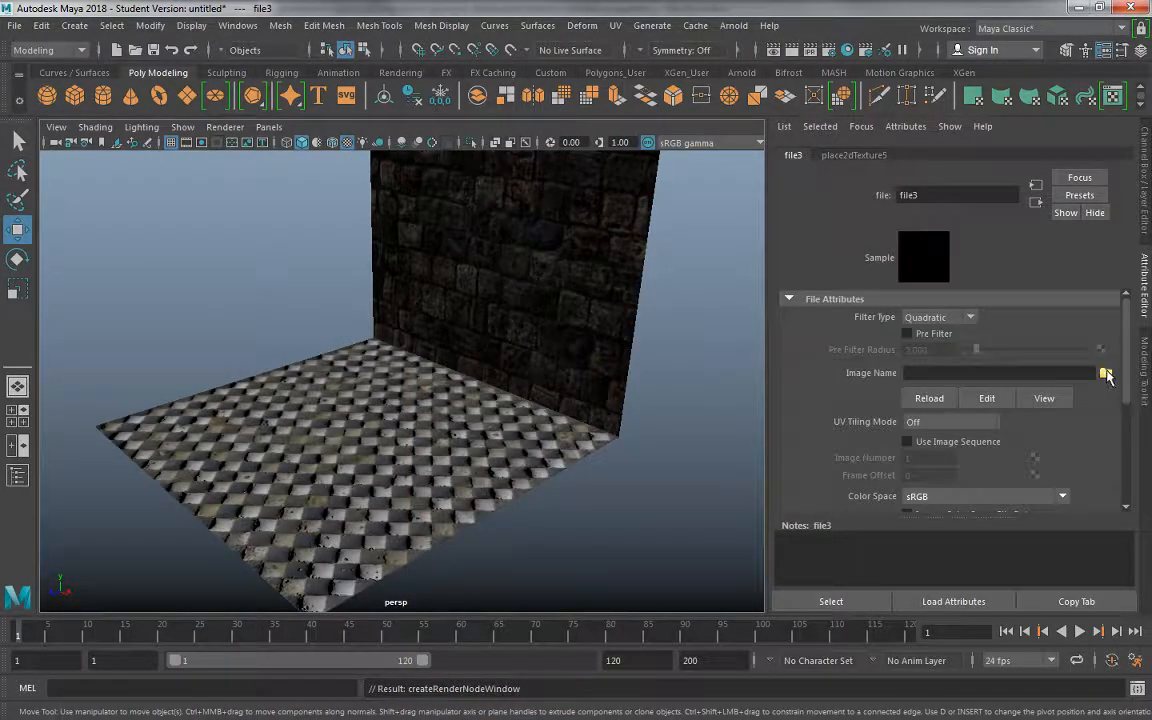
Load the image Stone_Wall_Specular.tga from the Midterm\Wall folder into the specular File texture
{"action": "left_click", "coordinate": [1105, 373]}
{"action": "left_click_drag", "start_coordinate": [243, 149], "coordinate": [420, 123]}
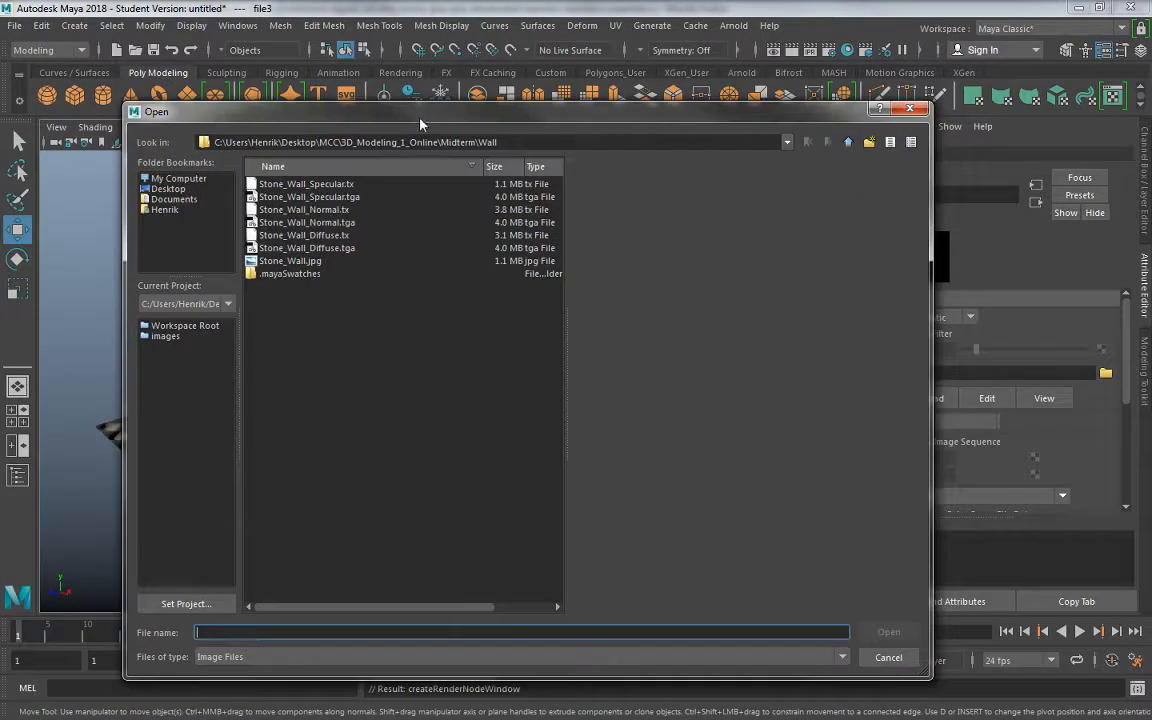
{"action": "left_click", "coordinate": [335, 197]}
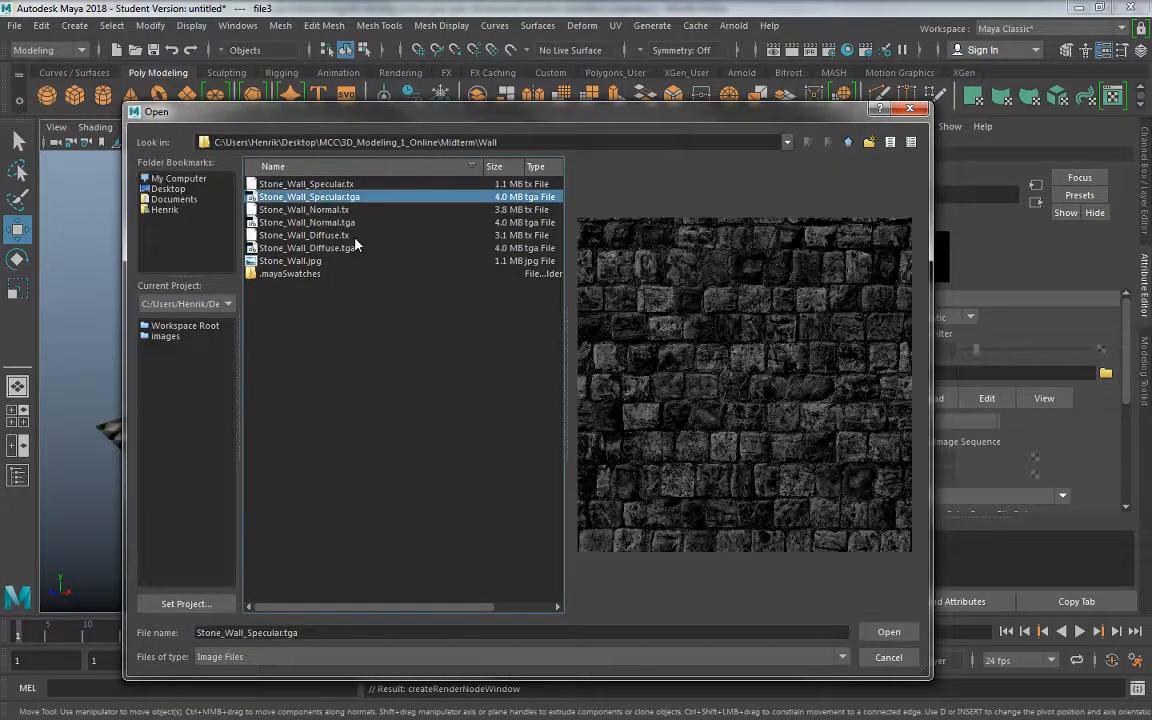
{"action": "left_click", "coordinate": [888, 631]}
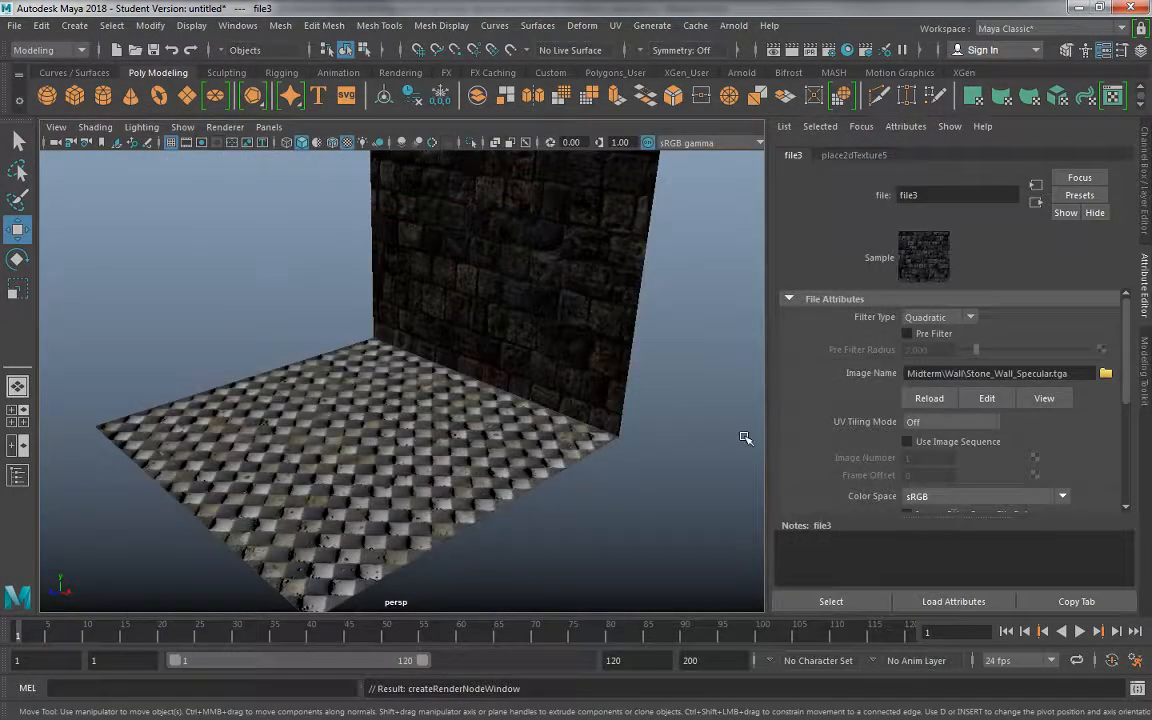
Select the stone wall plane and connect a File texture to its material's Bump Mapping attribute
{"action": "left_click_drag", "start_coordinate": [615, 361], "coordinate": [530, 447], "text": "alt"}
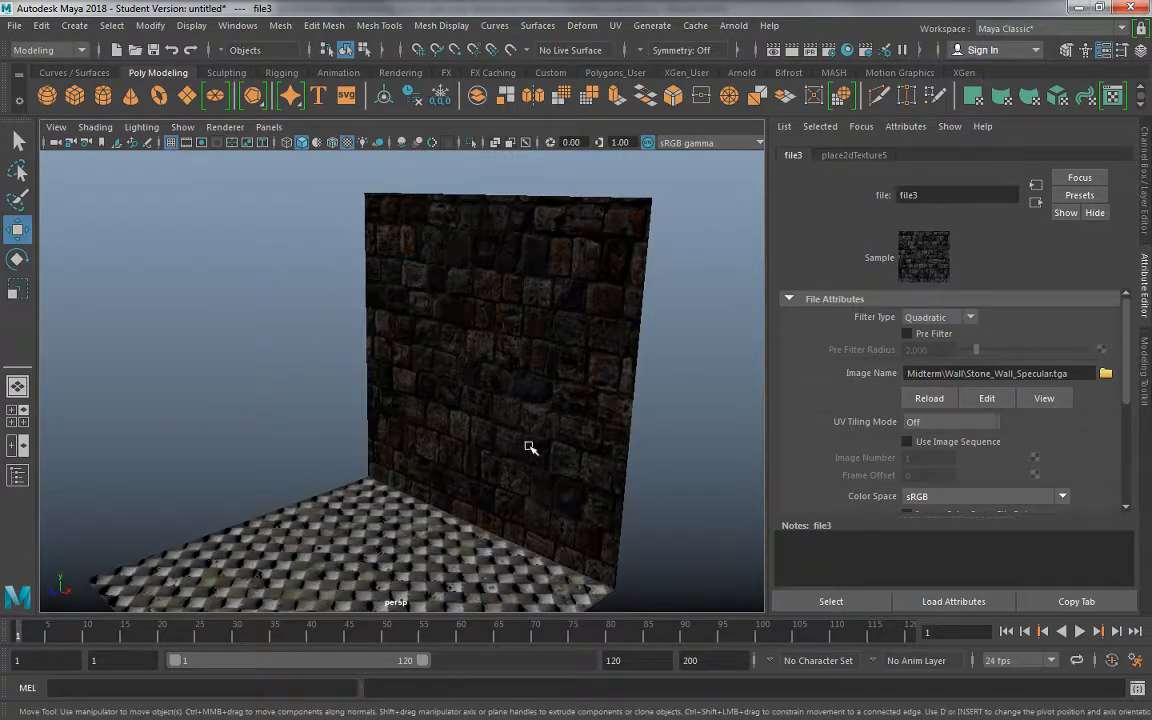
{"action": "left_click", "coordinate": [572, 497]}
{"action": "scroll", "coordinate": [869, 400], "scroll_direction": "down", "scroll_amount": 5}
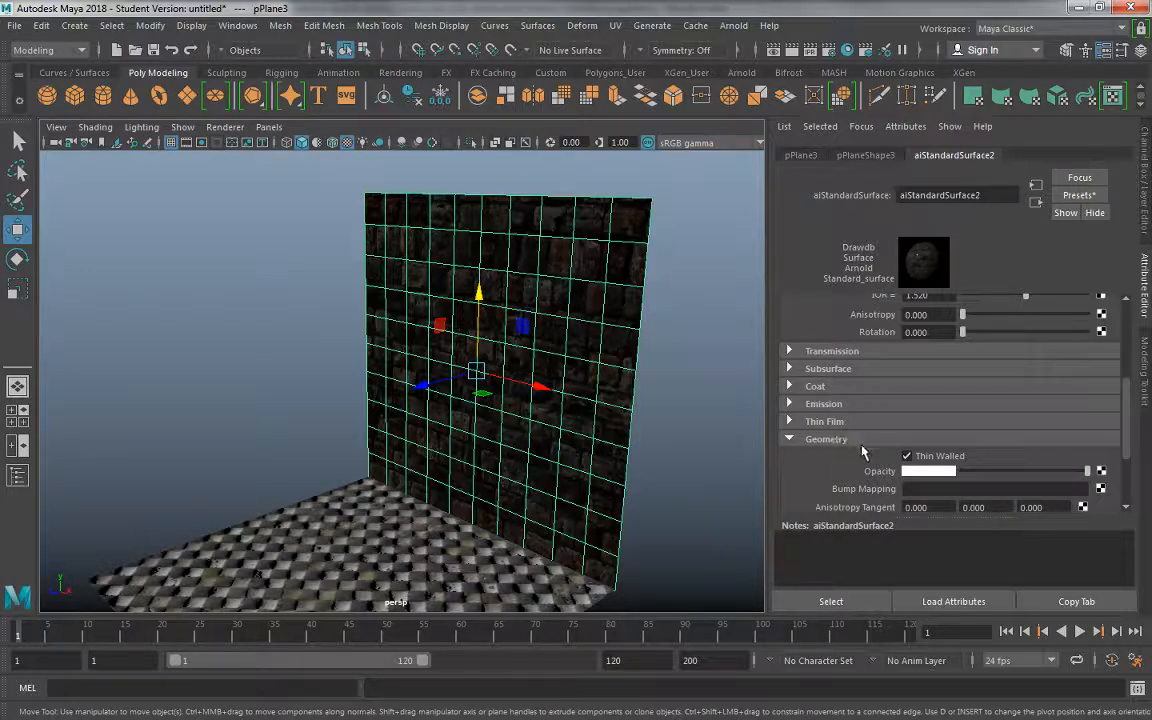
{"action": "left_click", "coordinate": [1099, 490]}
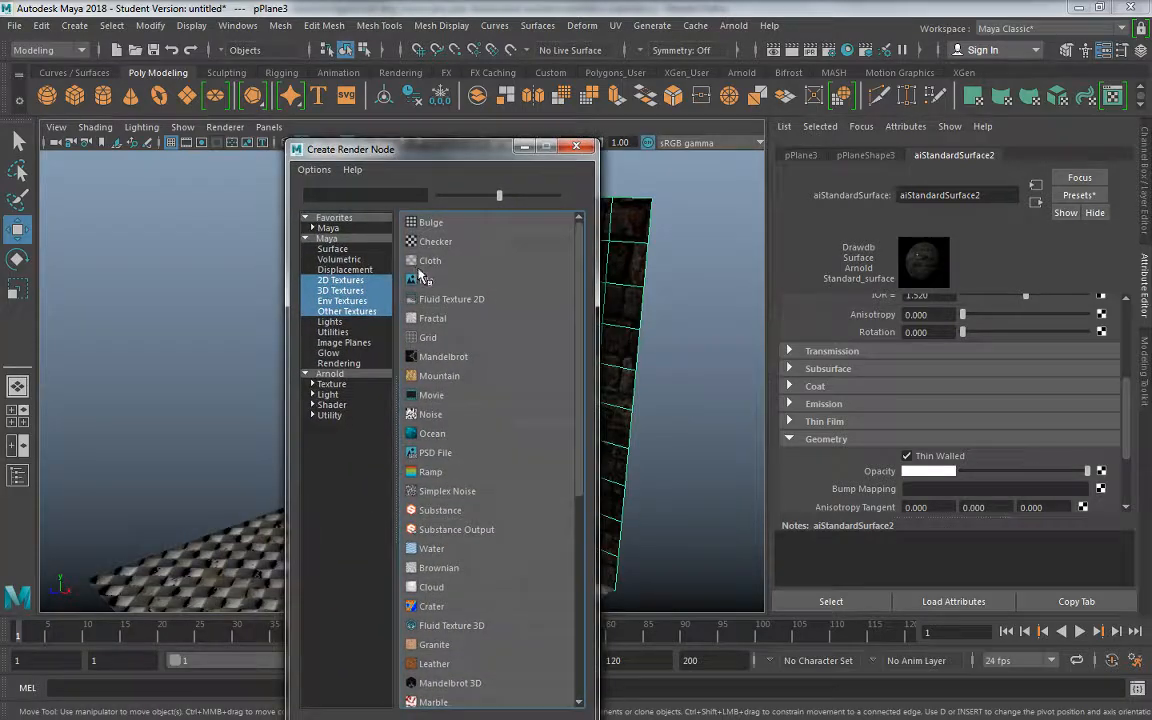
{"action": "left_click", "coordinate": [380, 255]}
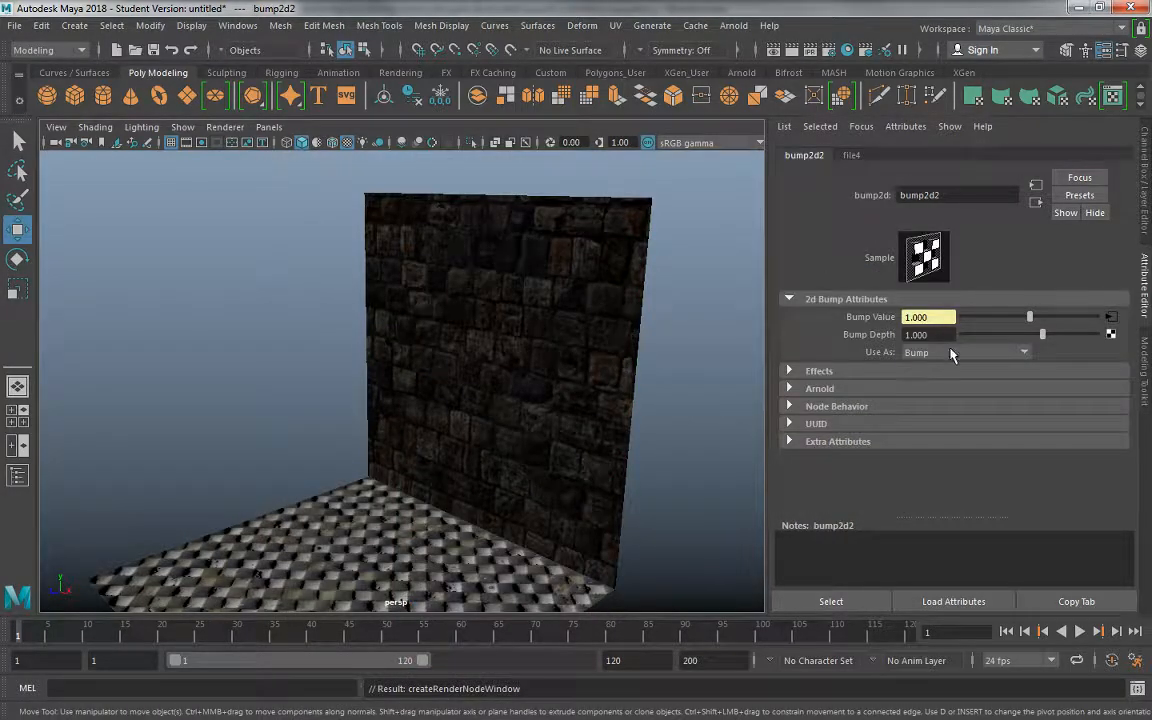
Switch the wall's bump node to normal-map use and rename its File texture node Wall_Normal_File
{"action": "left_click", "coordinate": [951, 353]}
{"action": "left_click", "coordinate": [945, 382]}
{"action": "left_click", "coordinate": [851, 156]}
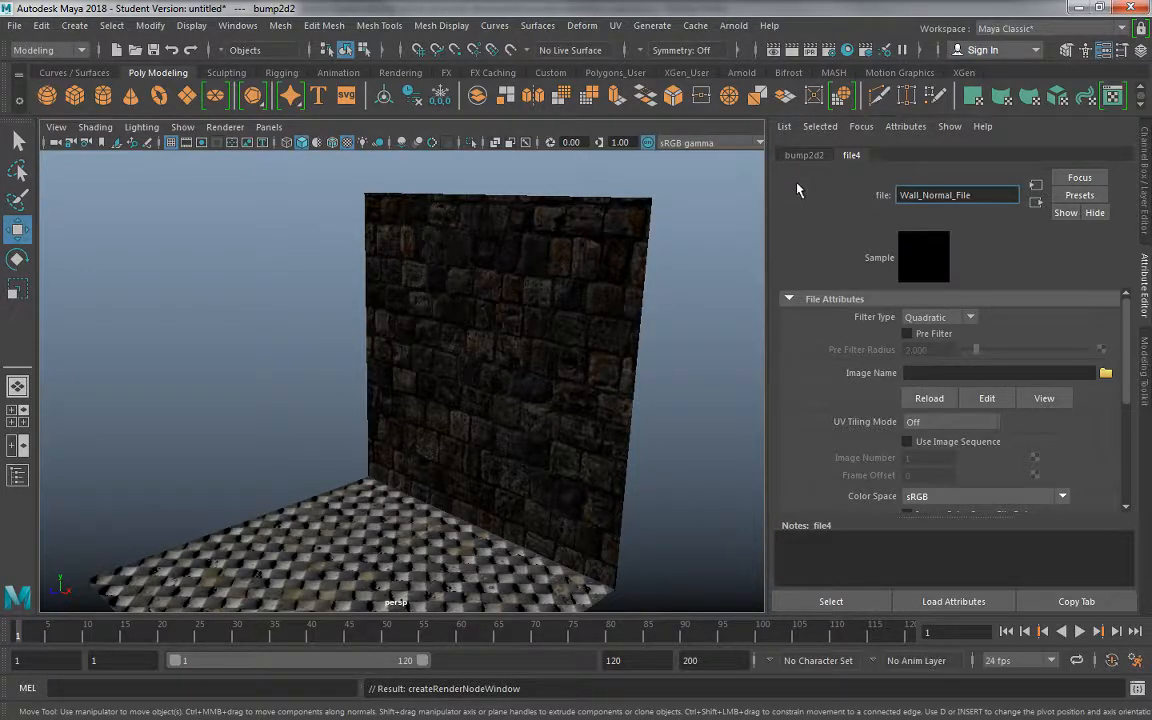
Try to load Stone_Wall_Normal.tga from the Midterm\Wall folder into the renamed File texture
{"action": "left_click", "coordinate": [1105, 373]}
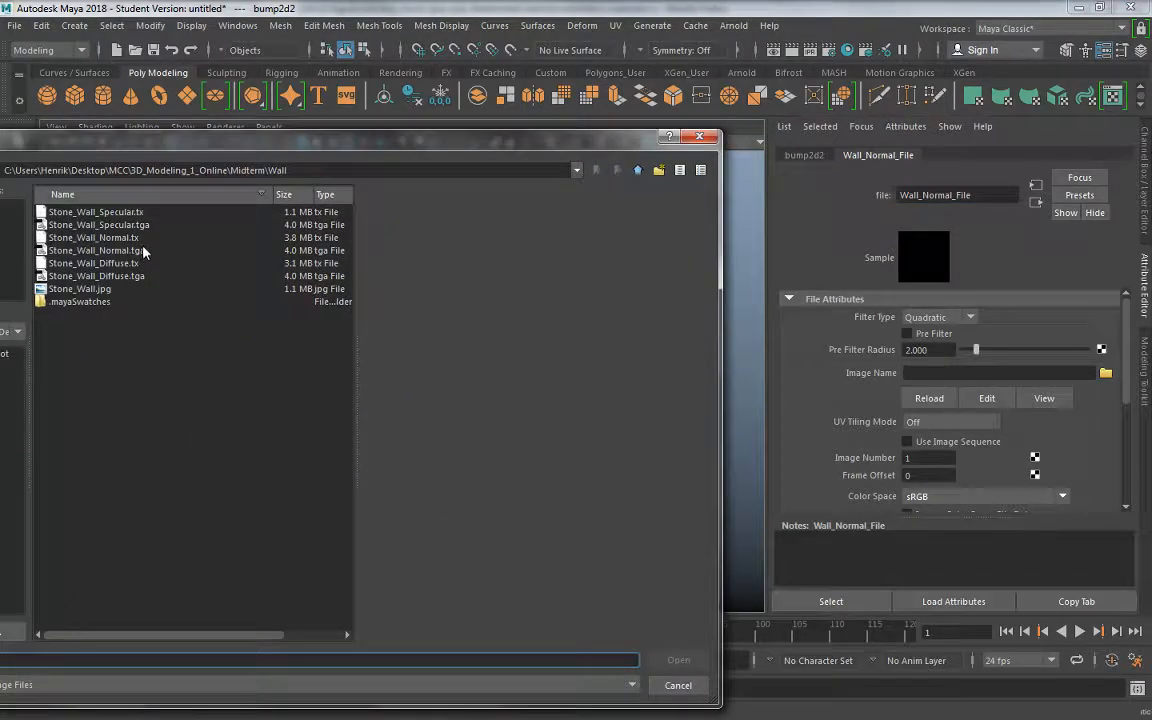
{"action": "left_click", "coordinate": [143, 252]}
{"action": "left_click", "coordinate": [690, 661]}
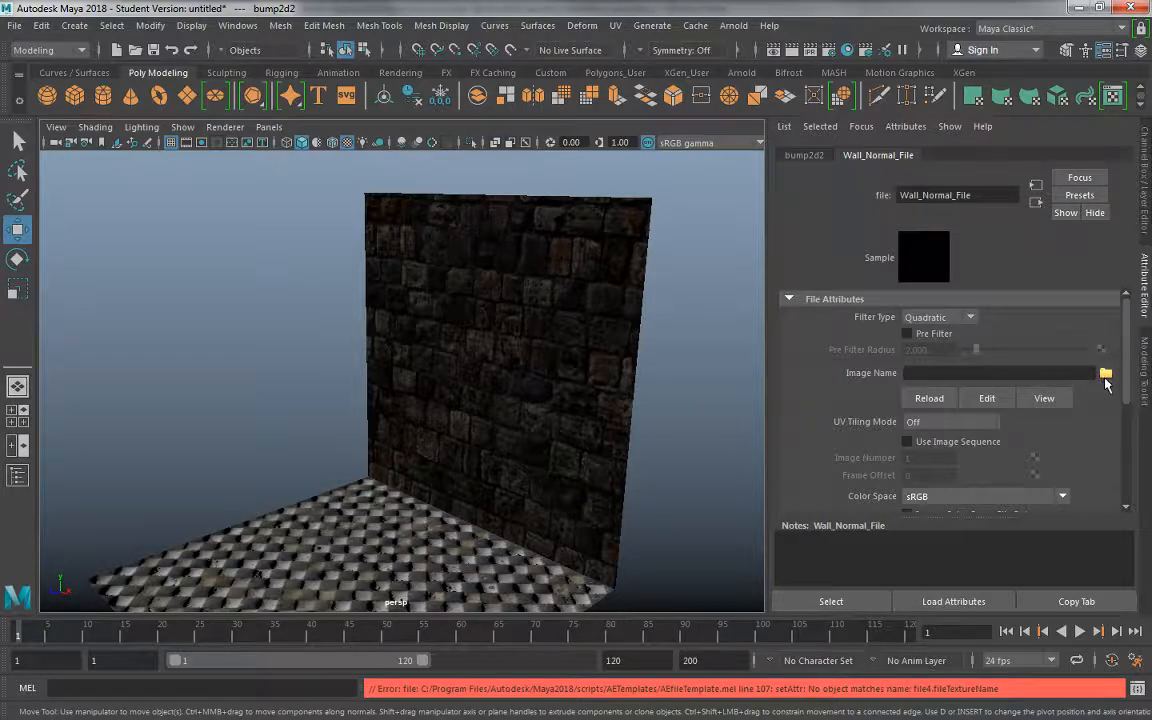
Load the image Stone_Wall_Normal.tga from the Midterm\Wall folder into Wall_Normal_File
{"action": "left_click", "coordinate": [1105, 376]}
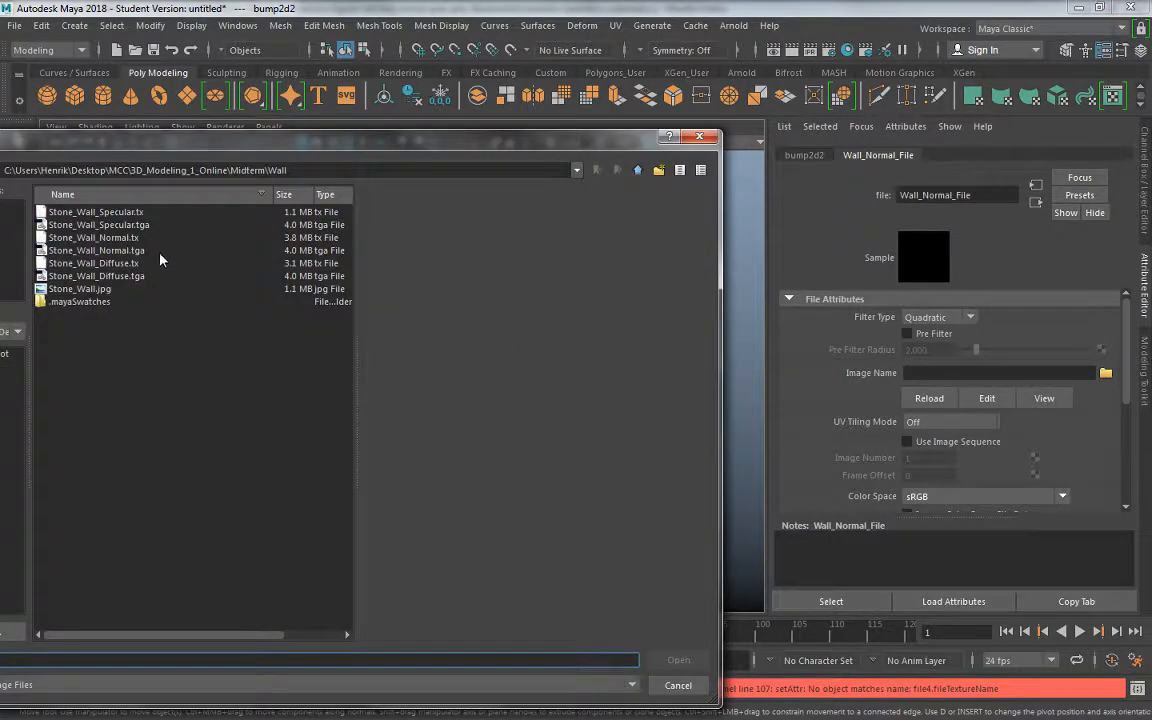
{"action": "left_click", "coordinate": [160, 252]}
{"action": "left_click", "coordinate": [678, 660]}
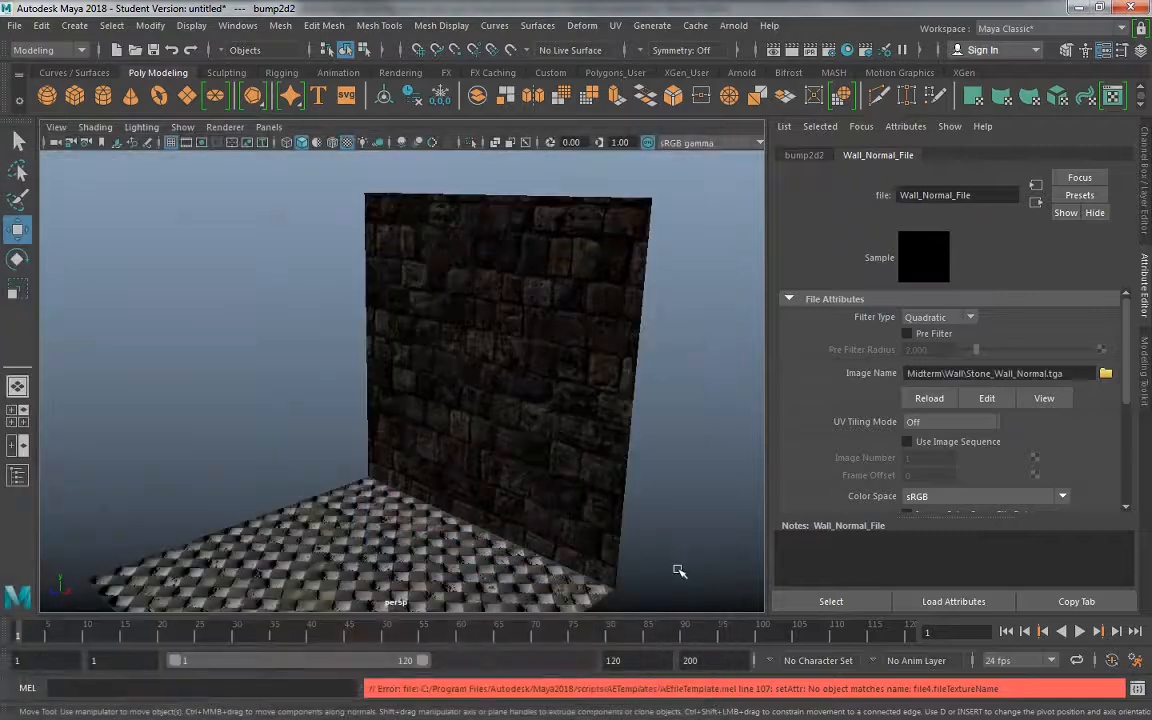
Examine the textured wall from several angles and check its material's Bump Mapping connection
{"action": "left_click", "coordinate": [612, 504]}
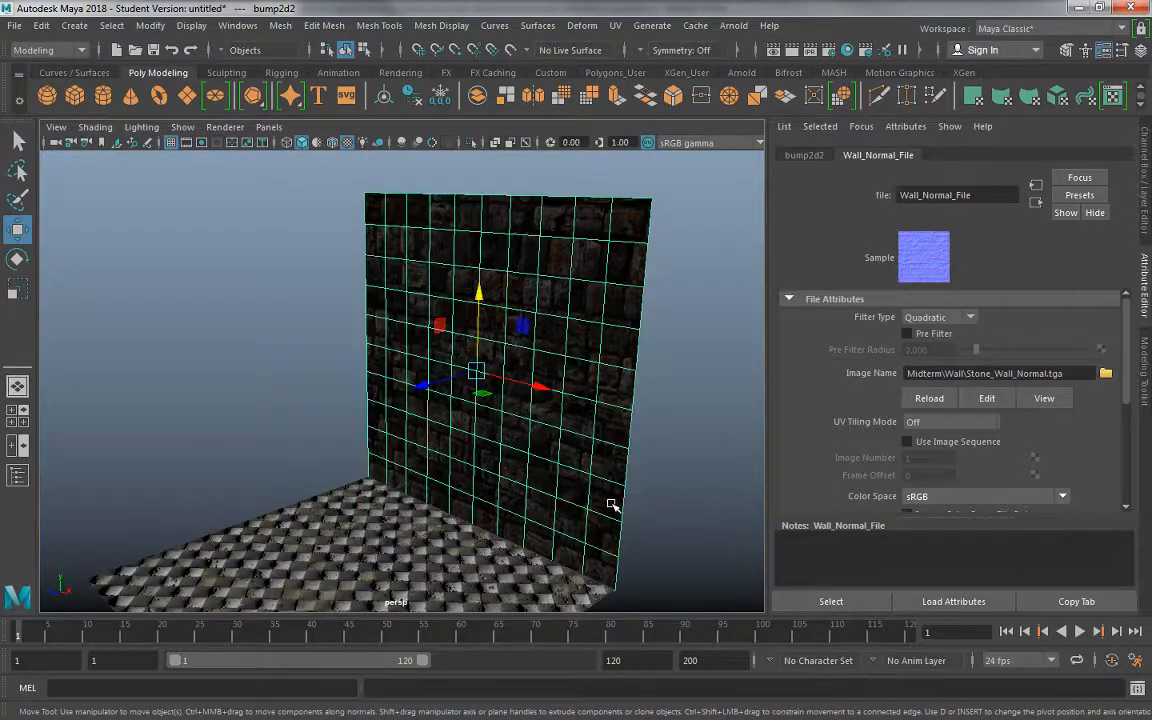
{"action": "left_click_drag", "start_coordinate": [560, 517], "coordinate": [540, 427], "text": "alt"}
{"action": "left_click", "coordinate": [673, 457]}
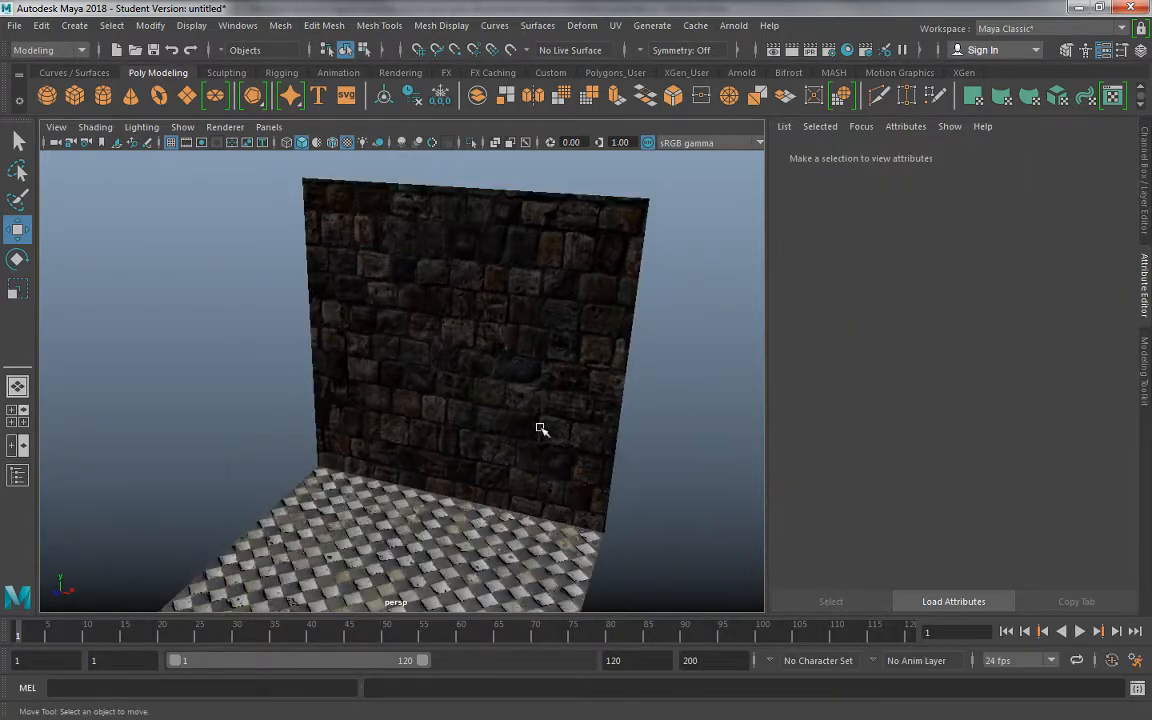
{"action": "left_click", "coordinate": [540, 427]}
{"action": "left_click_drag", "start_coordinate": [656, 437], "coordinate": [628, 428], "text": "alt"}
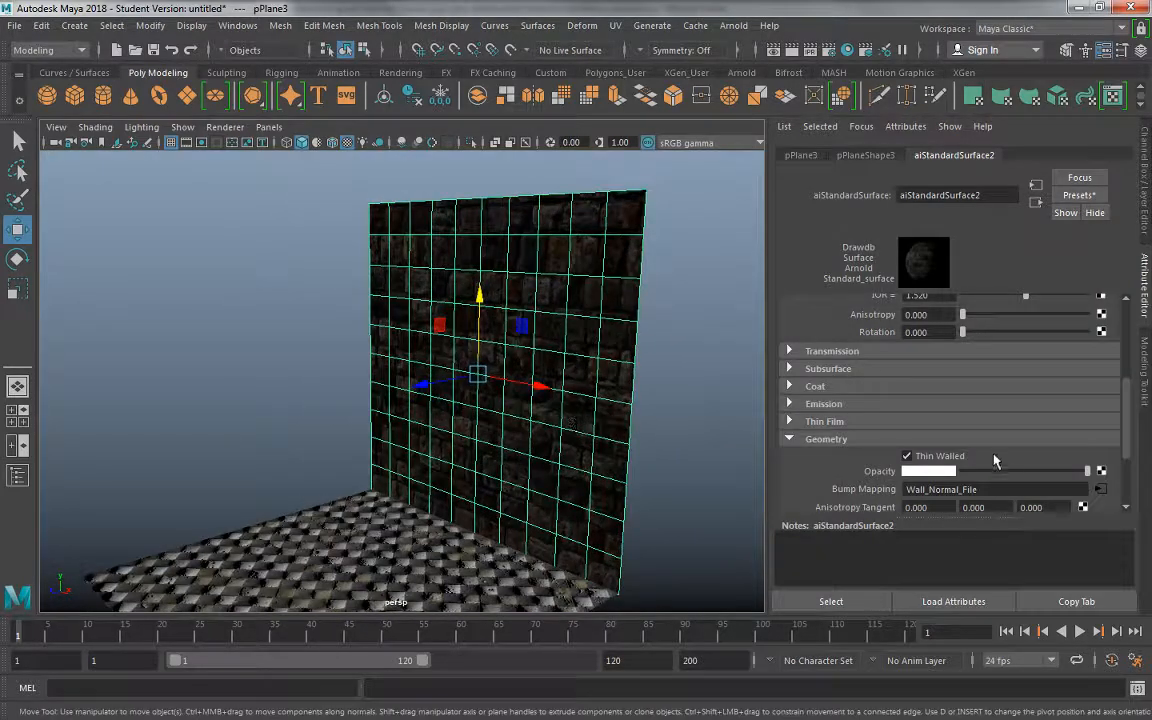
{"action": "left_click", "coordinate": [703, 388]}
{"action": "left_click_drag", "start_coordinate": [509, 393], "coordinate": [442, 486], "text": "alt"}
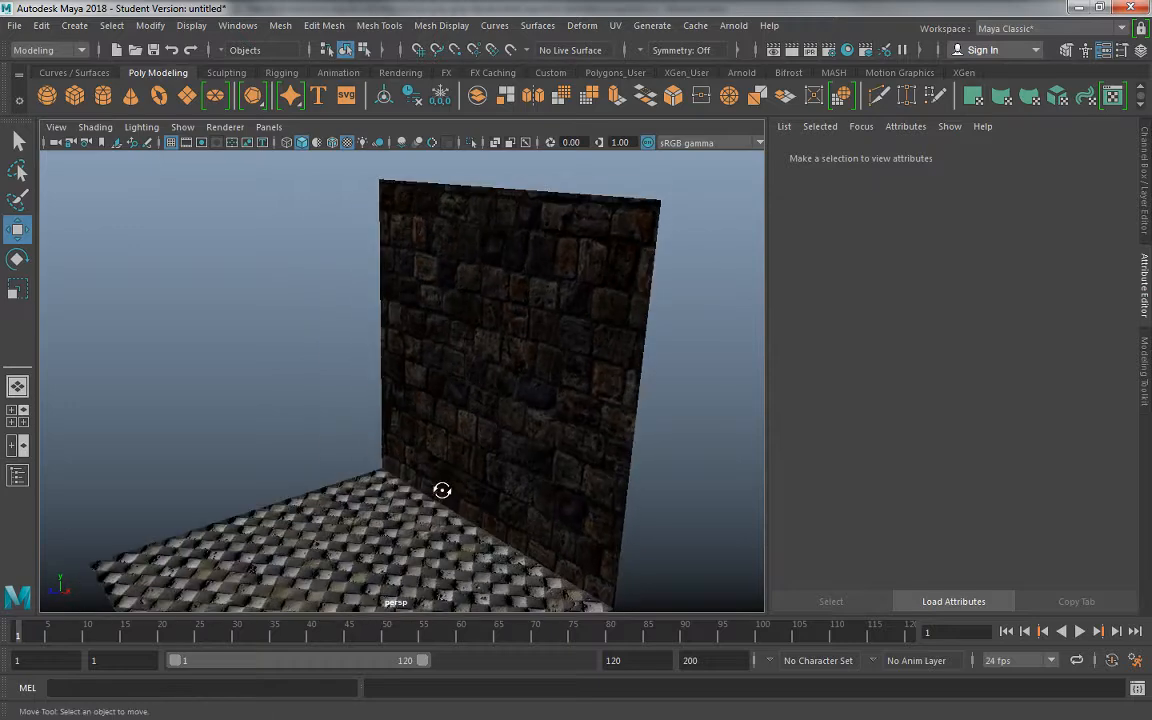
Duplicate the stone wall plane and set the copy's Rotate Y to 90
{"action": "left_click", "coordinate": [448, 445]}
{"action": "left_click", "coordinate": [448, 445]}
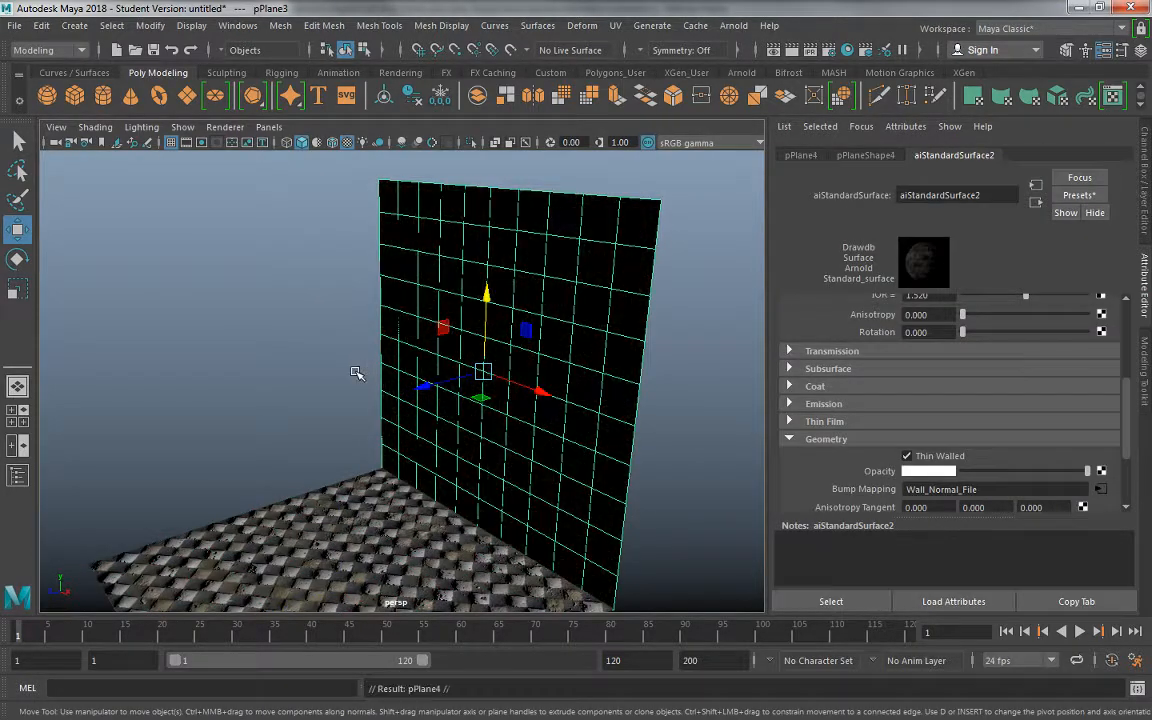
{"action": "key", "text": "e"}
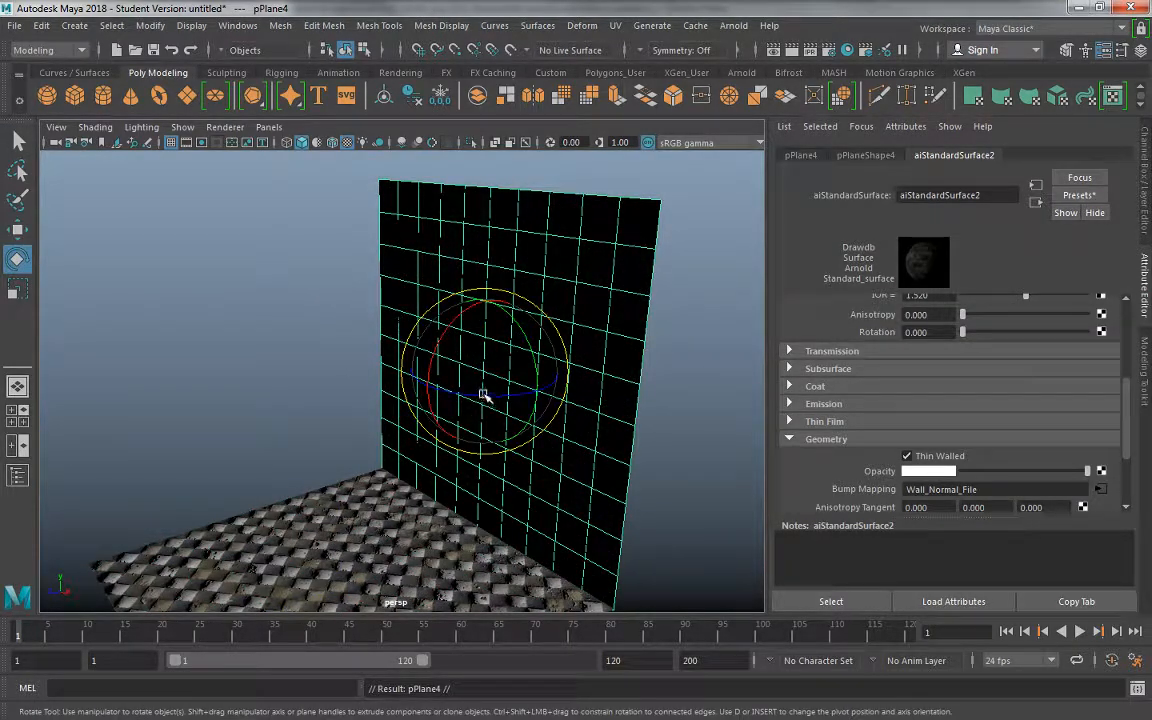
{"action": "left_click", "coordinate": [1145, 237]}
{"action": "left_click", "coordinate": [1100, 222]}
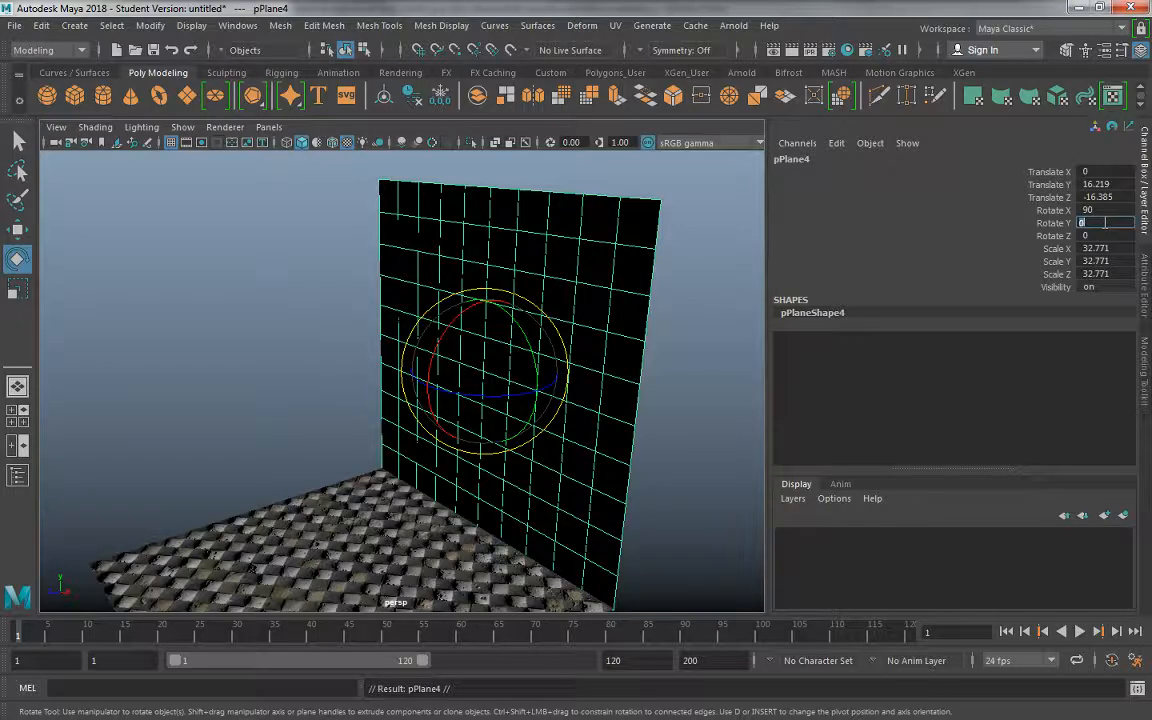
{"action": "type", "text": "90"}
{"action": "key", "text": "Return"}
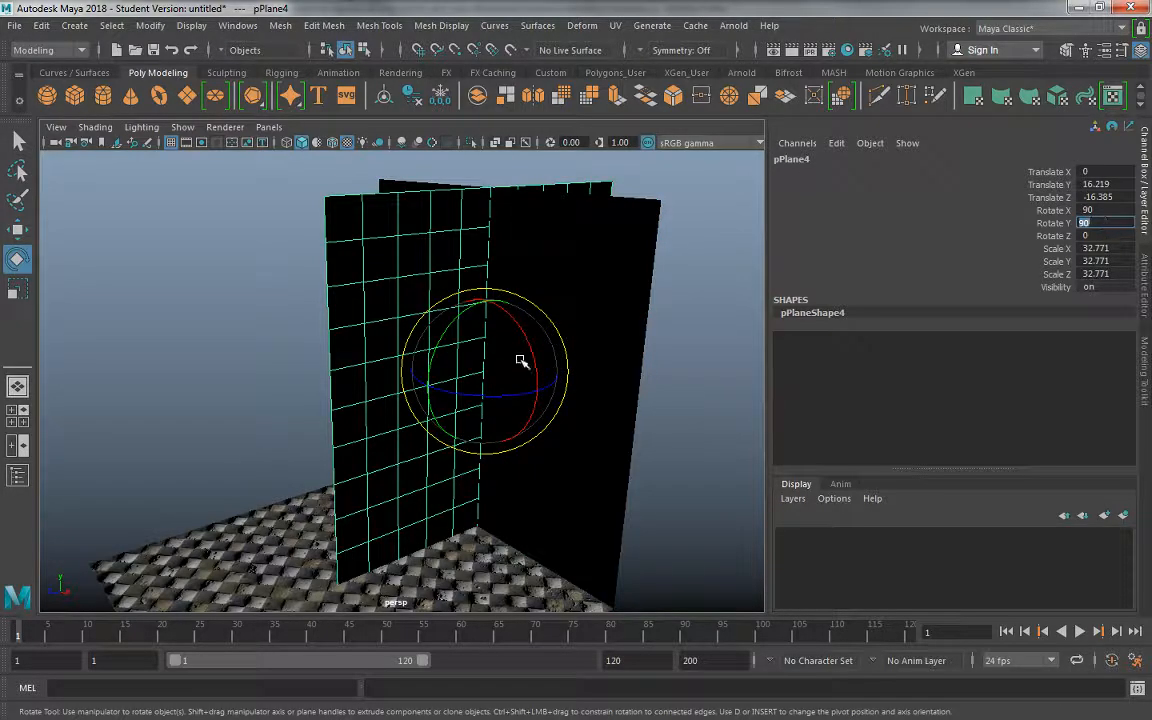
Undo the wall copy's rotation, try rotating it freehand, and undo that as well
{"action": "left_click_drag", "start_coordinate": [522, 365], "coordinate": [571, 393], "text": "alt"}
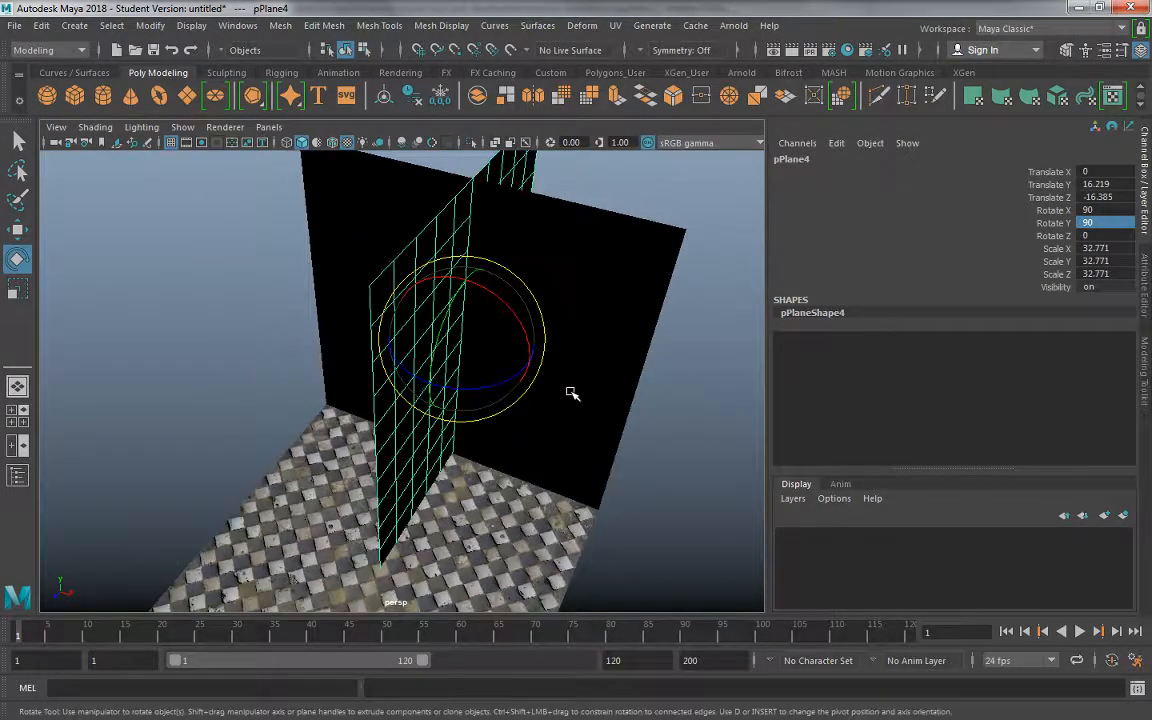
{"action": "key", "text": "ctrl+z"}
{"action": "left_click_drag", "start_coordinate": [488, 386], "coordinate": [524, 373]}
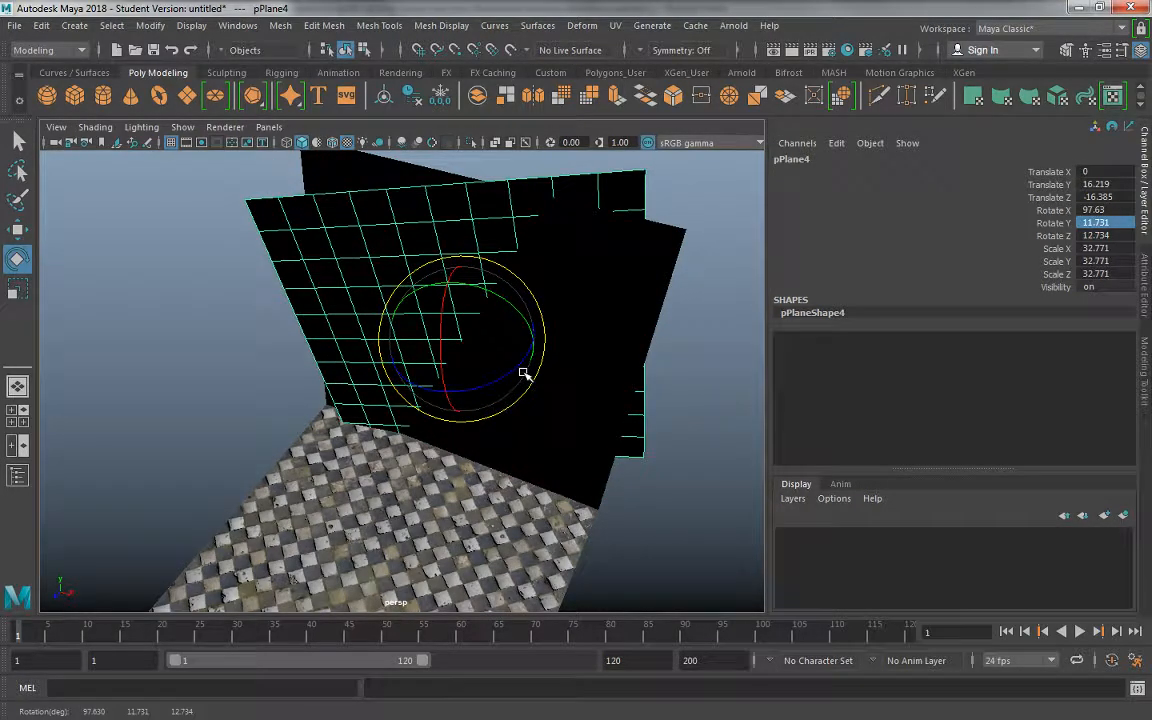
{"action": "key", "text": "ctrl+z"}
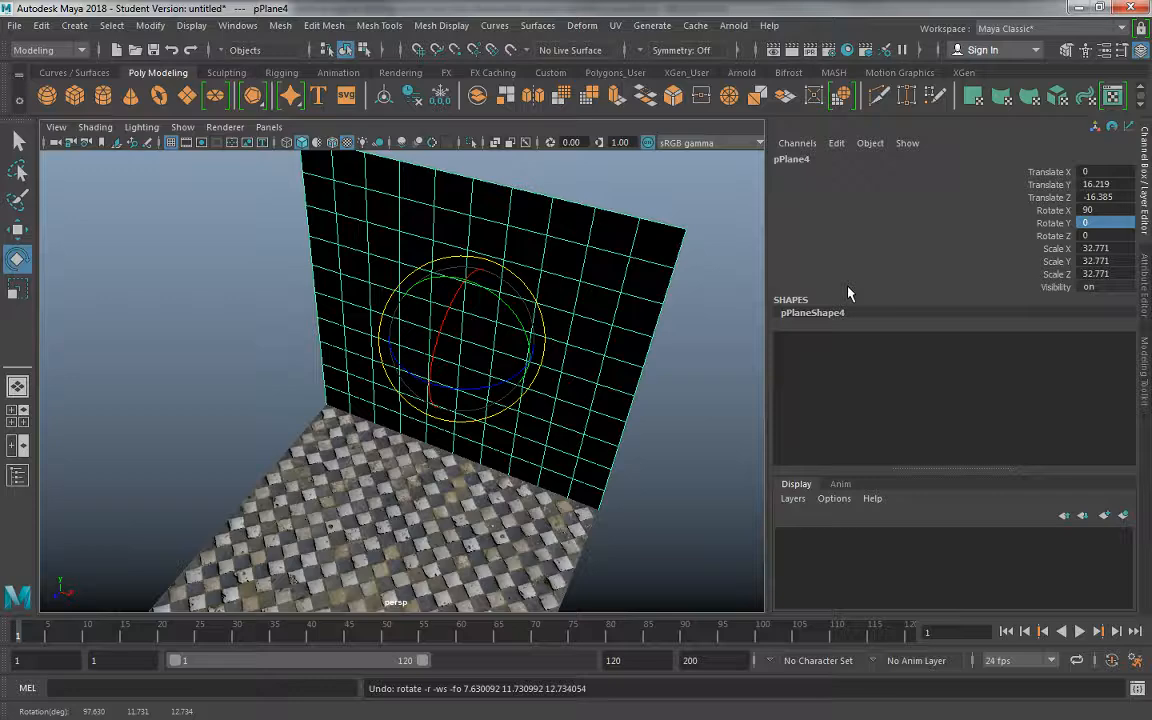
Set the wall copy's Rotate Y to 90 again and delete the copy
{"action": "left_click", "coordinate": [1094, 222]}
{"action": "type", "text": "90"}
{"action": "key", "text": "Return"}
{"action": "left_click_drag", "start_coordinate": [560, 400], "coordinate": [483, 391], "text": "alt"}
{"action": "key", "text": "w"}
{"action": "key", "text": "Delete"}
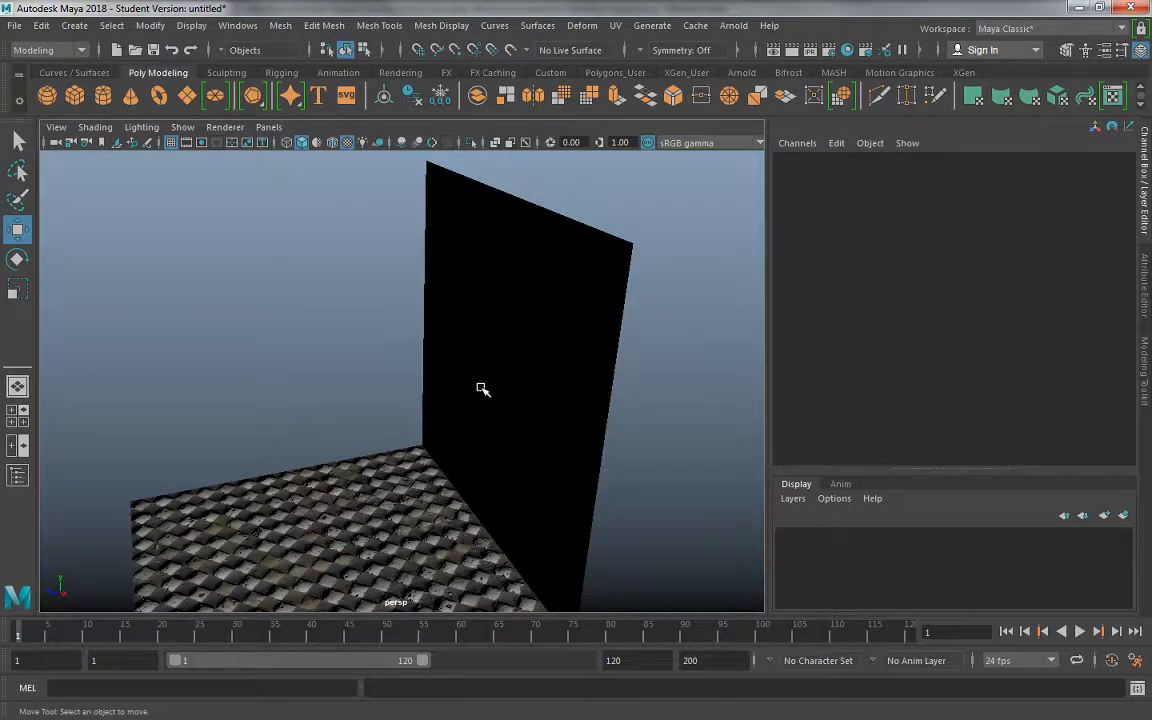
Undo the recent operations back to the point before the wall was duplicated
{"action": "key", "text": "ctrl+z"}
{"action": "key", "text": "ctrl+z"}
{"action": "key", "text": "ctrl+z"}
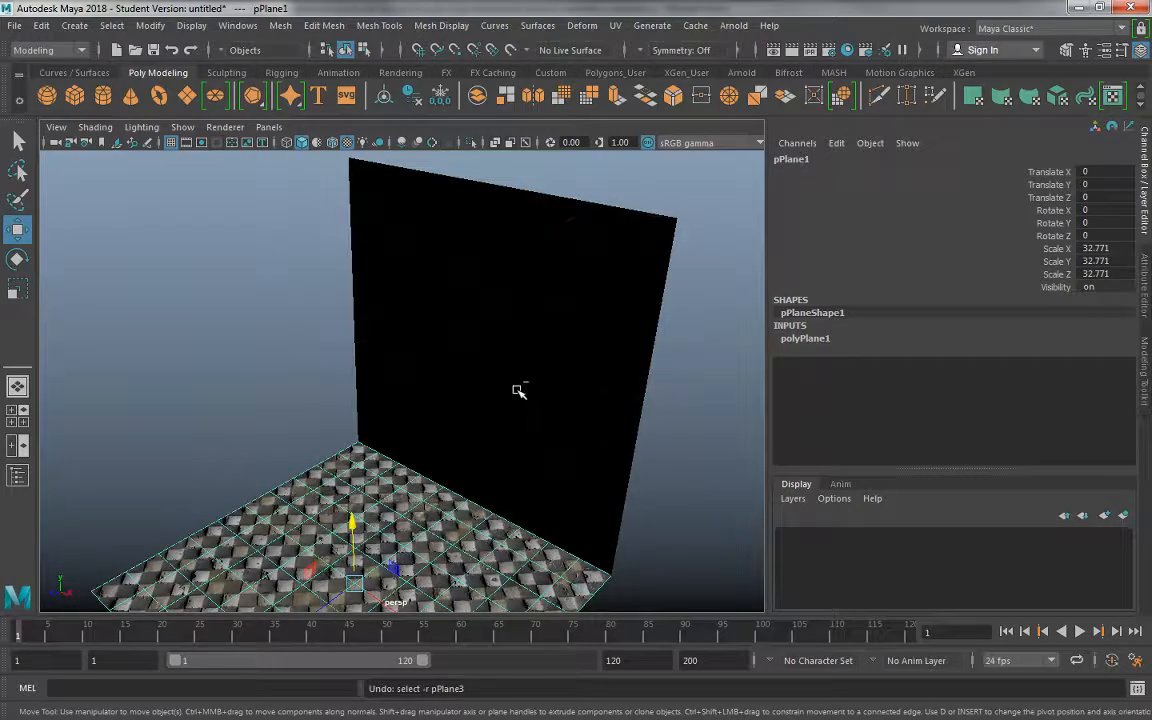
Select the stone wall plane and delete it to check for a leftover copy behind it
{"action": "mouse_move", "coordinate": [479, 379]}
{"action": "left_mouse_down", "text": "alt"}
{"action": "mouse_move", "coordinate": [499, 329]}
{"action": "mouse_move", "coordinate": [532, 378]}
{"action": "mouse_move", "coordinate": [476, 365]}
{"action": "mouse_move", "coordinate": [497, 368]}
{"action": "left_mouse_up", "text": "alt"}
{"action": "left_click", "coordinate": [499, 368]}
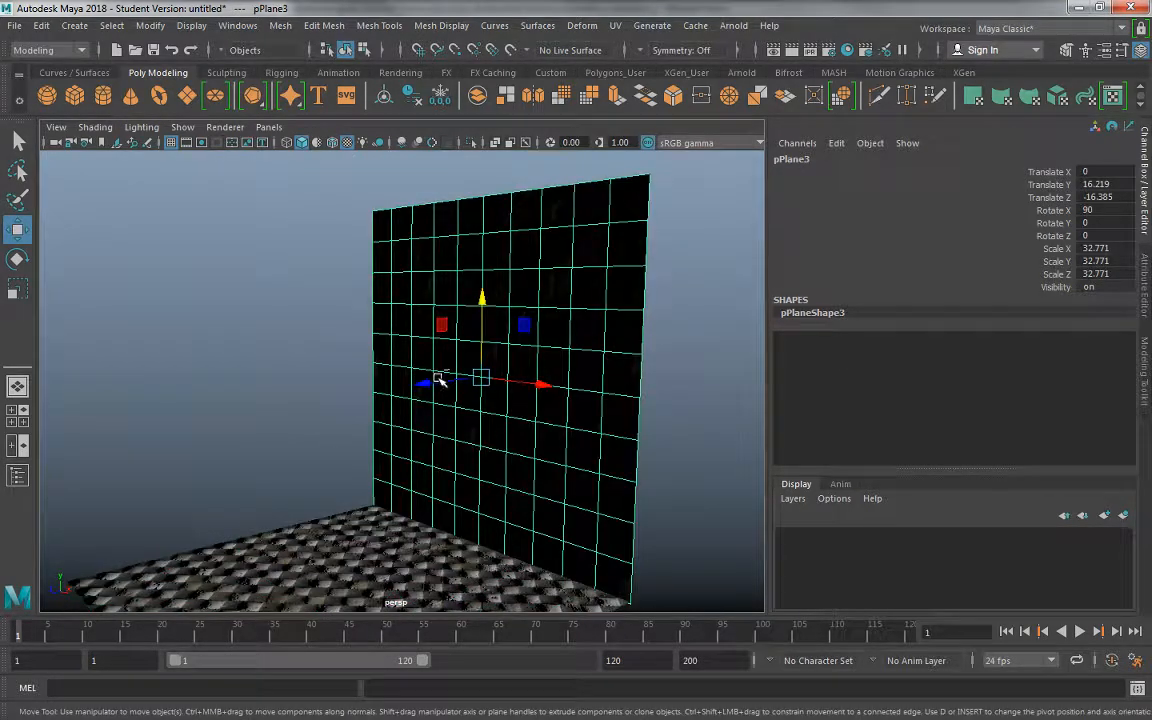
{"action": "key", "text": "Delete"}
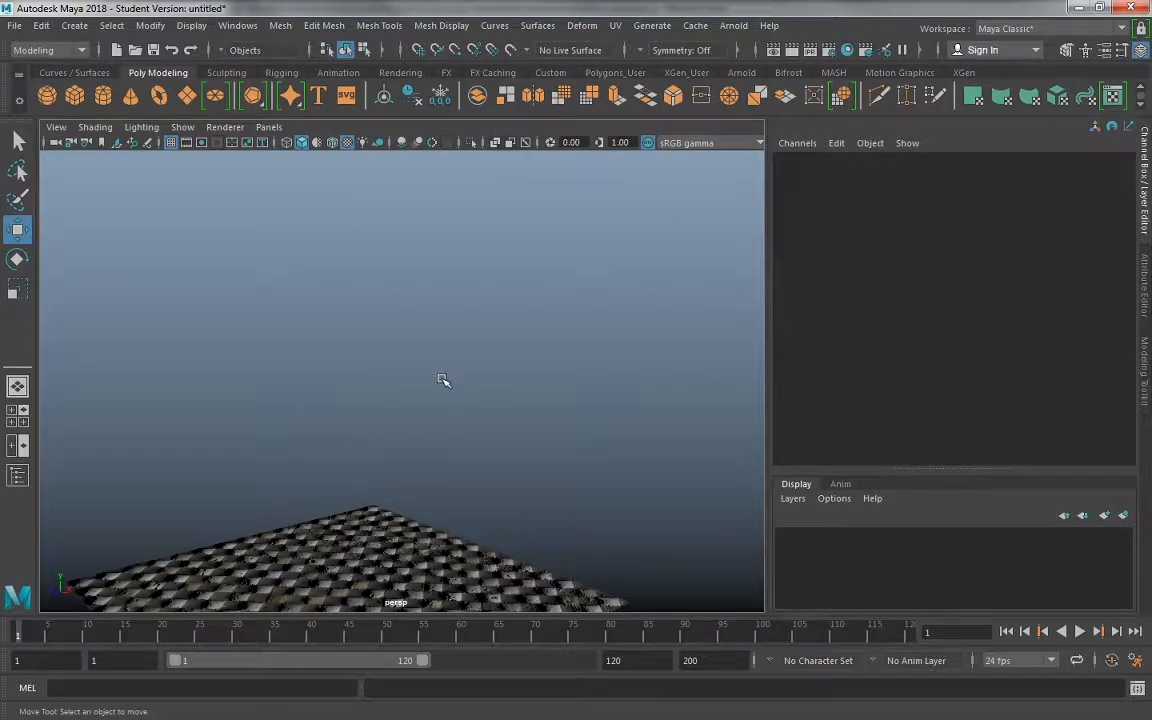
Restore the deleted wall plane, duplicate it, and set the copy's Rotate Y to 90
{"action": "key", "text": "ctrl+z"}
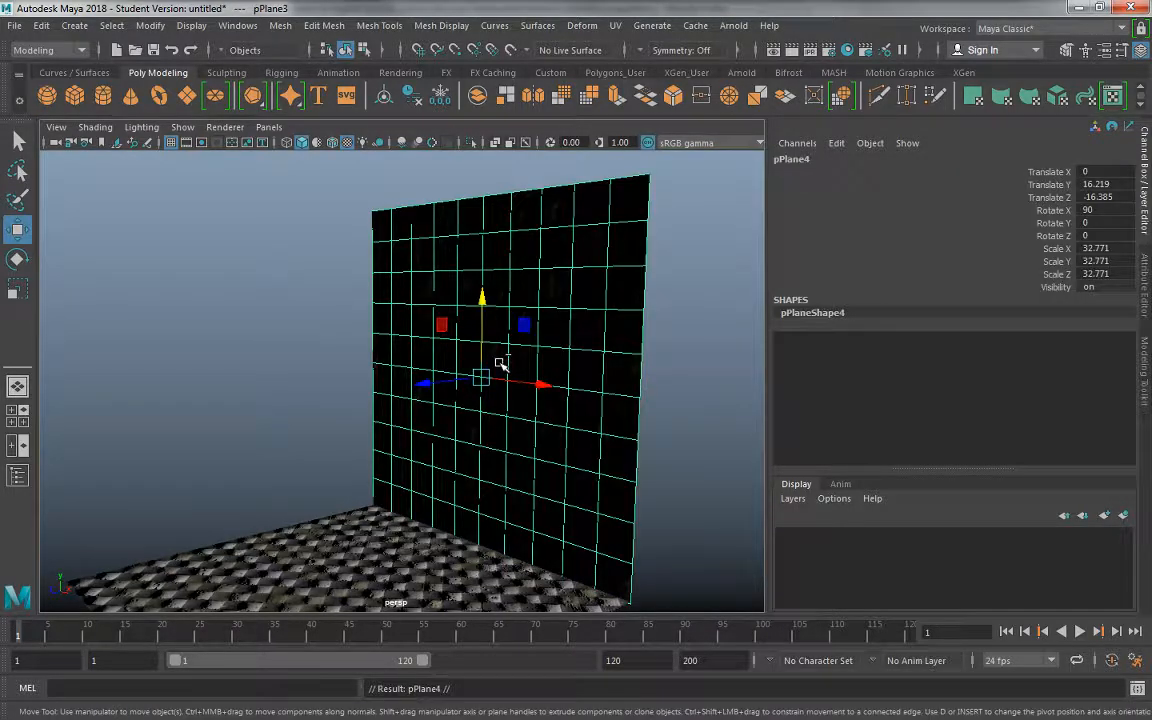
{"action": "key", "text": "e"}
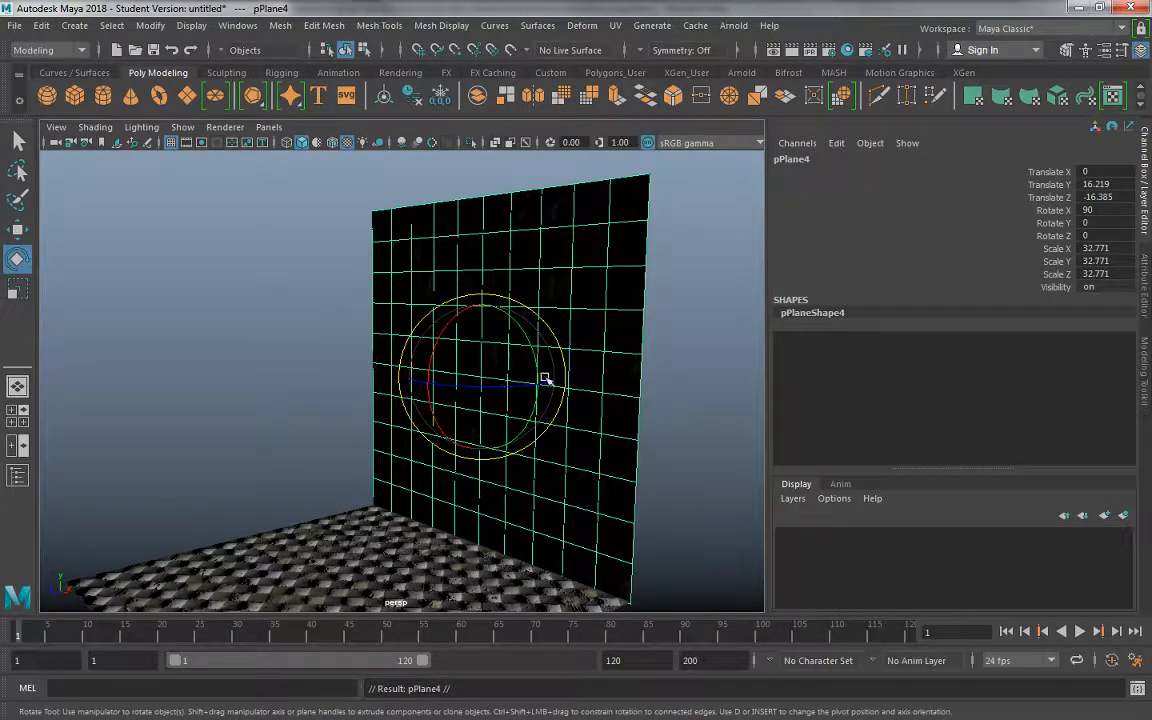
{"action": "double_click", "coordinate": [1101, 222]}
{"action": "type", "text": "90"}
{"action": "key", "text": "Return"}
Snap the rotated wall copy to the floor's adjacent edge at Translate X -16.385 and Translate Z 0, forming a corner
{"action": "left_click_drag", "start_coordinate": [560, 370], "coordinate": [166, 395], "text": "alt"}
{"action": "key", "text": "w"}
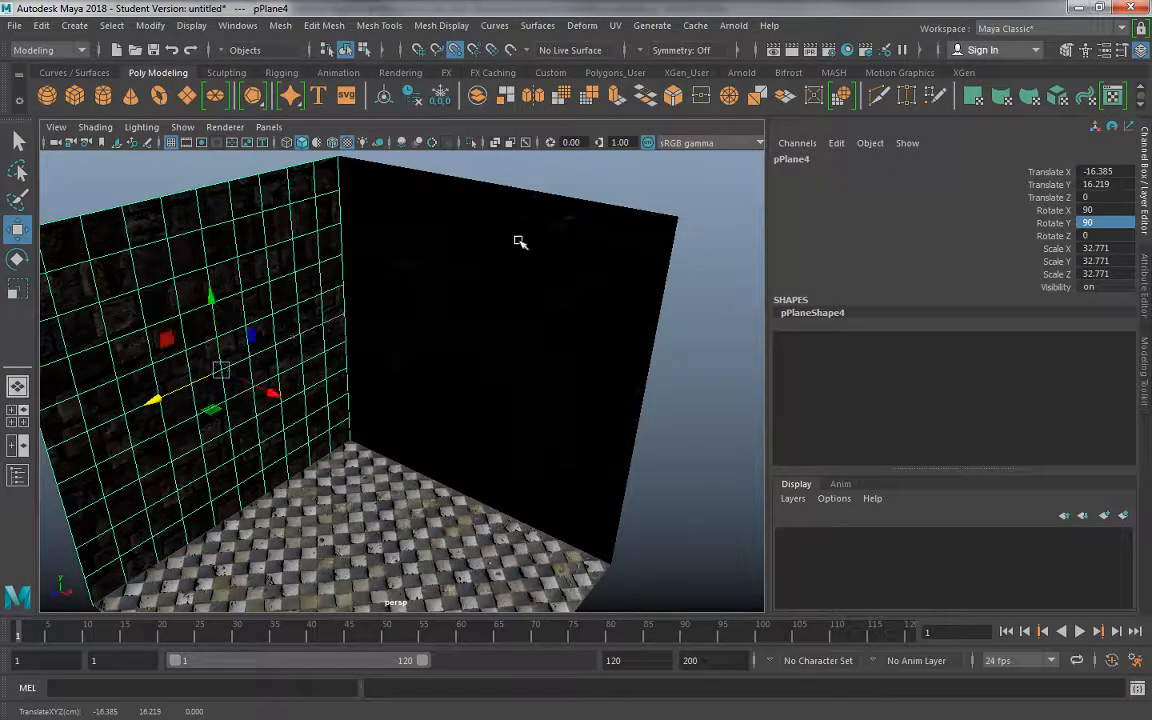
{"action": "left_click_drag", "start_coordinate": [483, 329], "coordinate": [353, 411], "text": "alt"}
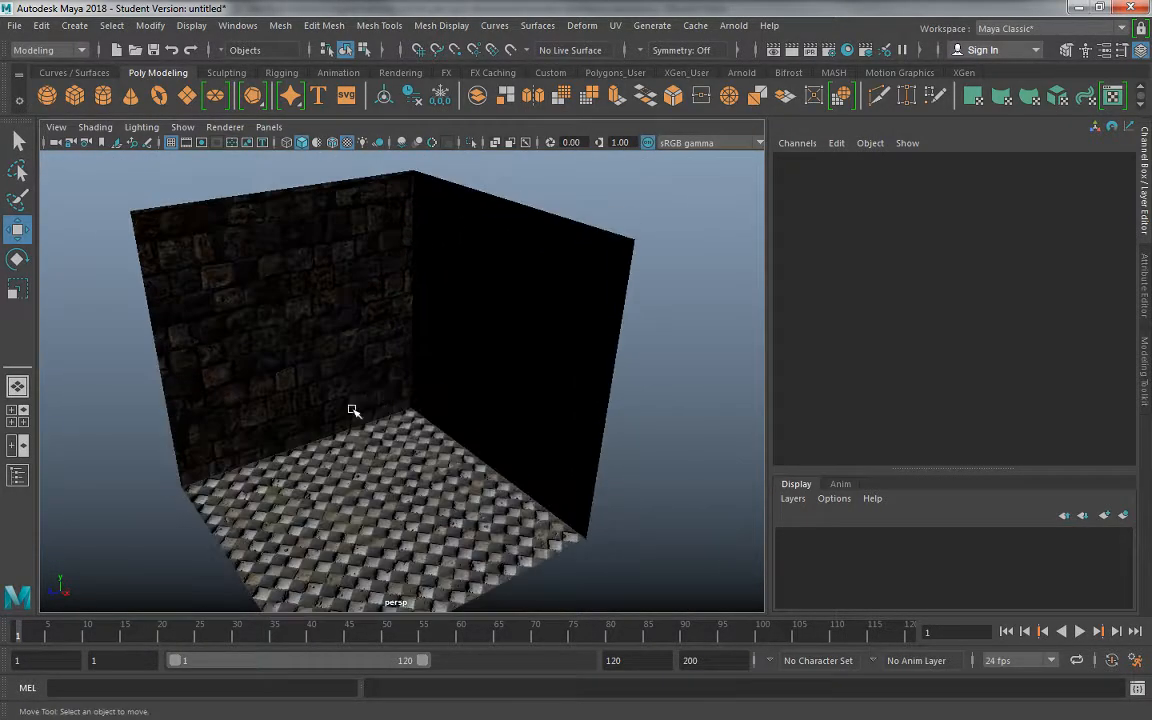
{"action": "mouse_move", "coordinate": [270, 256]}
{"action": "left_mouse_down", "text": "alt"}
{"action": "mouse_move", "coordinate": [283, 265]}
{"action": "mouse_move", "coordinate": [267, 276]}
{"action": "left_mouse_up", "text": "alt"}
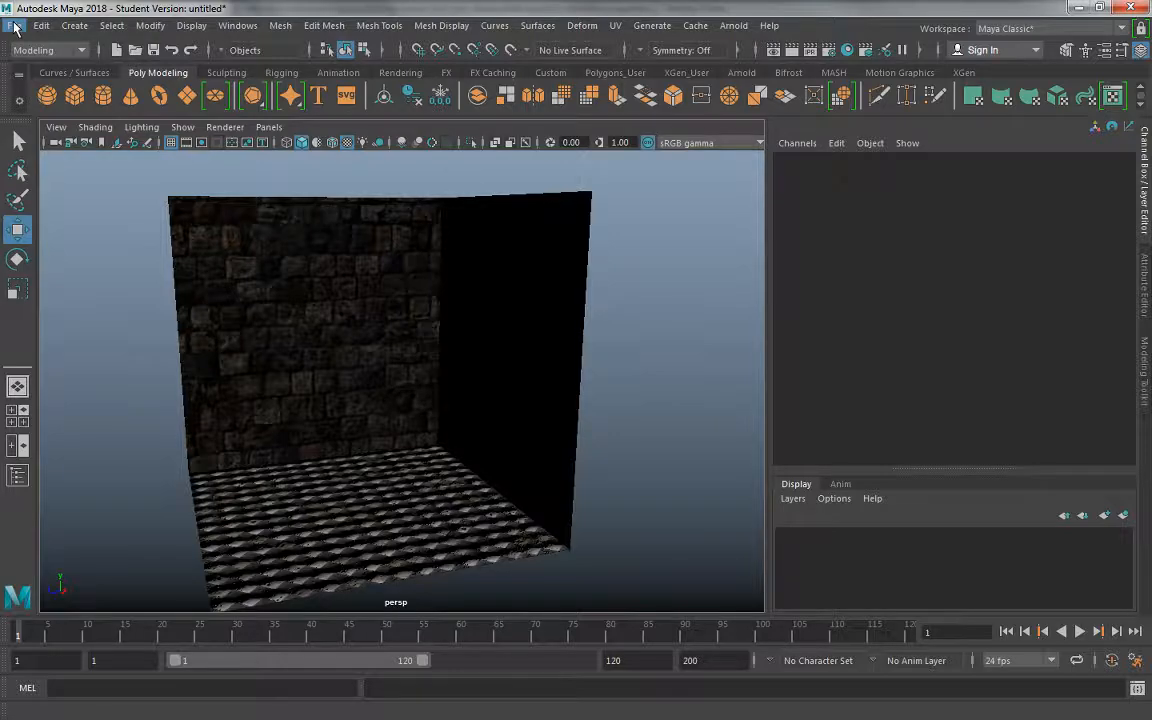
Import the scene Texturing_The_Shield.mb from the Shield_Texture_Lab folder
{"action": "left_click", "coordinate": [14, 26]}
{"action": "left_click", "coordinate": [57, 213]}
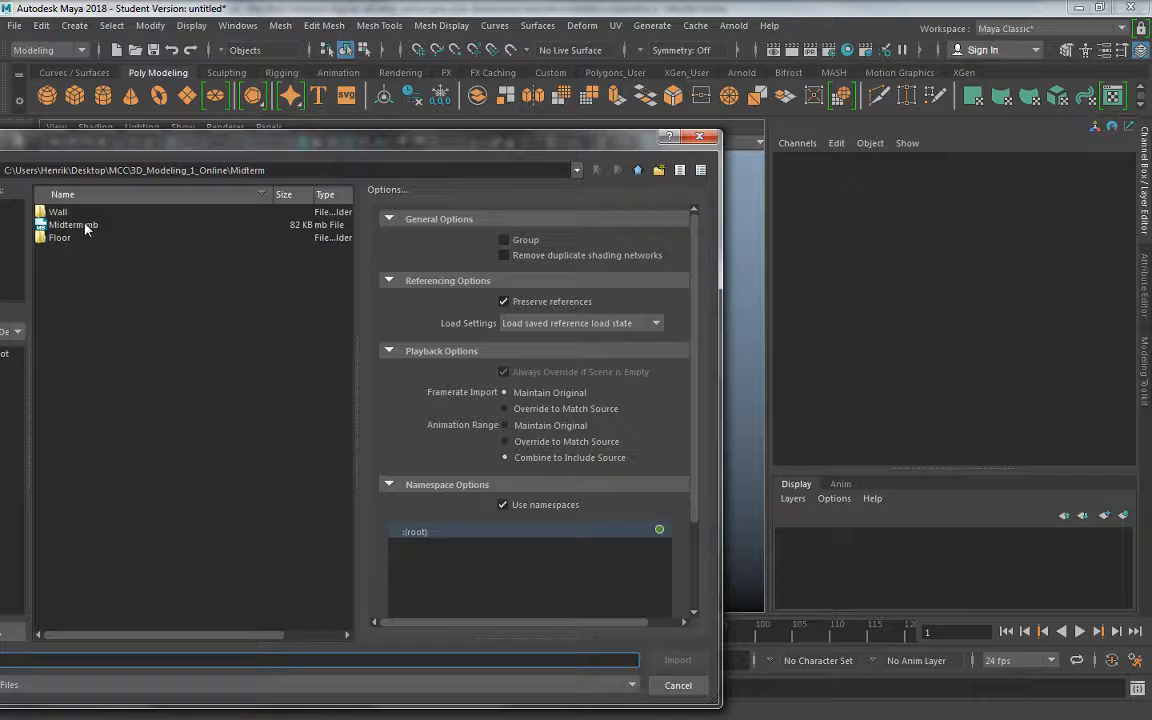
{"action": "left_click", "coordinate": [637, 171]}
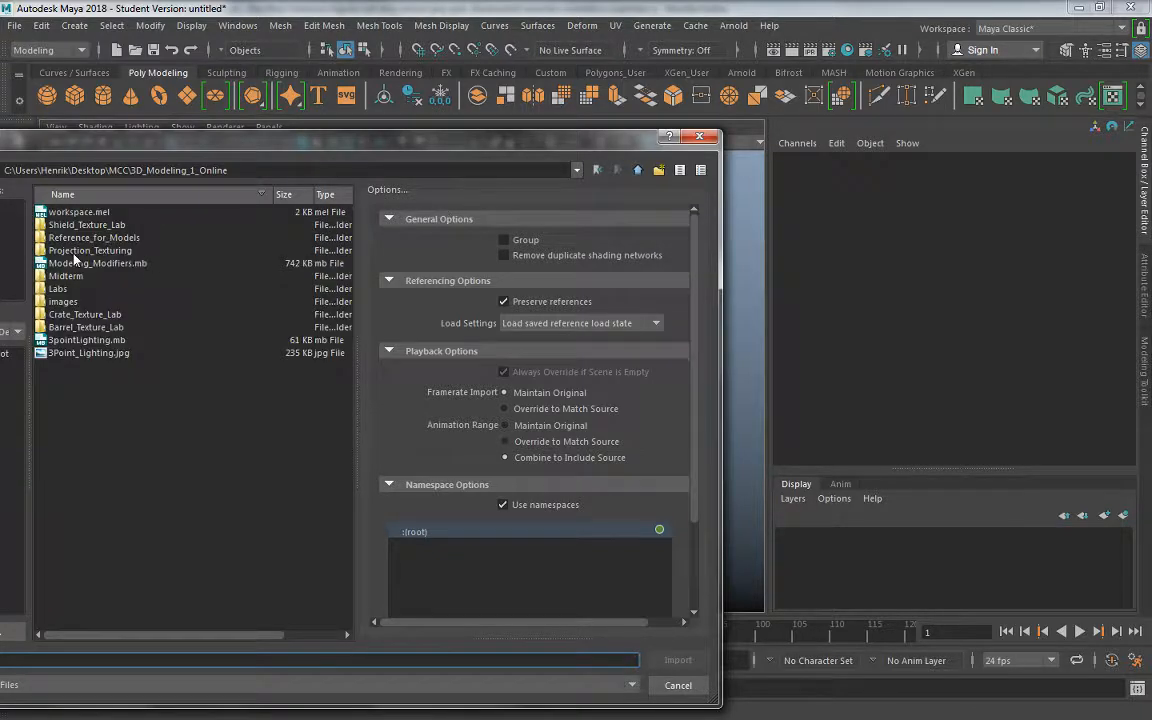
{"action": "double_click", "coordinate": [88, 226]}
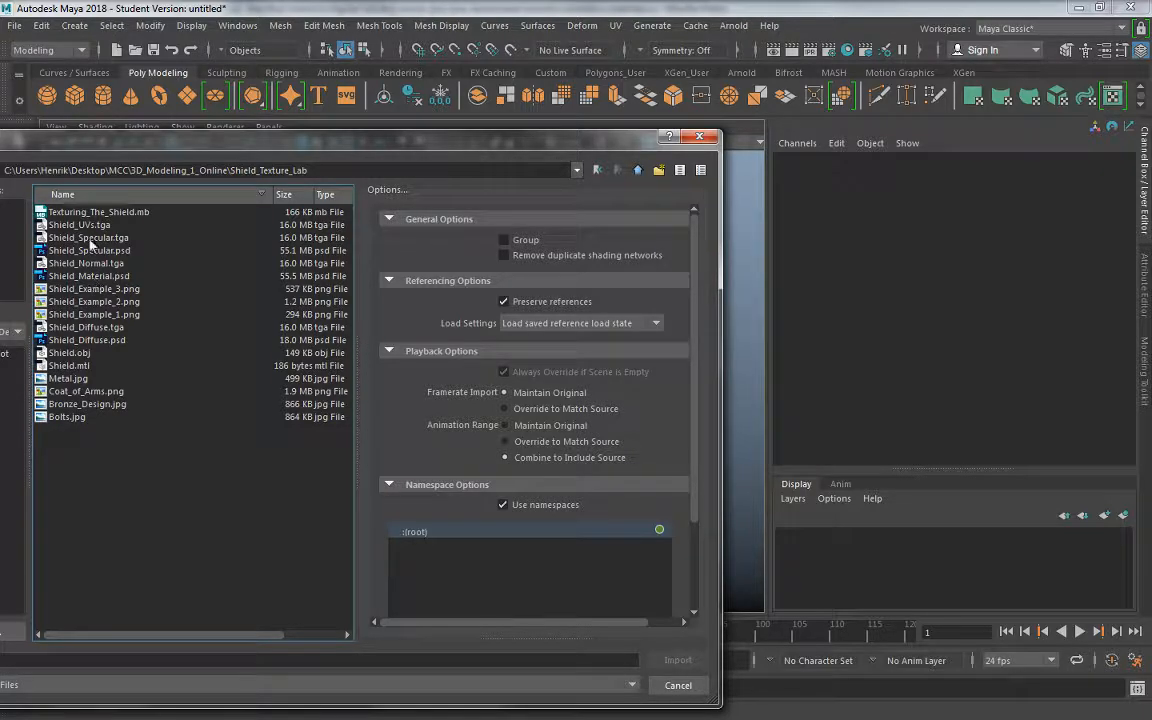
{"action": "left_click", "coordinate": [97, 213]}
{"action": "left_click", "coordinate": [677, 660]}
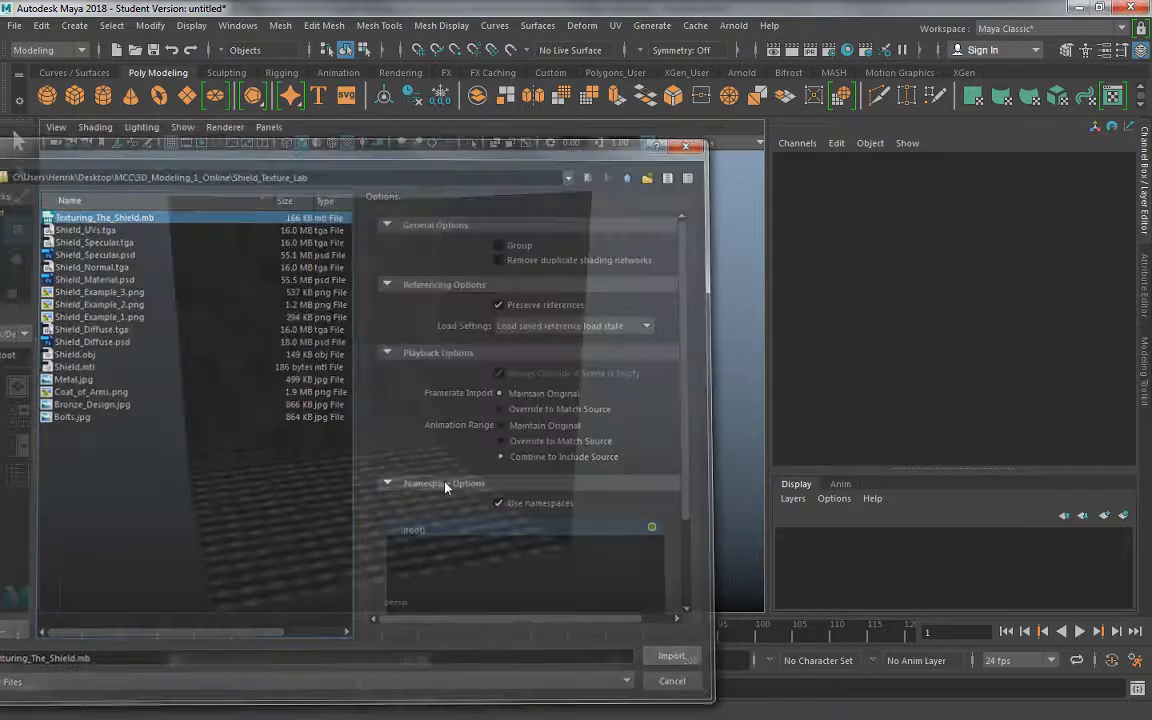
{"action": "left_click", "coordinate": [541, 382]}
Raise the imported shield above the floor to a Translate Y of about 12.836 and activate the Rotate tool
{"action": "key", "text": "w"}
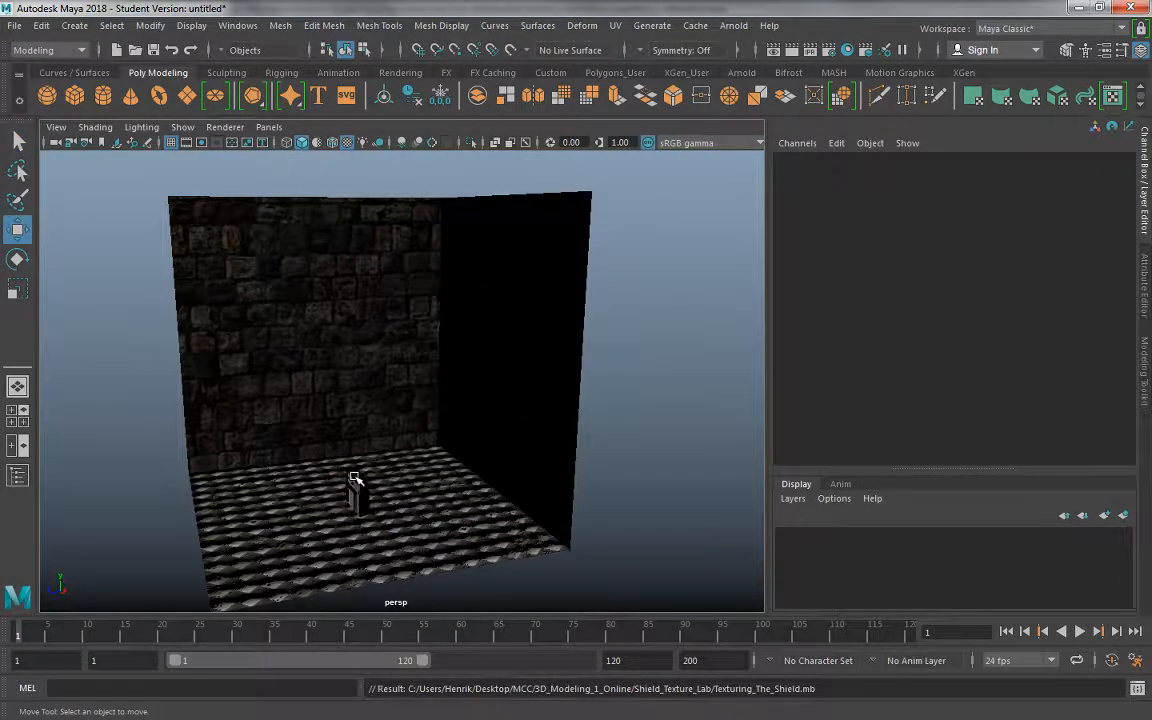
{"action": "left_click_drag", "start_coordinate": [338, 489], "coordinate": [378, 494], "text": "alt"}
{"action": "left_click", "coordinate": [380, 490]}
{"action": "left_click_drag", "start_coordinate": [408, 438], "coordinate": [415, 318]}
{"action": "key", "text": "e"}
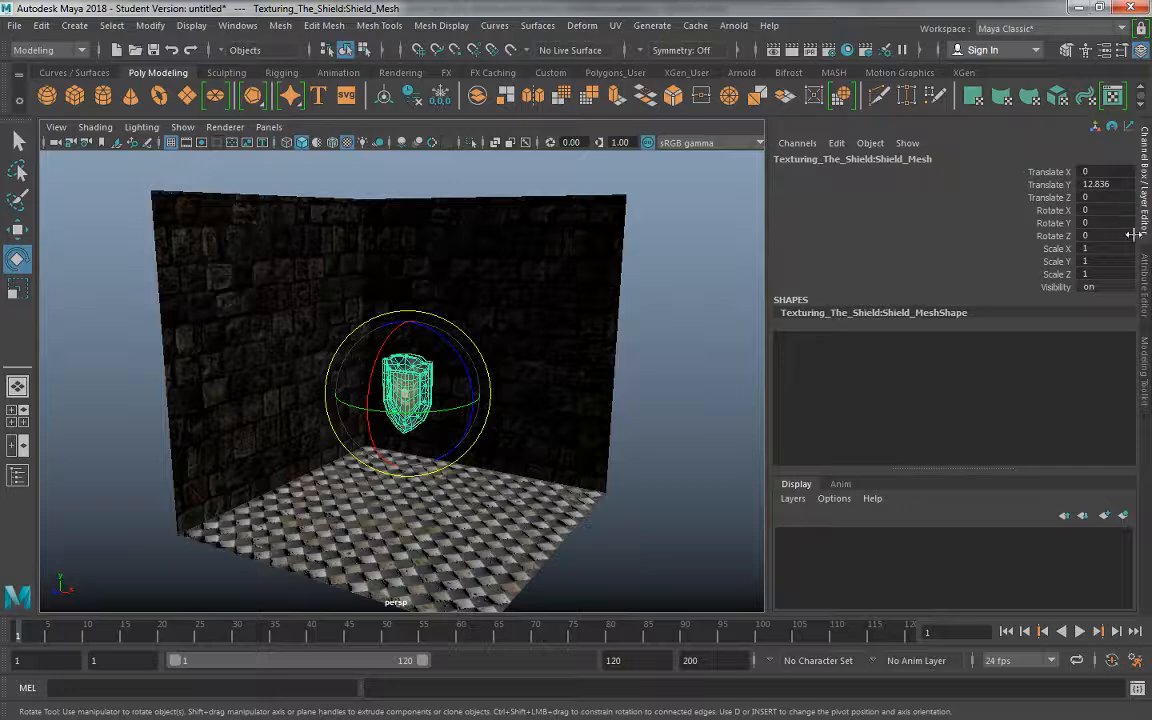
Set the imported shield's Rotate Y to 90
{"action": "key", "text": "ctrl+a"}
{"action": "key", "text": "ctrl+a"}
{"action": "double_click", "coordinate": [1106, 223]}
{"action": "type", "text": "90"}
{"action": "key", "text": "Return"}
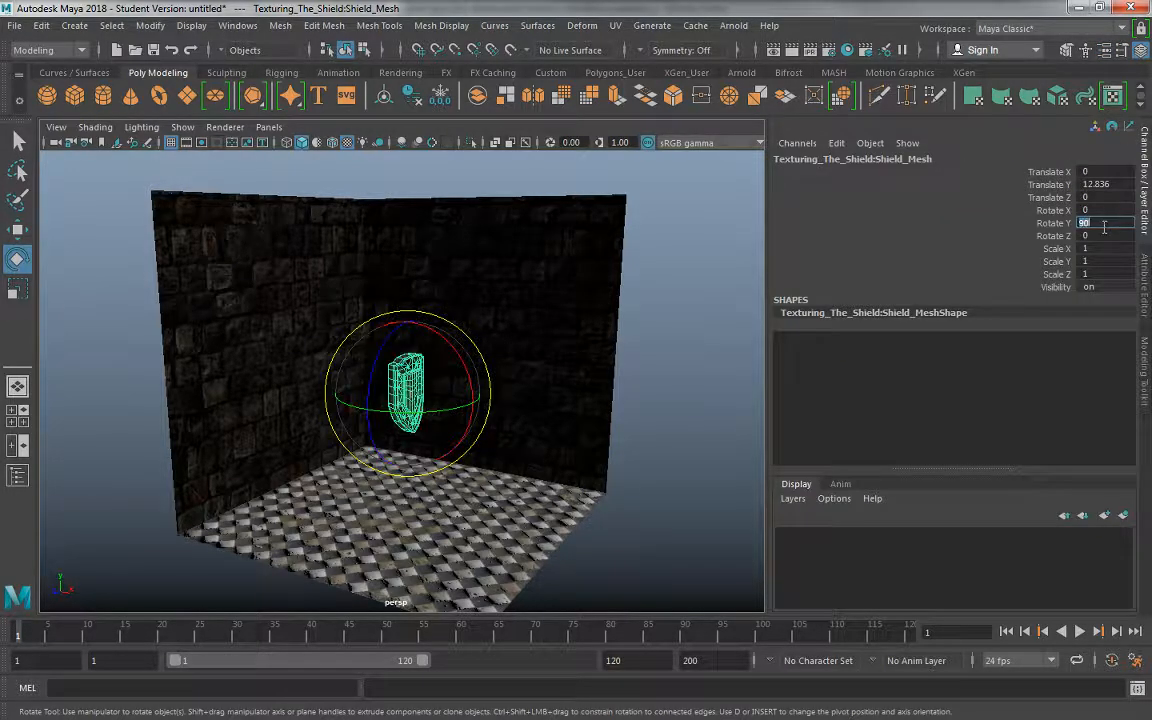
Move the shield against the stone wall to a Translate X of about -15.941, then deselect it
{"action": "left_click_drag", "start_coordinate": [336, 328], "coordinate": [136, 380], "text": "alt"}
{"action": "key", "text": "w"}
{"action": "right_click_drag", "start_coordinate": [136, 380], "coordinate": [421, 496], "text": "alt"}
{"action": "left_click_drag", "start_coordinate": [421, 496], "coordinate": [367, 452], "text": "alt"}
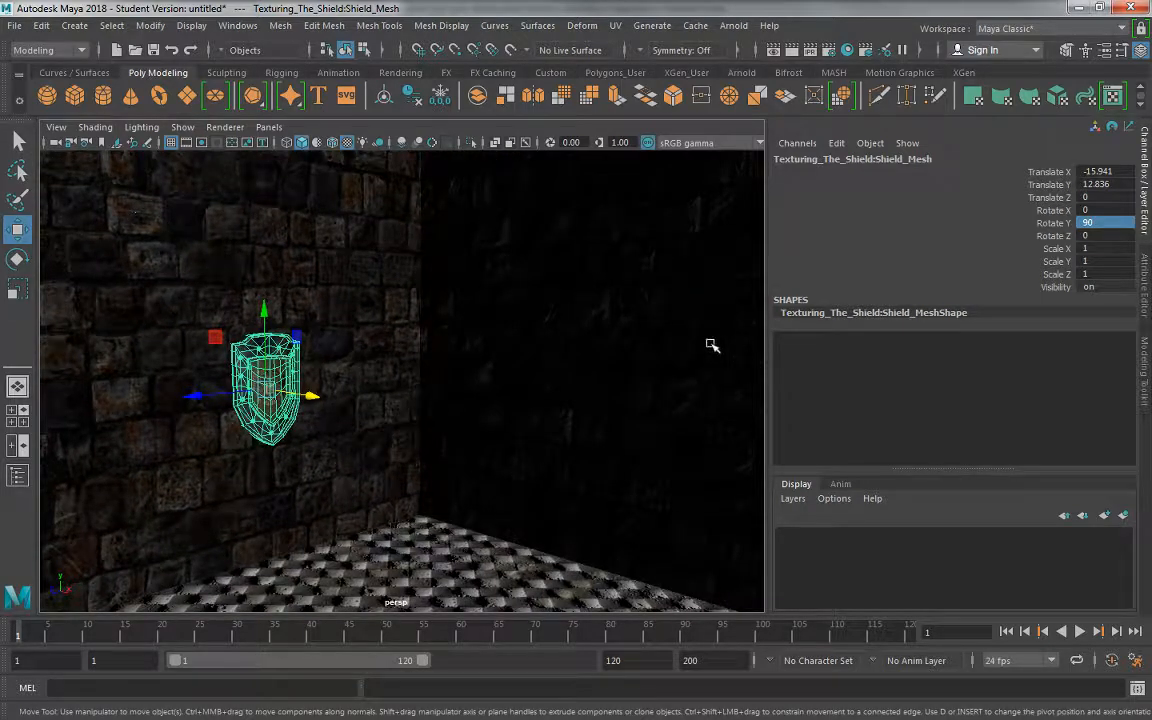
{"action": "key", "text": "a"}
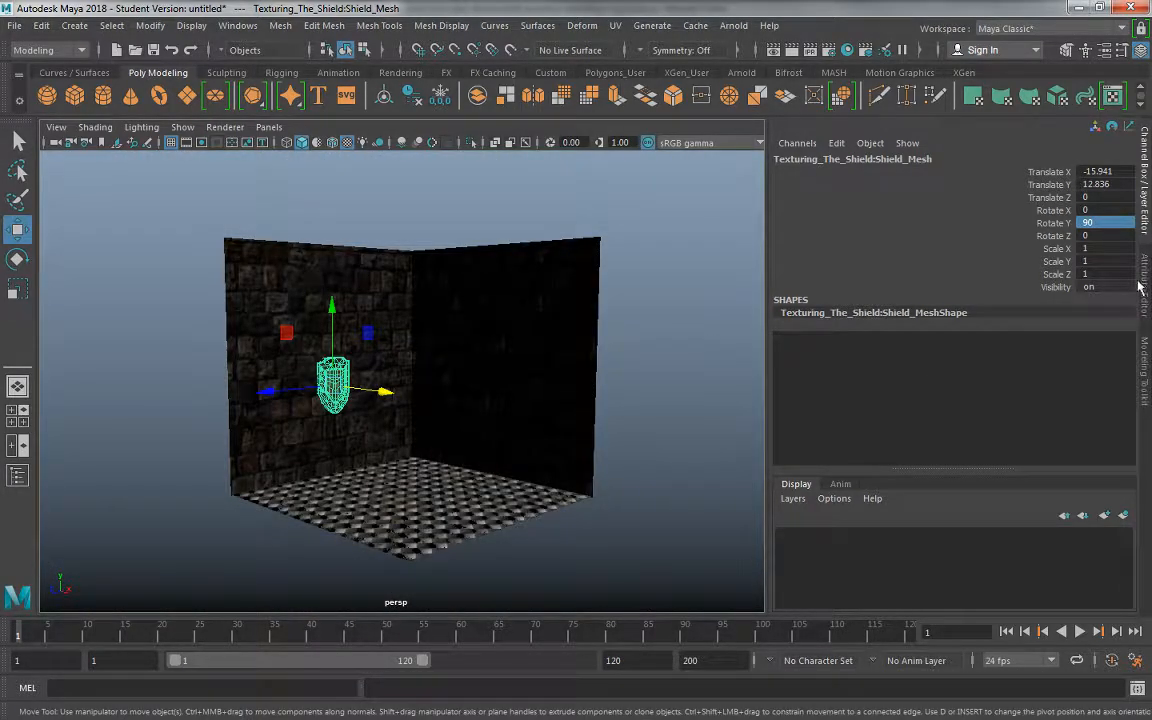
{"action": "left_click", "coordinate": [701, 341]}
{"action": "left_click_drag", "start_coordinate": [636, 311], "coordinate": [318, 330], "text": "alt"}
{"action": "right_click_drag", "start_coordinate": [318, 330], "coordinate": [310, 404], "text": "alt"}
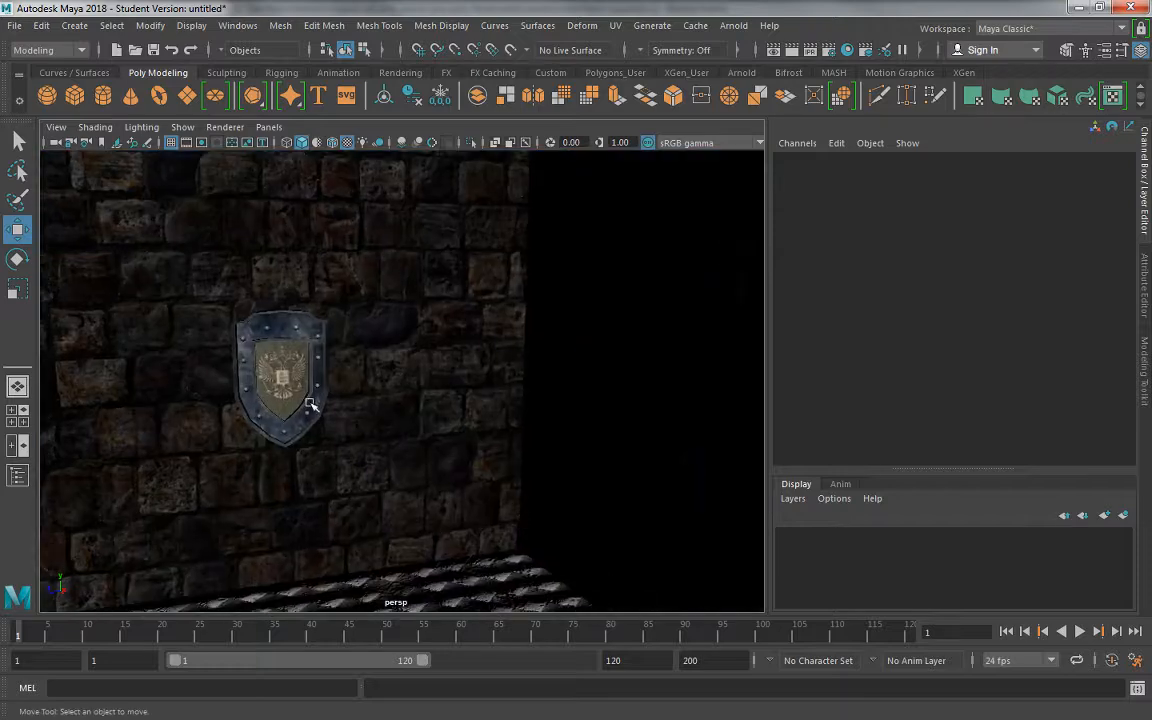
Assign a new Arnold aiStandardSurface material to the shield
{"action": "left_click", "coordinate": [310, 404]}
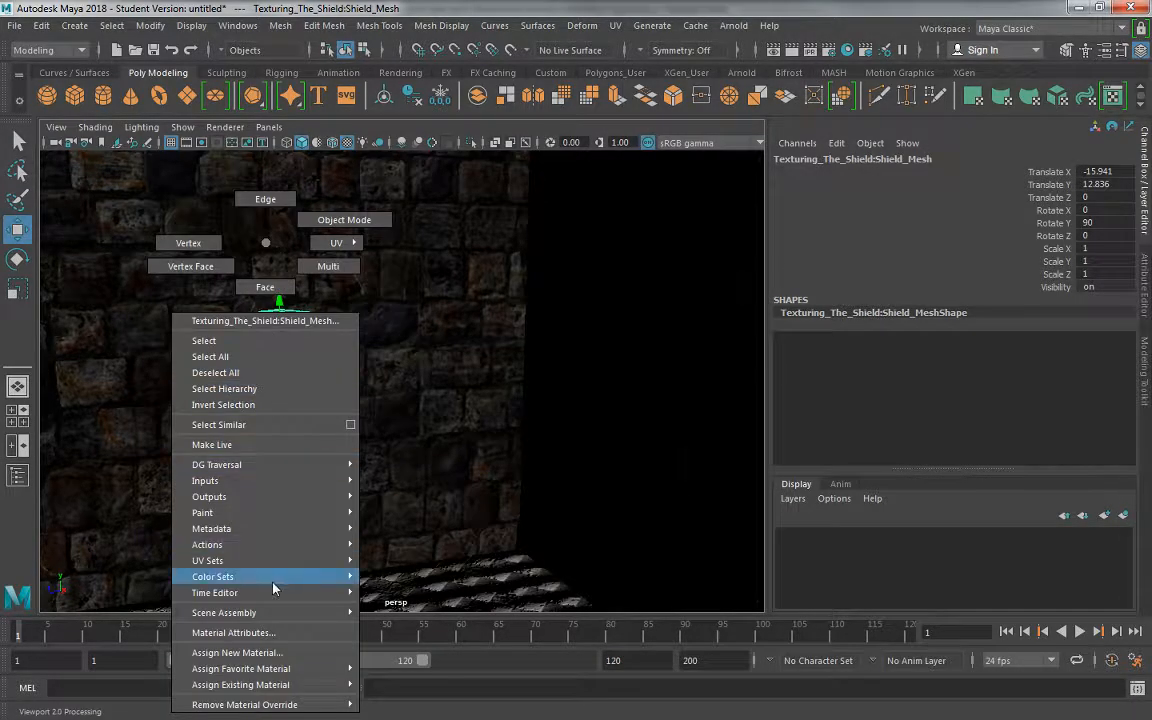
{"action": "left_click", "coordinate": [285, 653]}
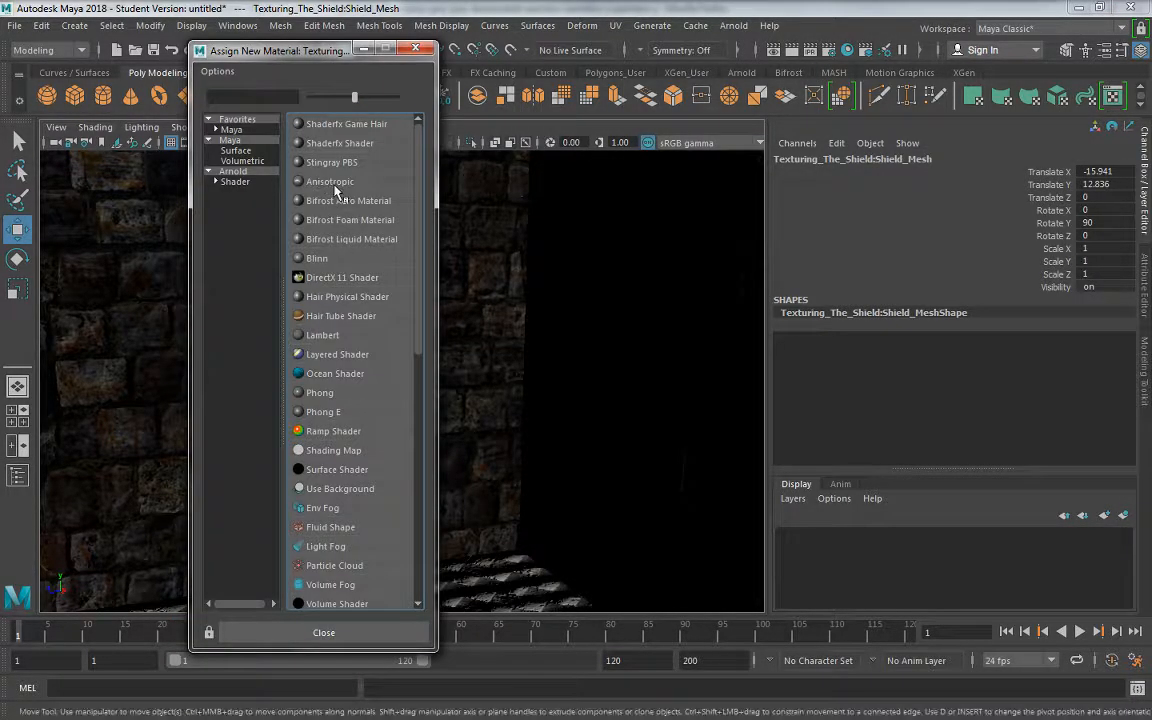
{"action": "left_click", "coordinate": [216, 180]}
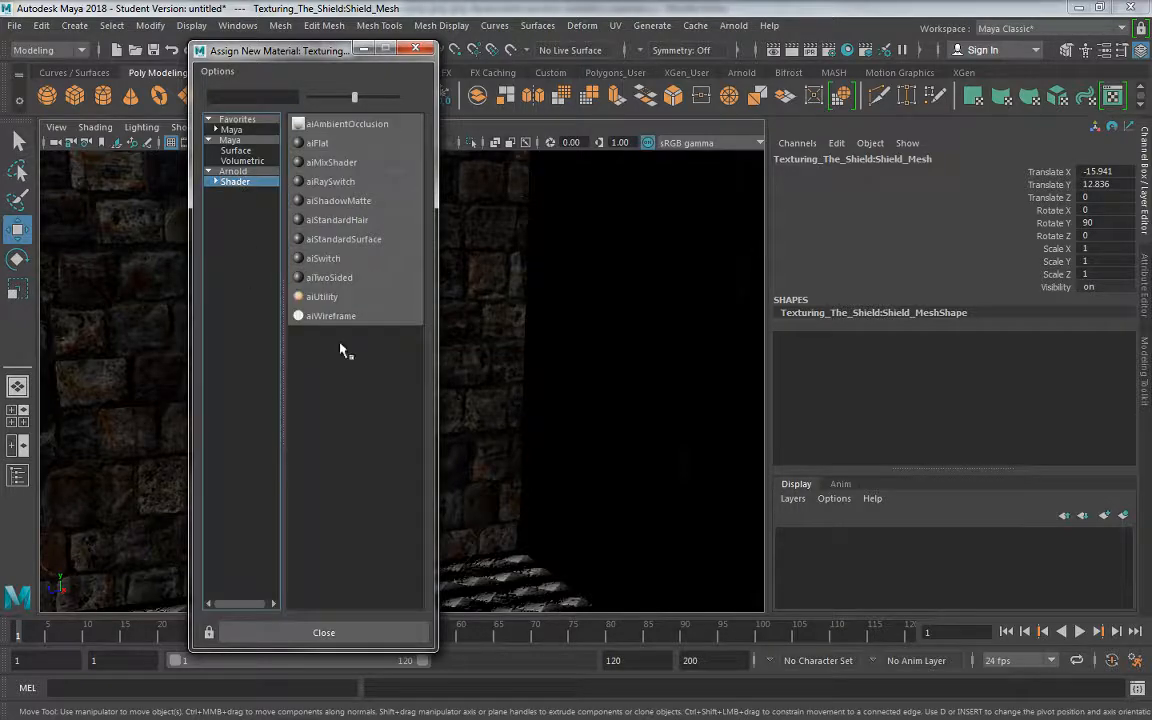
{"action": "left_click", "coordinate": [343, 239]}
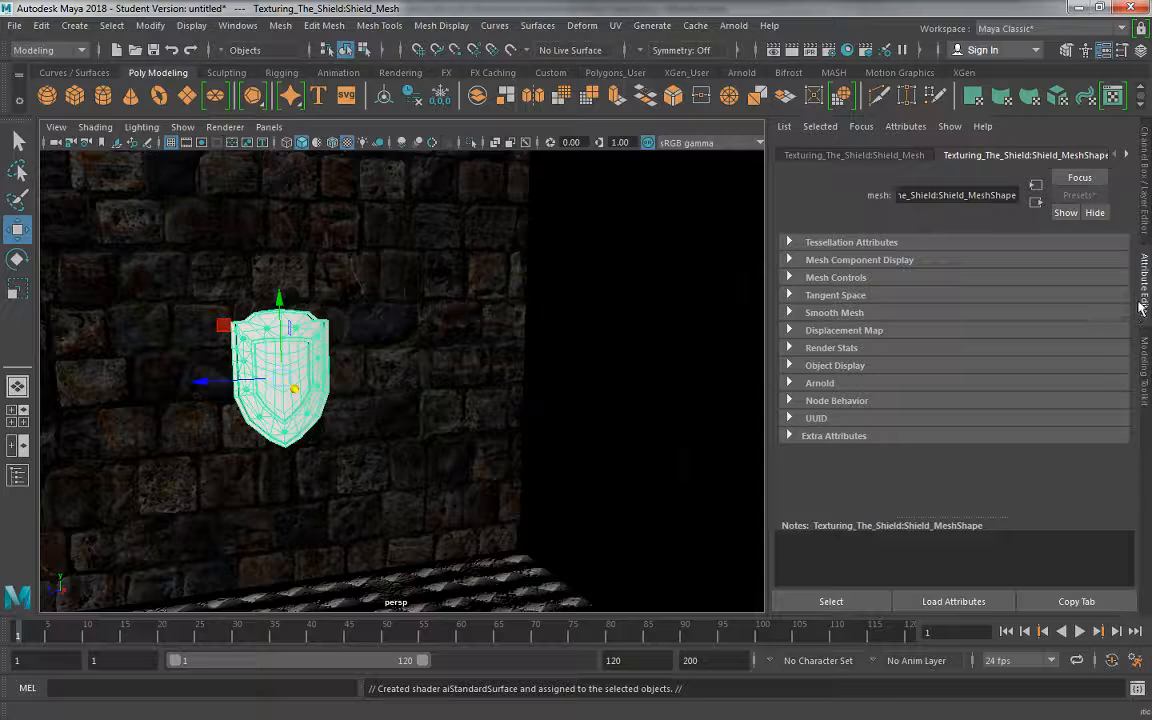
Rename the shield's new material as Shield_Material
{"action": "left_click", "coordinate": [1127, 157]}
{"action": "left_click", "coordinate": [1091, 197]}
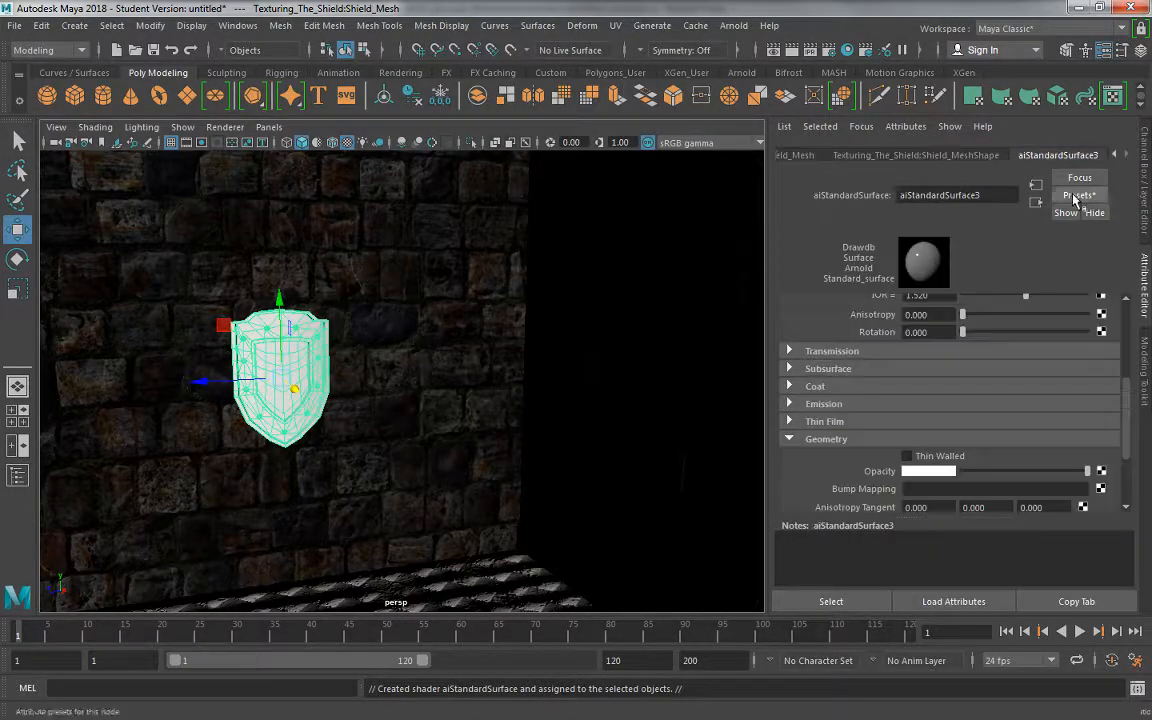
{"action": "double_click", "coordinate": [960, 195]}
{"action": "type", "text": "Shield_"}
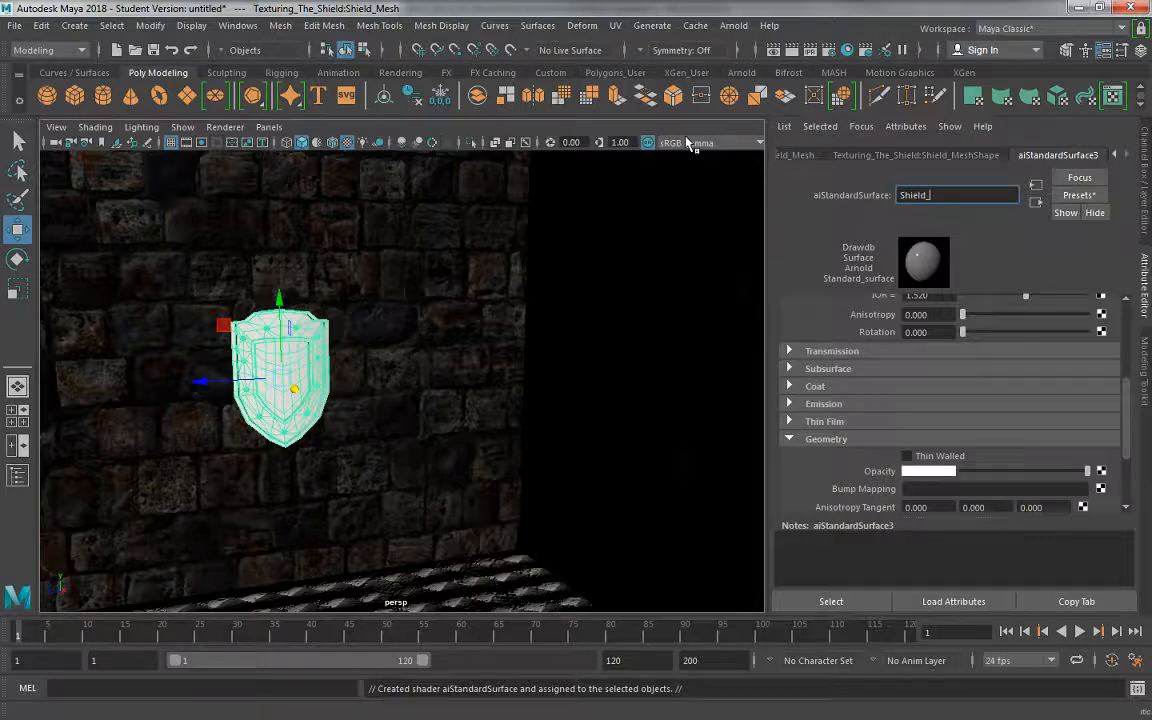
{"action": "type", "text": "Material"}
{"action": "key", "text": "Return"}
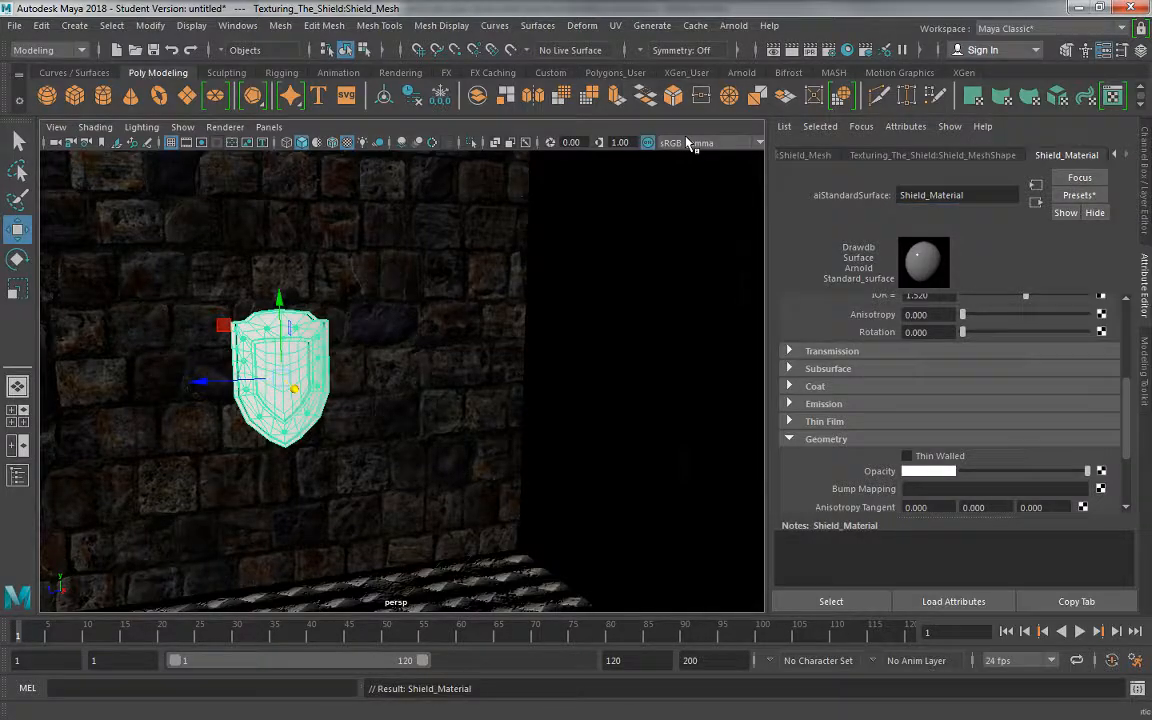
Rename the stone wall's material as Wall_Material
{"action": "left_click", "coordinate": [244, 260]}
{"action": "double_click", "coordinate": [984, 195]}
{"action": "type", "text": "Wall"}
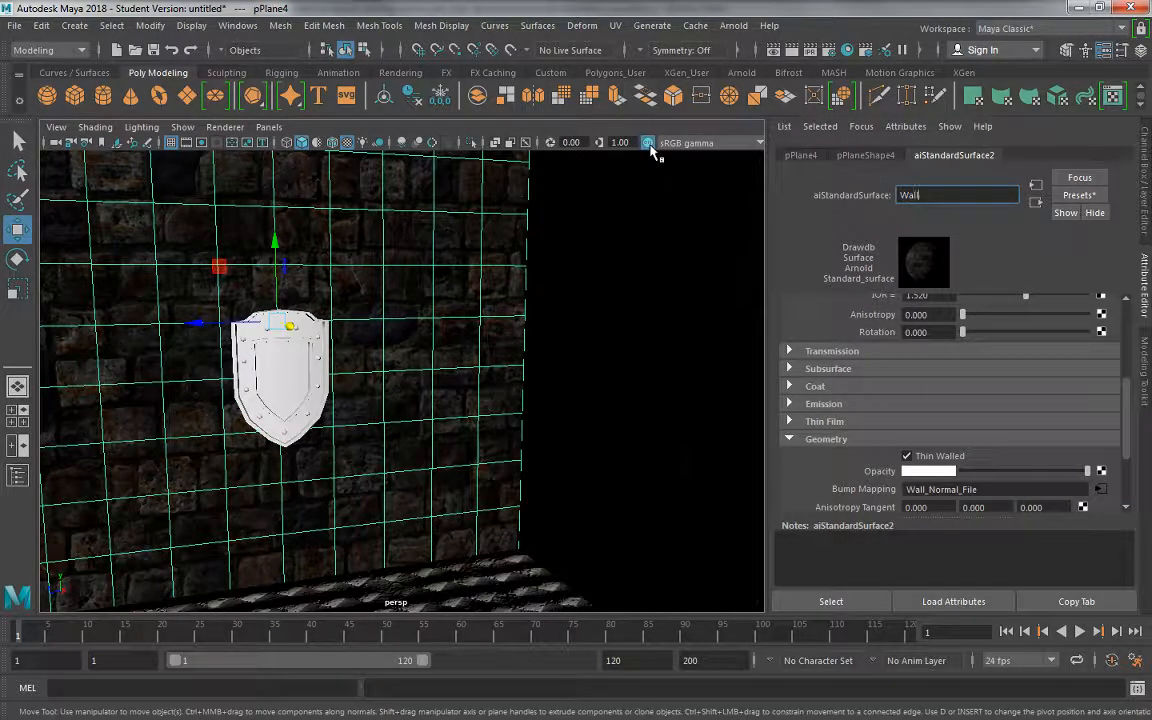
{"action": "key", "text": "Return"}
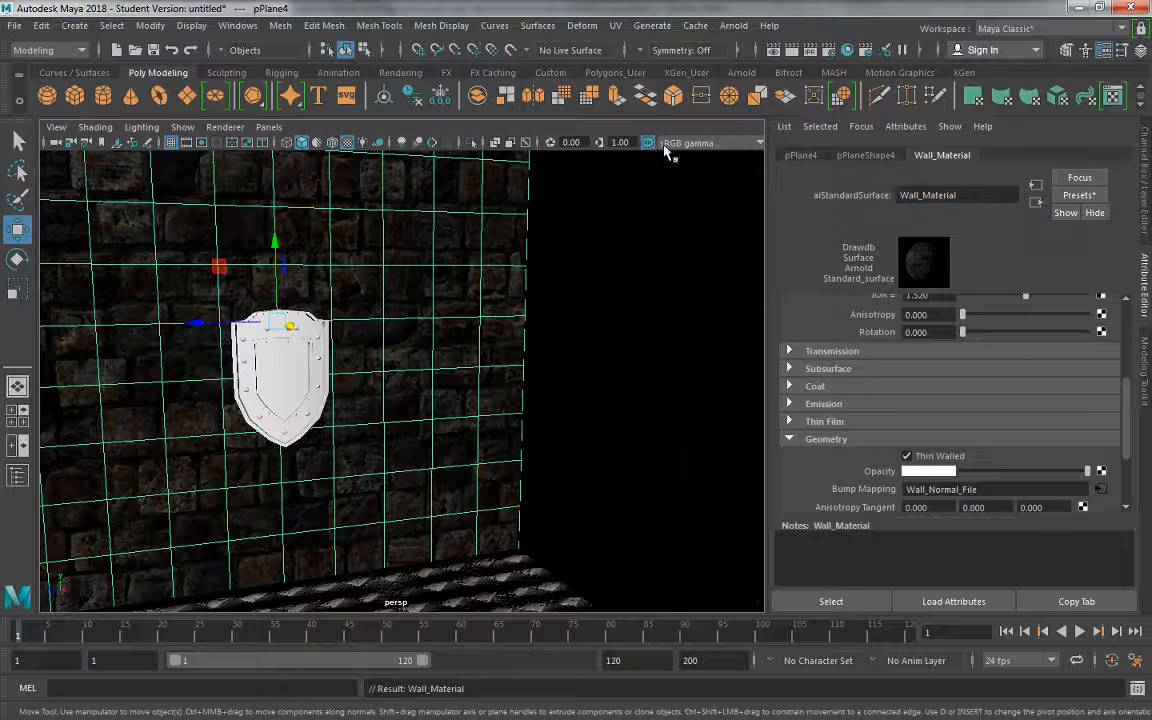
Connect a file texture to Shield_Material's base color and load Shield_Diffuse.tga from the Shield_Texture_Lab folder
{"action": "left_click", "coordinate": [280, 330]}
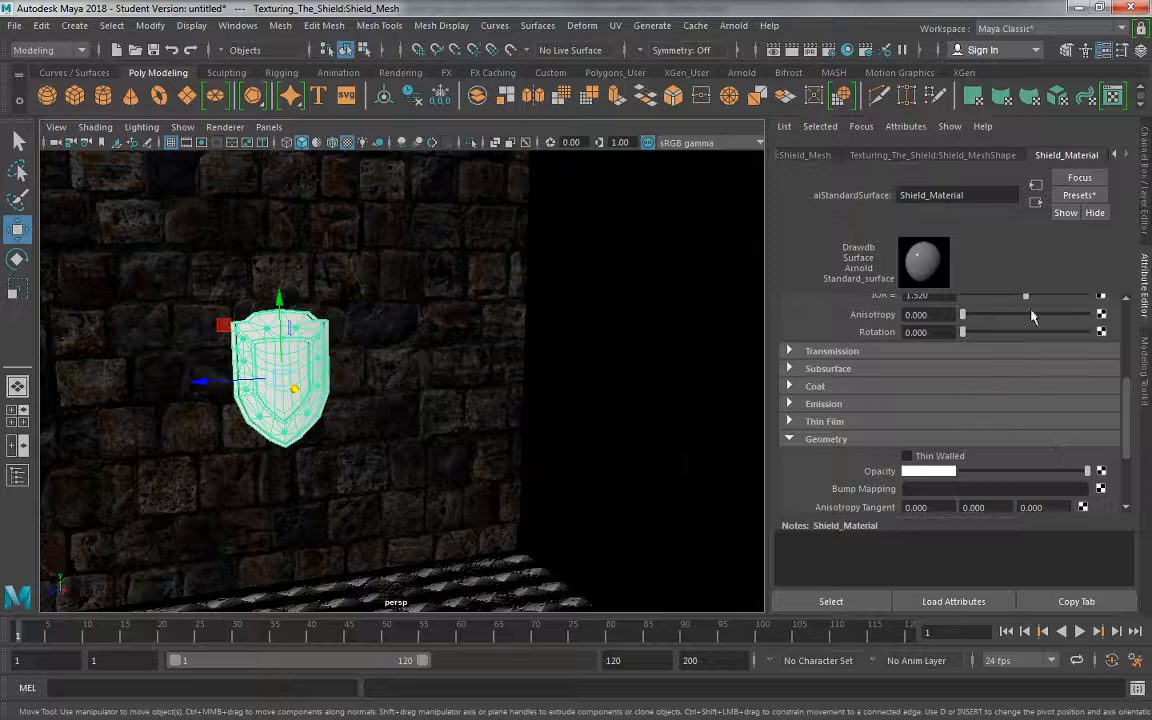
{"action": "scroll", "coordinate": [1025, 345], "scroll_direction": "up", "scroll_amount": 5}
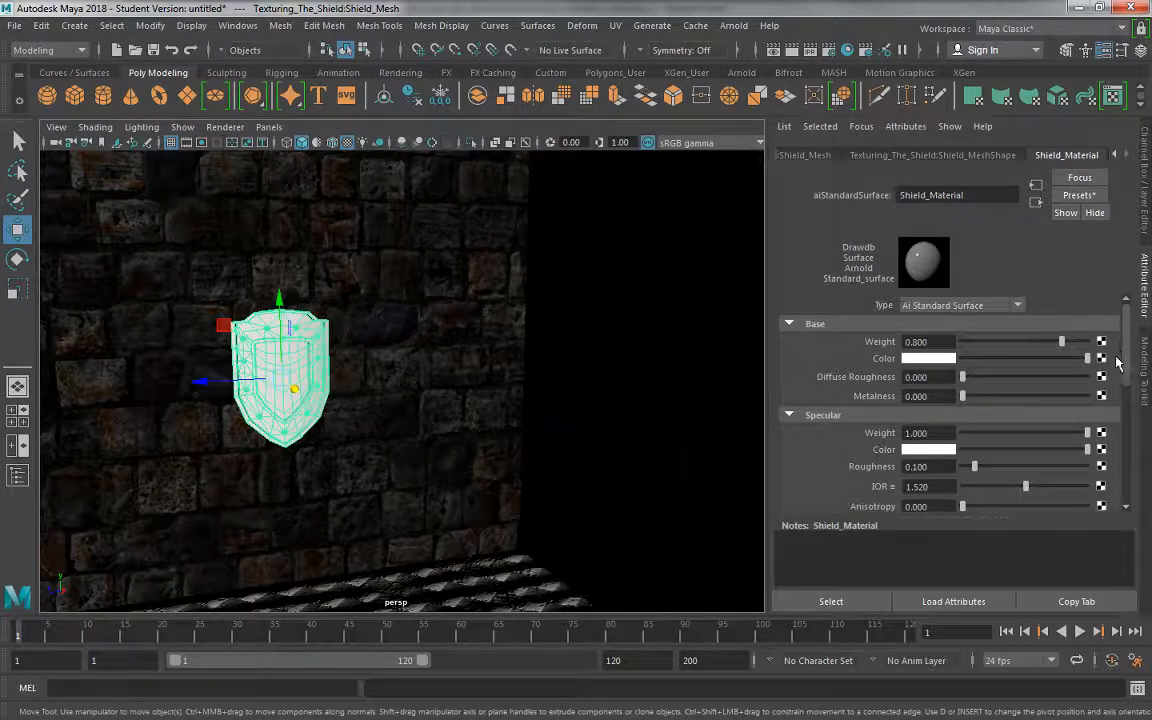
{"action": "left_click", "coordinate": [1101, 360]}
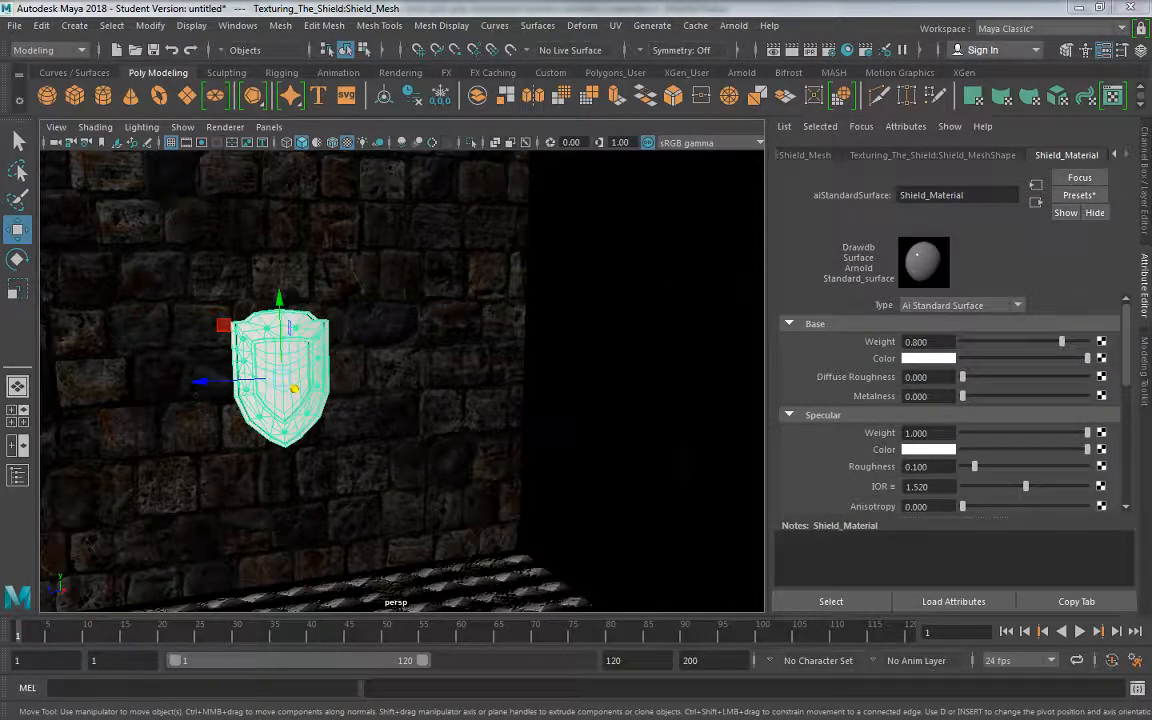
{"action": "left_click", "coordinate": [578, 326]}
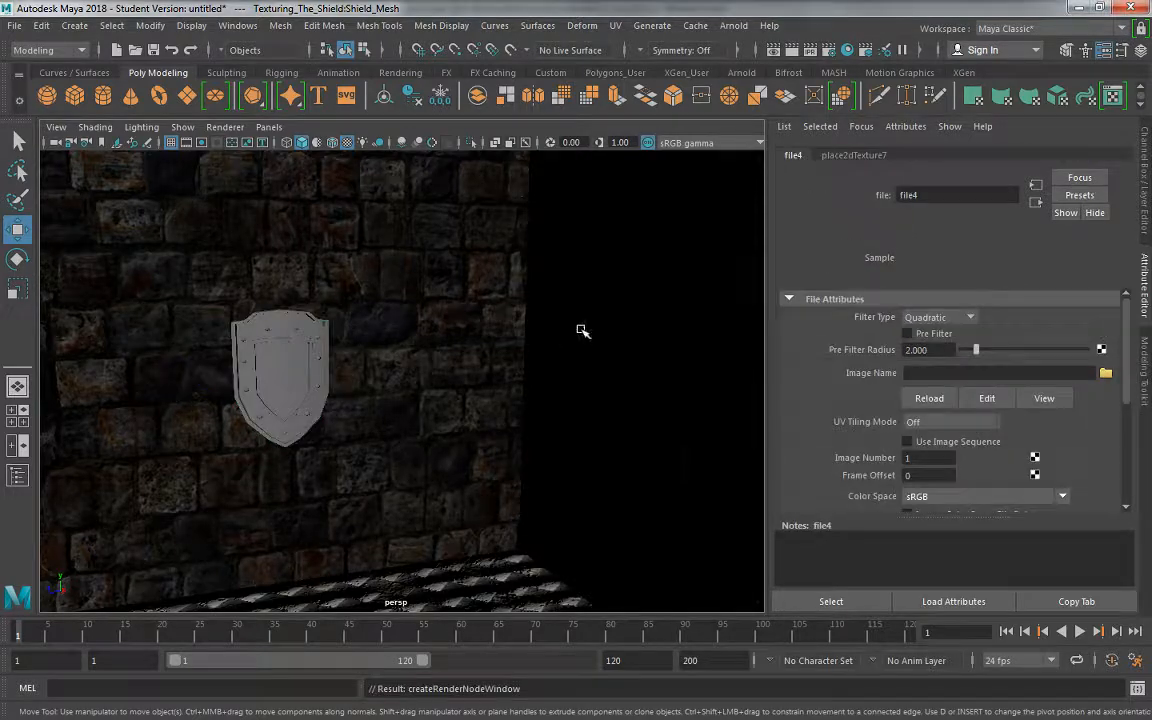
{"action": "left_click", "coordinate": [1105, 374]}
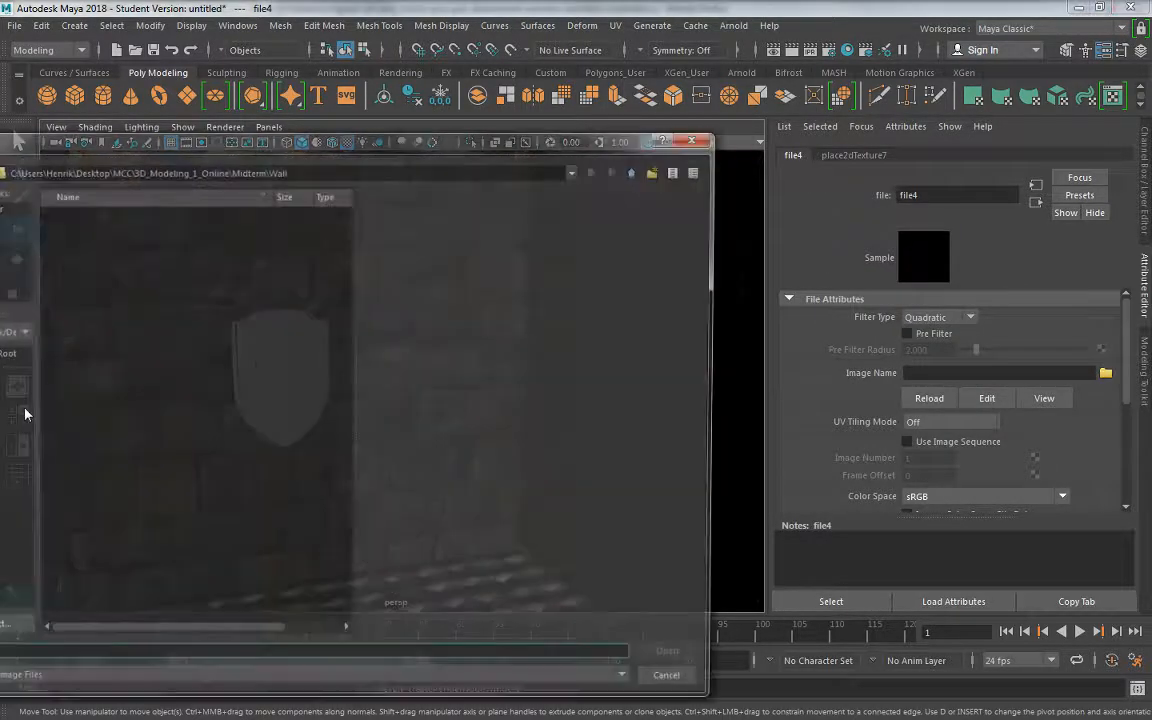
{"action": "left_click", "coordinate": [639, 172]}
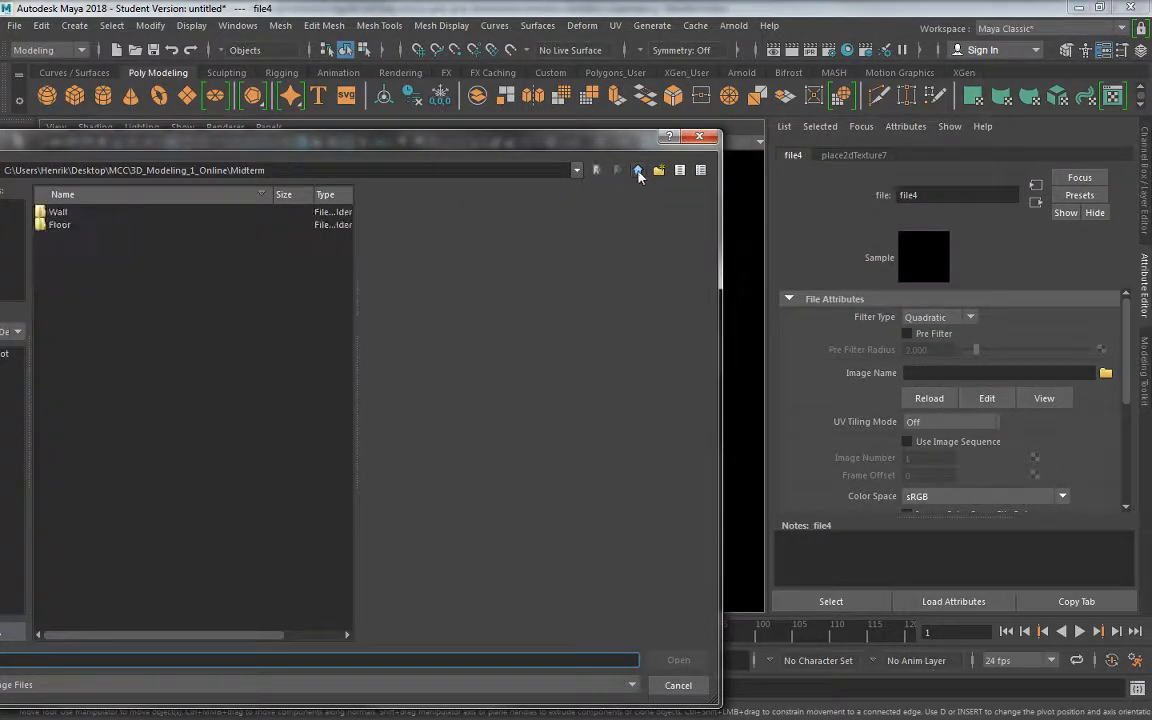
{"action": "left_click", "coordinate": [639, 172]}
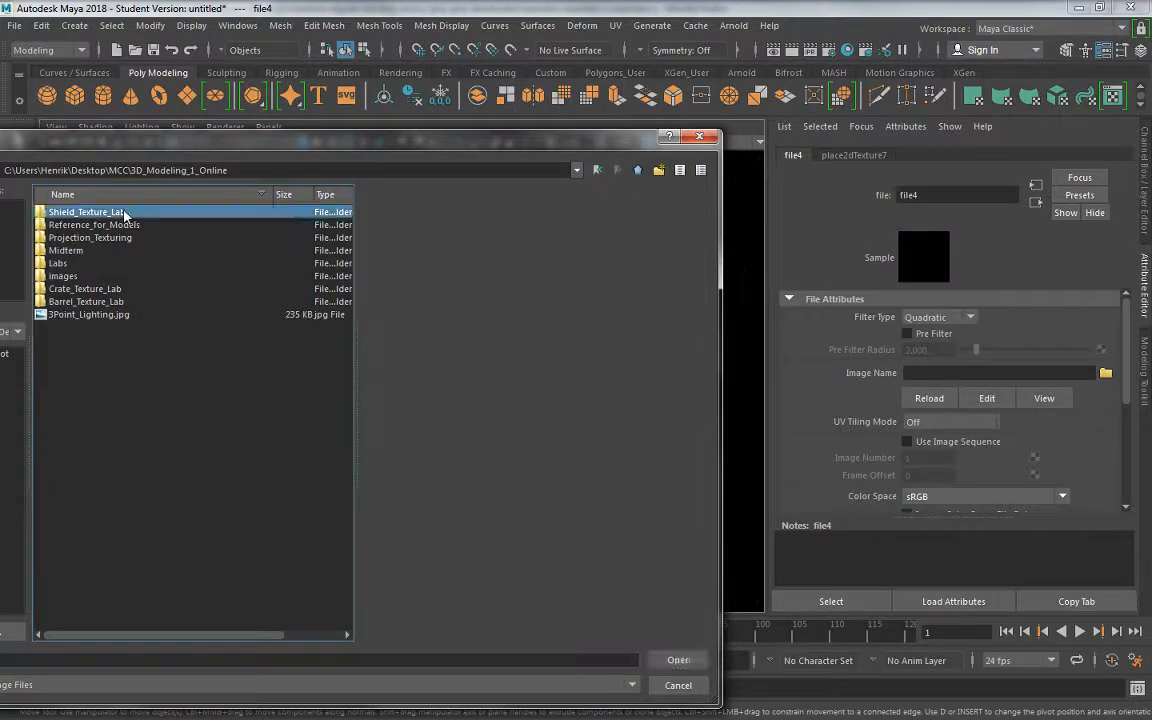
{"action": "double_click", "coordinate": [120, 213]}
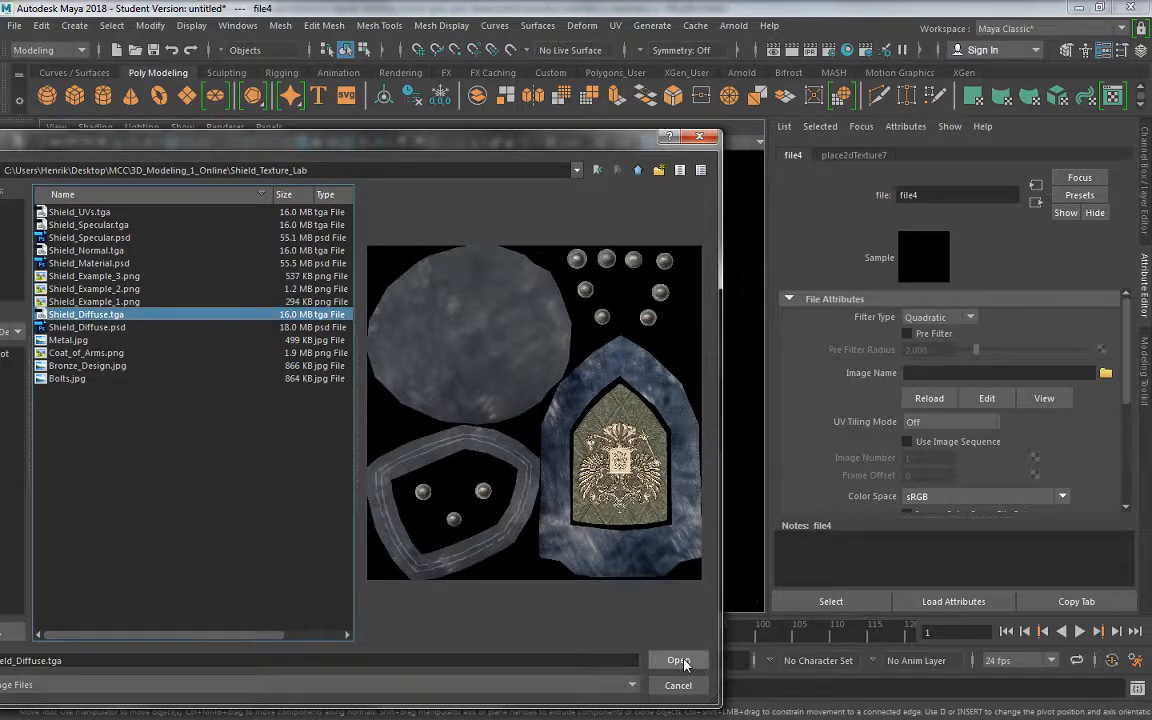
{"action": "left_click", "coordinate": [672, 660]}
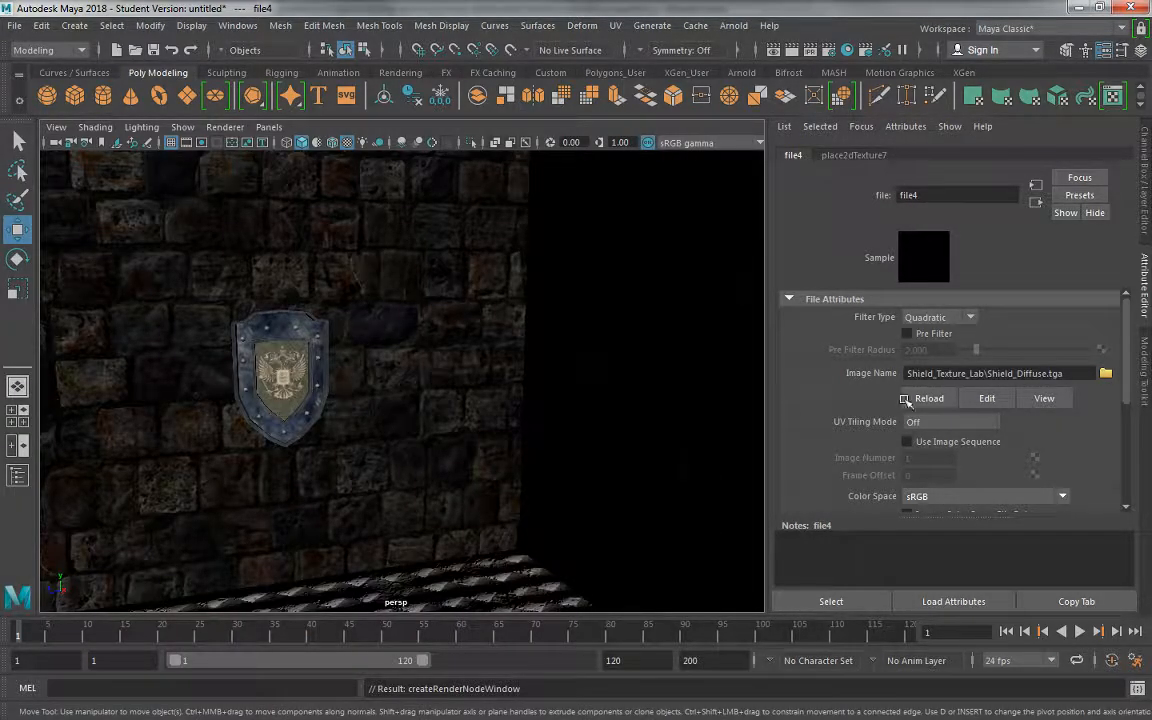
Connect a file texture to Shield_Material's specular color and load Shield_Specular.tga
{"action": "left_click", "coordinate": [277, 380]}
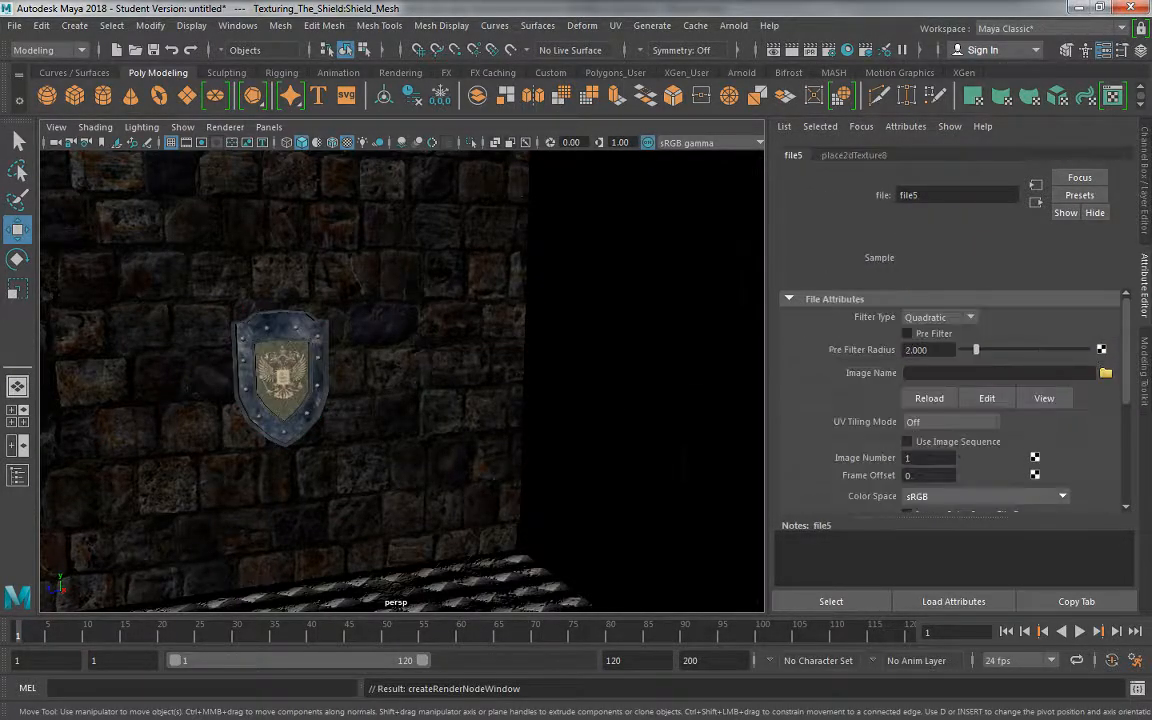
{"action": "left_click", "coordinate": [1105, 372]}
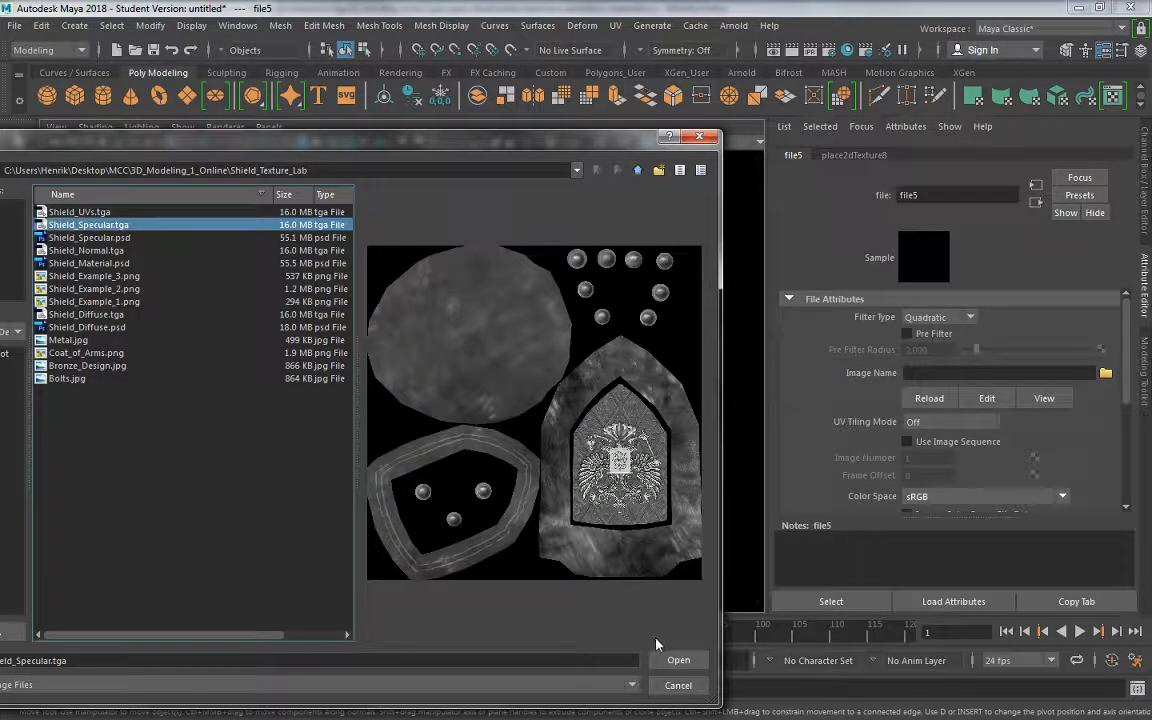
{"action": "left_click", "coordinate": [678, 660]}
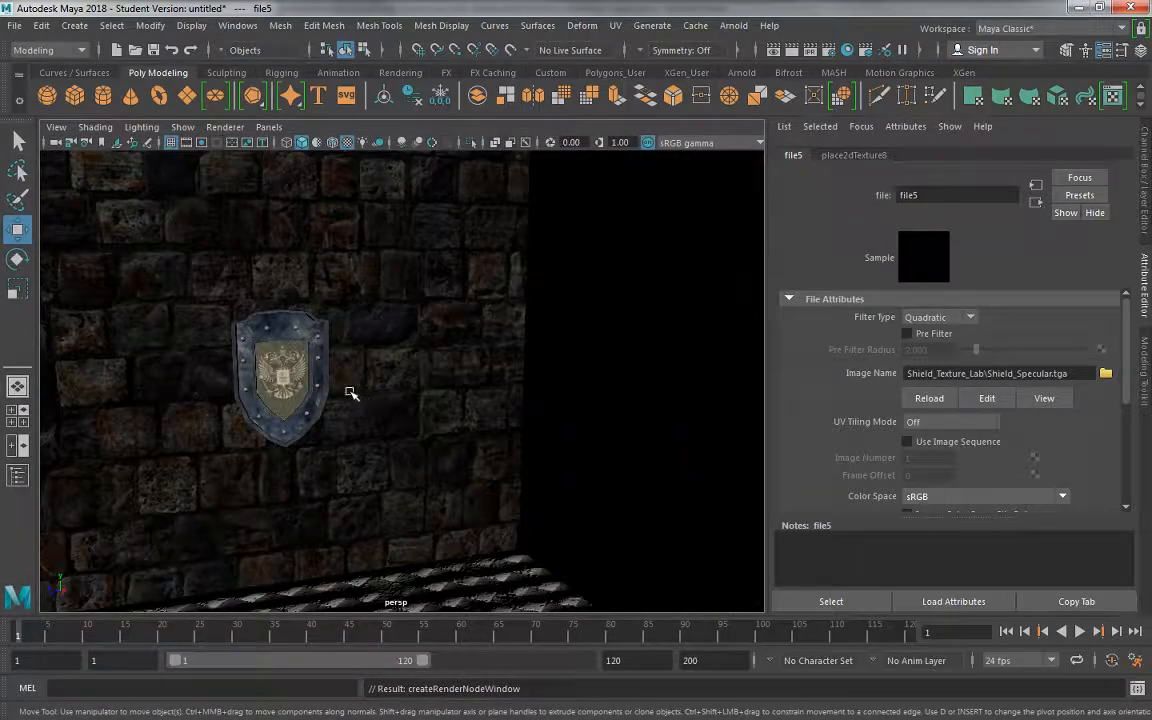
Connect a file texture to Shield_Material's bump mapping and set the bump to be used as Tangent Space Normals
{"action": "left_click", "coordinate": [290, 391]}
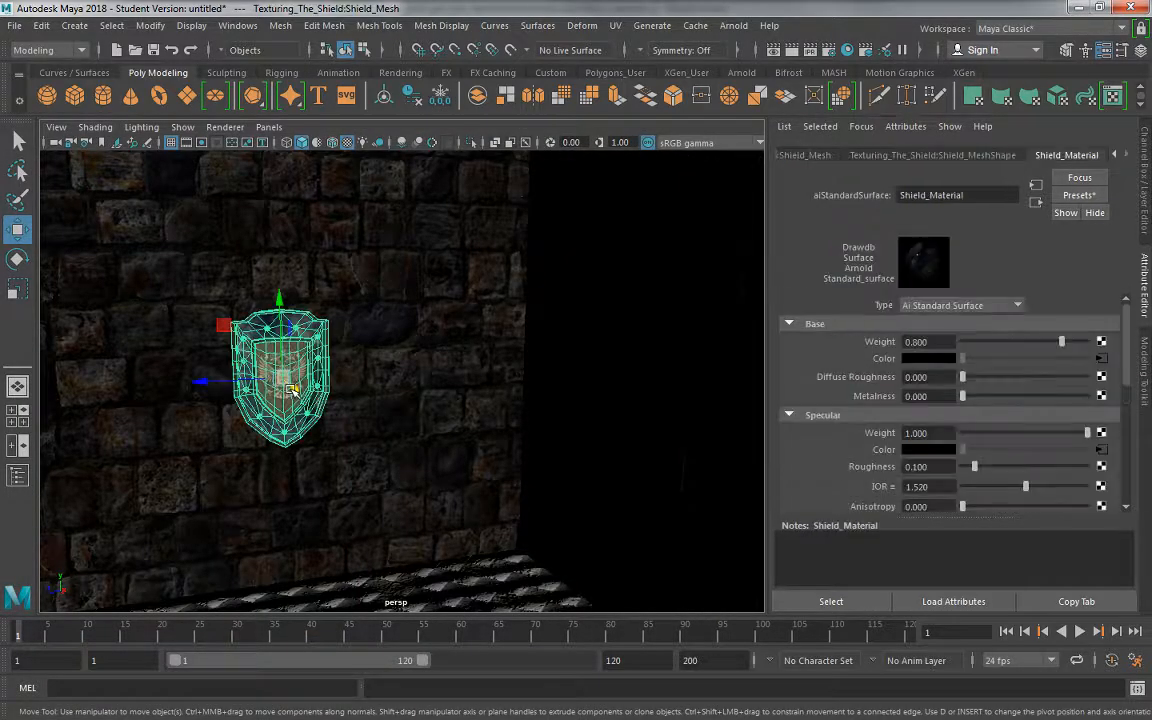
{"action": "scroll", "coordinate": [967, 430], "scroll_direction": "down", "scroll_amount": 3}
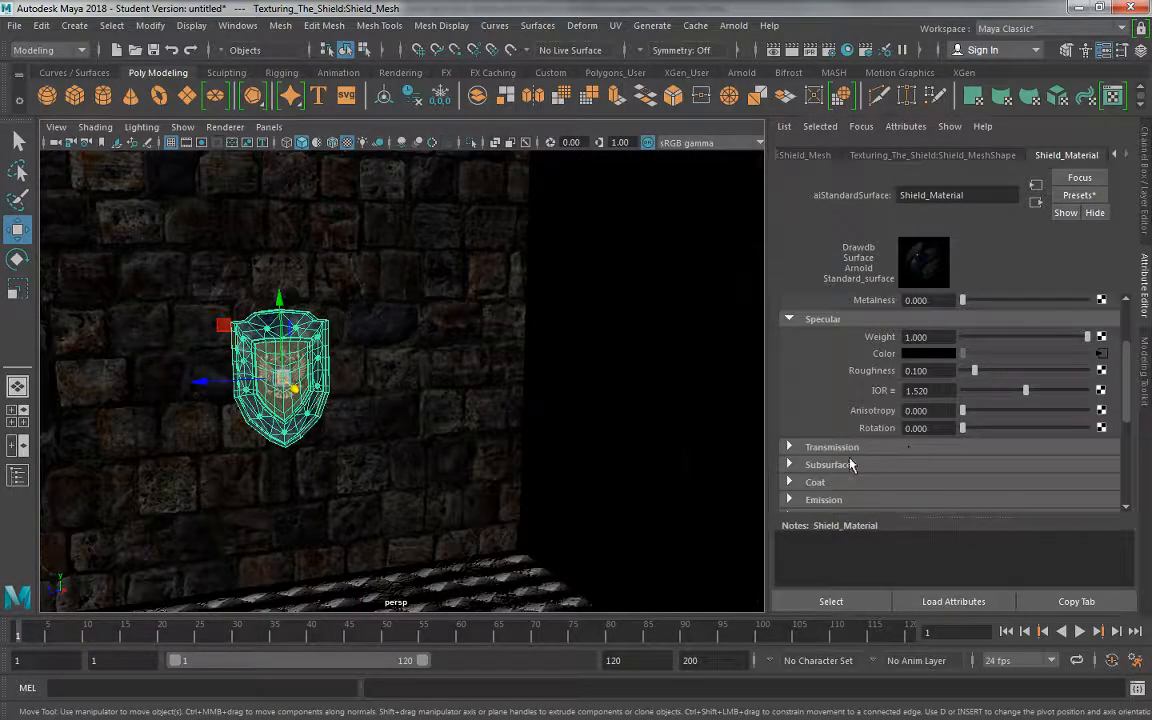
{"action": "scroll", "coordinate": [850, 465], "scroll_direction": "down", "scroll_amount": 1}
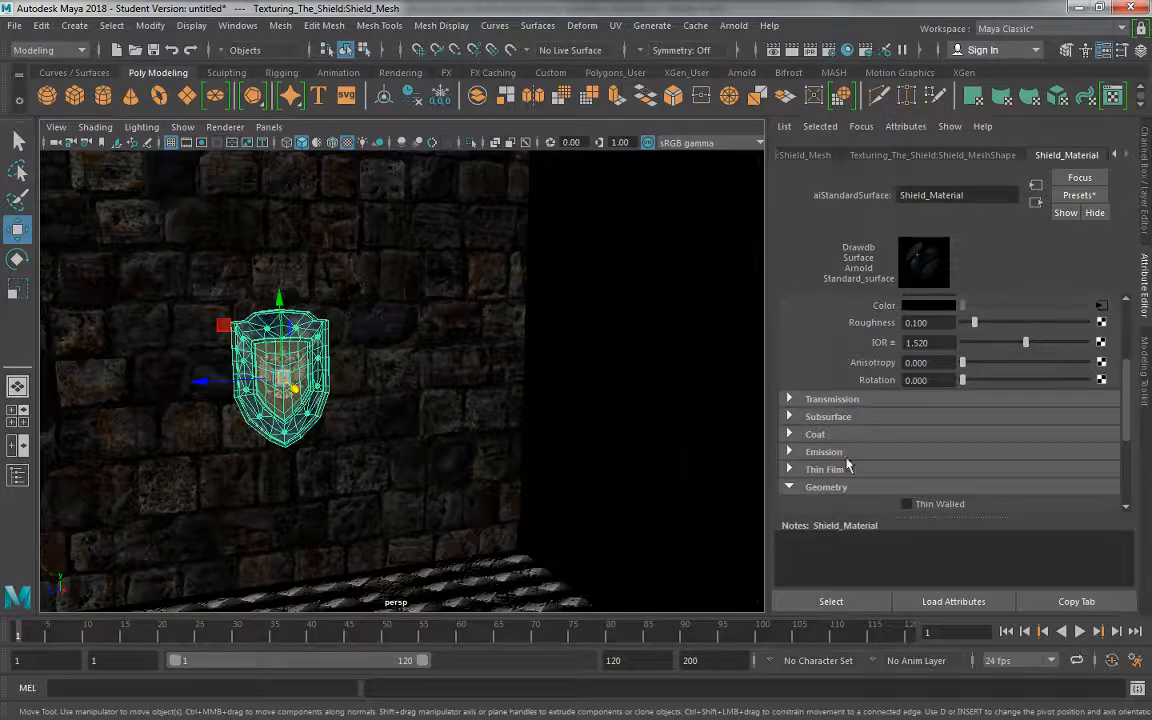
{"action": "scroll", "coordinate": [840, 435], "scroll_direction": "down", "scroll_amount": 1}
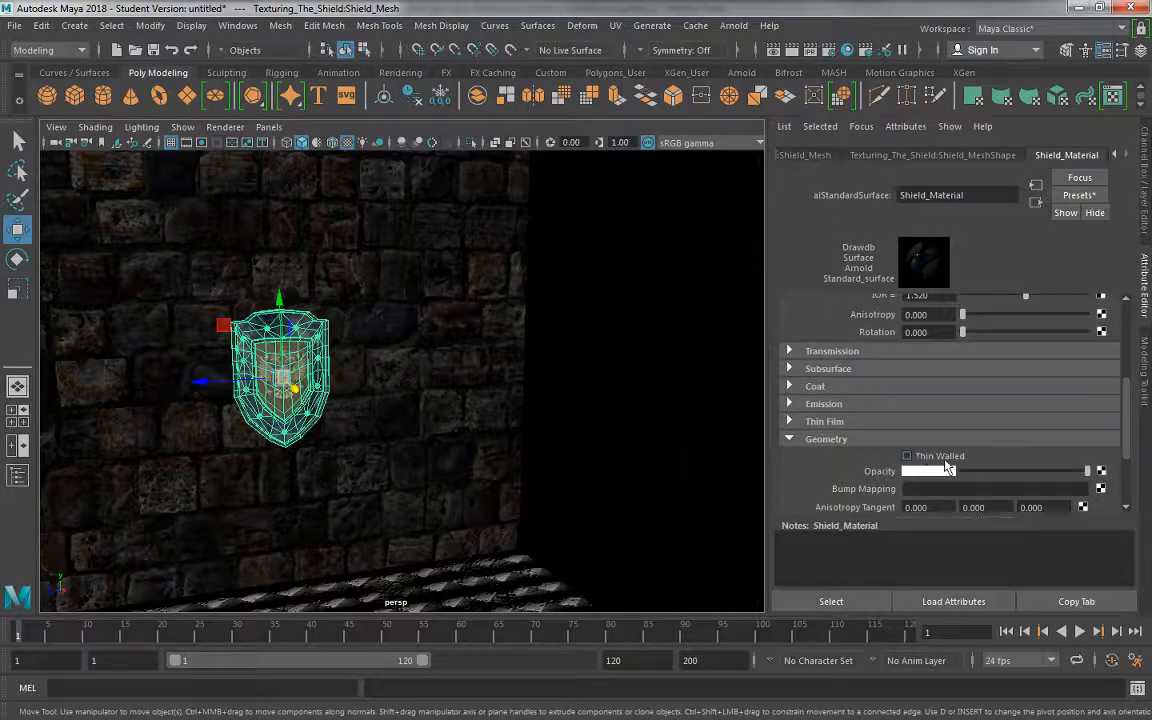
{"action": "left_click", "coordinate": [1101, 489]}
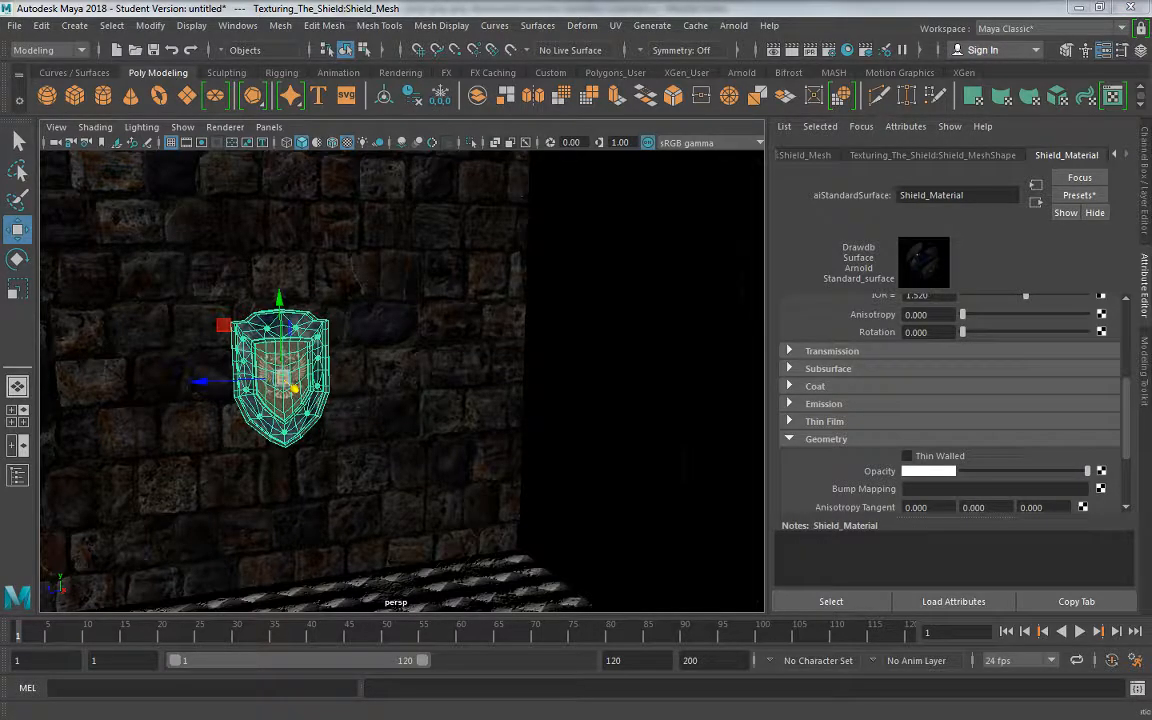
{"action": "left_click", "coordinate": [550, 440]}
{"action": "left_click", "coordinate": [976, 350]}
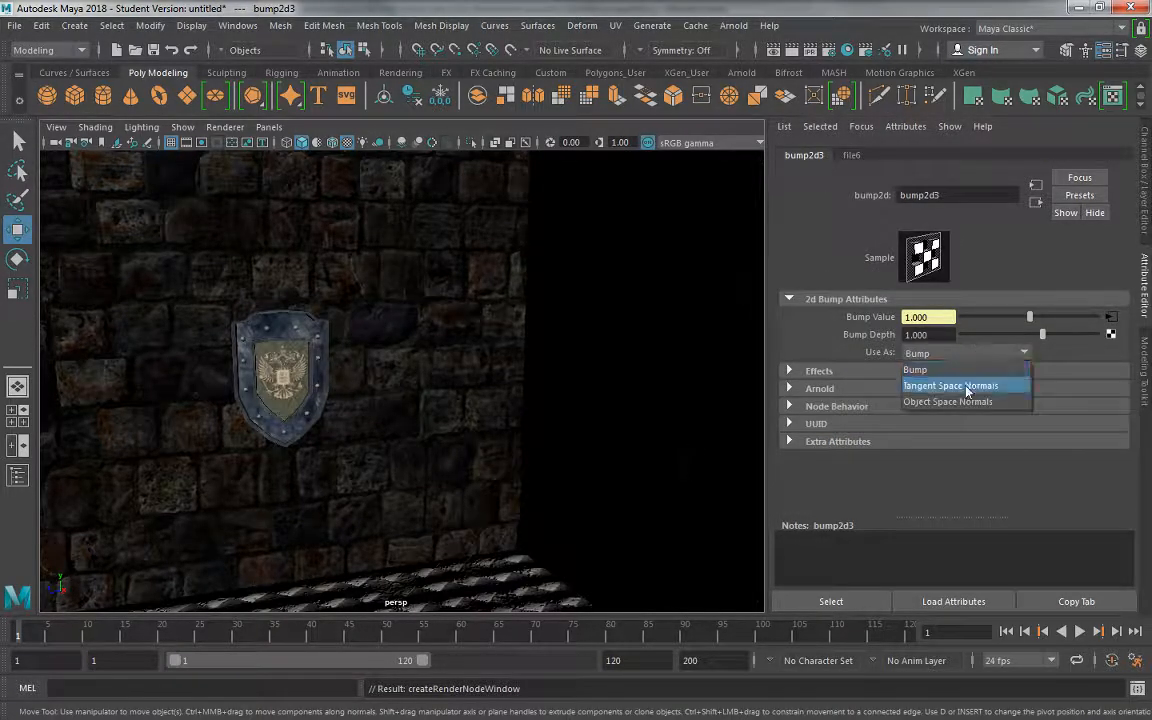
{"action": "left_click", "coordinate": [950, 378]}
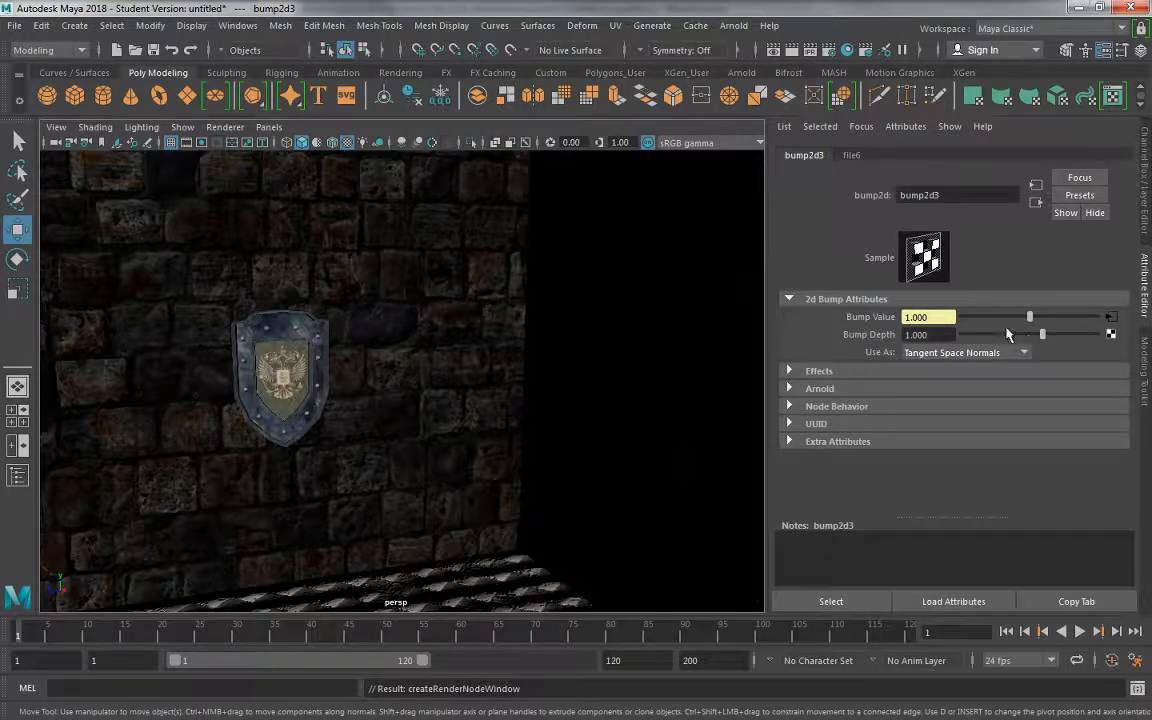
Rename the shield's bump file node as Shield_Normal_File and load Shield_Normal.tga from the Shield_Texture_Lab folder into it
{"action": "left_click", "coordinate": [861, 160]}
{"action": "left_click_drag", "start_coordinate": [938, 195], "coordinate": [780, 170]}
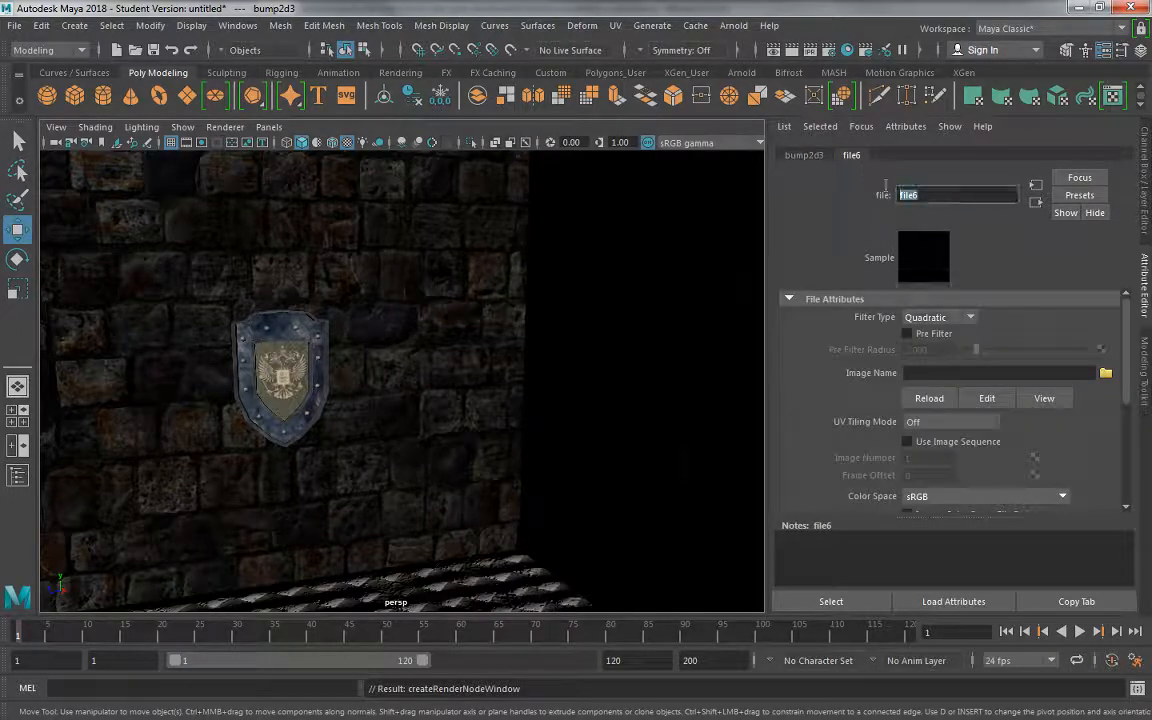
{"action": "type", "text": "Shield_Normal_File"}
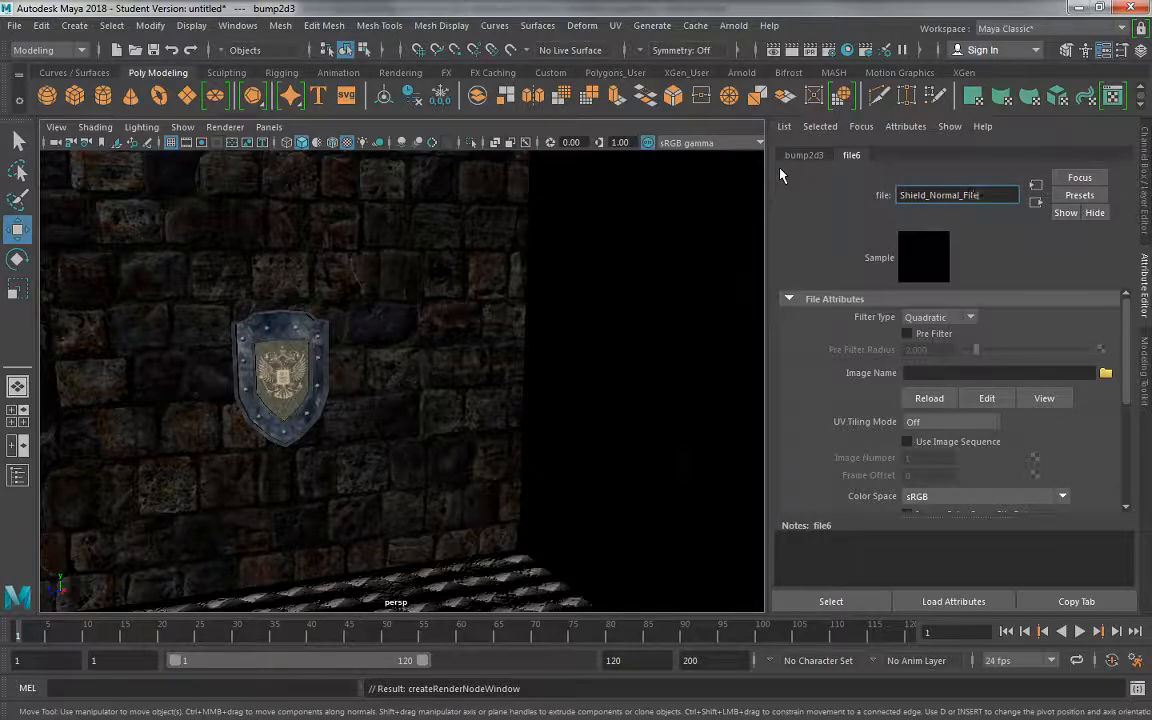
{"action": "key", "text": "Return"}
{"action": "left_click", "coordinate": [1105, 372]}
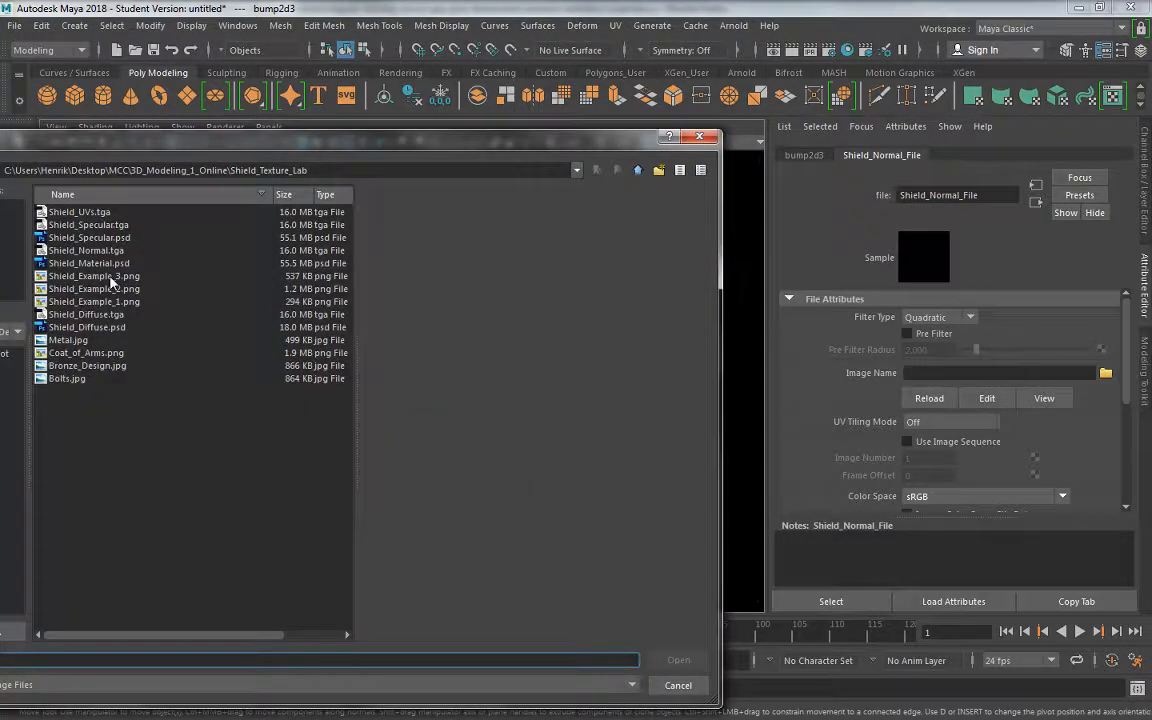
{"action": "left_click", "coordinate": [111, 277]}
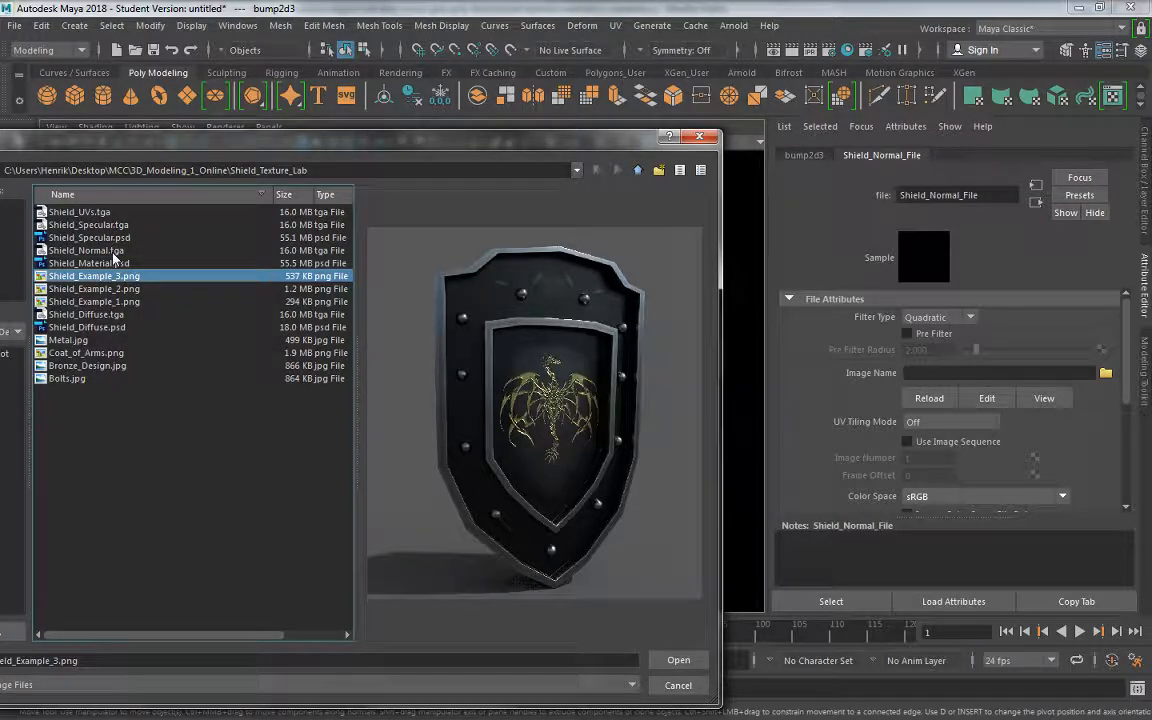
{"action": "double_click", "coordinate": [112, 251]}
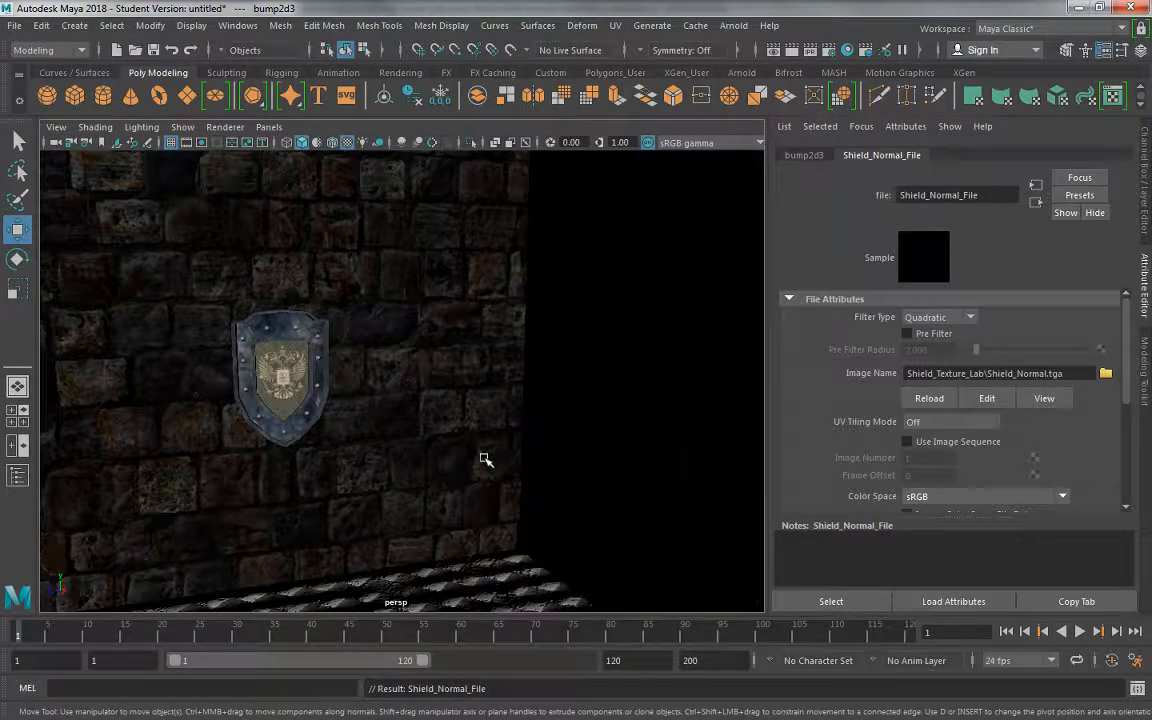
Examine the normal-mapped shield up close and from several angles, and check its place on the stone wall
{"action": "left_click_drag", "start_coordinate": [334, 412], "coordinate": [366, 408], "text": "alt"}
{"action": "middle_click_drag", "start_coordinate": [366, 408], "coordinate": [424, 406], "text": "alt"}
{"action": "right_click_drag", "start_coordinate": [424, 406], "coordinate": [442, 616], "text": "alt"}
{"action": "left_click_drag", "start_coordinate": [425, 510], "coordinate": [307, 500], "text": "alt"}
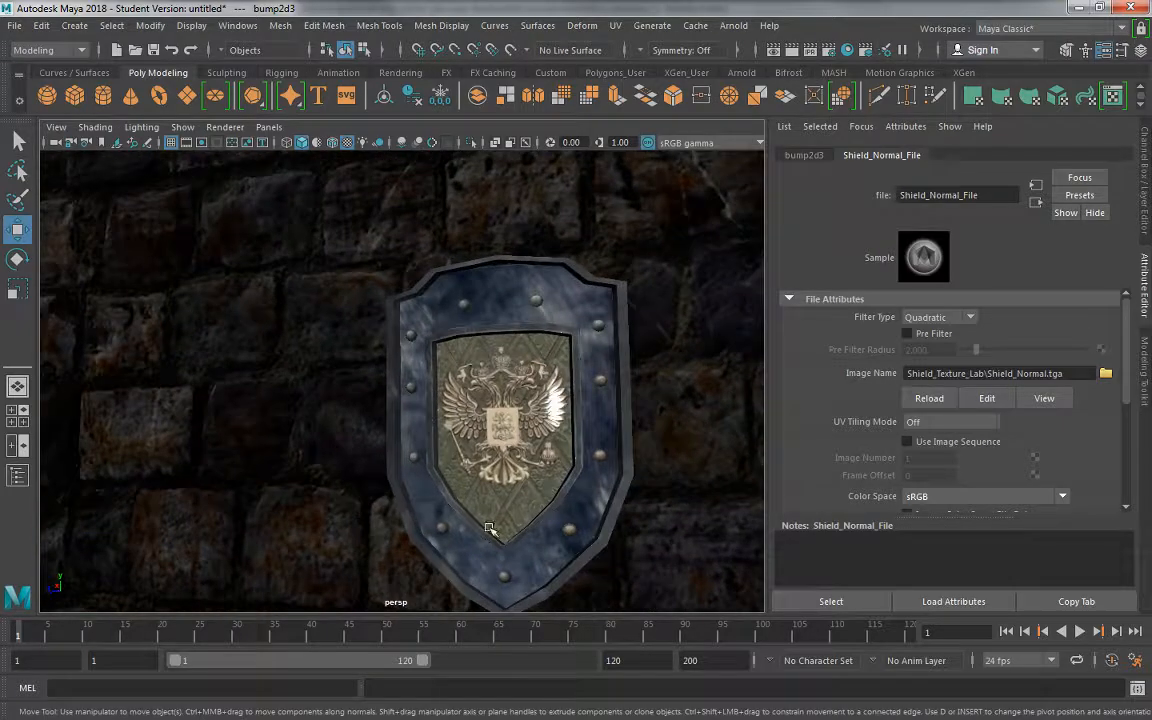
{"action": "right_click_drag", "start_coordinate": [490, 528], "coordinate": [260, 319], "text": "alt"}
{"action": "left_click_drag", "start_coordinate": [340, 395], "coordinate": [495, 450], "text": "alt"}
{"action": "right_click_drag", "start_coordinate": [400, 400], "coordinate": [290, 350], "text": "alt"}
{"action": "middle_click_drag", "start_coordinate": [437, 442], "coordinate": [409, 482], "text": "alt"}
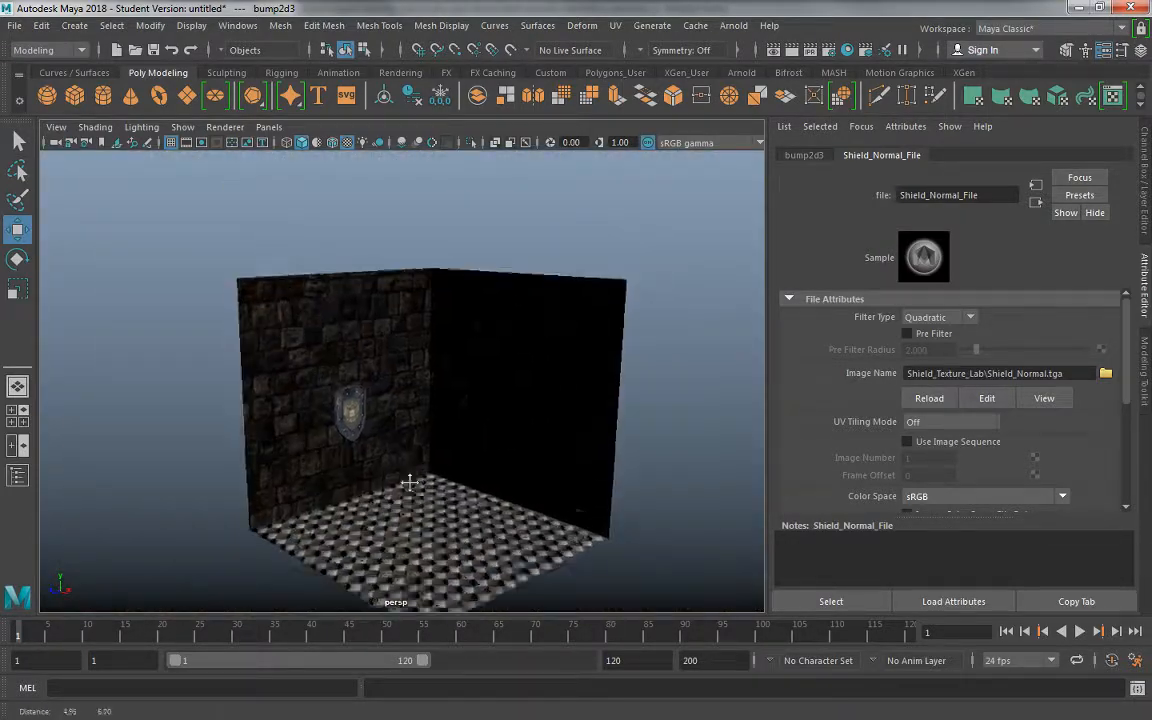
{"action": "left_click_drag", "start_coordinate": [409, 482], "coordinate": [450, 492], "text": "alt"}
{"action": "scroll", "coordinate": [400, 498], "scroll_direction": "up", "scroll_amount": 6}
{"action": "right_click_drag", "start_coordinate": [450, 492], "coordinate": [340, 430], "text": "alt"}
{"action": "middle_click_drag", "start_coordinate": [360, 452], "coordinate": [370, 447], "text": "alt"}
{"action": "left_click_drag", "start_coordinate": [348, 451], "coordinate": [310, 400], "text": "alt"}
{"action": "left_click", "coordinate": [315, 405]}
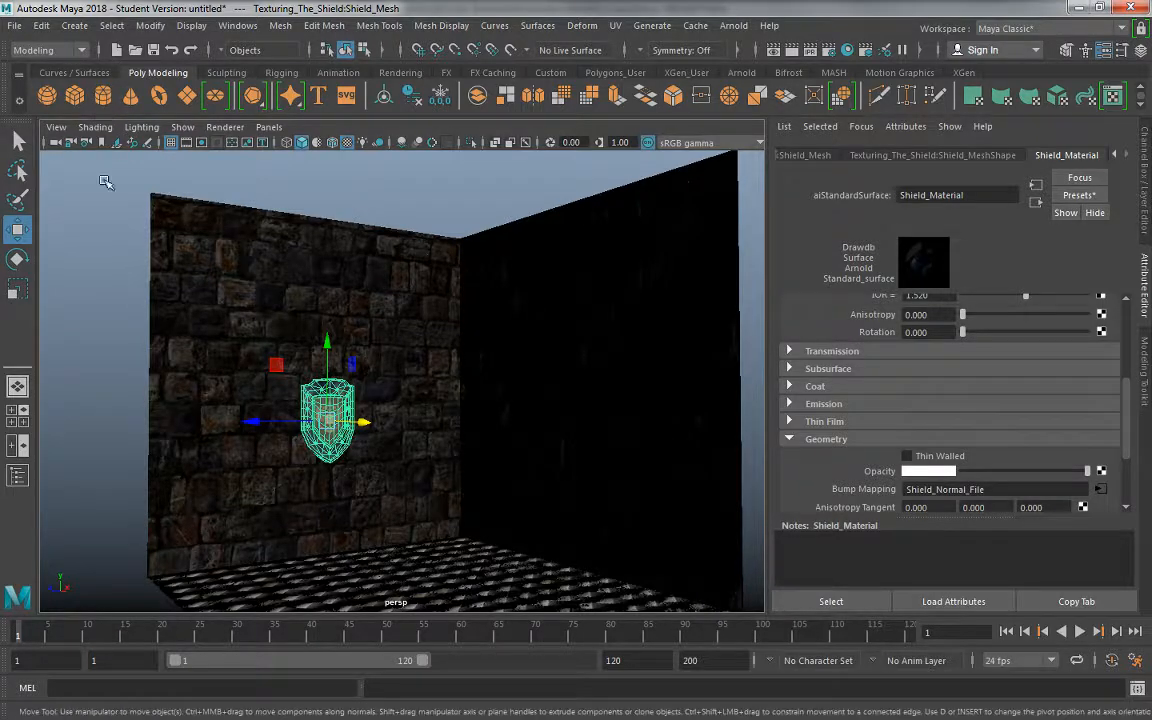
{"action": "left_click", "coordinate": [110, 228]}
Import Barrel.mb from the 3D_Modeling_1_Online project's Labs folder into the scene, accepting the student version notice
{"action": "left_click", "coordinate": [15, 25]}
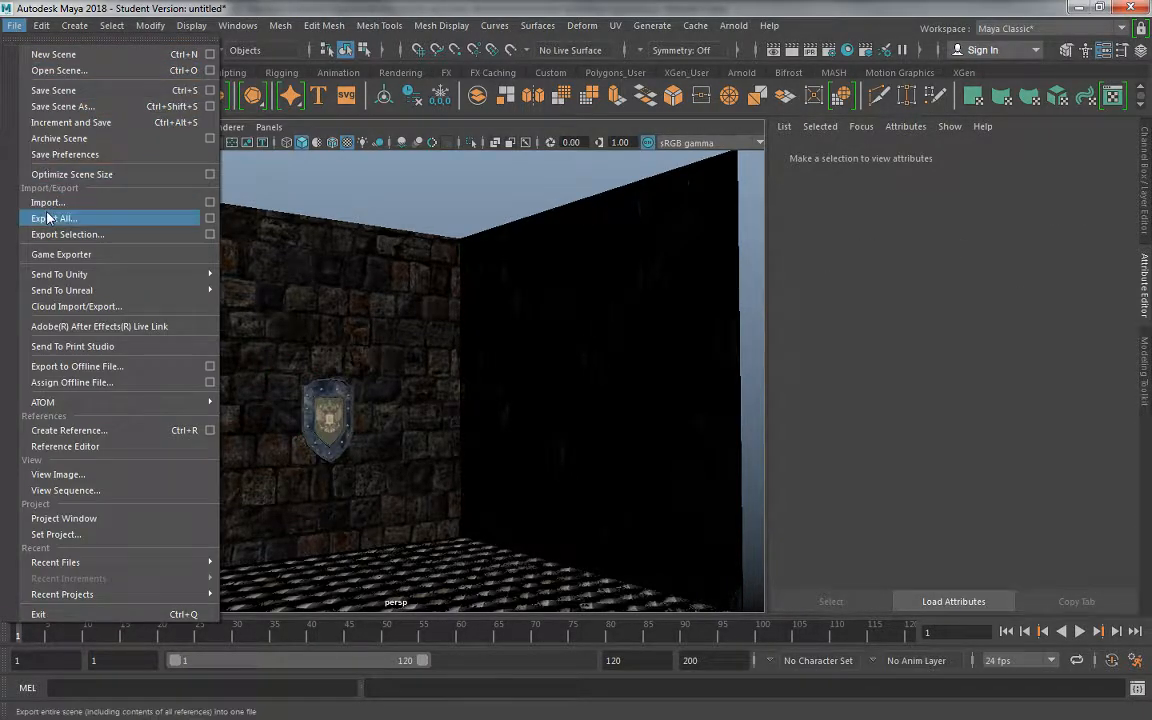
{"action": "left_click", "coordinate": [47, 202]}
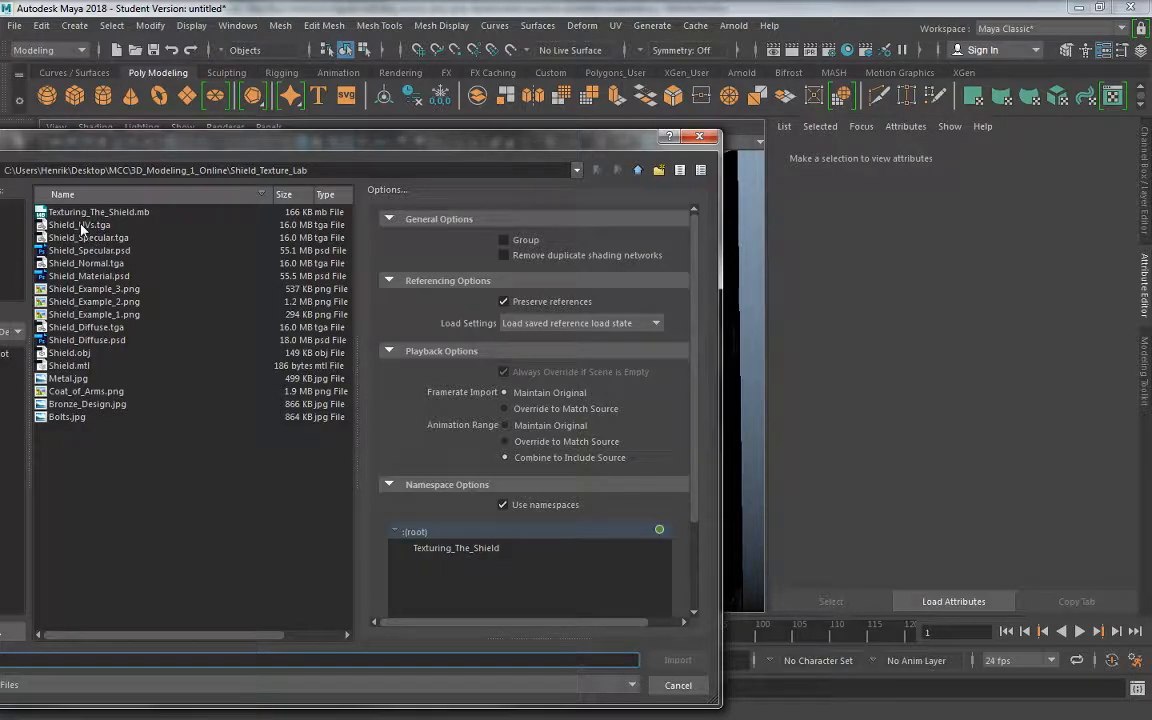
{"action": "left_click", "coordinate": [91, 226]}
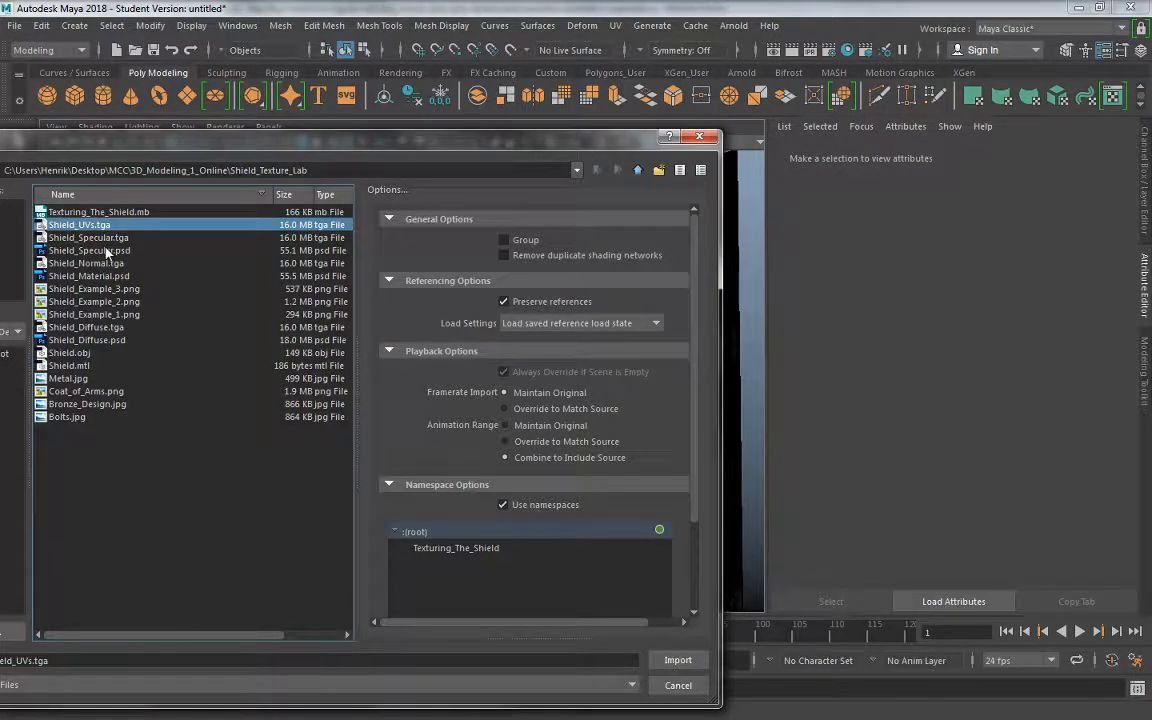
{"action": "left_click", "coordinate": [346, 241]}
{"action": "left_click", "coordinate": [637, 171]}
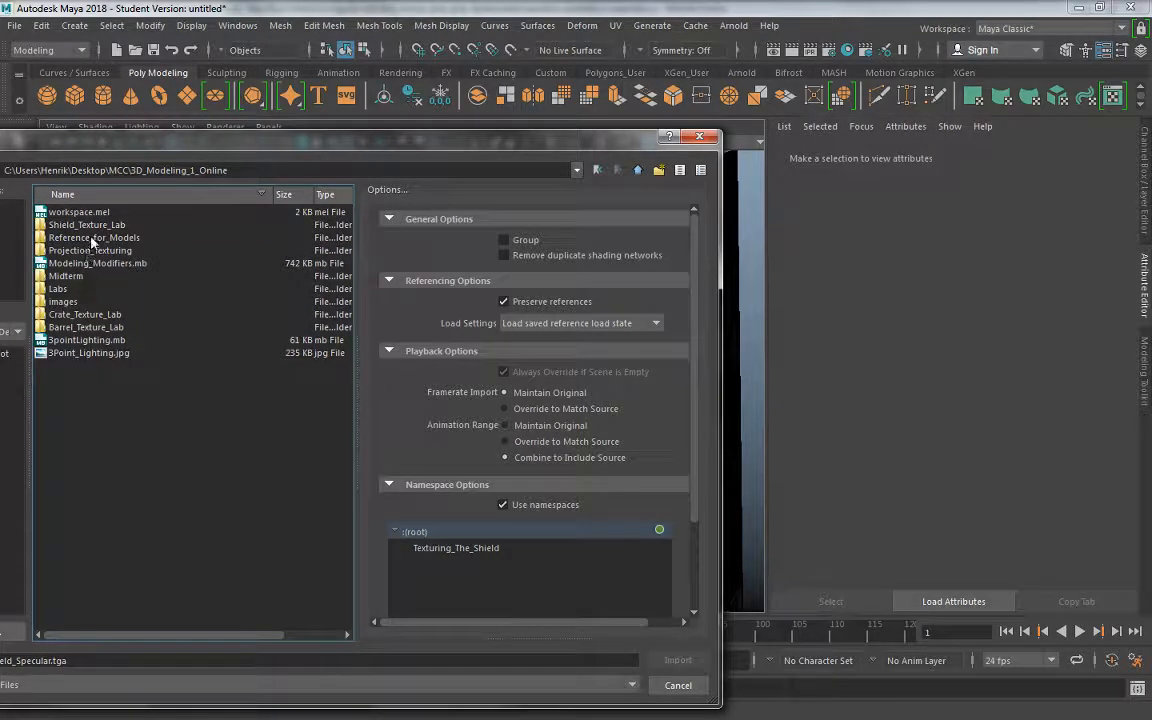
{"action": "left_click", "coordinate": [86, 328]}
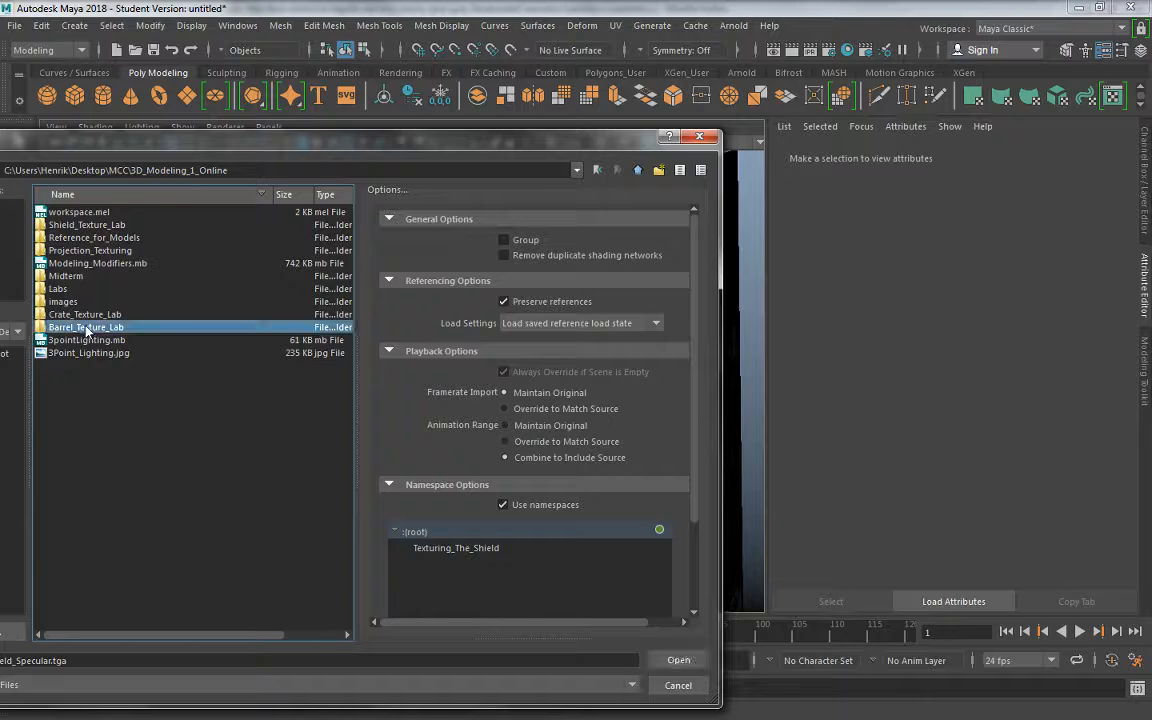
{"action": "double_click", "coordinate": [136, 333]}
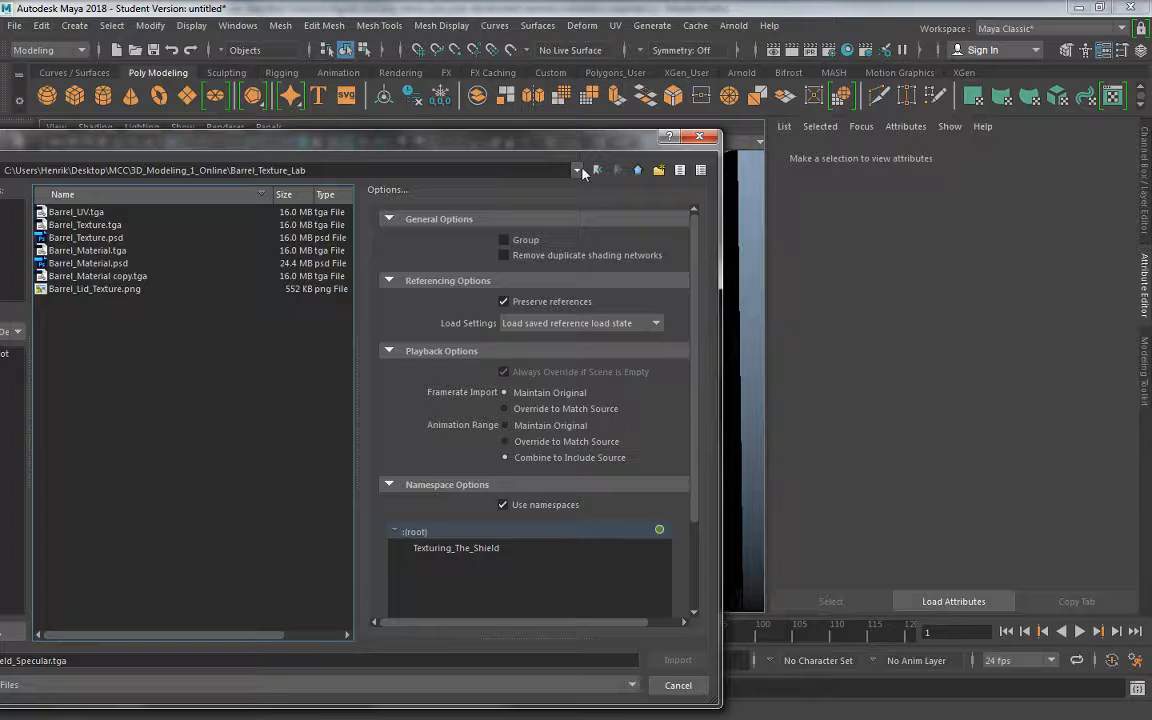
{"action": "left_click", "coordinate": [639, 171]}
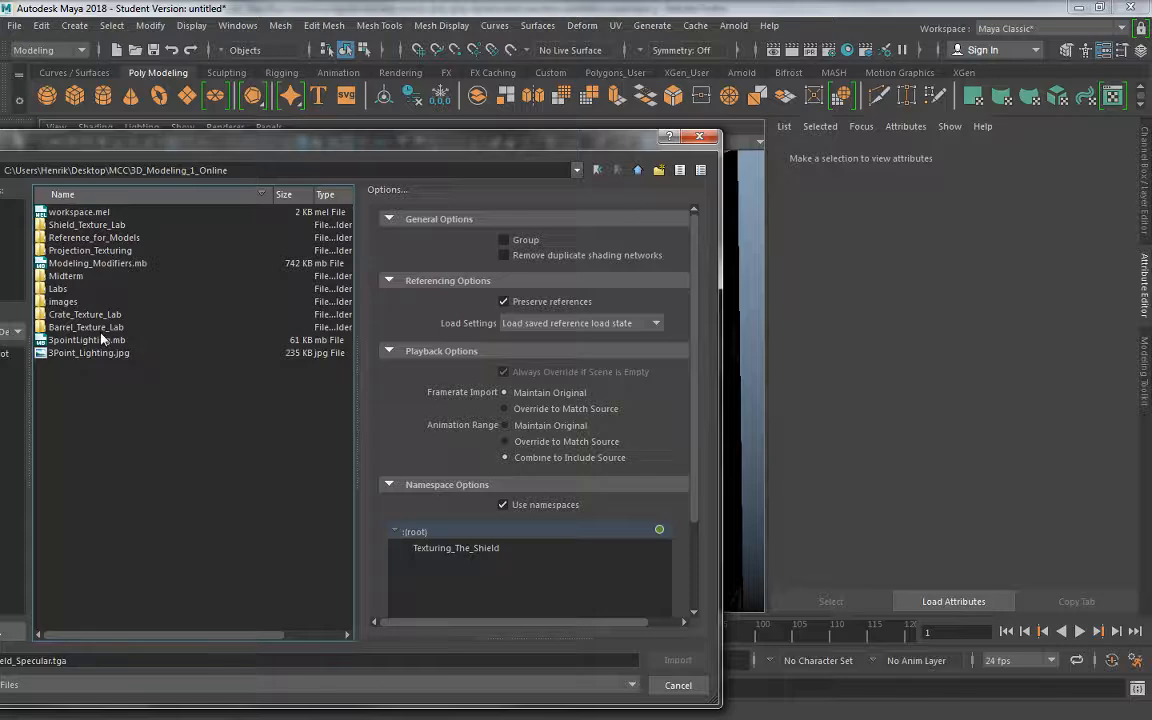
{"action": "double_click", "coordinate": [58, 289]}
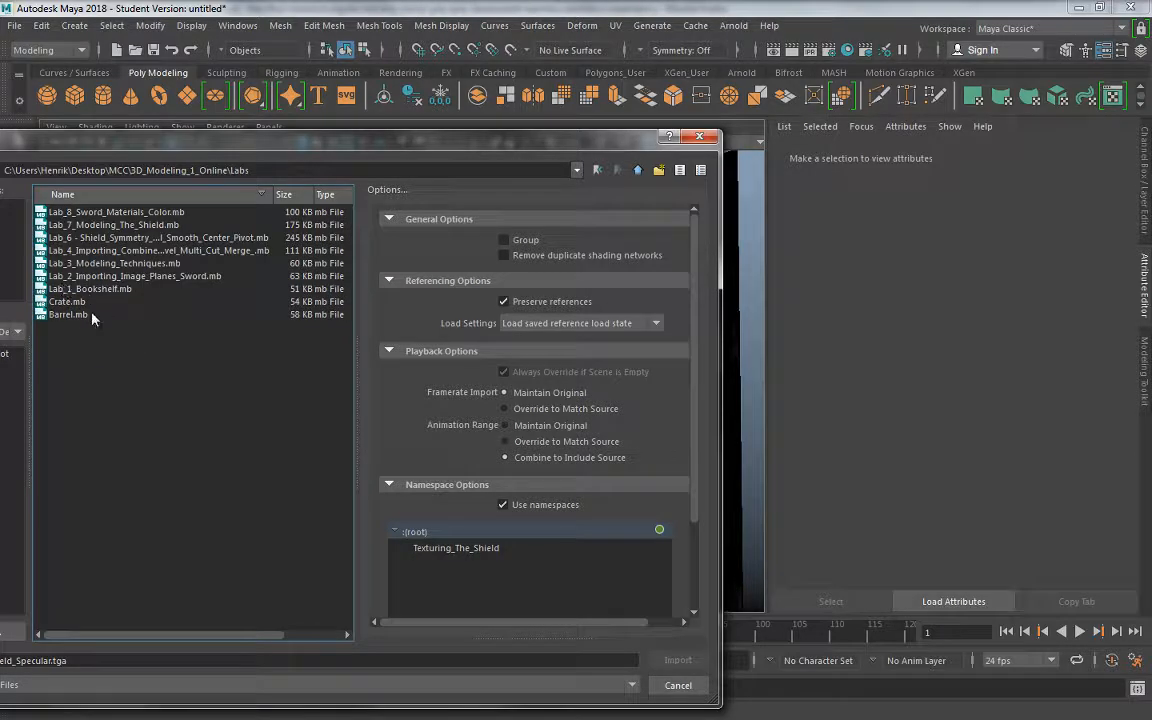
{"action": "left_click", "coordinate": [88, 315]}
{"action": "left_click", "coordinate": [676, 660]}
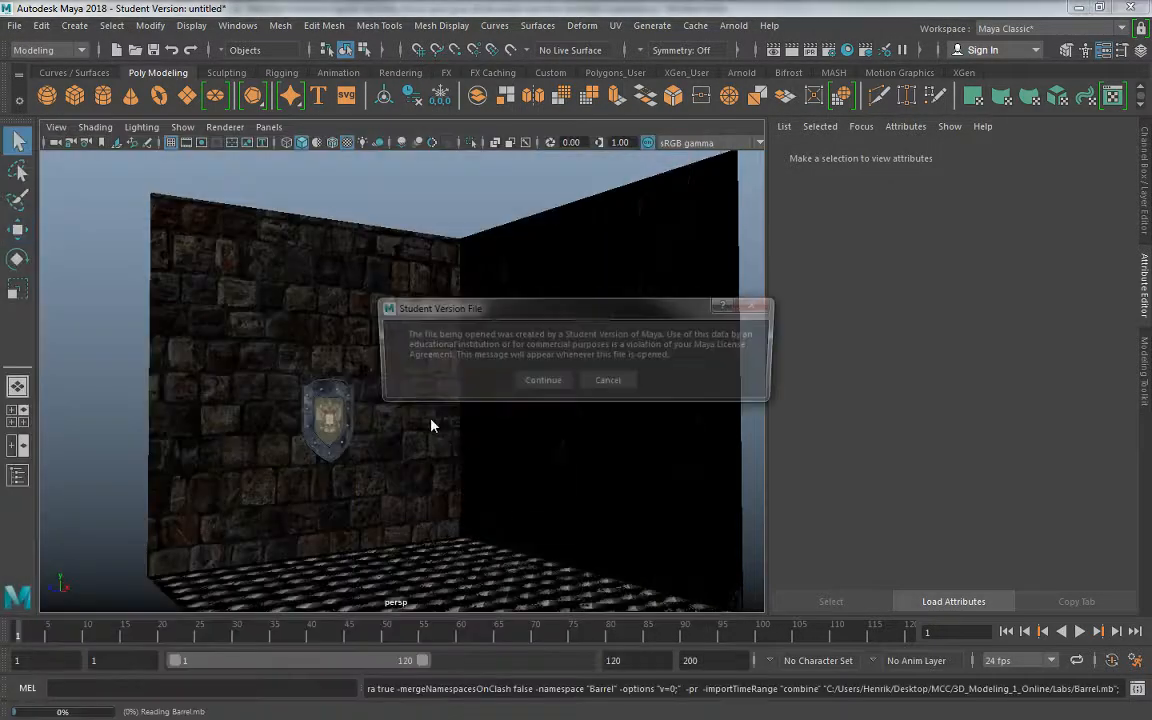
{"action": "left_click", "coordinate": [541, 380]}
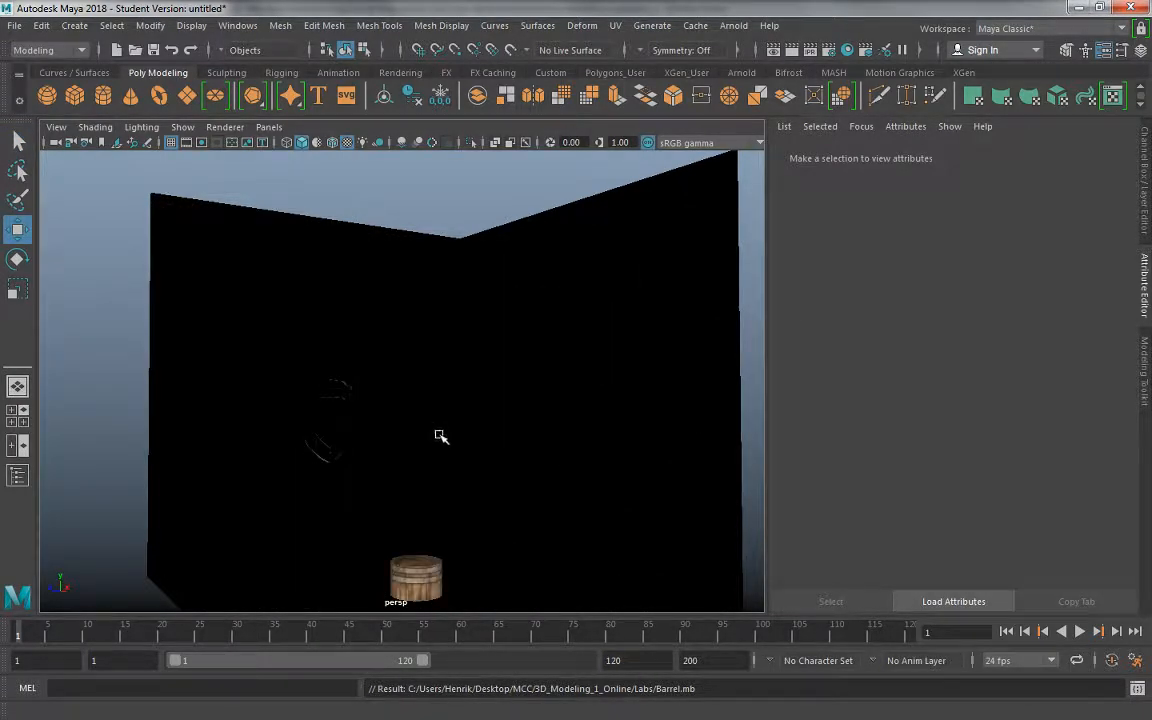
Raise the imported barrel vertically until its base rests on the checkered floor
{"action": "left_click_drag", "start_coordinate": [438, 435], "coordinate": [517, 427], "text": "alt"}
{"action": "middle_click_drag", "start_coordinate": [519, 428], "coordinate": [465, 383], "text": "alt"}
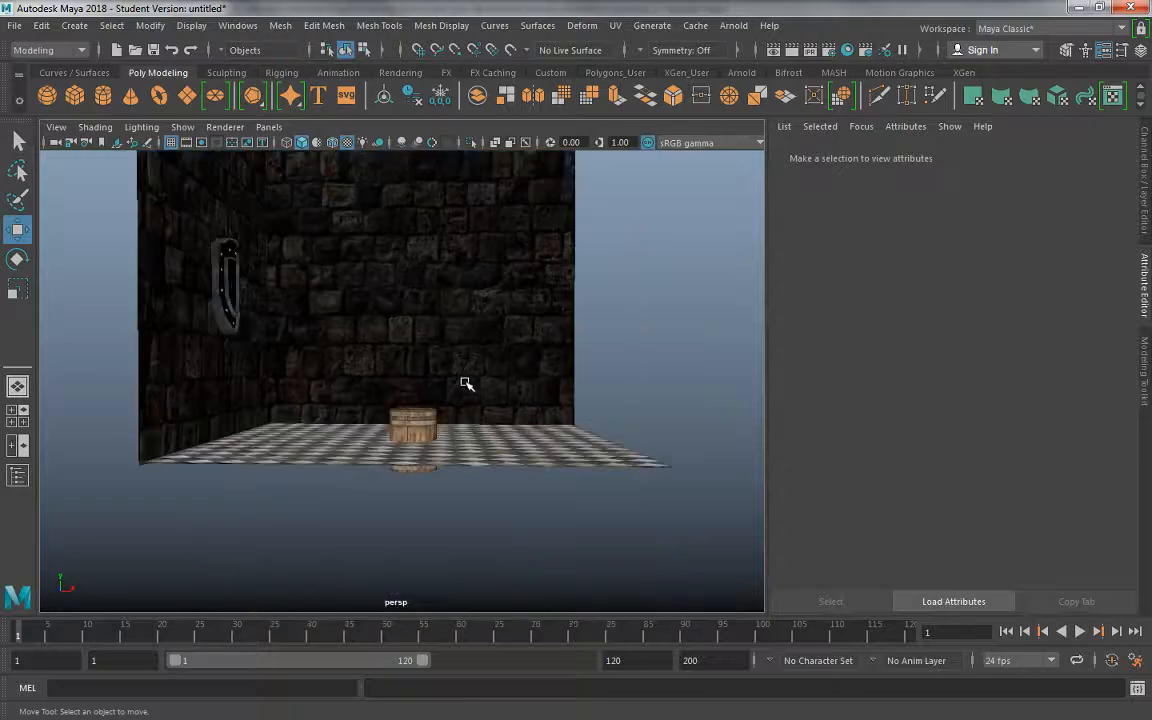
{"action": "left_click_drag", "start_coordinate": [465, 383], "coordinate": [422, 413], "text": "alt"}
{"action": "left_click", "coordinate": [415, 424]}
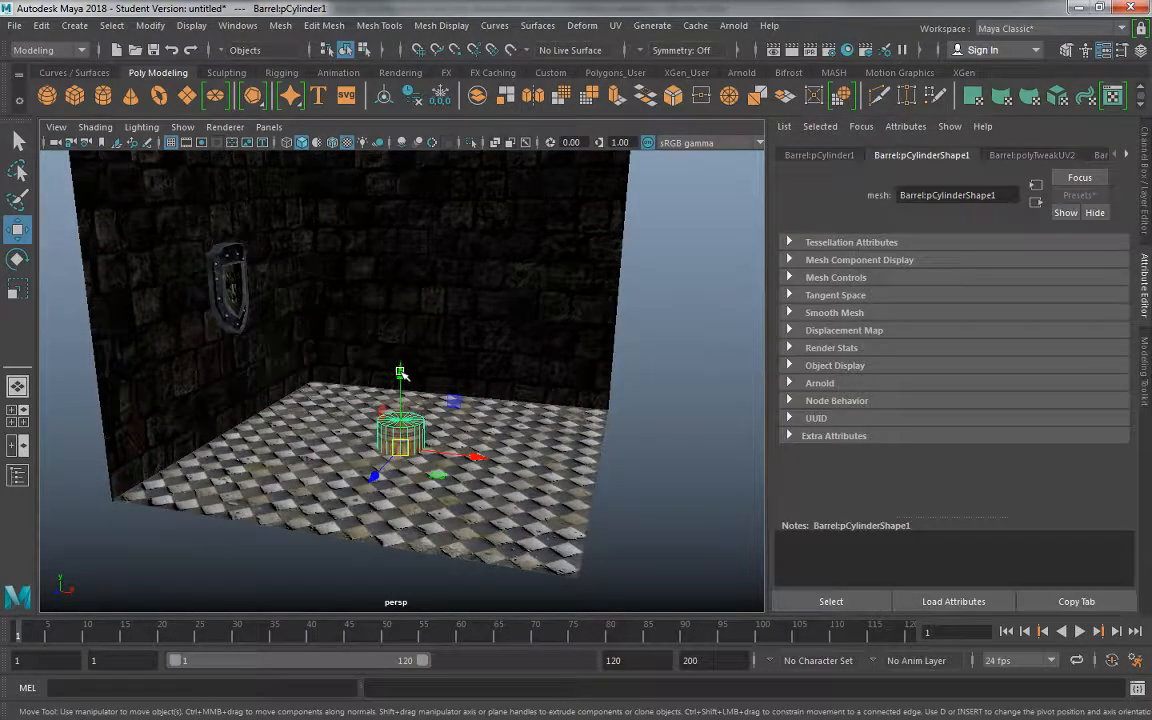
{"action": "left_click", "coordinate": [402, 329]}
{"action": "key", "text": "ctrl+z"}
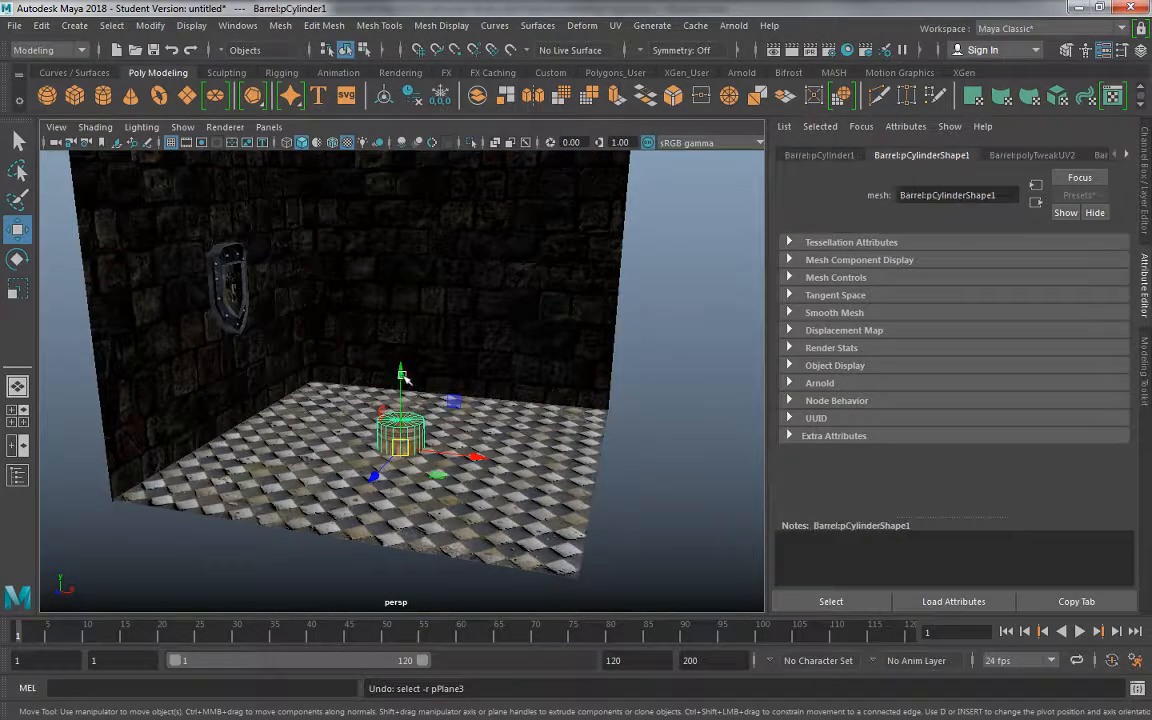
{"action": "left_click_drag", "start_coordinate": [402, 374], "coordinate": [406, 336]}
Scale the barrel up uniformly to about 3.07 in X and Z and 3.9 in Y, then raise it to about 3.84 cm
{"action": "key", "text": "r"}
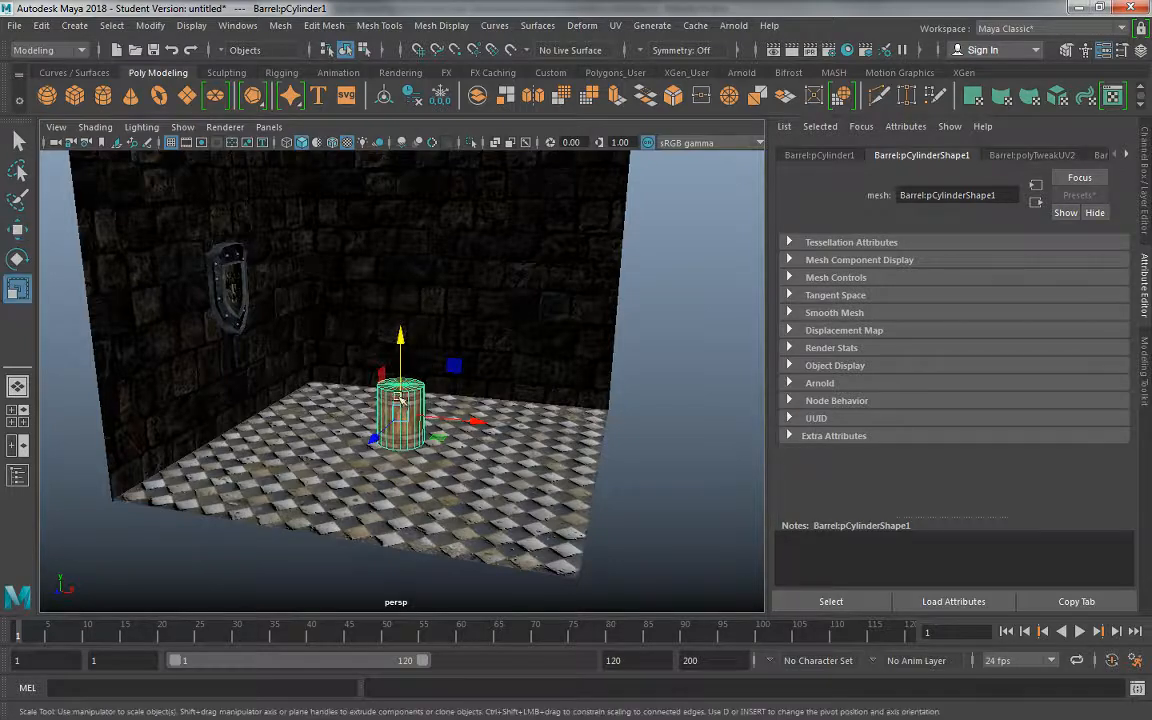
{"action": "mouse_move", "coordinate": [398, 399]}
{"action": "left_mouse_down"}
{"action": "mouse_move", "coordinate": [413, 405]}
{"action": "mouse_move", "coordinate": [386, 411]}
{"action": "left_mouse_up"}
{"action": "key", "text": "w"}
{"action": "key", "text": "r"}
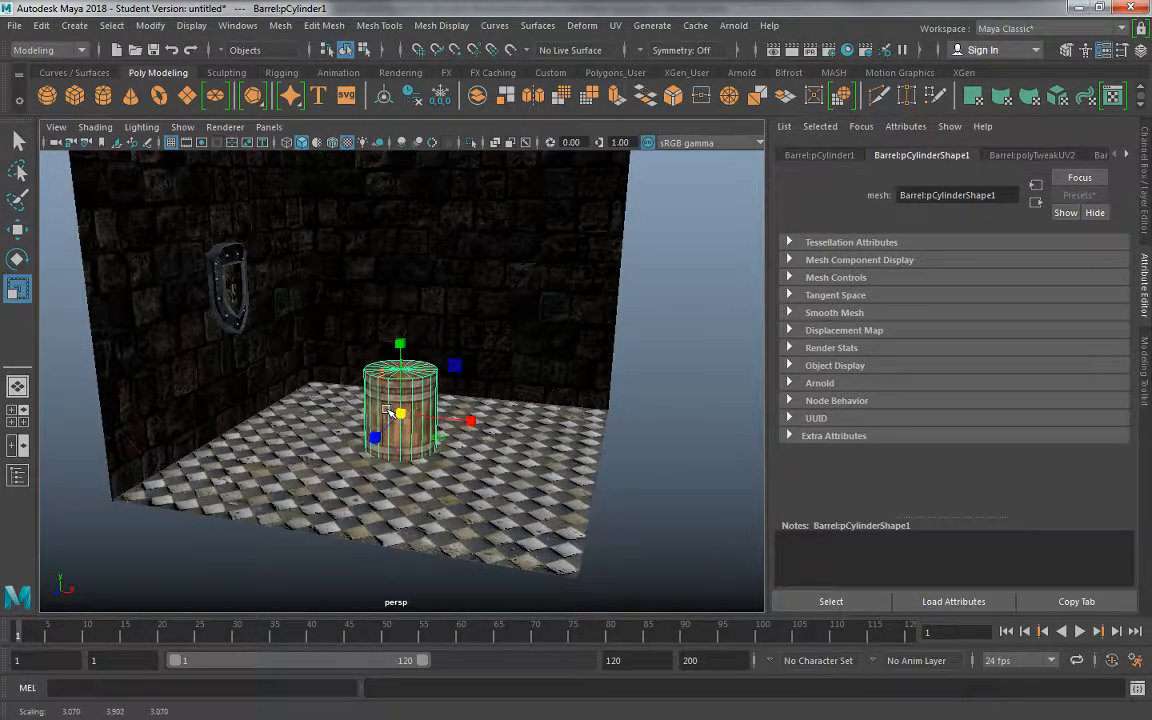
{"action": "key", "text": "w"}
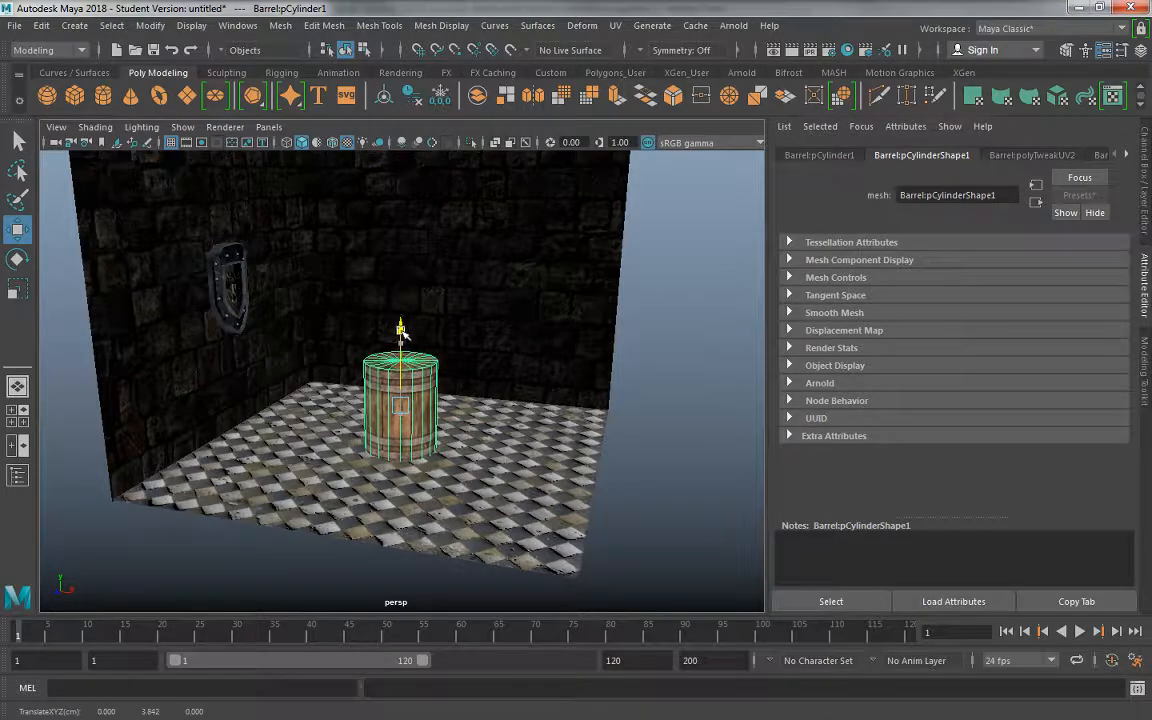
Enlarge the shield slightly and move it up the stone wall to a height of about 17.25 cm
{"action": "left_click_drag", "start_coordinate": [281, 317], "coordinate": [290, 378], "text": "alt"}
{"action": "left_click", "coordinate": [240, 278]}
{"action": "key", "text": "r"}
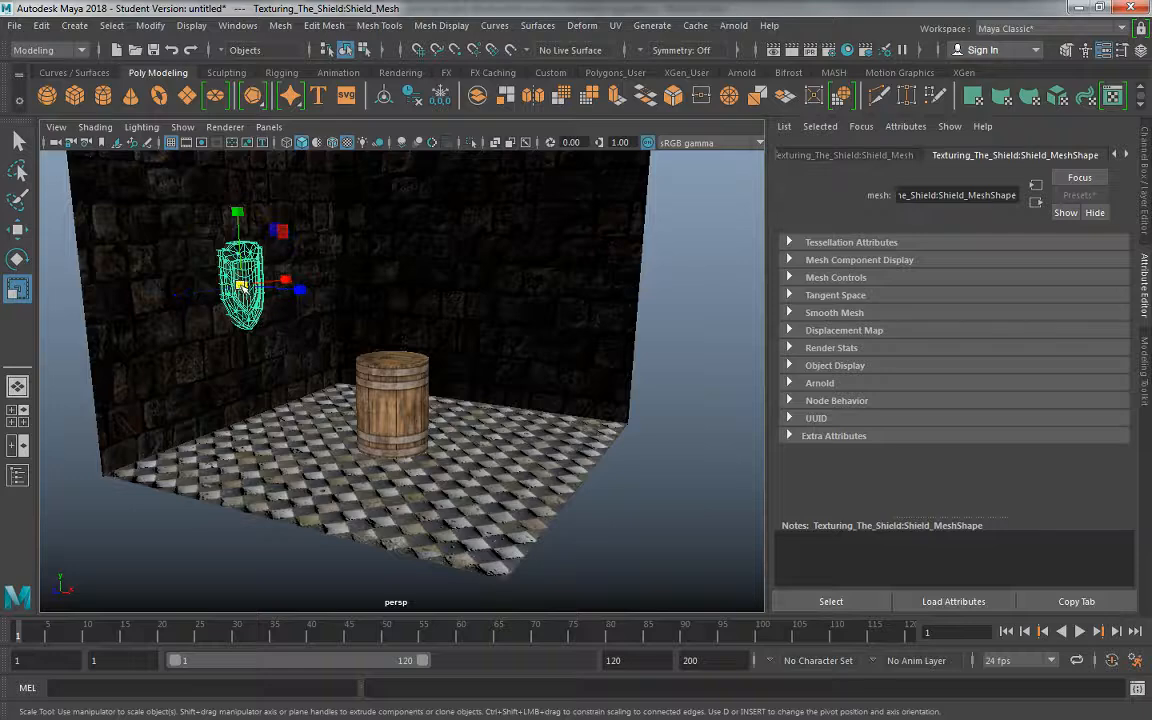
{"action": "left_click_drag", "start_coordinate": [242, 287], "coordinate": [258, 298]}
{"action": "key", "text": "w"}
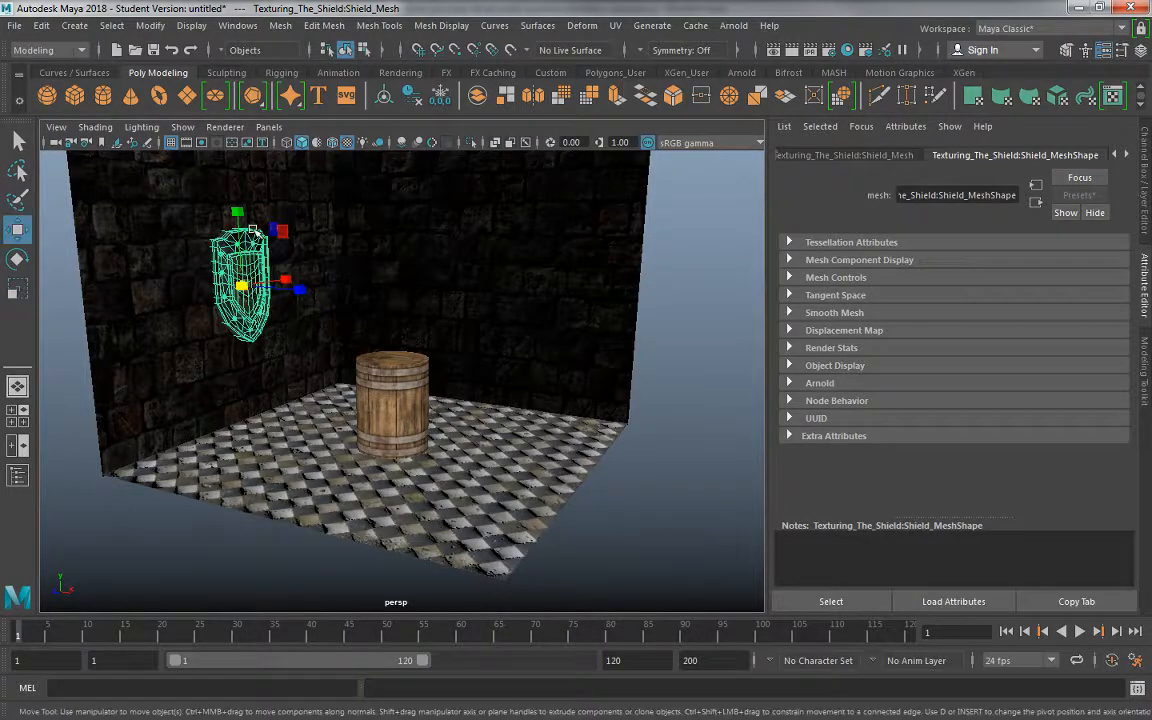
{"action": "left_click_drag", "start_coordinate": [240, 207], "coordinate": [238, 160]}
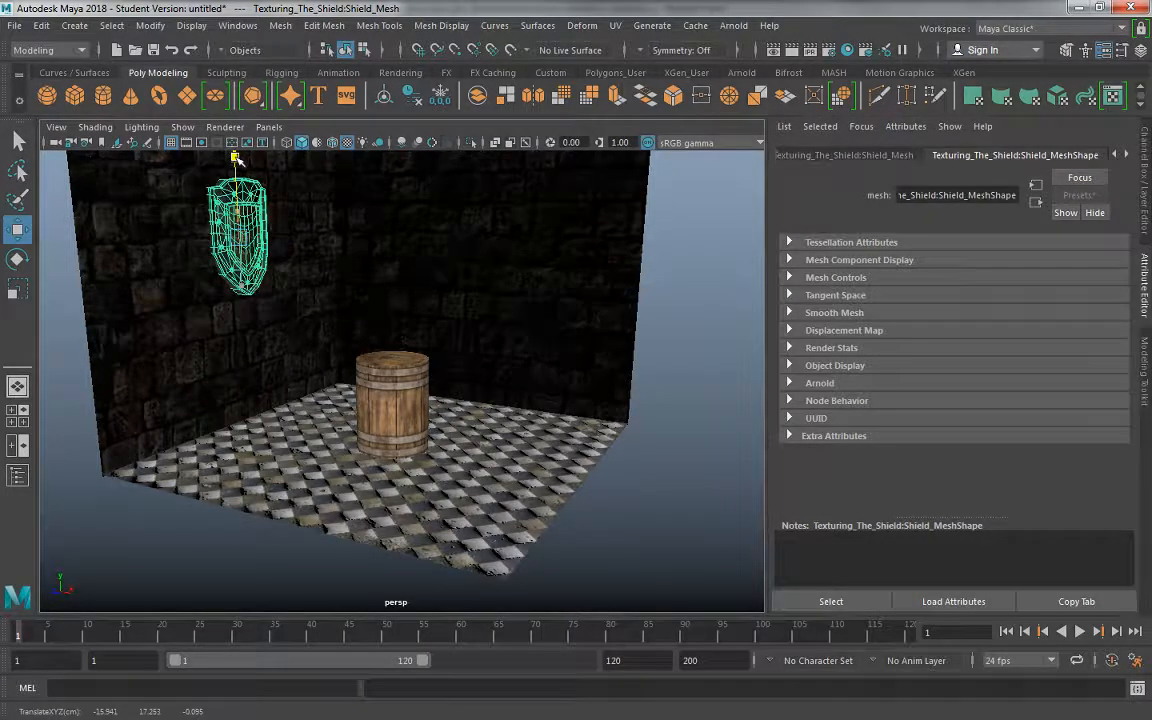
Move the barrel across the floor to stand near the stone wall below the shield, close to the room's corner
{"action": "left_click_drag", "start_coordinate": [328, 318], "coordinate": [240, 346], "text": "alt"}
{"action": "left_click", "coordinate": [142, 480]}
{"action": "left_click_drag", "start_coordinate": [329, 411], "coordinate": [342, 470], "text": "alt"}
{"action": "left_click", "coordinate": [383, 409]}
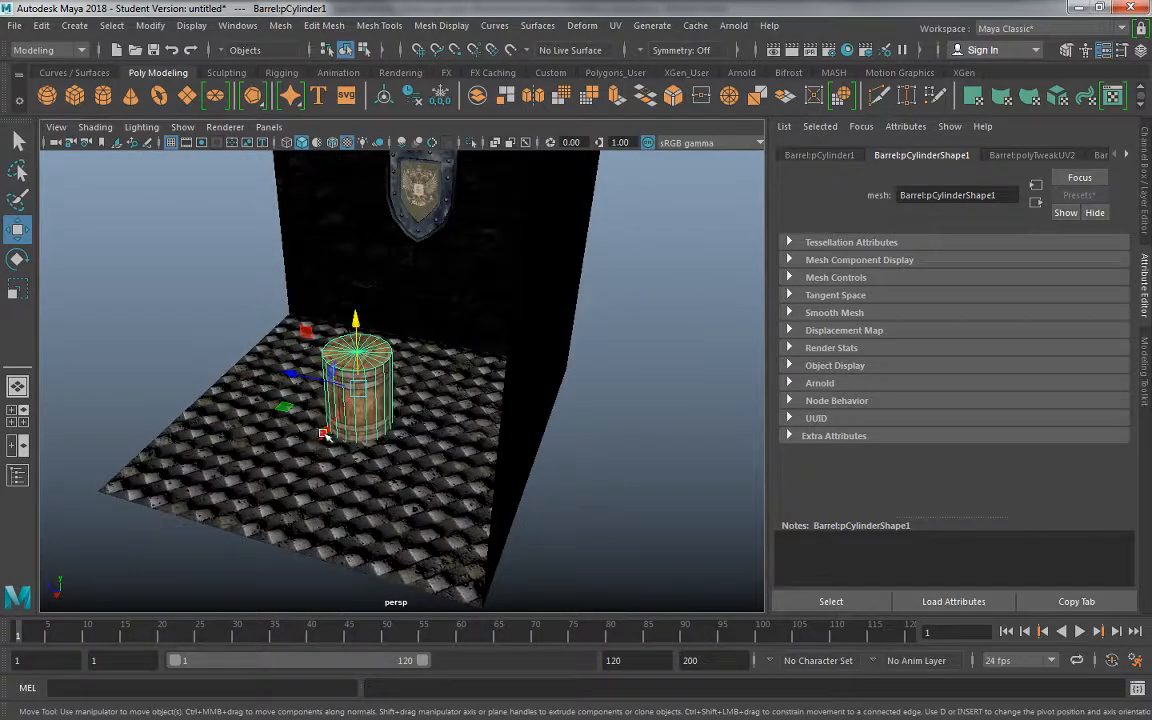
{"action": "left_click_drag", "start_coordinate": [290, 400], "coordinate": [496, 342]}
{"action": "left_click_drag", "start_coordinate": [300, 390], "coordinate": [307, 356]}
{"action": "left_click_drag", "start_coordinate": [308, 298], "coordinate": [357, 327], "text": "alt"}
{"action": "scroll", "coordinate": [305, 260], "scroll_direction": "up", "scroll_amount": 3}
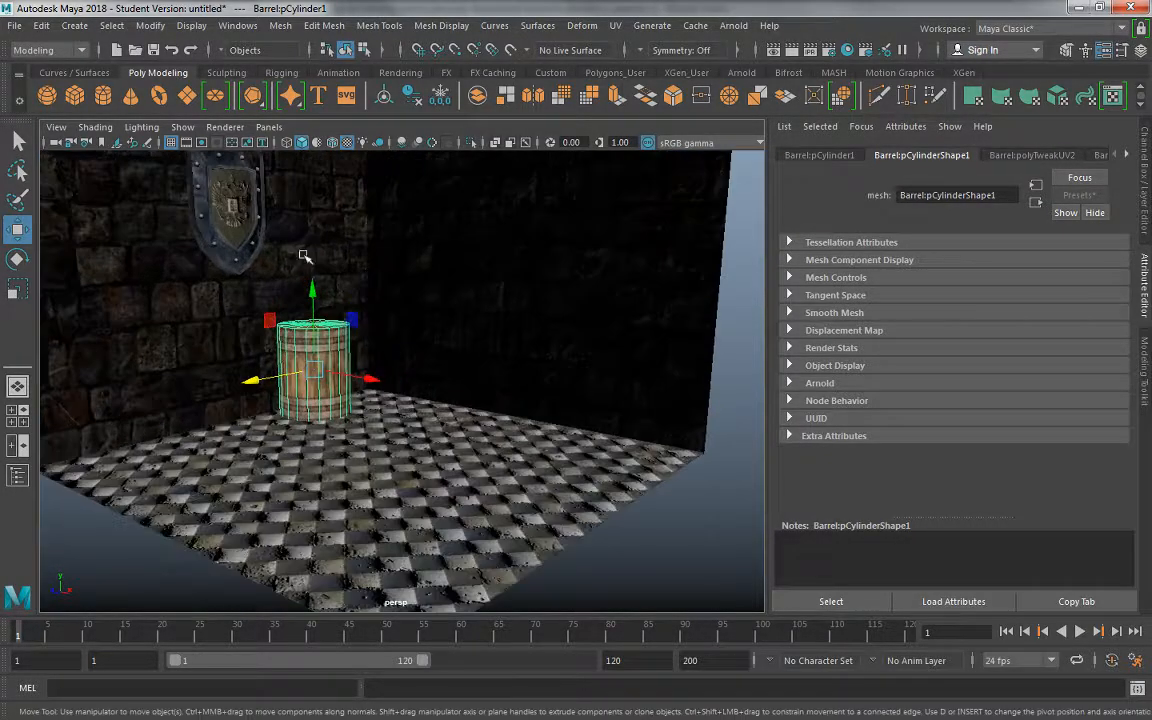
Import Crate.mb from the Labs folder into the scene, accepting the student version notice
{"action": "left_click", "coordinate": [19, 27]}
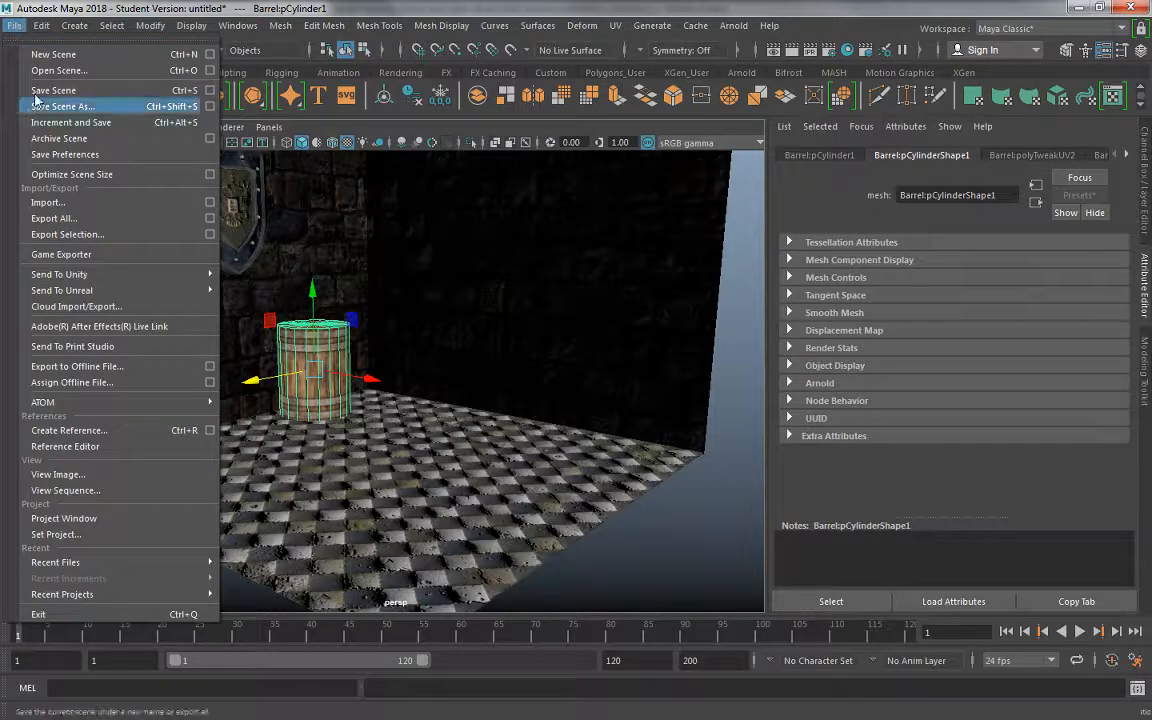
{"action": "left_click", "coordinate": [74, 212]}
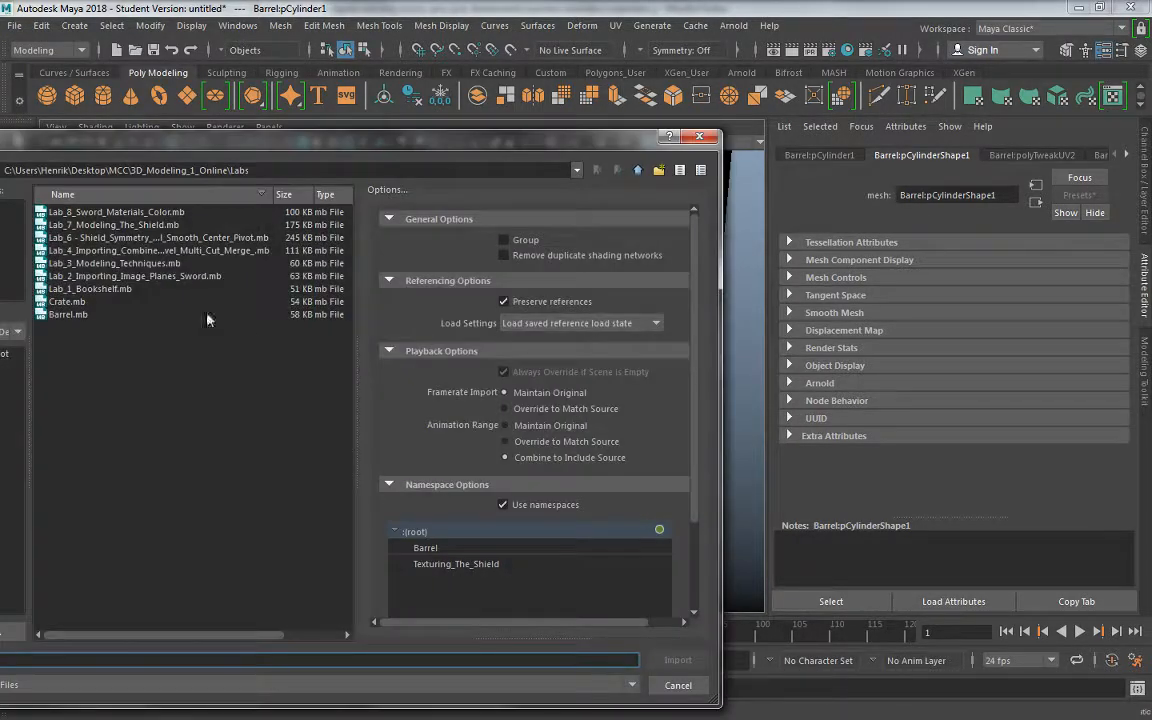
{"action": "left_click", "coordinate": [68, 301]}
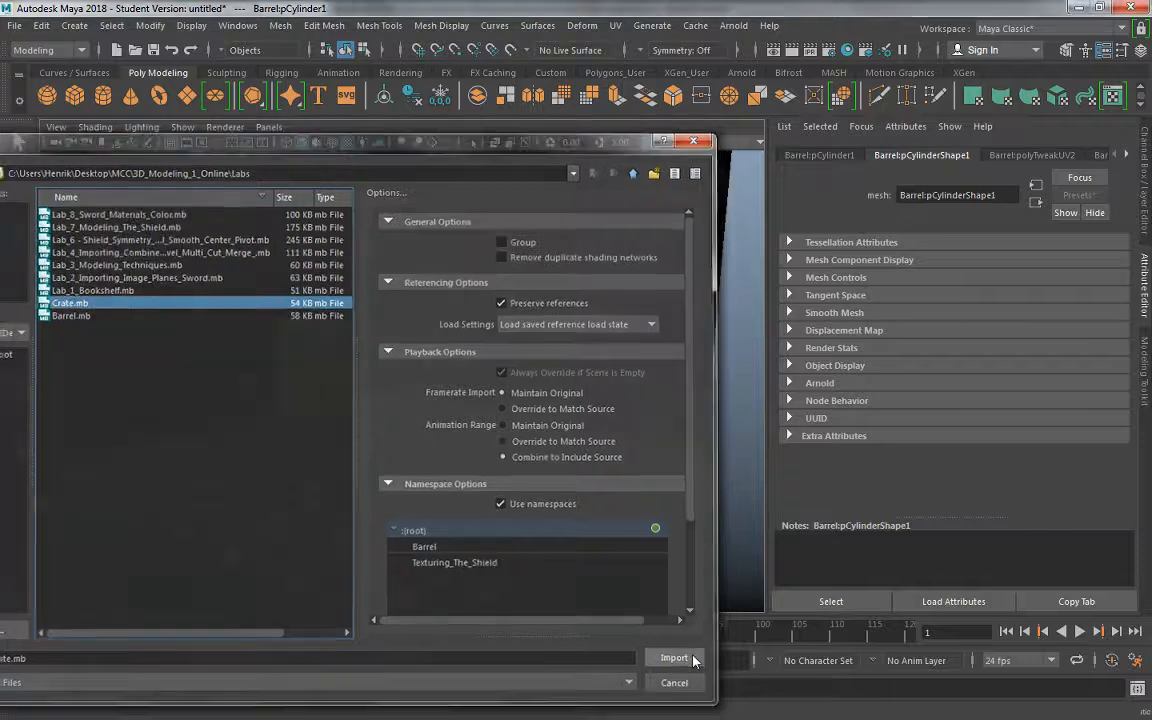
{"action": "left_click", "coordinate": [689, 661]}
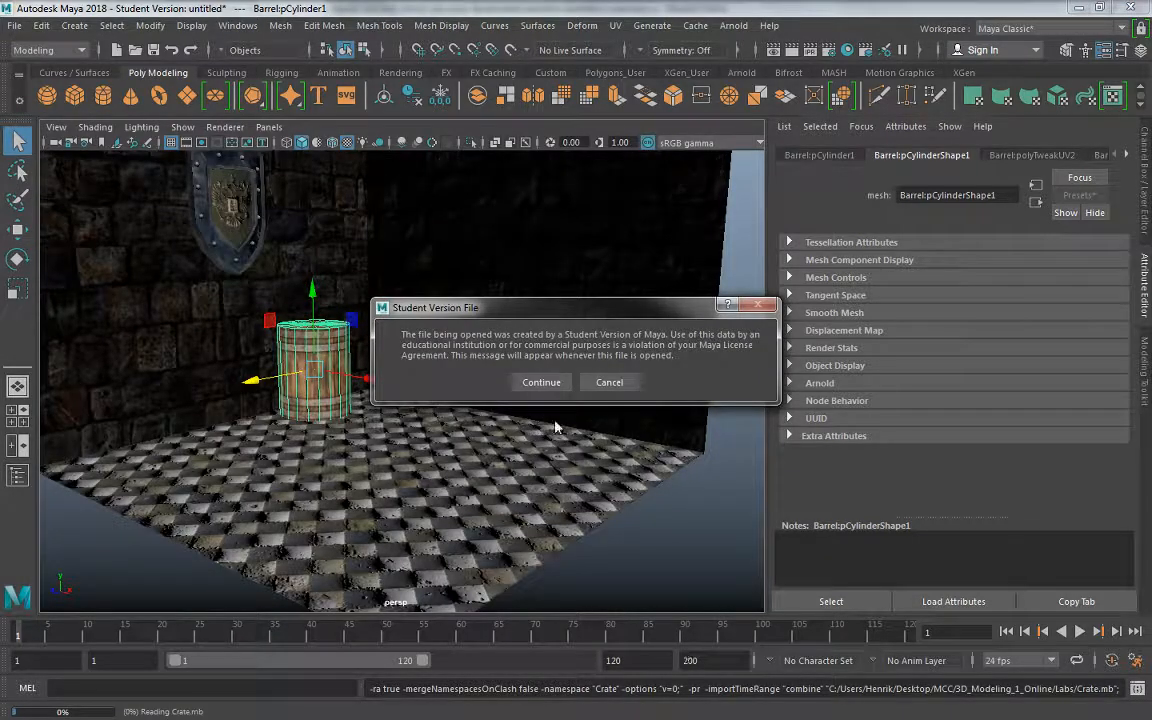
{"action": "left_click", "coordinate": [530, 381]}
Resize the imported crate to roughly the barrel's size and move it beside the barrel in the room's corner
{"action": "left_click", "coordinate": [414, 438]}
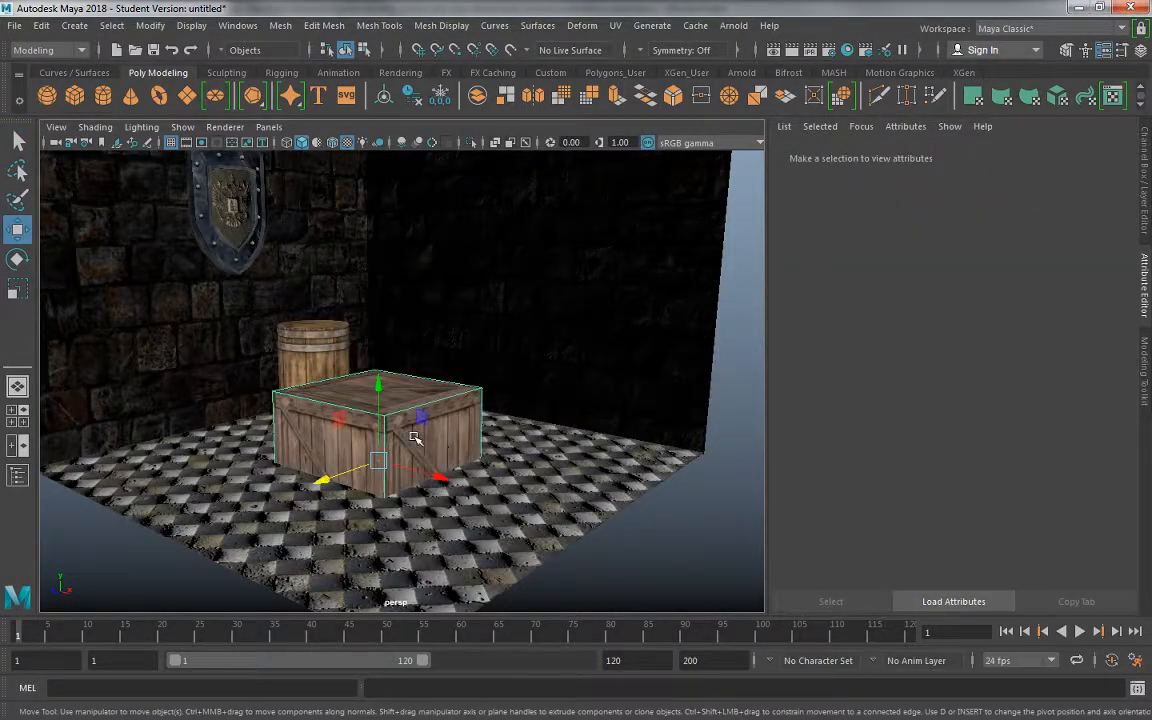
{"action": "left_click_drag", "start_coordinate": [390, 446], "coordinate": [350, 303], "text": "alt"}
{"action": "key", "text": "r"}
{"action": "left_click_drag", "start_coordinate": [348, 378], "coordinate": [400, 372]}
{"action": "key", "text": "w"}
{"action": "key", "text": "ctrl+z"}
{"action": "left_click_drag", "start_coordinate": [370, 474], "coordinate": [259, 372]}
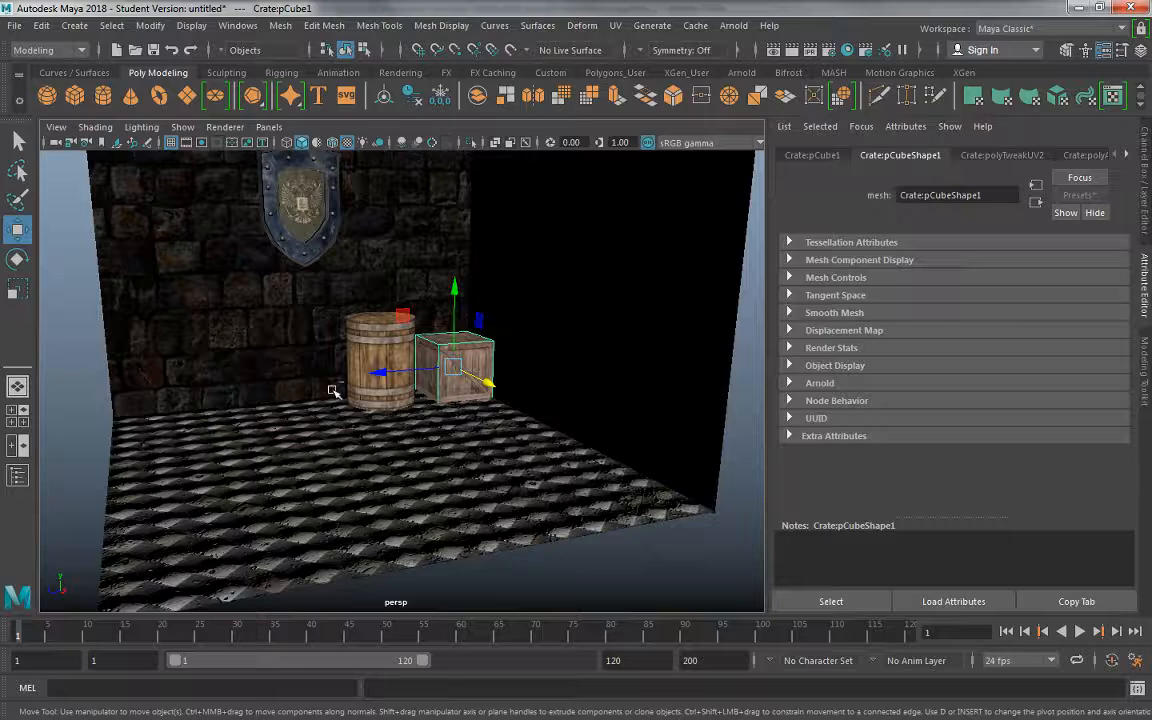
Duplicate the crate and slide the copy along the back wall so it sits directly beside the original
{"action": "left_click", "coordinate": [612, 558]}
{"action": "left_click_drag", "start_coordinate": [318, 408], "coordinate": [374, 427], "text": "alt"}
{"action": "left_click", "coordinate": [369, 329]}
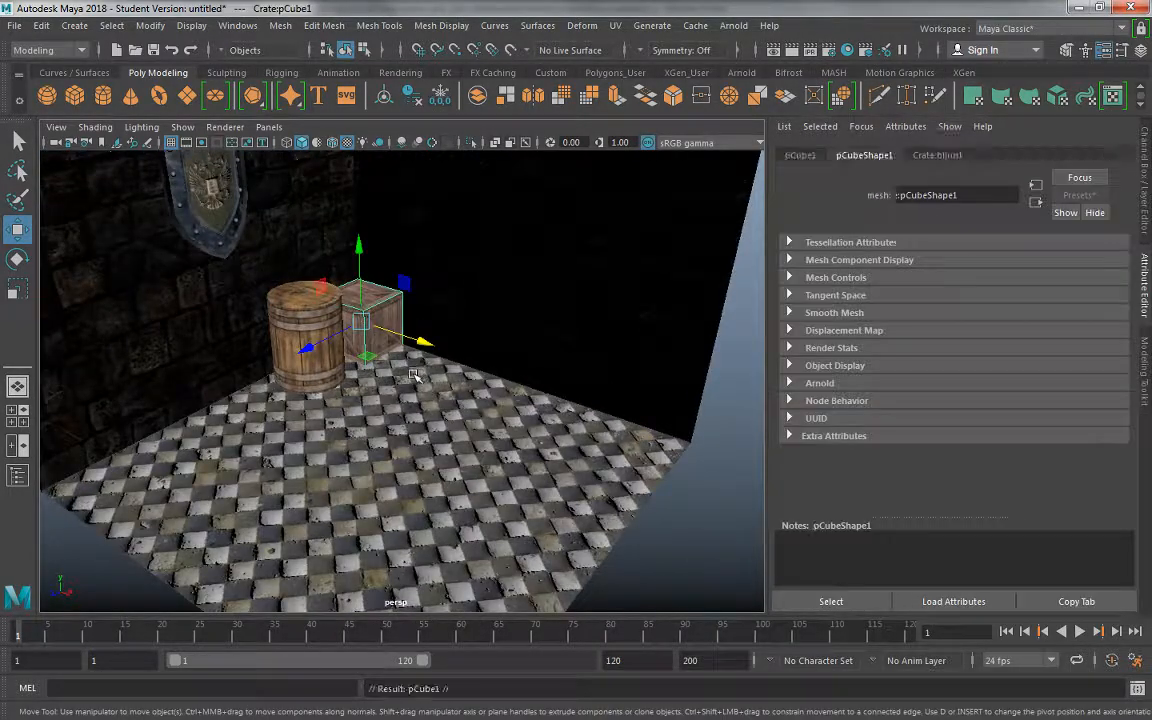
{"action": "left_click_drag", "start_coordinate": [420, 342], "coordinate": [474, 386]}
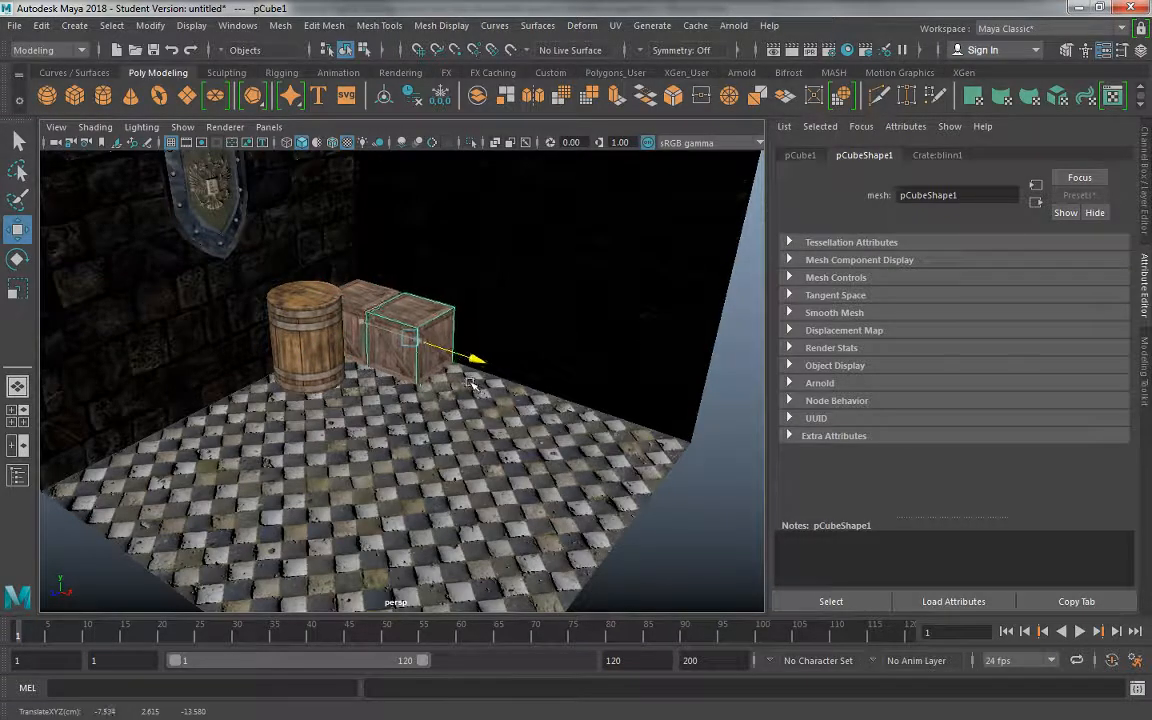
Duplicate the second crate and place the new copy in front of it, next to the barrel
{"action": "key", "text": "ctrl+d"}
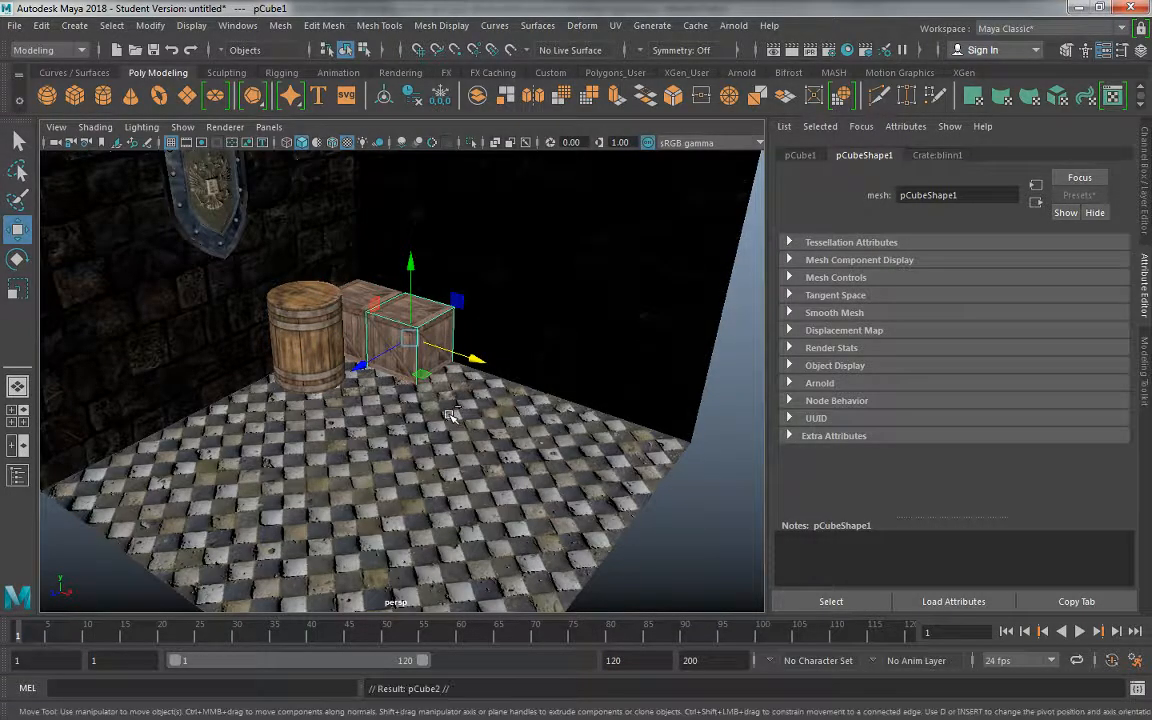
{"action": "left_click_drag", "start_coordinate": [372, 370], "coordinate": [325, 381]}
{"action": "key", "text": "ctrl+z"}
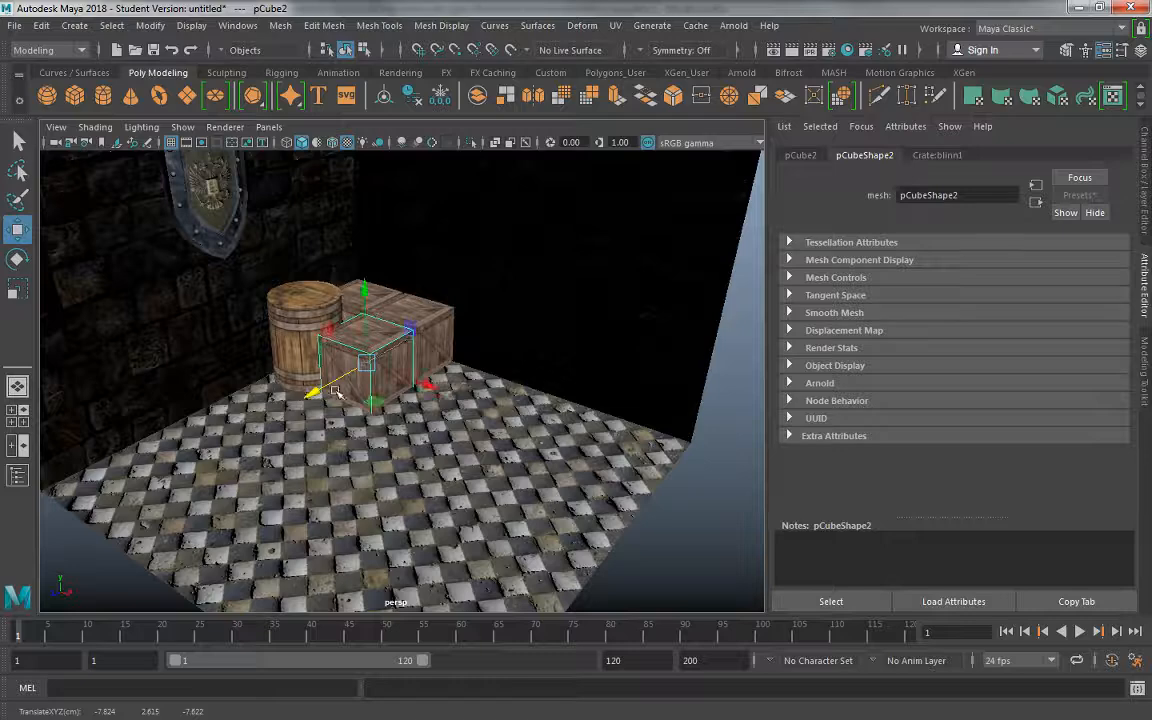
{"action": "left_click_drag", "start_coordinate": [337, 392], "coordinate": [405, 348], "text": "alt"}
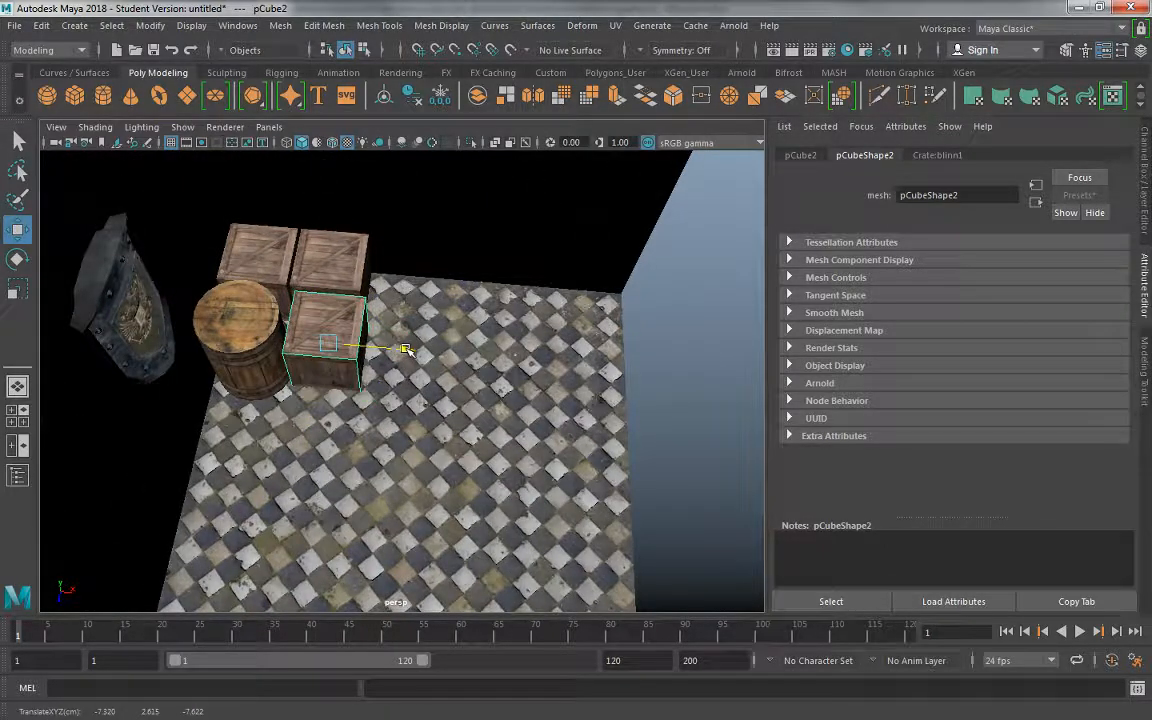
{"action": "left_click_drag", "start_coordinate": [290, 350], "coordinate": [411, 352], "text": "alt"}
{"action": "left_click", "coordinate": [657, 468]}
{"action": "left_click_drag", "start_coordinate": [657, 468], "coordinate": [403, 307], "text": "alt"}
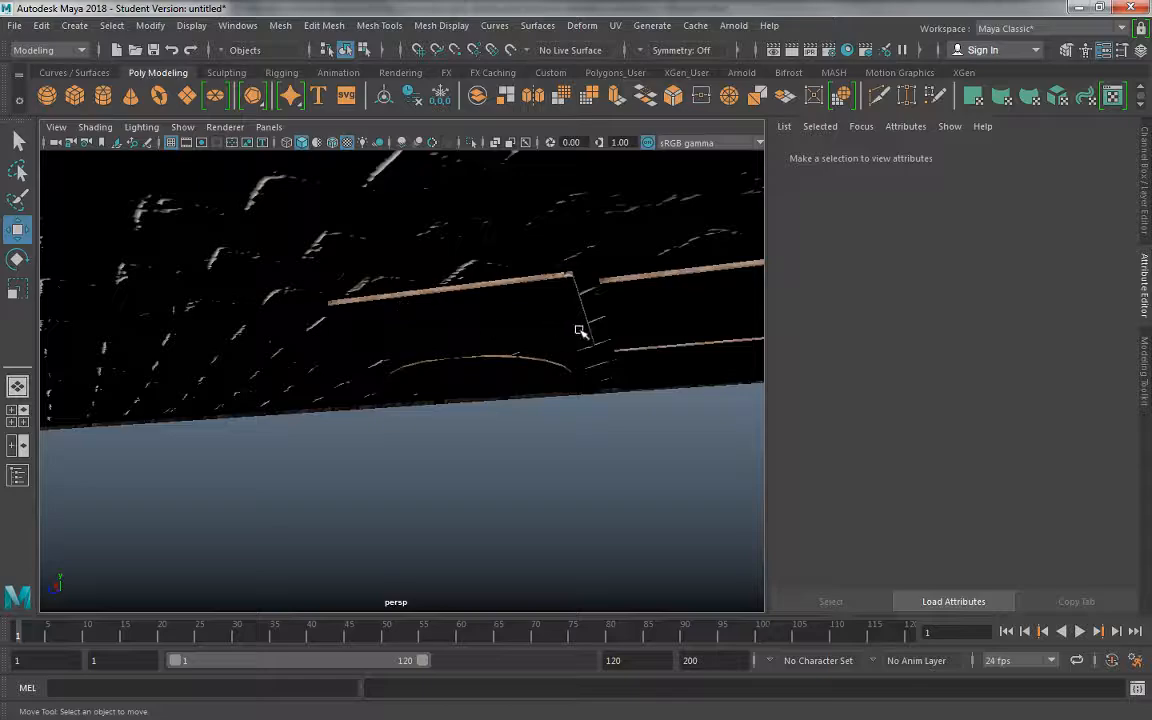
{"action": "left_click_drag", "start_coordinate": [580, 331], "coordinate": [440, 369], "text": "alt"}
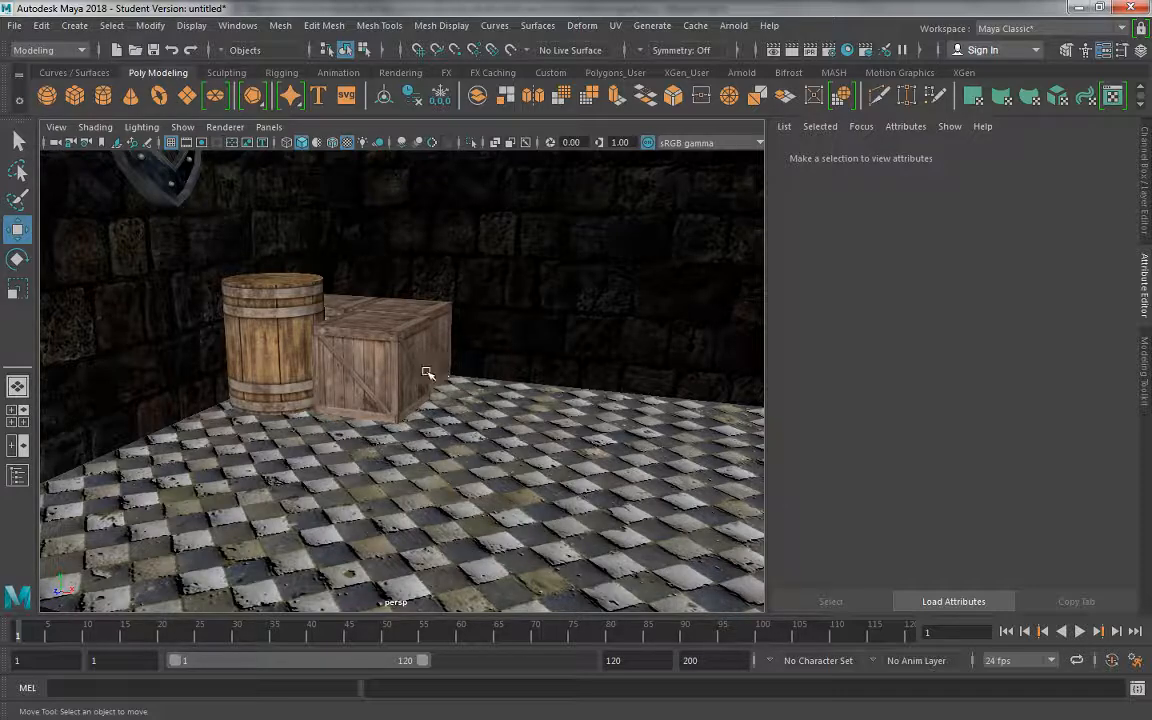
{"action": "left_click_drag", "start_coordinate": [427, 373], "coordinate": [378, 414], "text": "alt"}
{"action": "right_click_drag", "start_coordinate": [378, 414], "coordinate": [334, 375], "text": "alt"}
{"action": "left_click_drag", "start_coordinate": [334, 375], "coordinate": [300, 365], "text": "alt"}
Import Lab_4_Importing_Combine_Bevel_Multi_Cut_Merge_.mb from the Labs folder, accepting the student version notice
{"action": "left_click", "coordinate": [15, 25]}
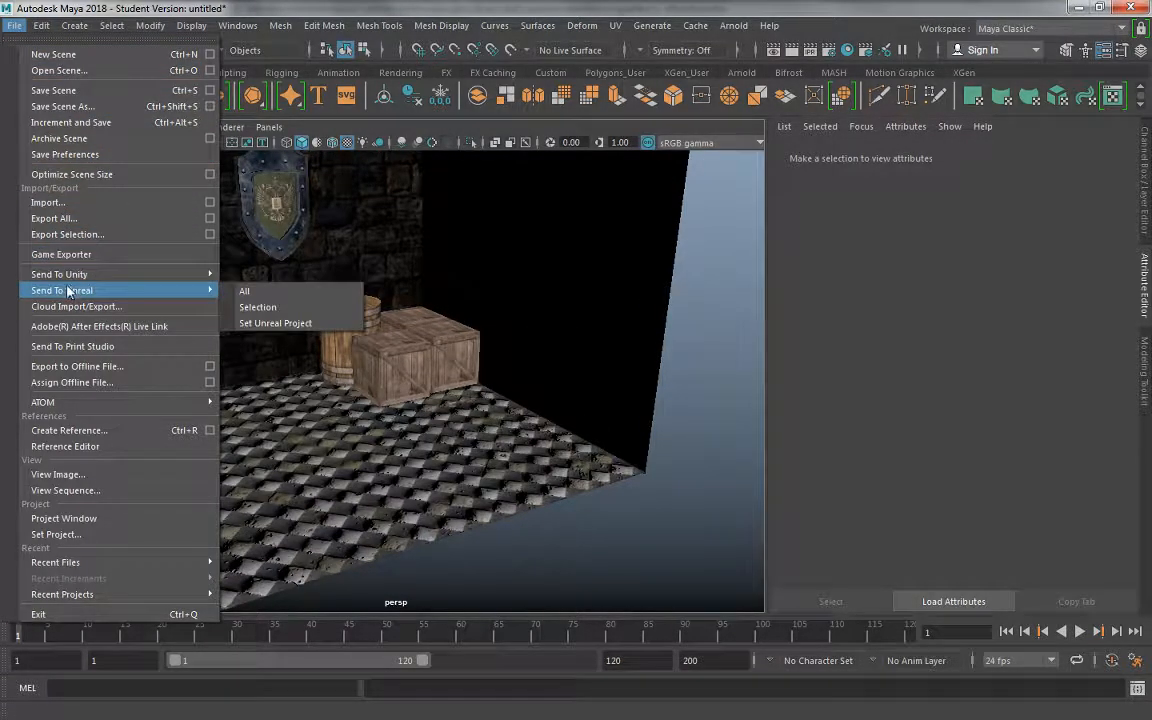
{"action": "left_click", "coordinate": [20, 27]}
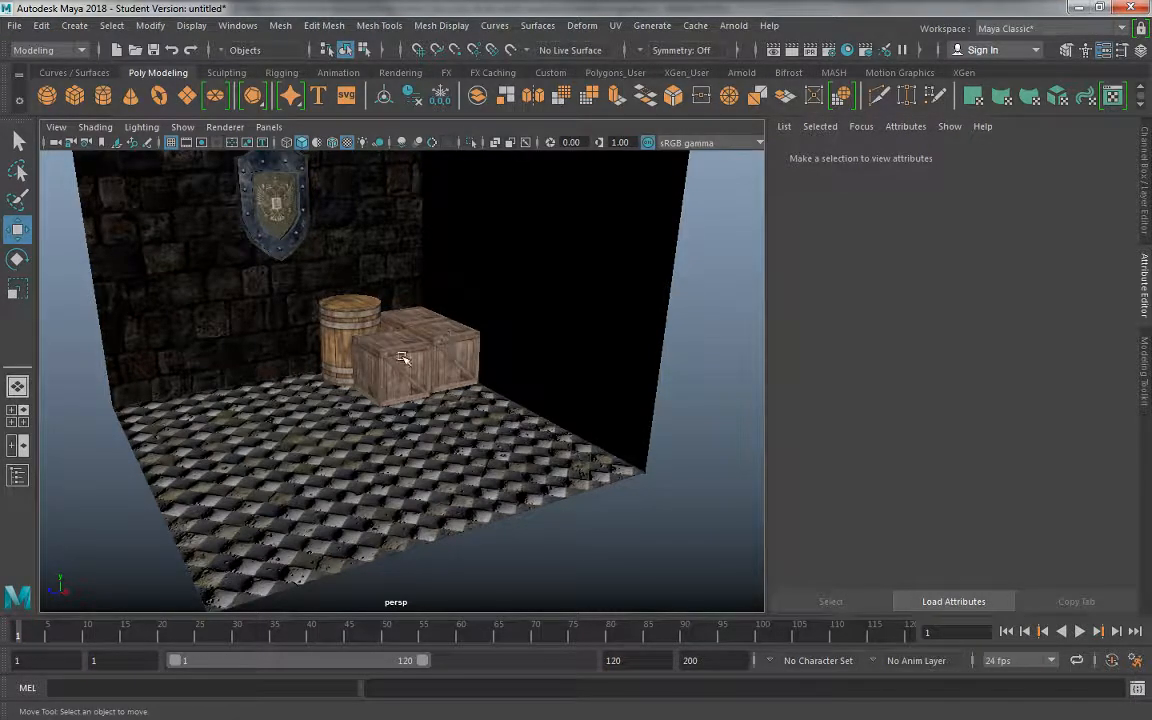
{"action": "left_click", "coordinate": [15, 26]}
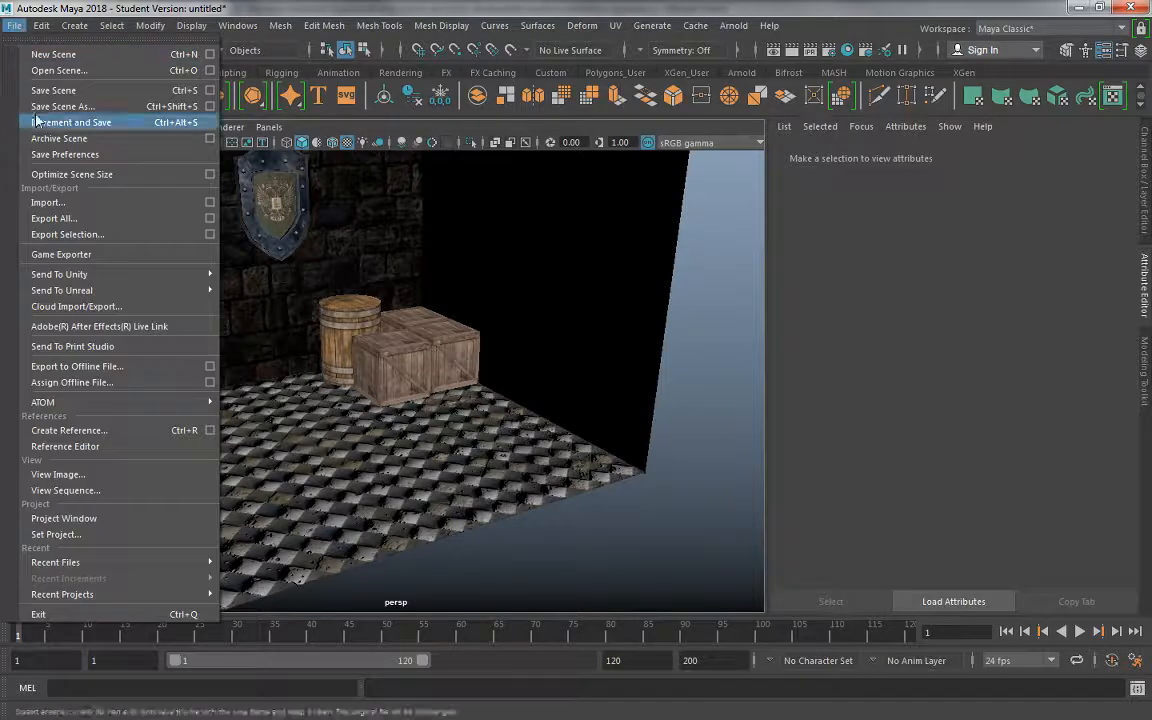
{"action": "left_click", "coordinate": [50, 203]}
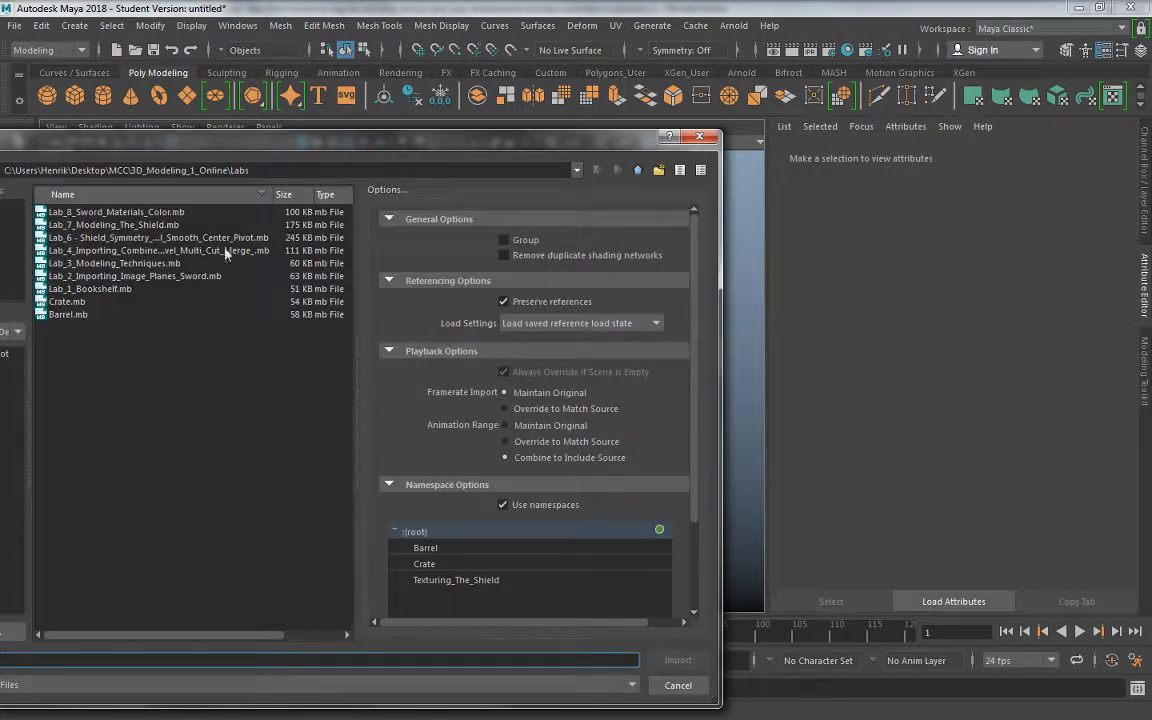
{"action": "left_click", "coordinate": [171, 251]}
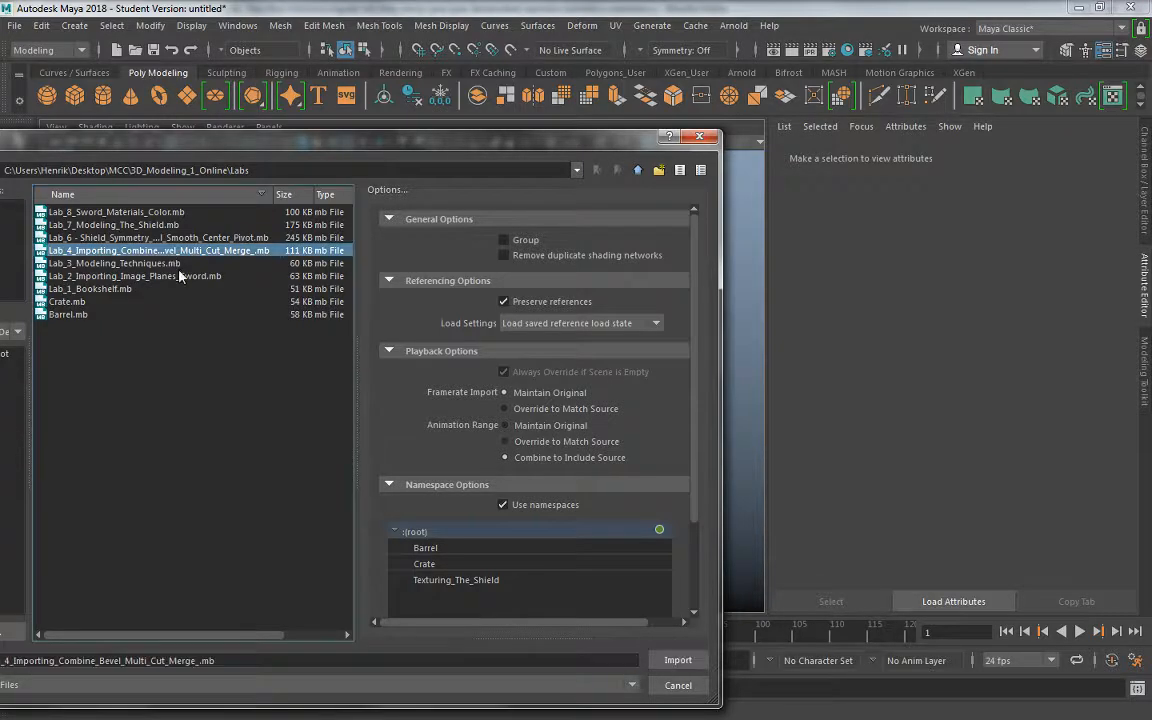
{"action": "left_click", "coordinate": [678, 662]}
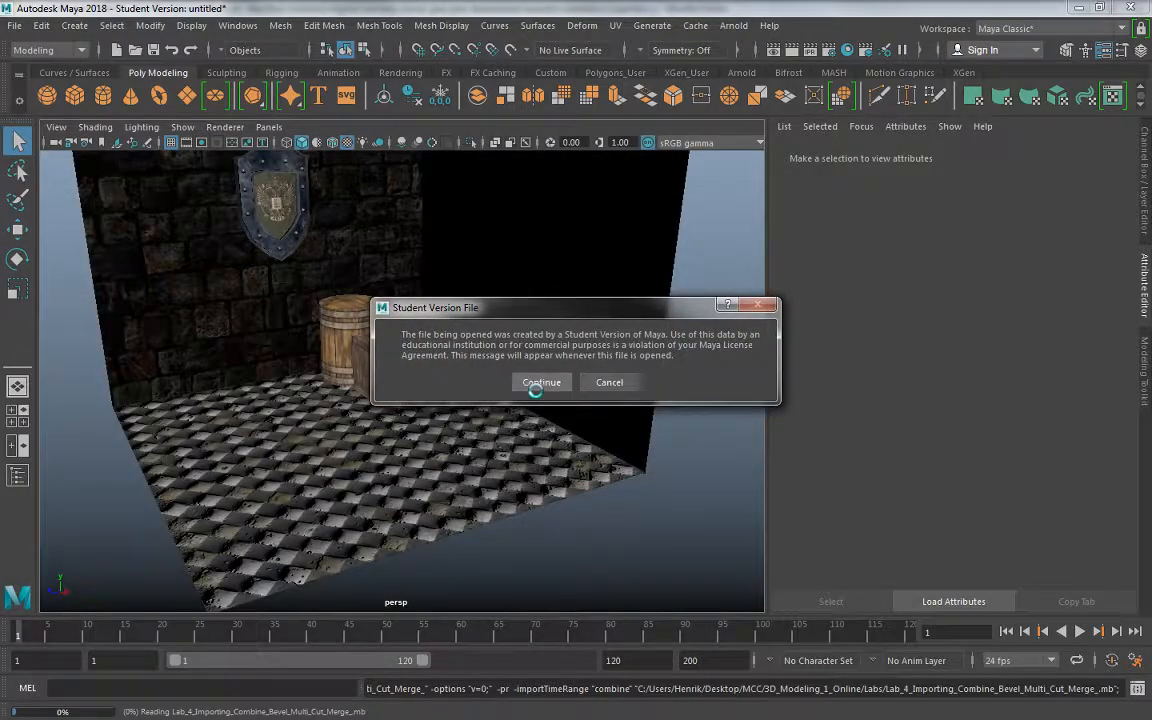
{"action": "left_click", "coordinate": [537, 380]}
Raise the imported sword to a height of about 17.111 and move it in front of the shield, at about X -14.281
{"action": "left_click_drag", "start_coordinate": [329, 393], "coordinate": [365, 176], "text": "alt"}
{"action": "left_click", "coordinate": [398, 456]}
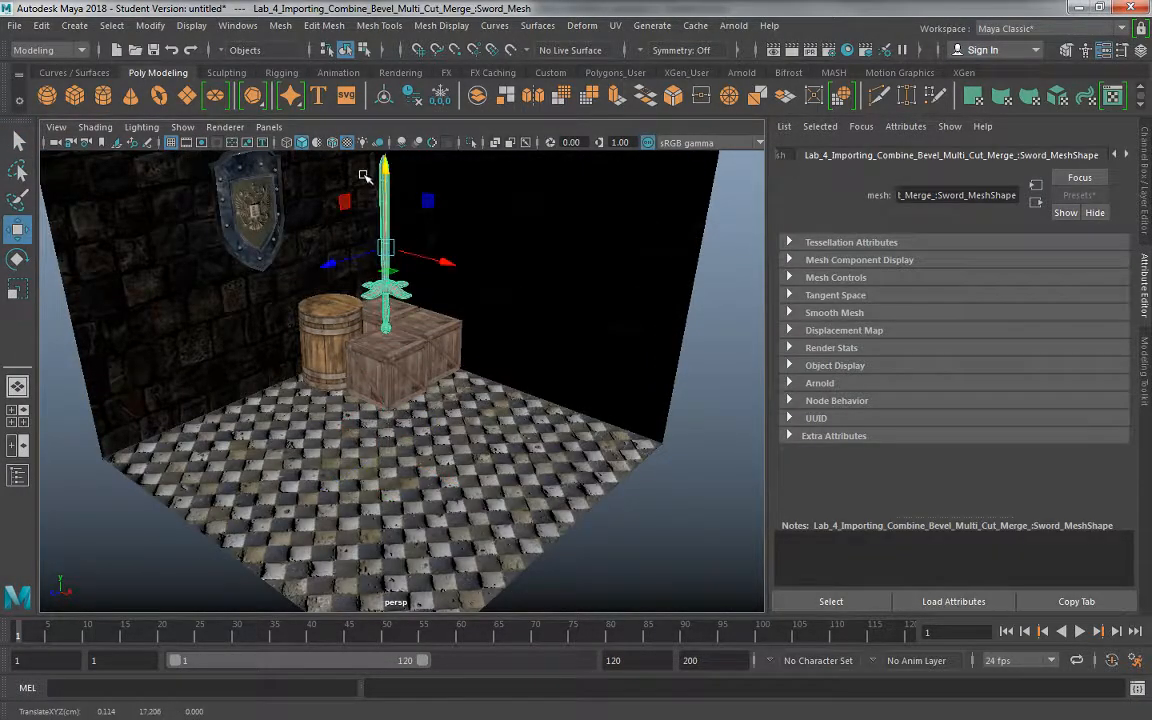
{"action": "left_click_drag", "start_coordinate": [421, 341], "coordinate": [473, 411], "text": "alt"}
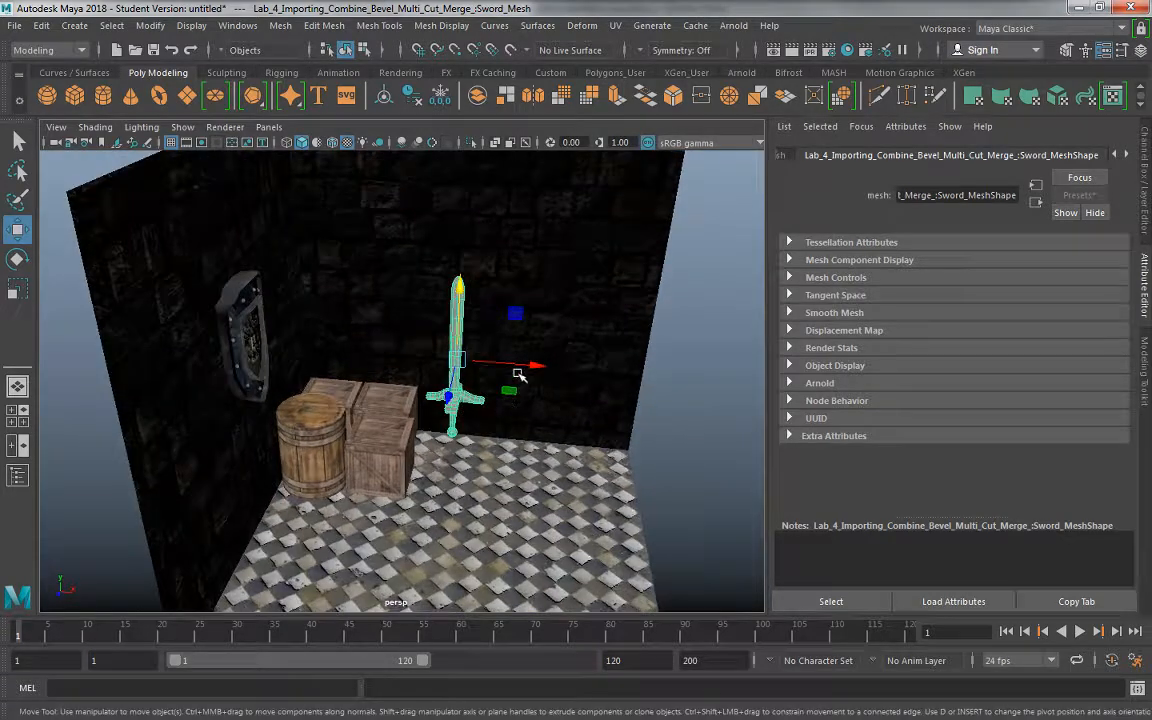
{"action": "left_click_drag", "start_coordinate": [533, 365], "coordinate": [147, 381]}
{"action": "key", "text": "f"}
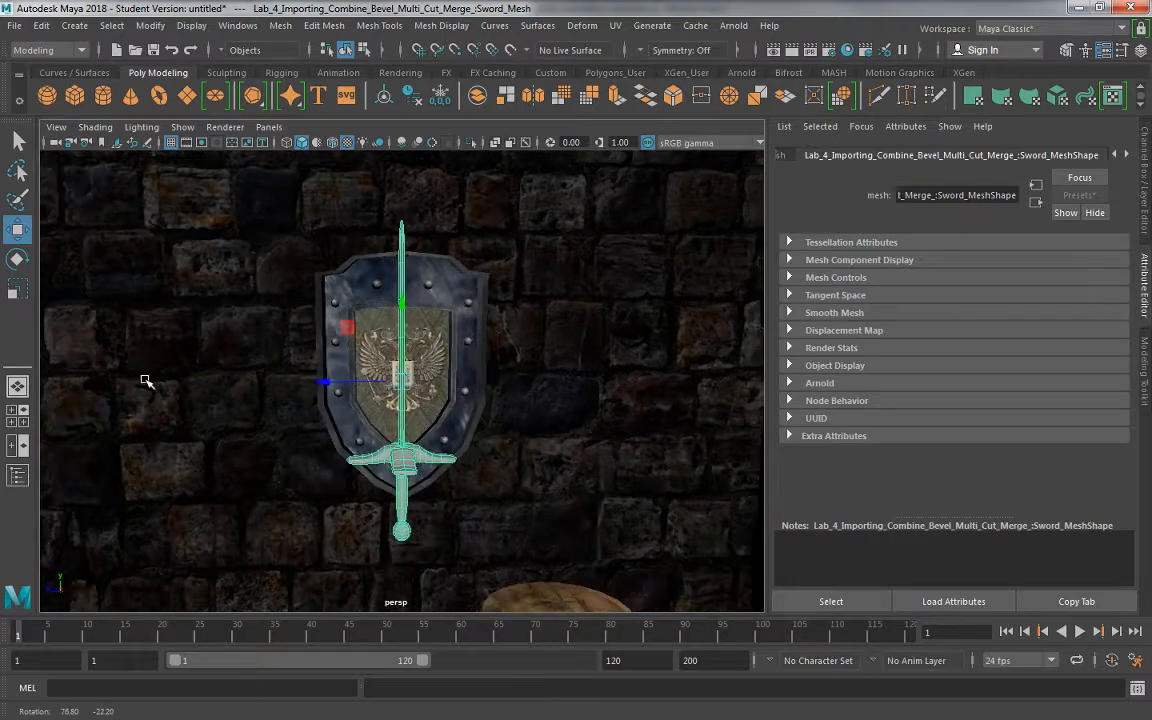
Set the sword's X rotation to 45 to lay it diagonally across the shield
{"action": "key", "text": "e"}
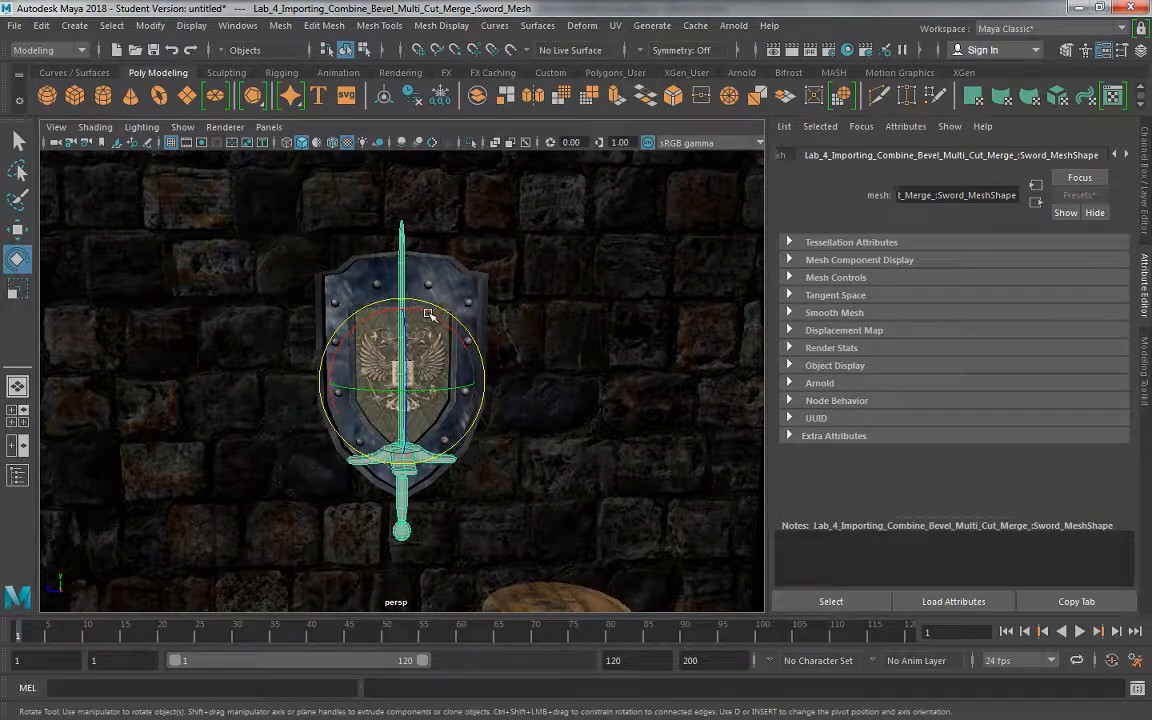
{"action": "left_click", "coordinate": [1142, 226]}
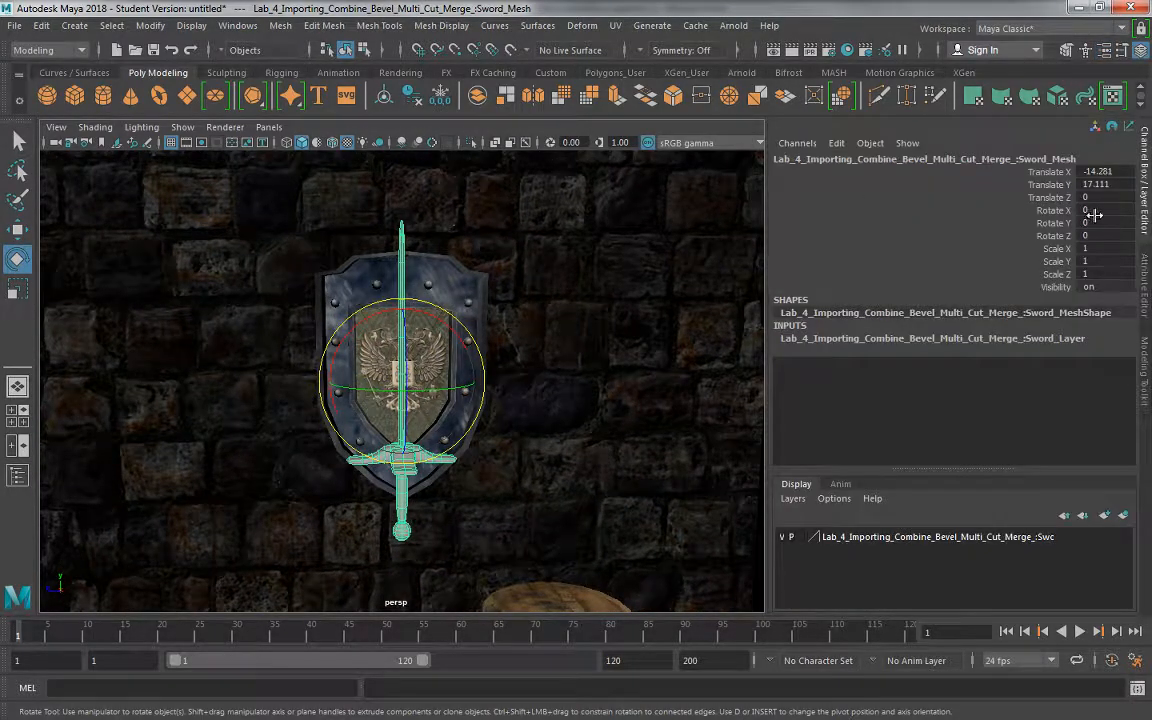
{"action": "left_click_drag", "start_coordinate": [444, 329], "coordinate": [392, 287]}
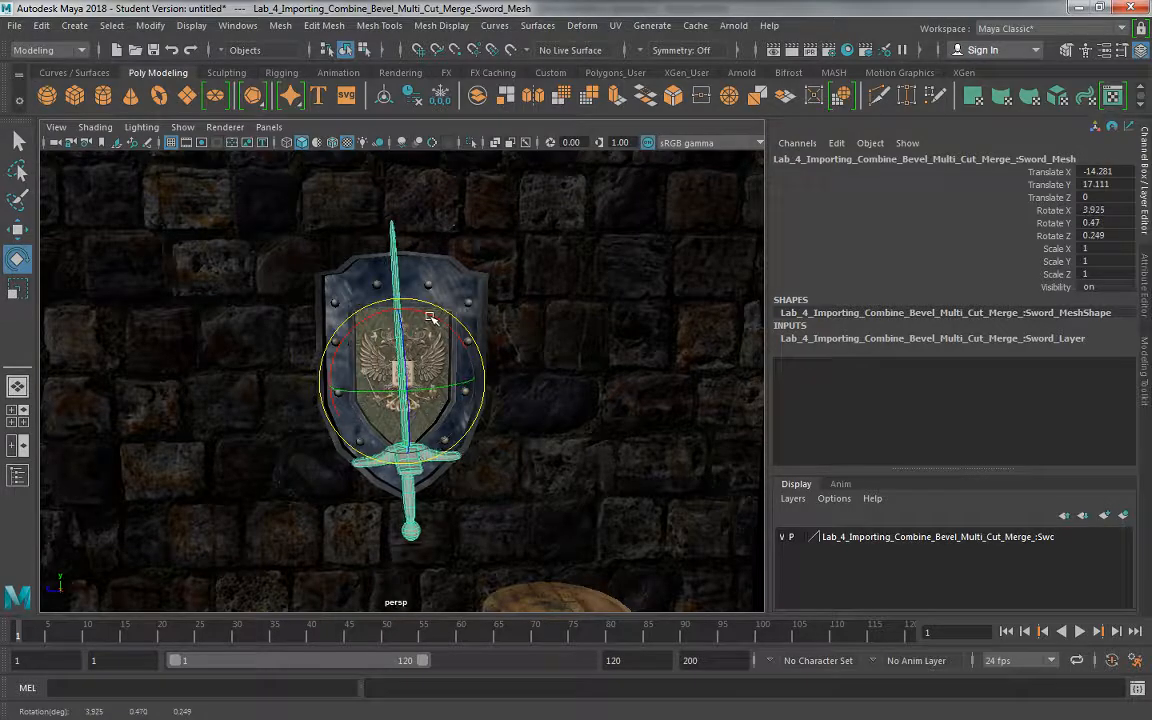
{"action": "key", "text": "ctrl+z"}
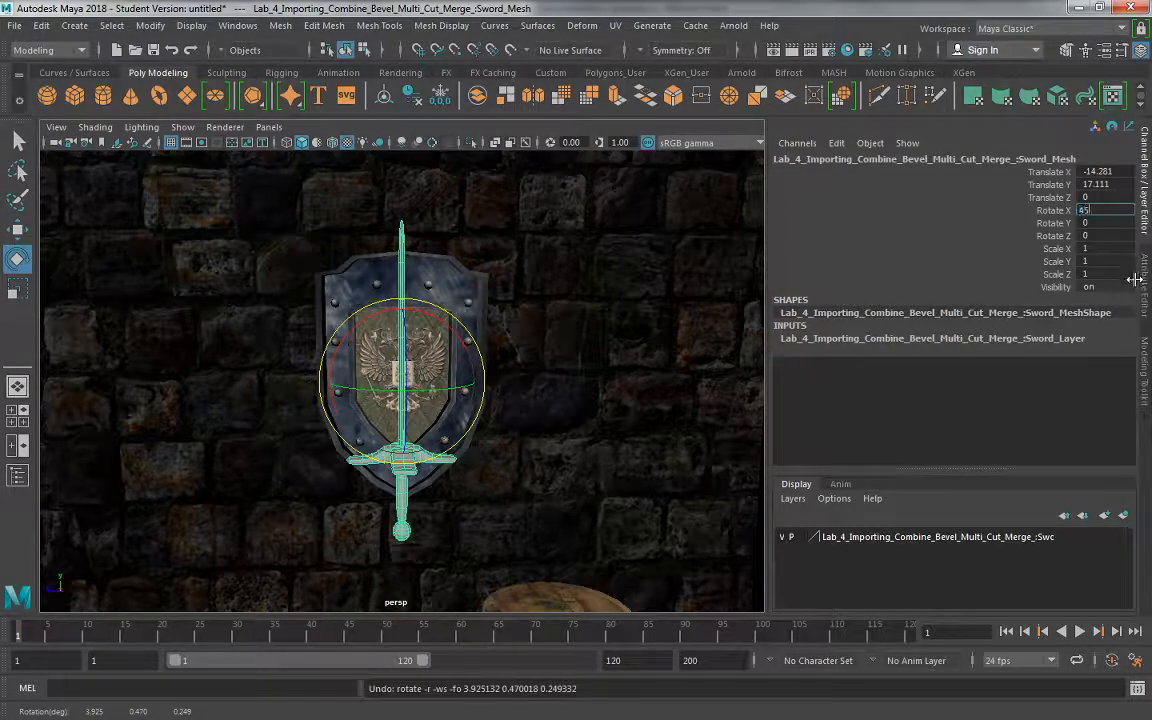
{"action": "type", "text": "45"}
{"action": "key", "text": "Return"}
{"action": "left_click_drag", "start_coordinate": [560, 430], "coordinate": [400, 470], "text": "alt"}
{"action": "left_click_drag", "start_coordinate": [537, 456], "coordinate": [553, 415], "text": "alt"}
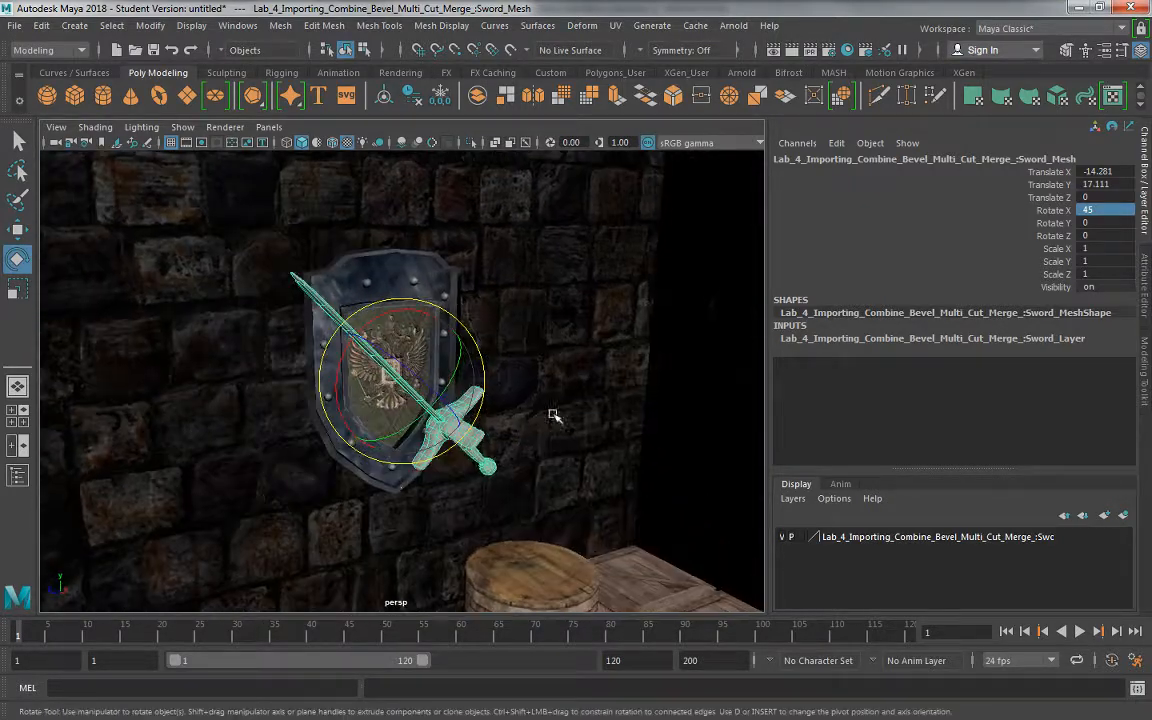
Push the sword behind the shield's face to about X -15.704 and scale it up uniformly to about 1.577
{"action": "left_click", "coordinate": [403, 250]}
{"action": "left_click_drag", "start_coordinate": [403, 250], "coordinate": [457, 396], "text": "alt"}
{"action": "key", "text": "w"}
{"action": "left_click", "coordinate": [460, 421]}
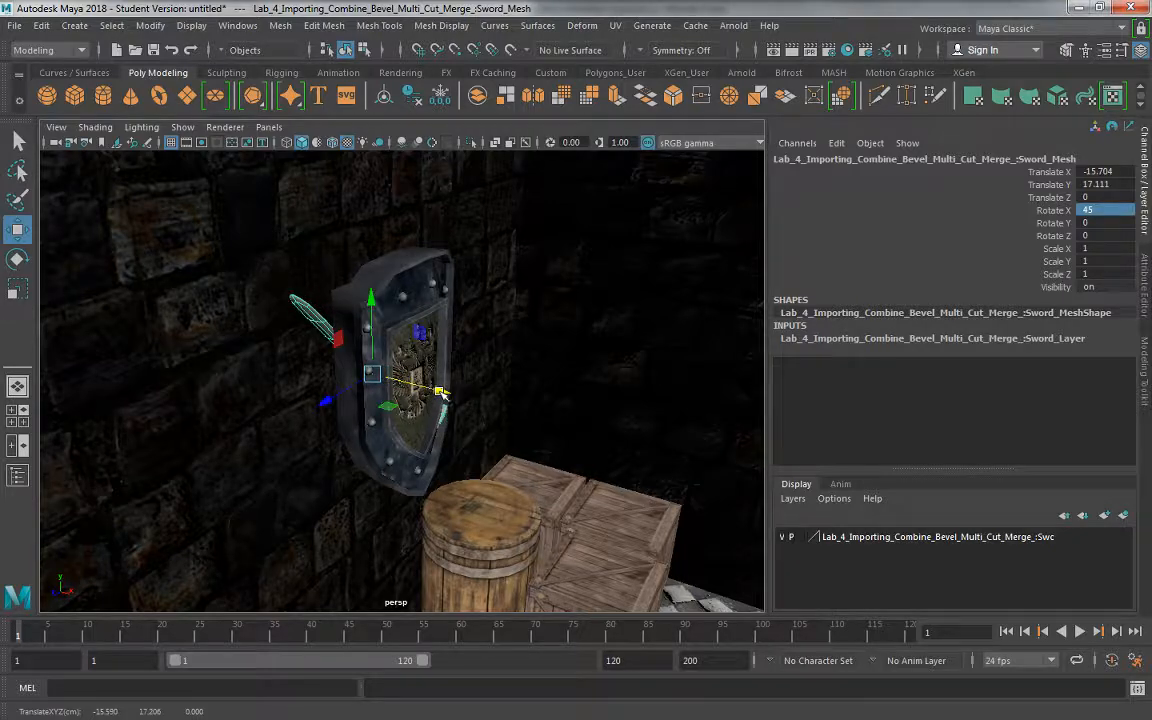
{"action": "key", "text": "r"}
{"action": "left_click_drag", "start_coordinate": [372, 375], "coordinate": [501, 447]}
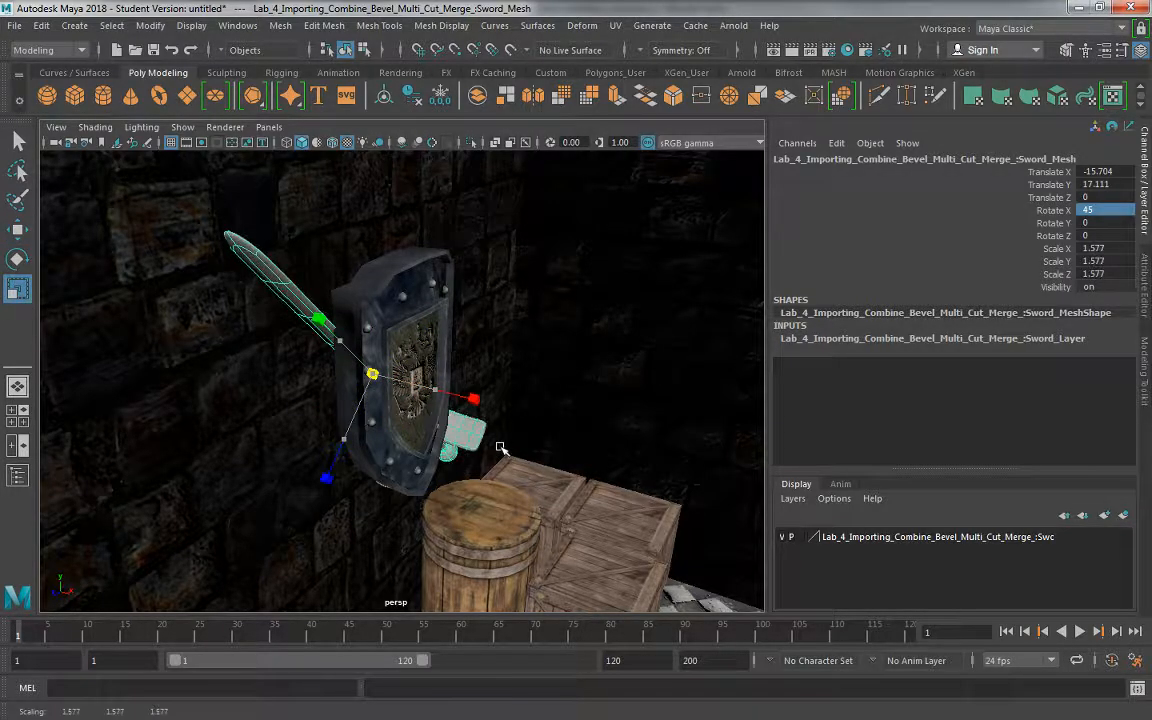
Undo the sword's enlargement, its push into the shield and its 45-degree rotation
{"action": "left_click_drag", "start_coordinate": [439, 470], "coordinate": [512, 425], "text": "alt"}
{"action": "key", "text": "ctrl+z"}
{"action": "key", "text": "ctrl+z"}
{"action": "key", "text": "ctrl+z"}
{"action": "key", "text": "ctrl+z"}
{"action": "key", "text": "ctrl+z"}
Move the sword away from the shield wall to about X -5.301, above the crates
{"action": "right_click_drag", "start_coordinate": [512, 430], "coordinate": [487, 431], "text": "alt"}
{"action": "middle_click_drag", "start_coordinate": [487, 431], "coordinate": [414, 388], "text": "alt"}
{"action": "key", "text": "w"}
{"action": "left_click_drag", "start_coordinate": [391, 343], "coordinate": [509, 365]}
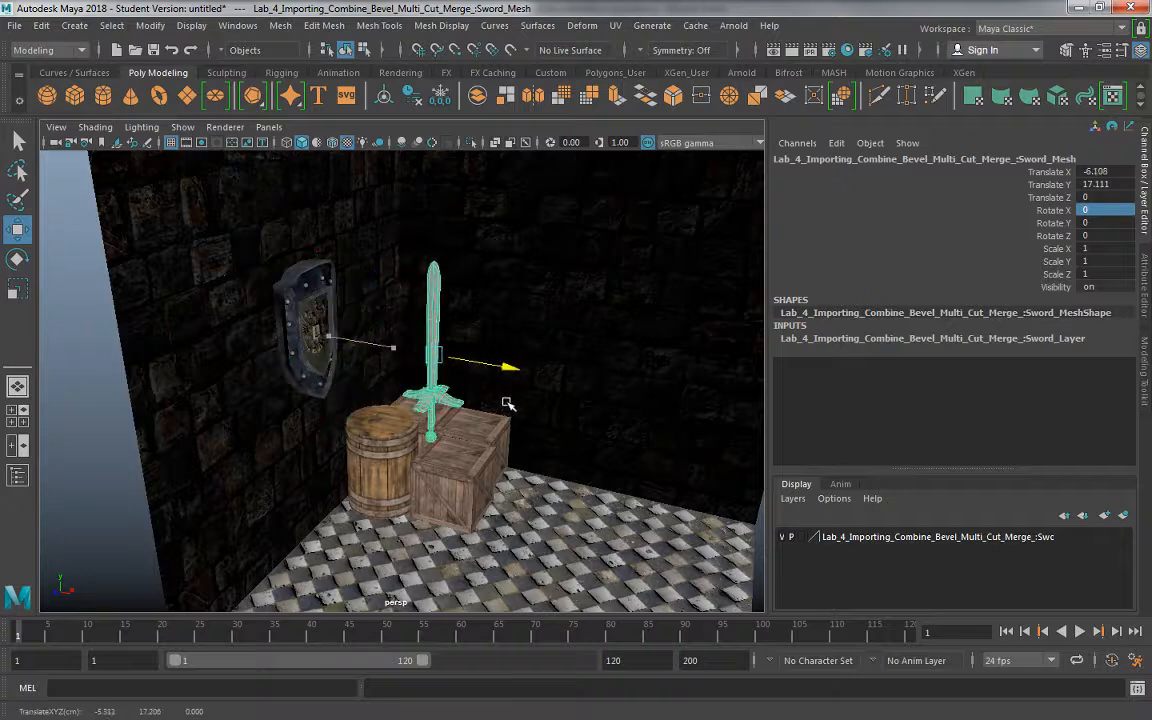
Set the sword's Y rotation to 90 and its X rotation to 90
{"action": "key", "text": "e"}
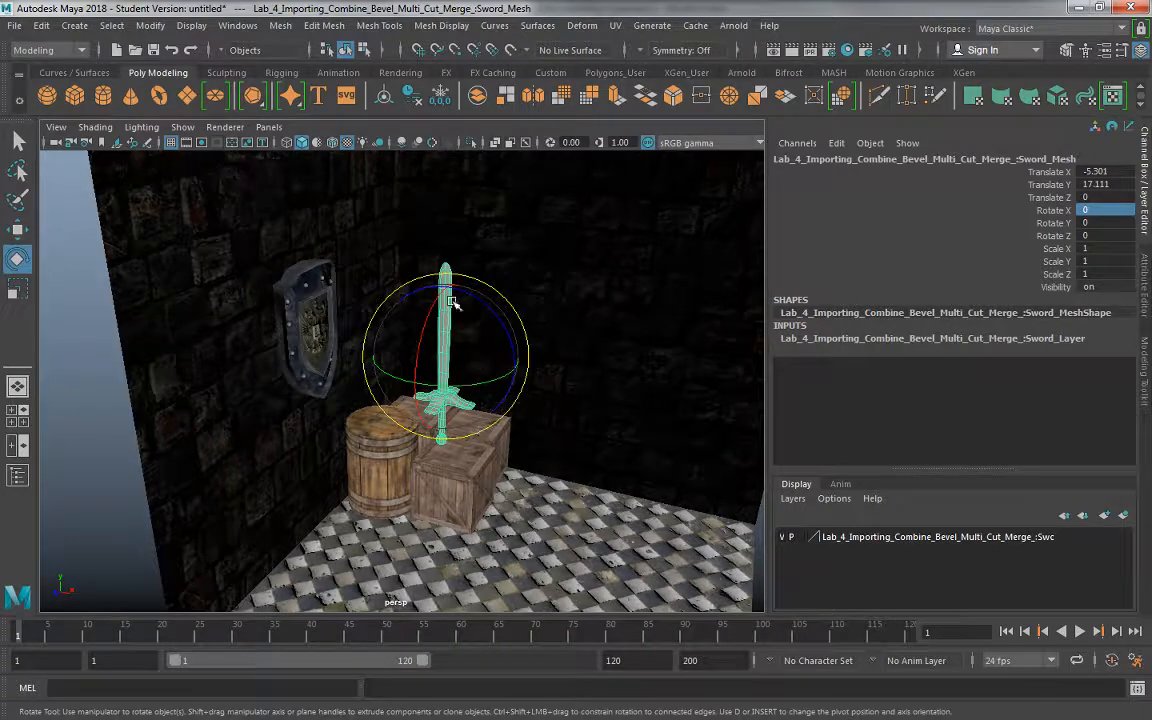
{"action": "left_click", "coordinate": [1096, 224]}
{"action": "type", "text": "90"}
{"action": "key", "text": "Return"}
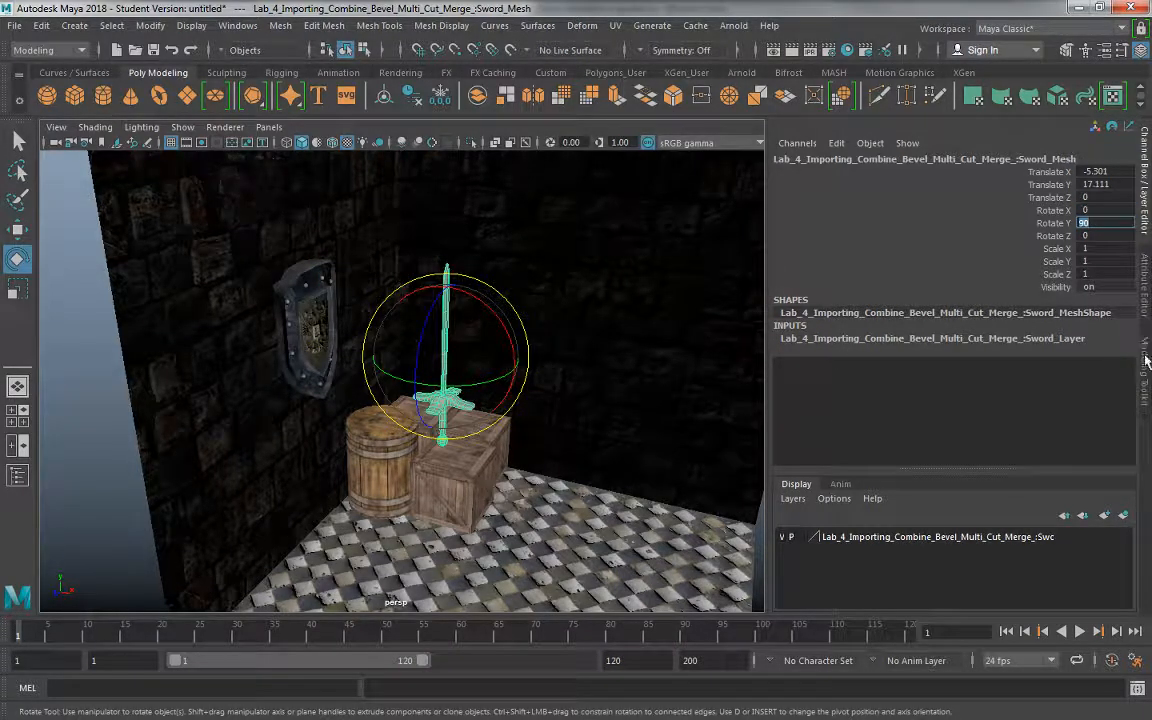
{"action": "left_click", "coordinate": [1102, 212]}
{"action": "type", "text": "90"}
{"action": "key", "text": "Return"}
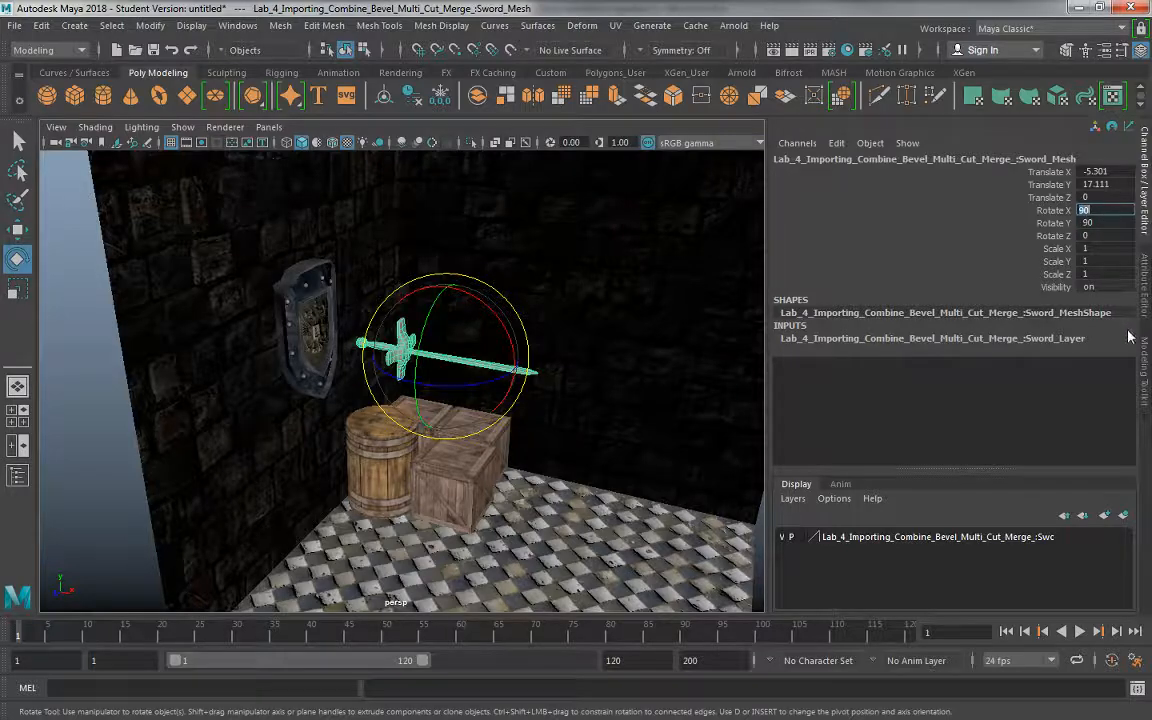
Set the sword's Y rotation to 45
{"action": "left_click_drag", "start_coordinate": [572, 460], "coordinate": [655, 443], "text": "alt"}
{"action": "left_click", "coordinate": [1099, 222]}
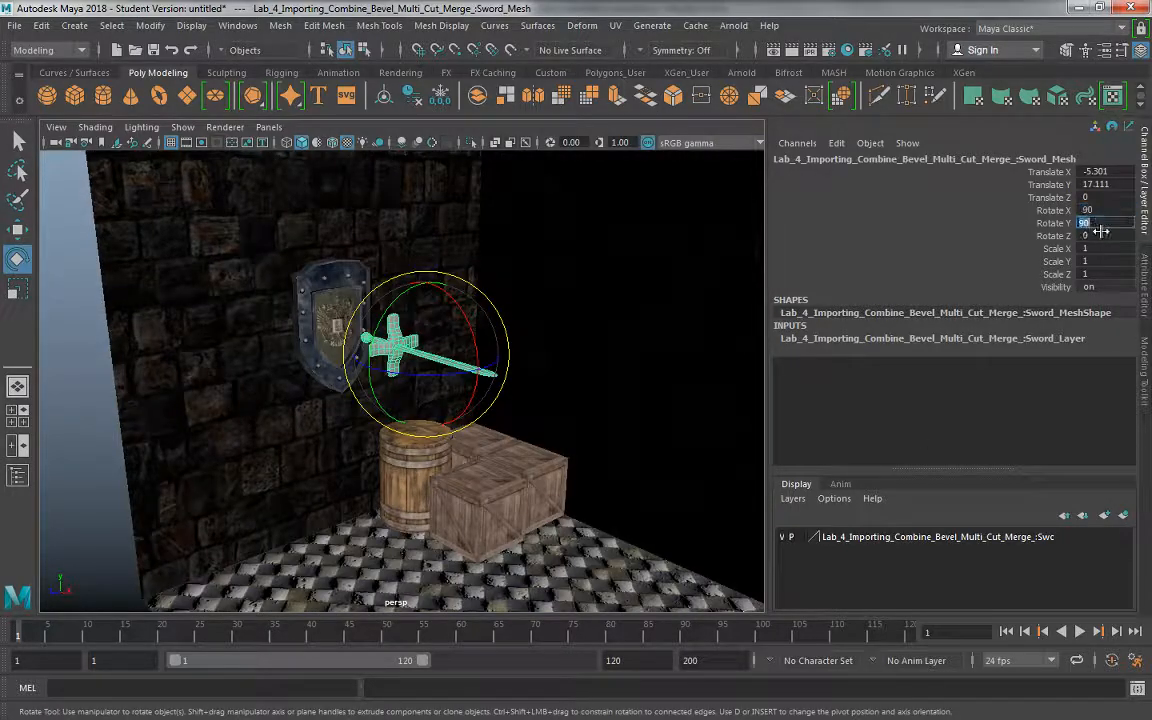
{"action": "type", "text": "45"}
{"action": "key", "text": "Return"}
{"action": "left_click_drag", "start_coordinate": [600, 395], "coordinate": [640, 390], "text": "alt"}
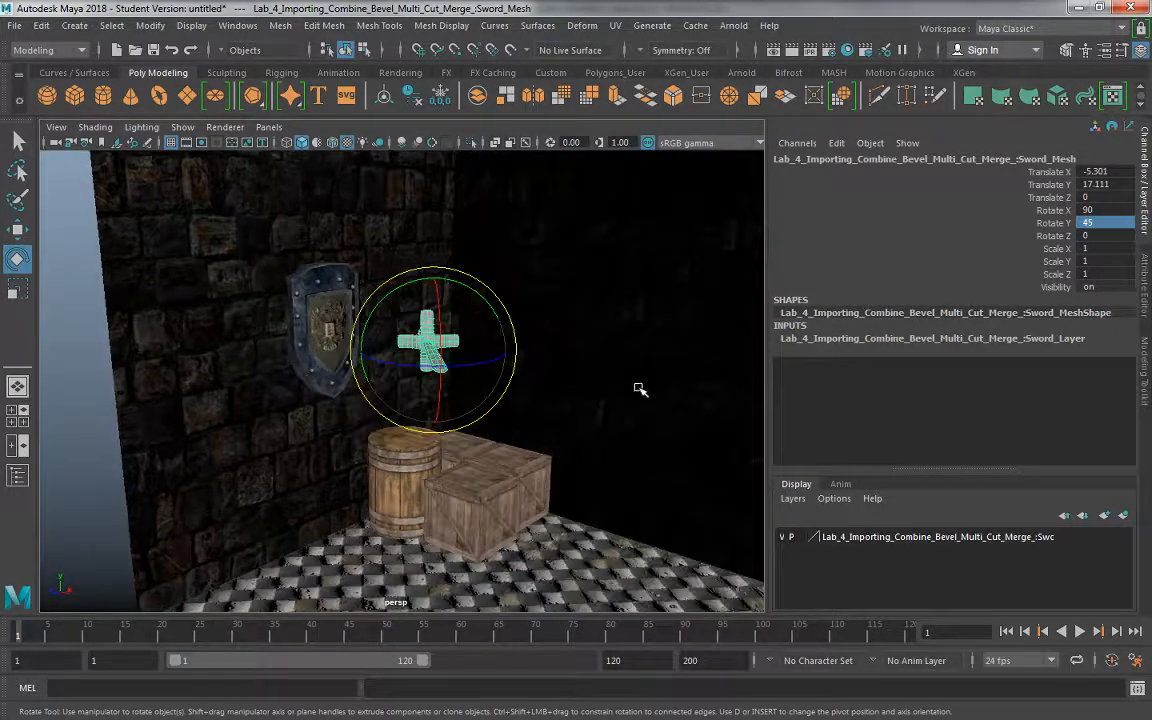
Move the sword down onto the crates, to about X -9.943, Y 7.688, Z -10.178
{"action": "left_click_drag", "start_coordinate": [681, 435], "coordinate": [400, 412], "text": "alt"}
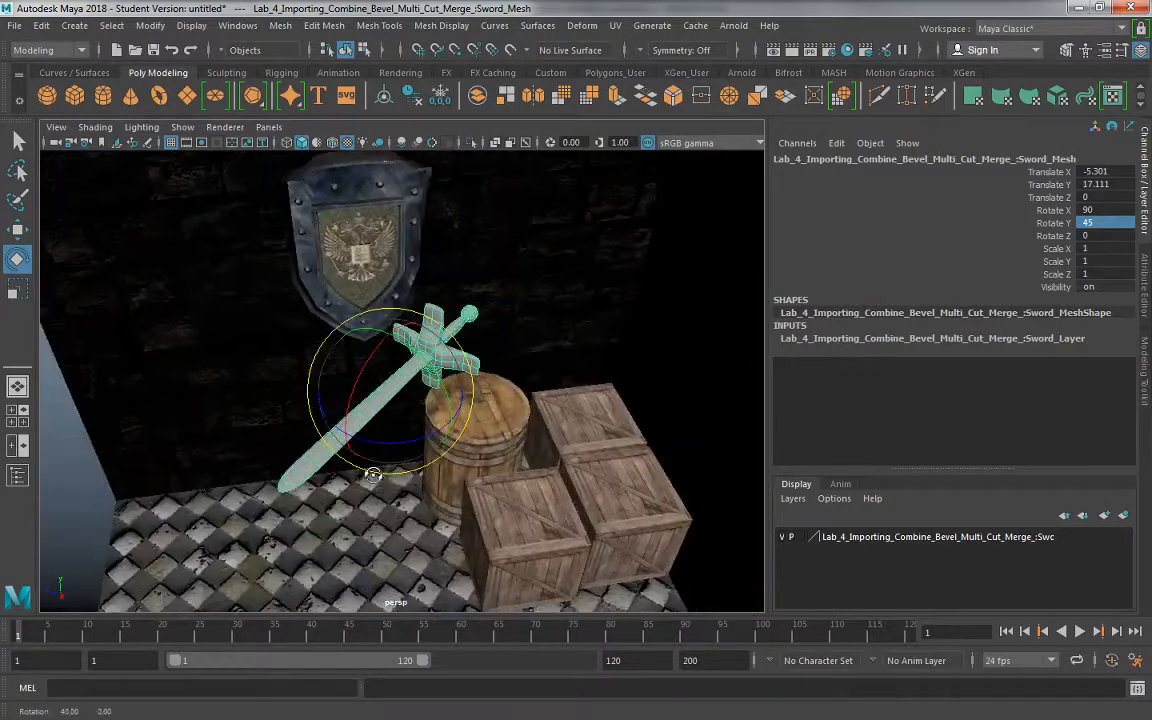
{"action": "key", "text": "w"}
{"action": "left_click_drag", "start_coordinate": [310, 396], "coordinate": [519, 378]}
{"action": "left_click_drag", "start_coordinate": [586, 458], "coordinate": [518, 463]}
Set the sword's Z rotation to 45
{"action": "left_click", "coordinate": [1108, 235]}
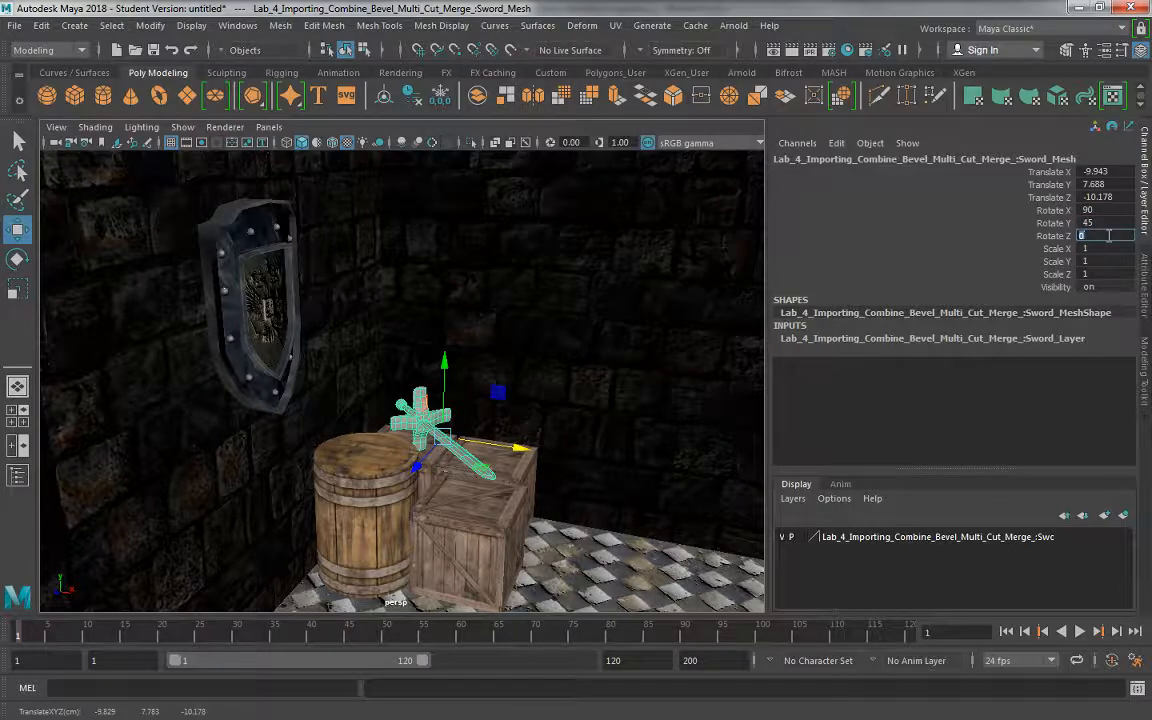
{"action": "type", "text": "45"}
{"action": "key", "text": "Return"}
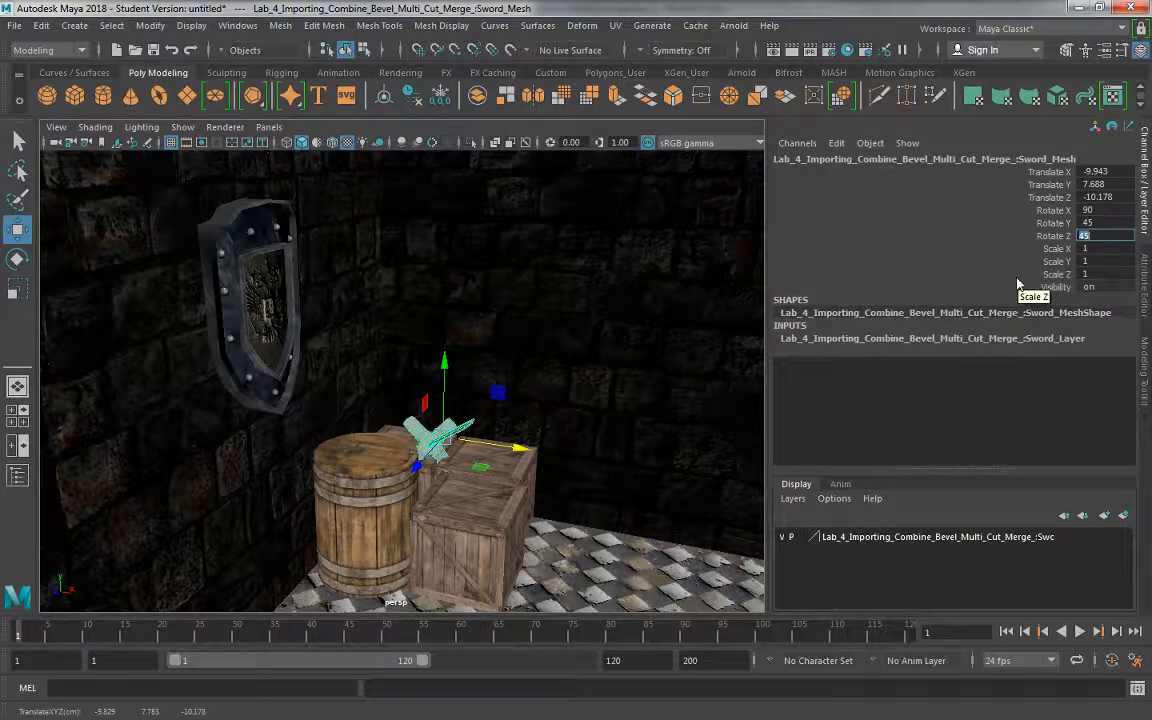
Set the sword's Y and Z rotations to 0
{"action": "left_click_drag", "start_coordinate": [620, 380], "coordinate": [550, 300], "text": "alt"}
{"action": "left_click", "coordinate": [1097, 224]}
{"action": "left_click", "coordinate": [1097, 224]}
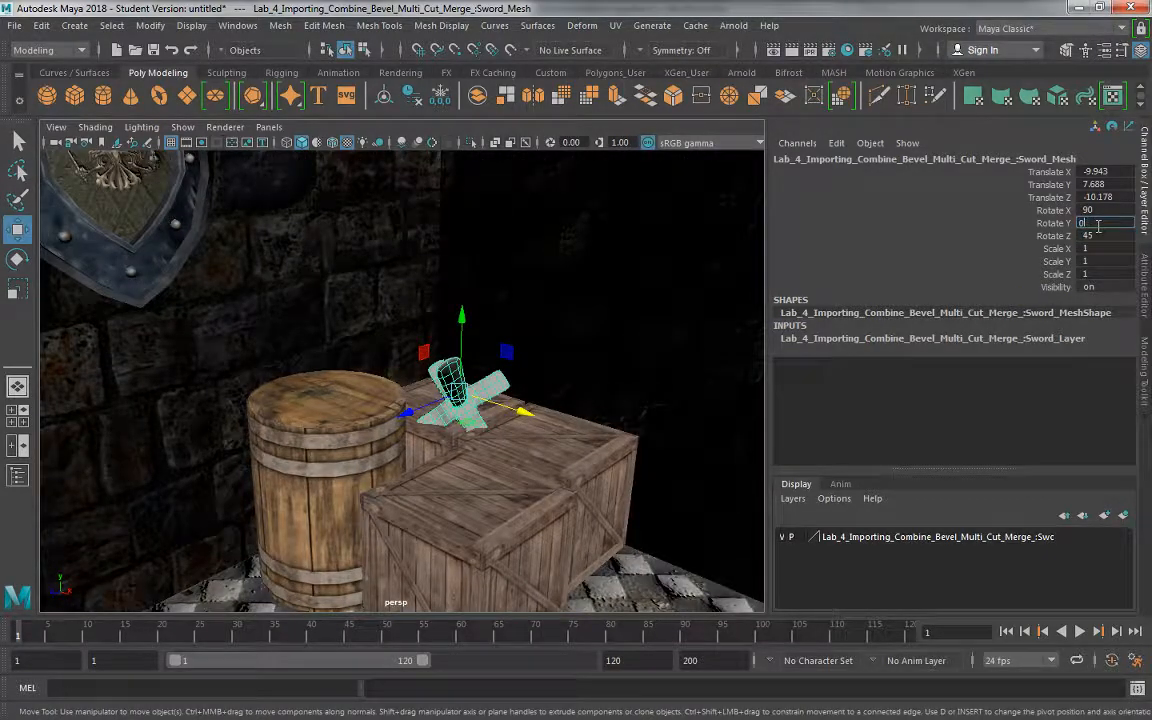
{"action": "key", "text": "Return"}
{"action": "left_click", "coordinate": [1114, 237]}
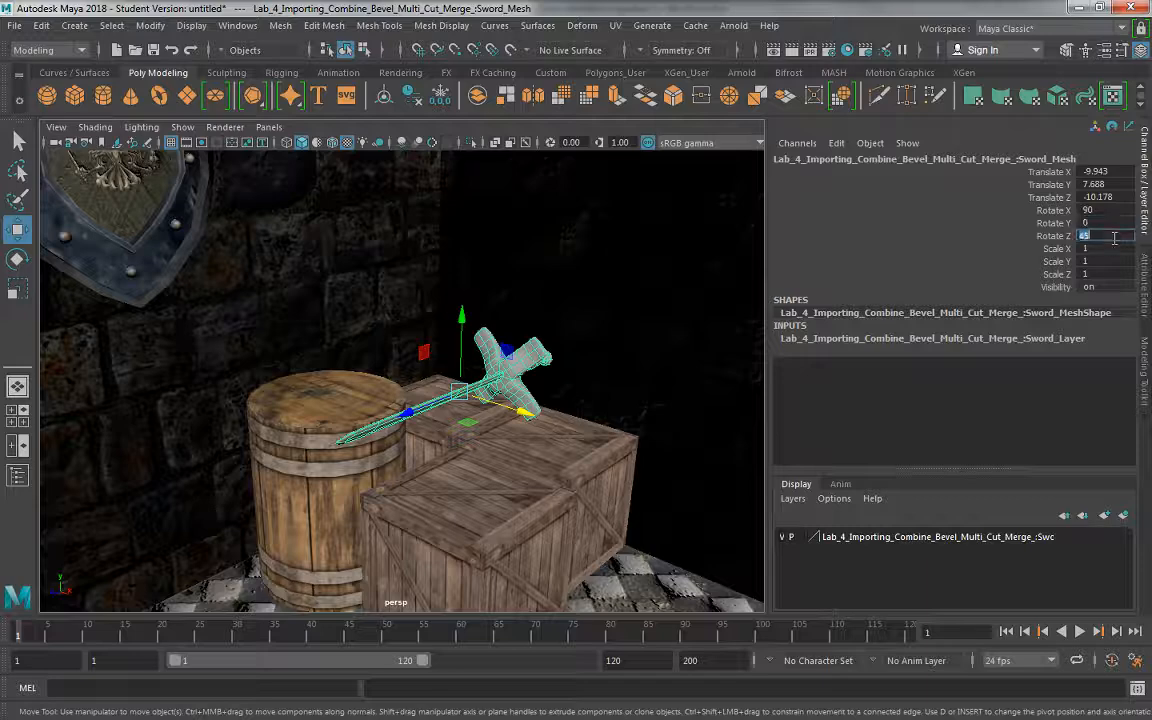
{"action": "key", "text": "Return"}
Try rotating the sword freely and about its Y axis, undoing each attempt
{"action": "left_click", "coordinate": [916, 210]}
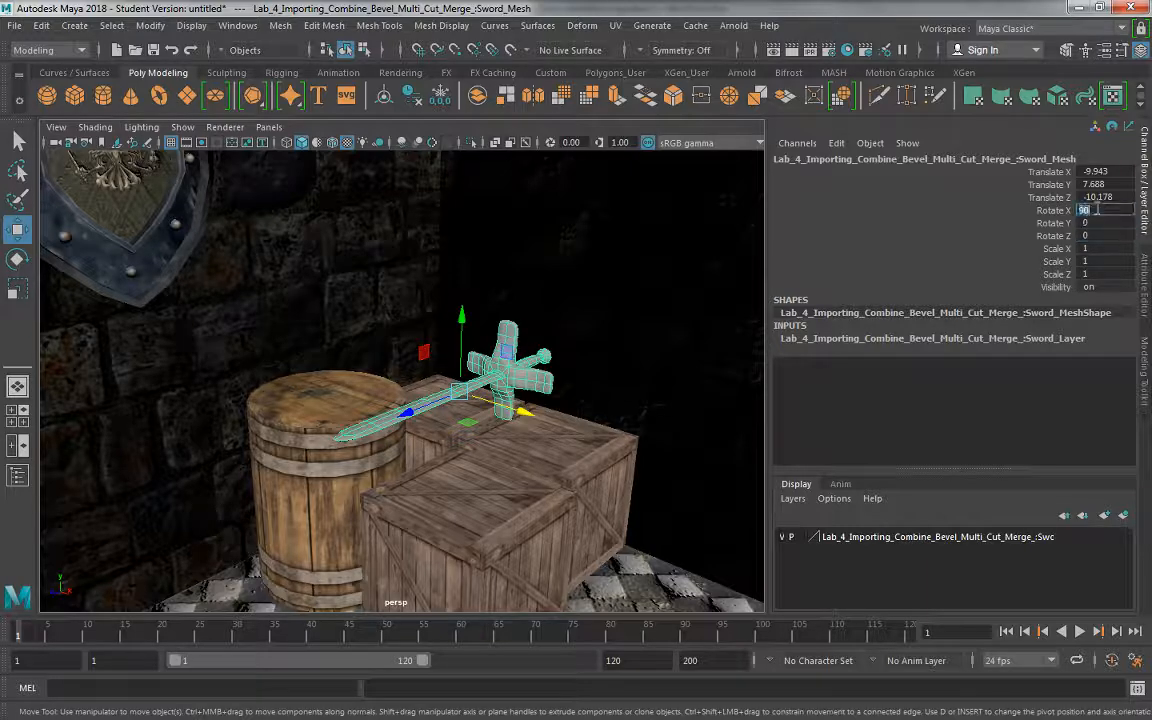
{"action": "left_click_drag", "start_coordinate": [644, 280], "coordinate": [523, 382], "text": "alt"}
{"action": "key", "text": "e"}
{"action": "key", "text": "ctrl+z"}
{"action": "key", "text": "ctrl+z"}
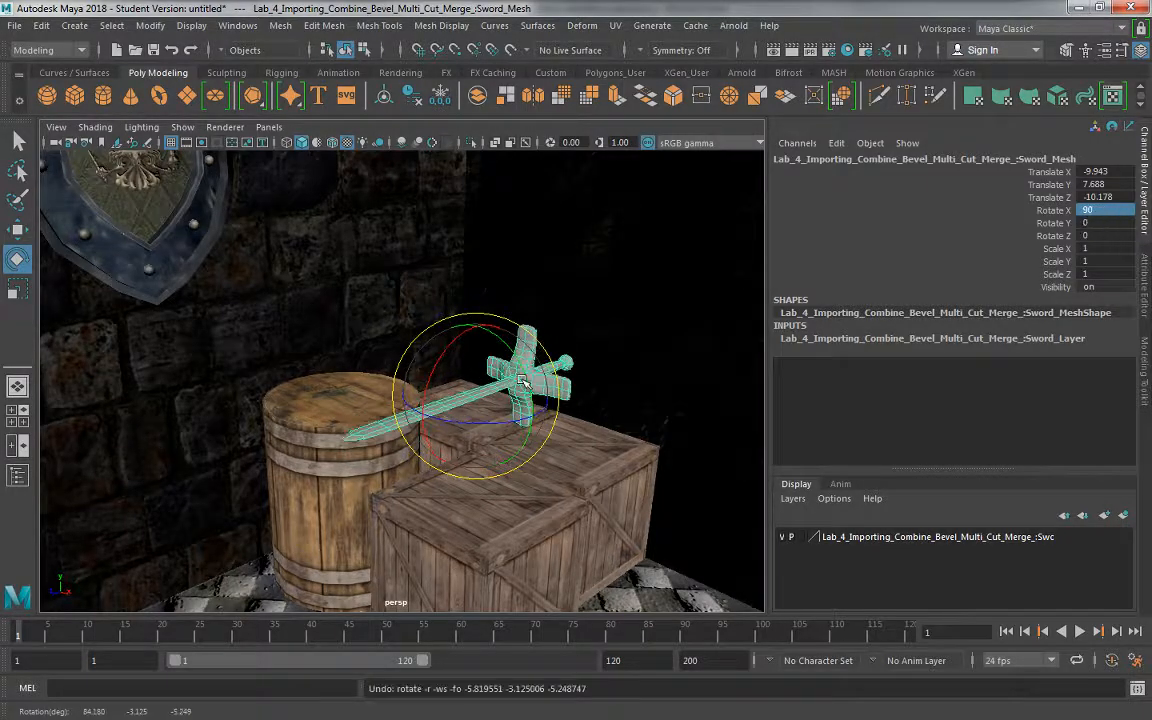
{"action": "left_click_drag", "start_coordinate": [420, 381], "coordinate": [560, 360], "text": "alt"}
{"action": "left_click", "coordinate": [1052, 223]}
{"action": "middle_click_drag", "start_coordinate": [616, 252], "coordinate": [671, 281]}
{"action": "key", "text": "ctrl+z"}
Rotate the sword about its Z axis and set the Z rotation to exactly 45
{"action": "left_click", "coordinate": [945, 236]}
{"action": "middle_click_drag", "start_coordinate": [585, 265], "coordinate": [728, 303]}
{"action": "left_click_drag", "start_coordinate": [489, 309], "coordinate": [642, 297], "text": "alt"}
{"action": "mouse_move", "coordinate": [455, 345]}
{"action": "middle_mouse_down"}
{"action": "mouse_move", "coordinate": [417, 334]}
{"action": "mouse_move", "coordinate": [438, 333]}
{"action": "middle_mouse_up"}
{"action": "double_click", "coordinate": [1100, 234]}
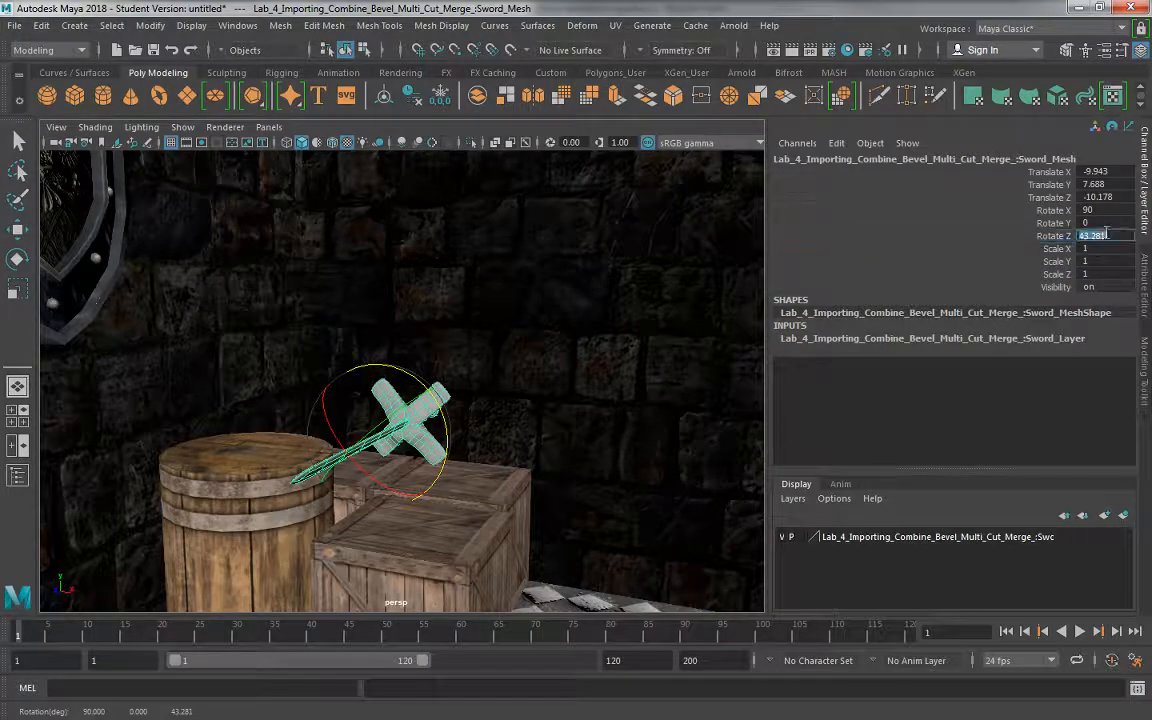
{"action": "type", "text": "45"}
{"action": "key", "text": "Return"}
Try a Y rotation of 45 on the sword and undo it
{"action": "mouse_move", "coordinate": [612, 417]}
{"action": "left_mouse_down", "text": "alt"}
{"action": "mouse_move", "coordinate": [563, 481]}
{"action": "mouse_move", "coordinate": [627, 420]}
{"action": "left_mouse_up", "text": "alt"}
{"action": "double_click", "coordinate": [1100, 222]}
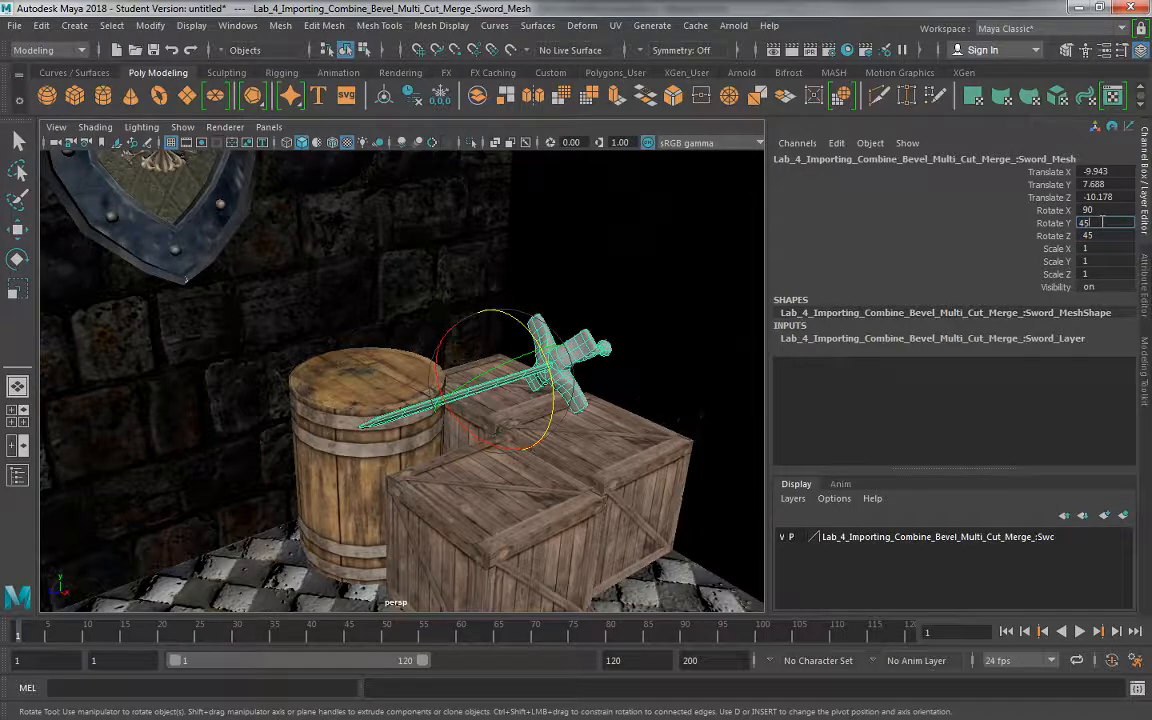
{"action": "type", "text": "45"}
{"action": "key", "text": "Return"}
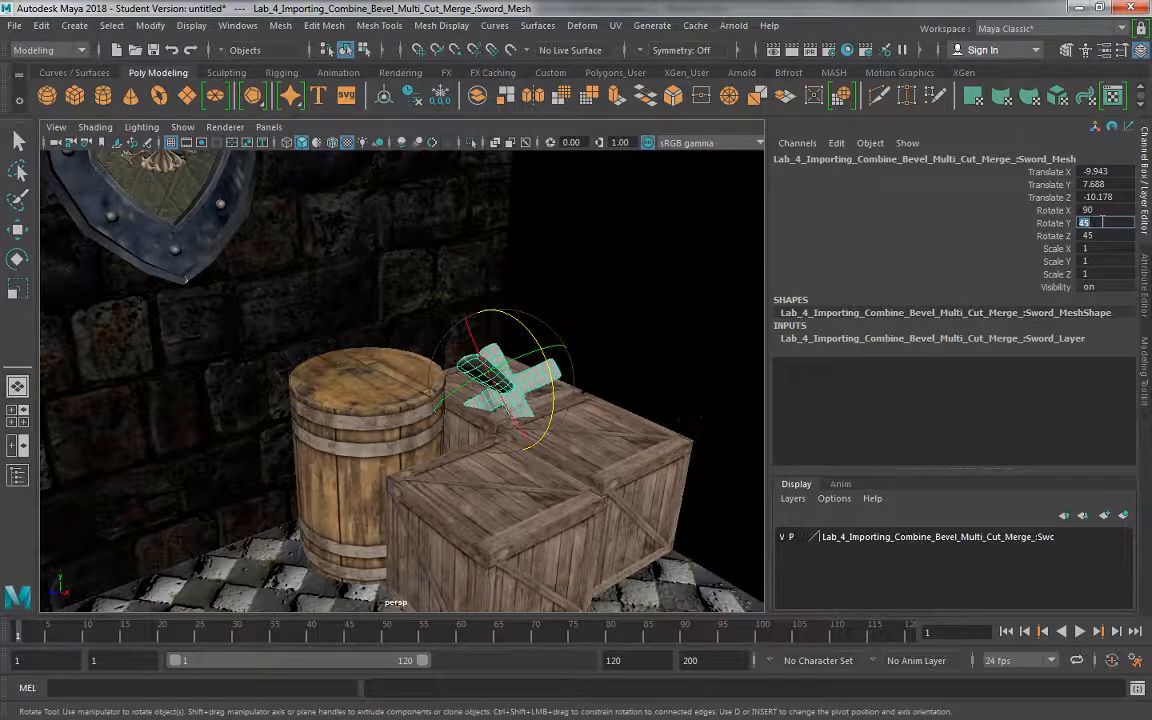
{"action": "left_click_drag", "start_coordinate": [599, 352], "coordinate": [603, 357], "text": "alt"}
{"action": "key", "text": "ctrl+z"}
{"action": "left_click_drag", "start_coordinate": [502, 399], "coordinate": [501, 422], "text": "alt"}
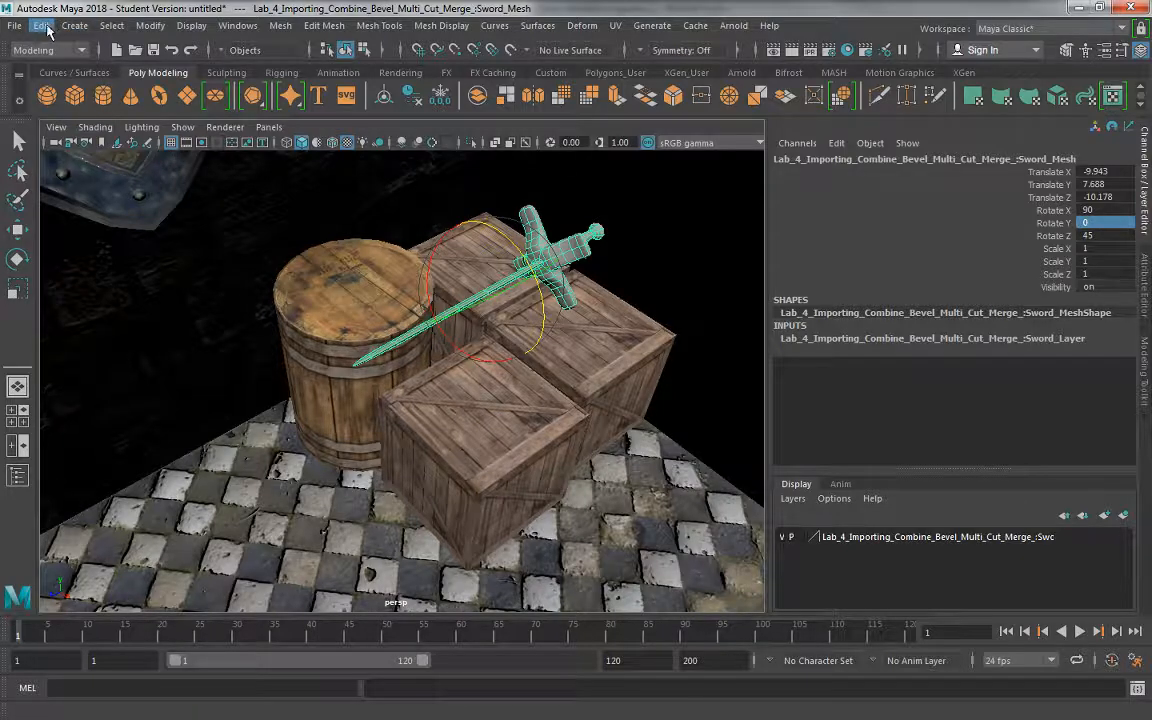
Try an X rotation of 45 on the sword, and restore the X rotation to 90
{"action": "double_click", "coordinate": [1095, 210]}
{"action": "type", "text": "45"}
{"action": "key", "text": "Return"}
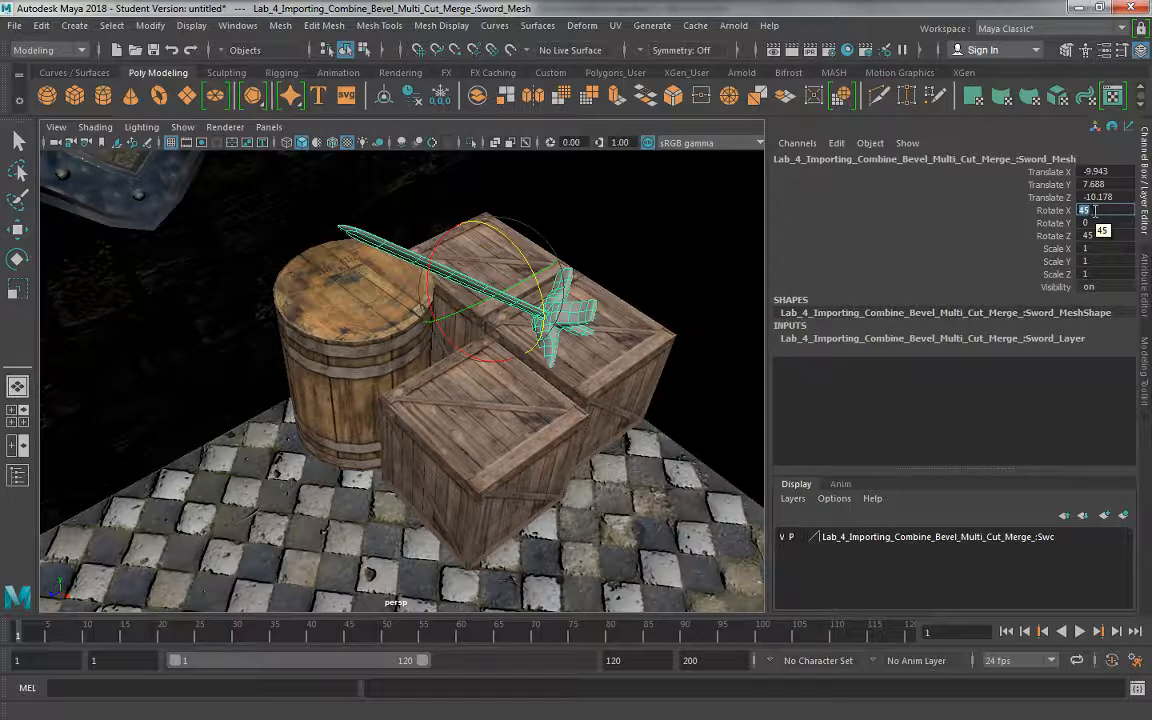
{"action": "left_click_drag", "start_coordinate": [426, 342], "coordinate": [440, 330], "text": "alt"}
{"action": "key", "text": "1"}
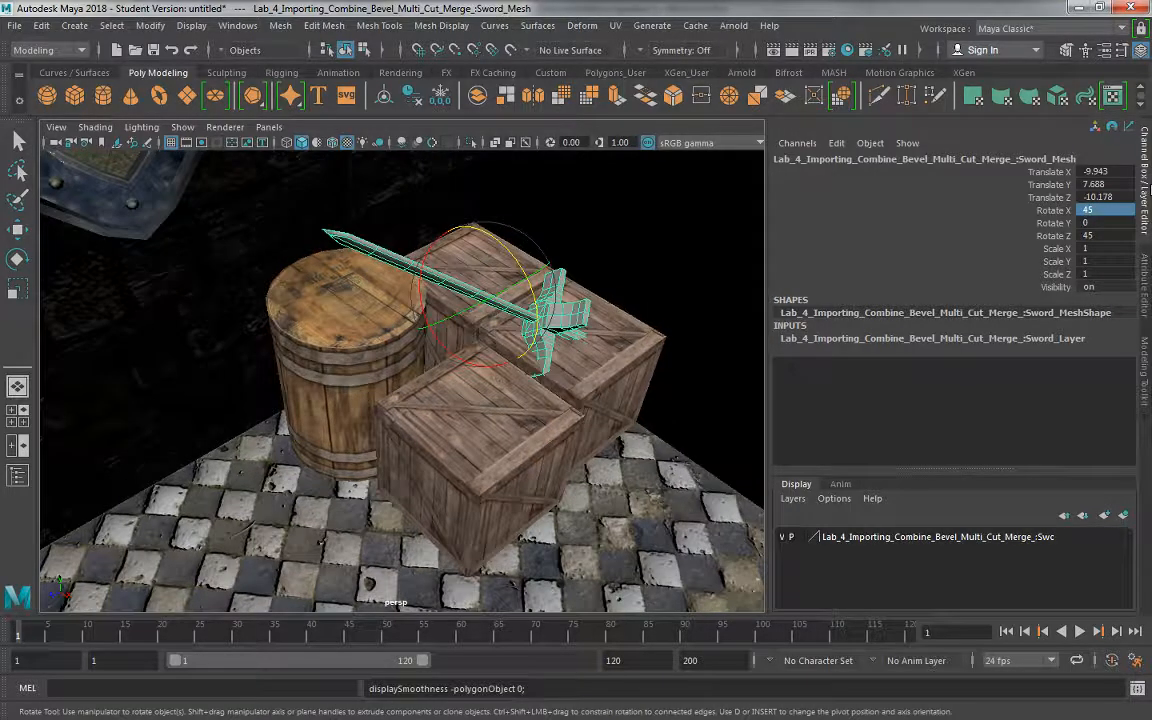
{"action": "left_click_drag", "start_coordinate": [551, 409], "coordinate": [565, 404], "text": "alt"}
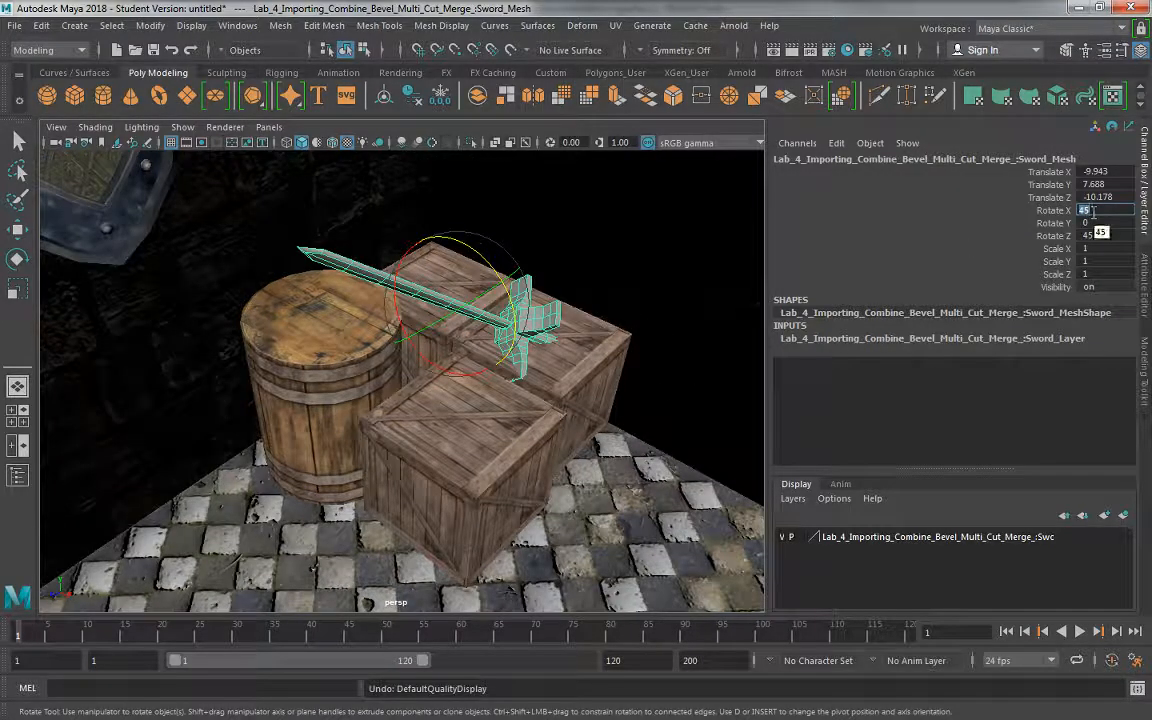
{"action": "key", "text": "Return"}
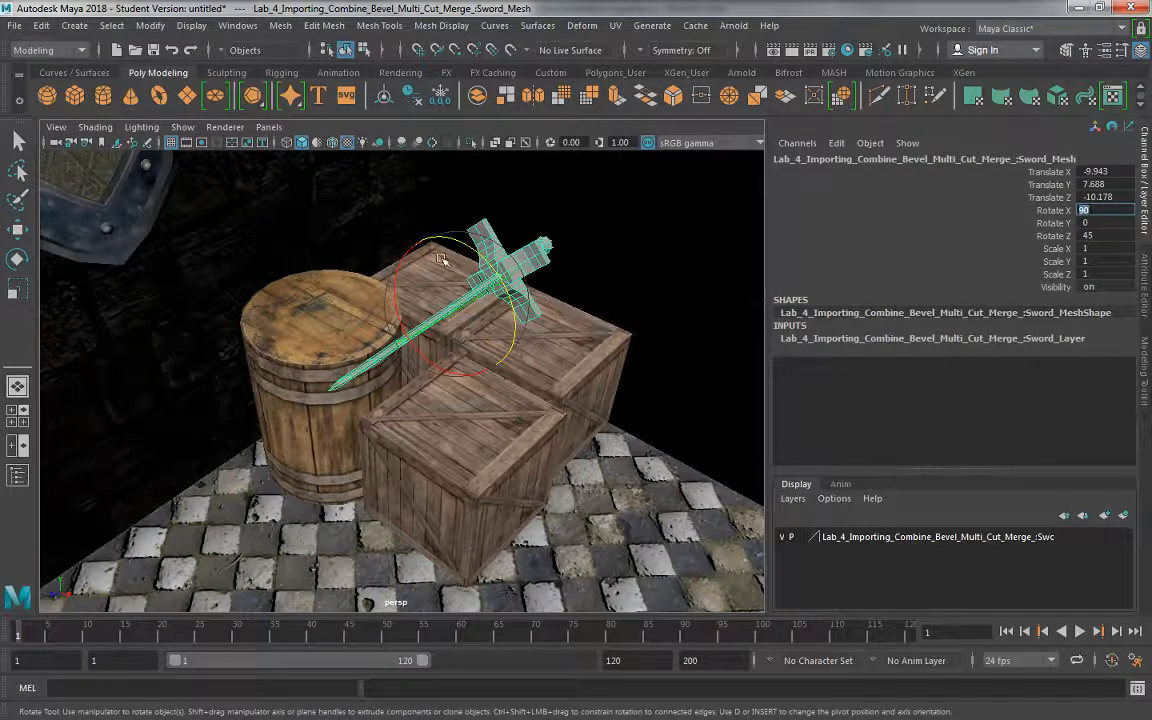
Turn on the sword's smooth preview and delete all non-deformer history in the scene
{"action": "left_click_drag", "start_coordinate": [400, 325], "coordinate": [405, 328], "text": "alt"}
{"action": "key", "text": "3"}
{"action": "left_click_drag", "start_coordinate": [506, 359], "coordinate": [526, 363], "text": "alt"}
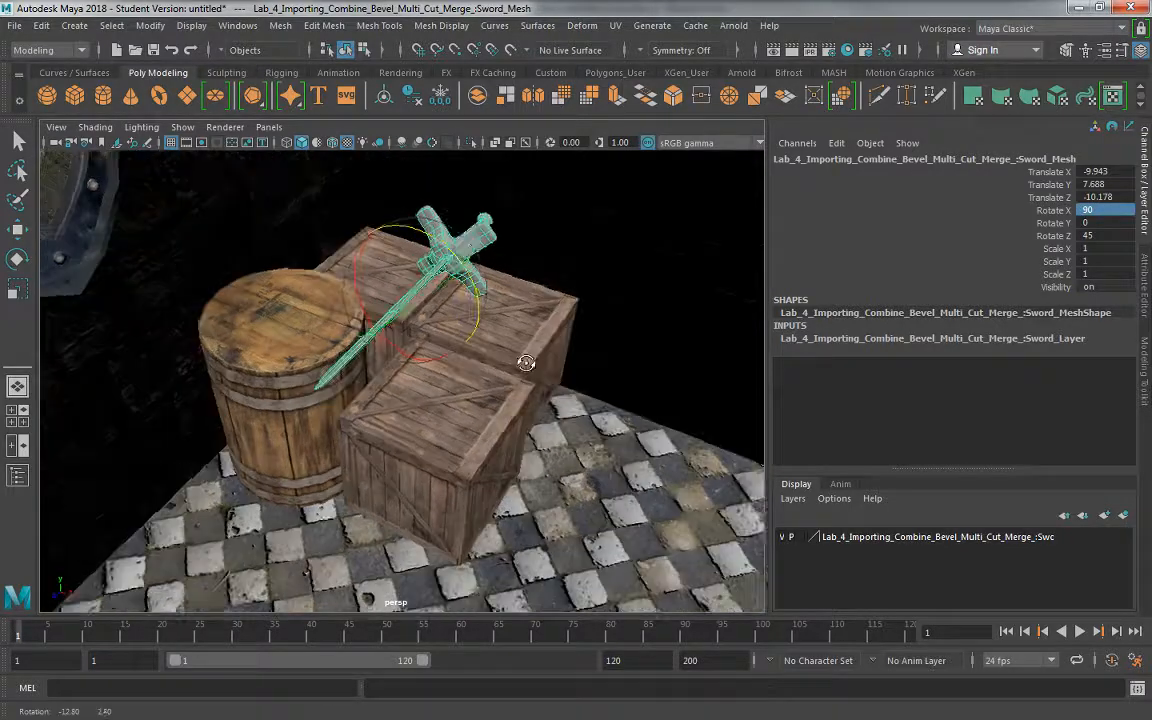
{"action": "left_click", "coordinate": [41, 25]}
{"action": "mouse_move", "coordinate": [88, 231]}
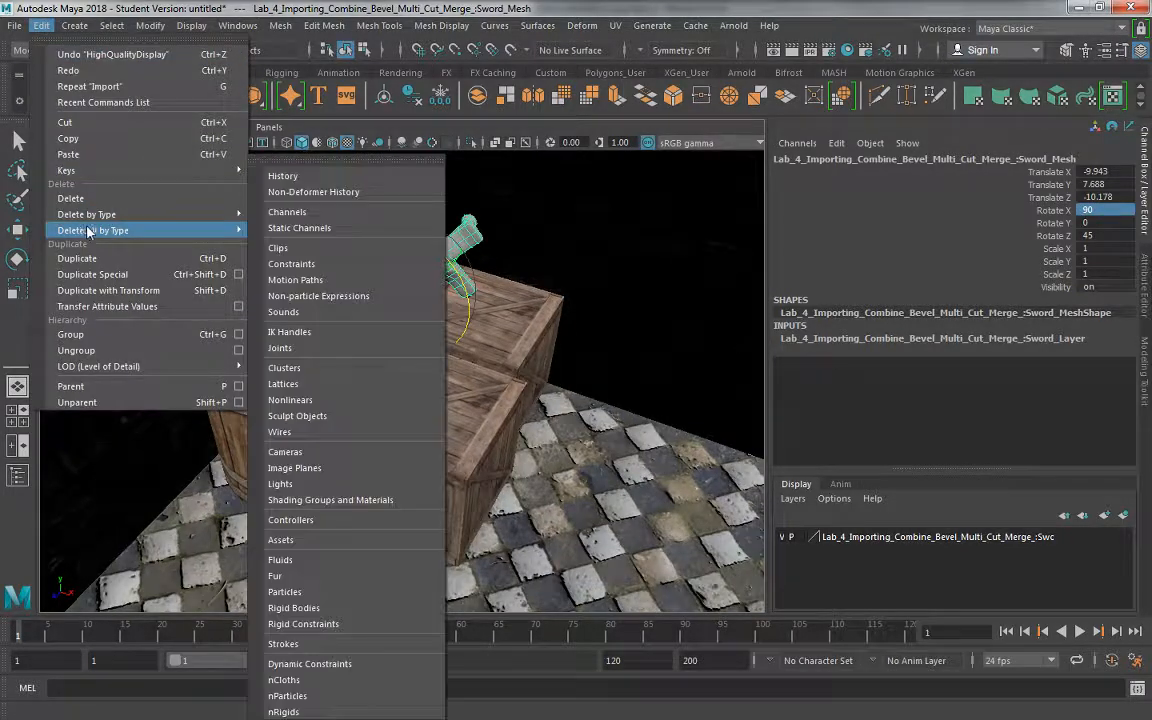
{"action": "left_click", "coordinate": [345, 191]}
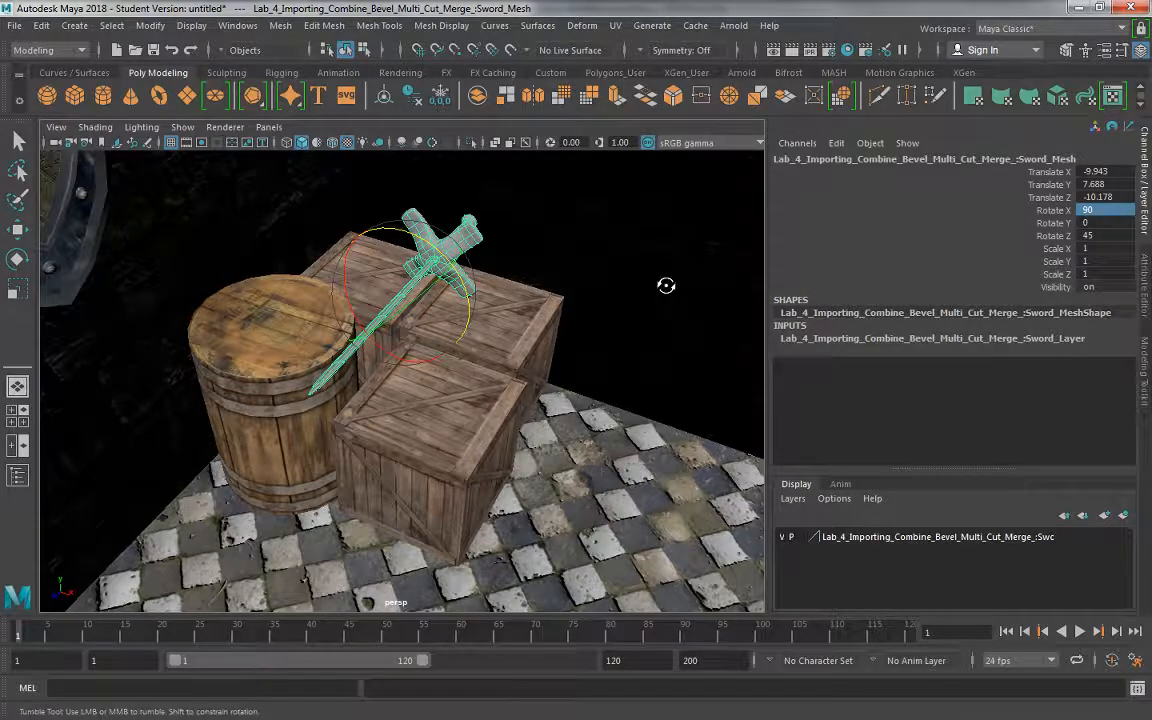
Freeze the sword's transformations
{"action": "left_click_drag", "start_coordinate": [663, 288], "coordinate": [630, 246], "text": "alt"}
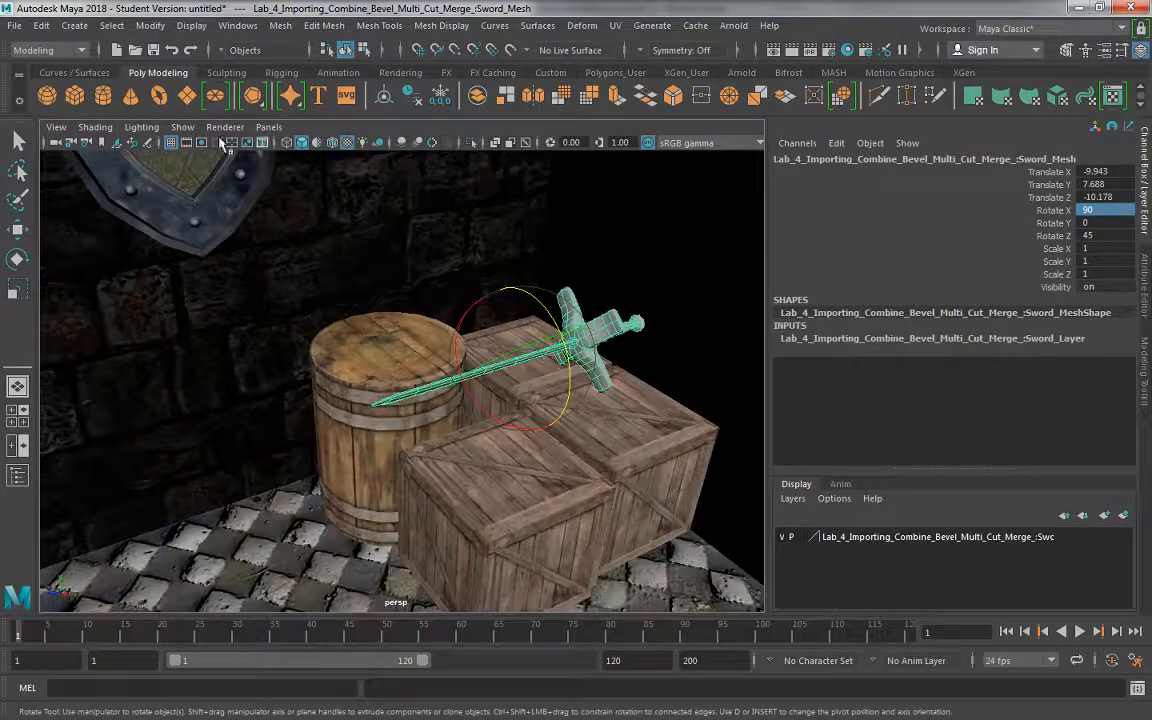
{"action": "left_click", "coordinate": [150, 26]}
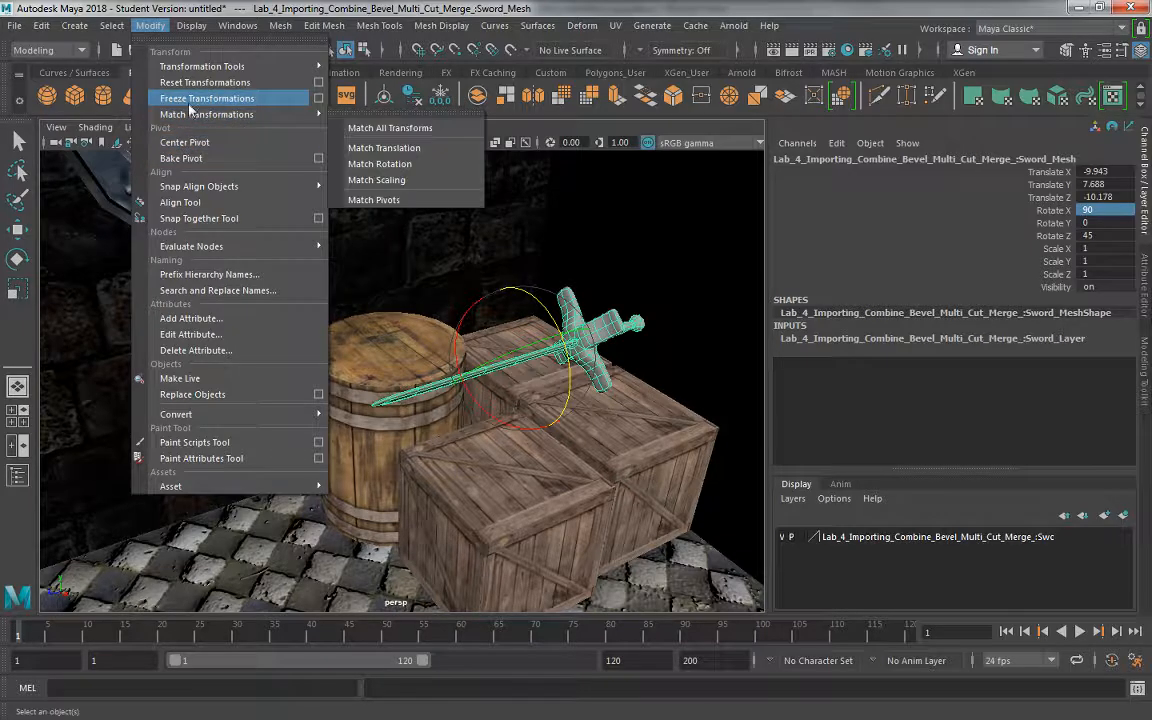
{"action": "left_click", "coordinate": [190, 100]}
Rotate the sword about its Y axis to about 42.5 degrees, undoing the free rotation tried first
{"action": "left_click_drag", "start_coordinate": [527, 339], "coordinate": [539, 353], "text": "alt"}
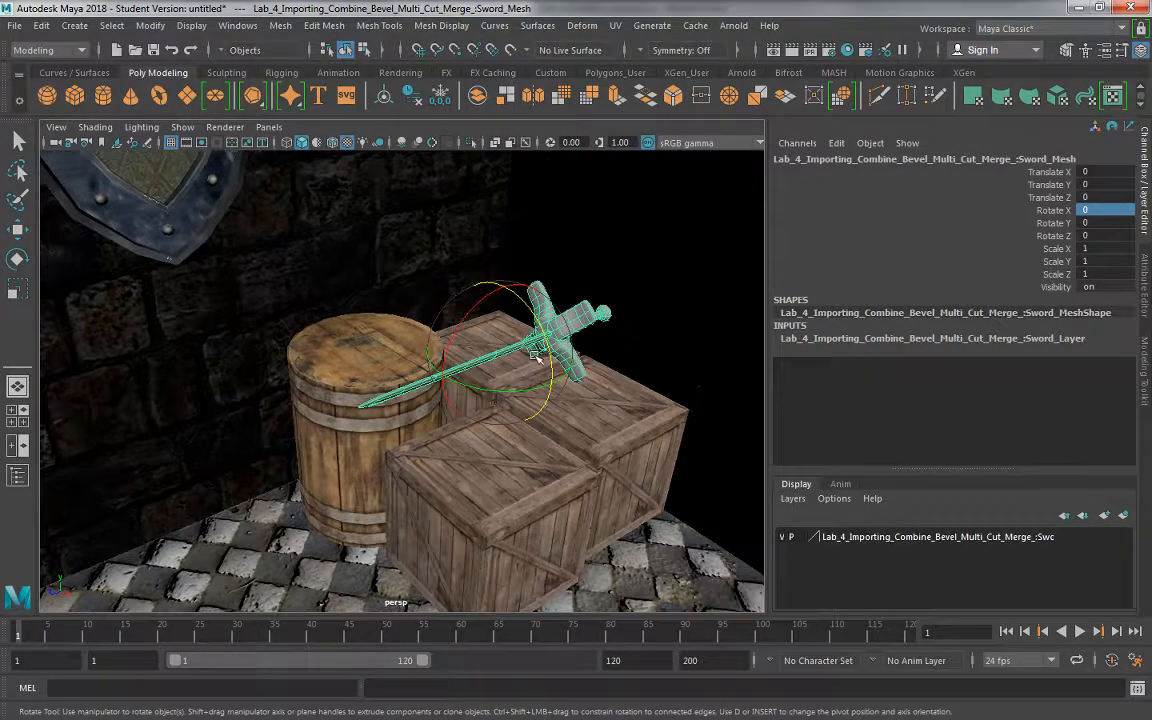
{"action": "left_click_drag", "start_coordinate": [502, 391], "coordinate": [541, 393]}
{"action": "key", "text": "ctrl+z"}
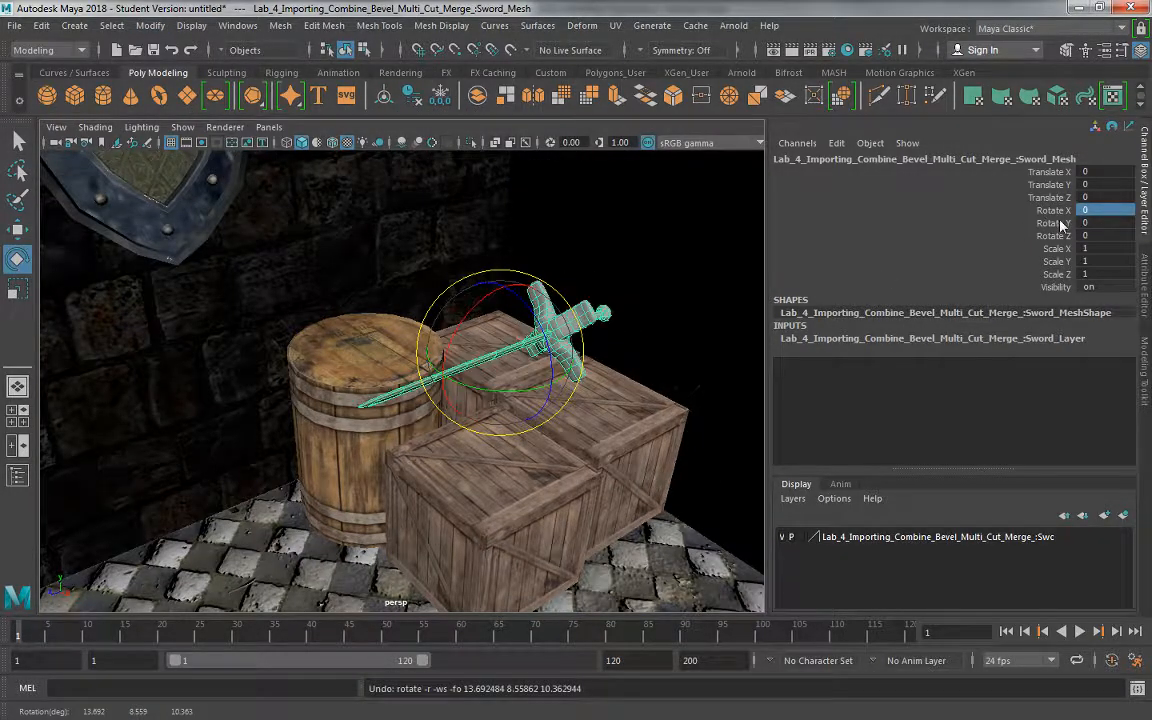
{"action": "left_click", "coordinate": [1057, 223]}
{"action": "middle_click_drag", "start_coordinate": [590, 258], "coordinate": [501, 249]}
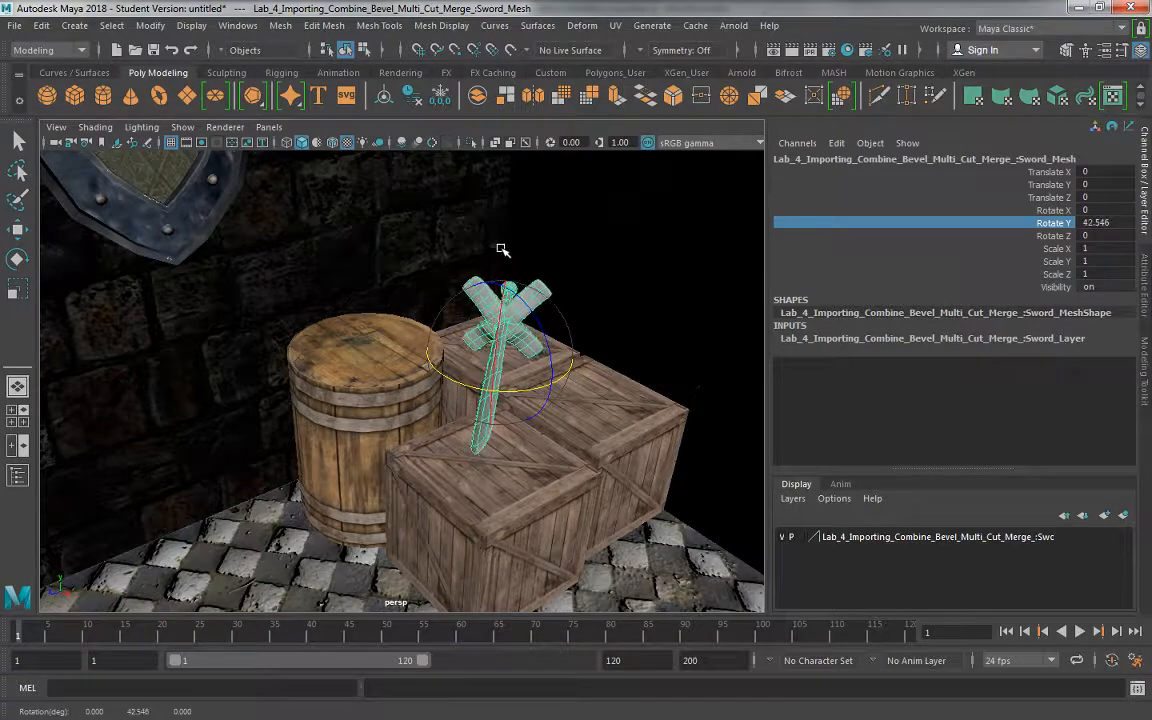
Move the sword down over the crates, to about X 0.51 and Y -0.704
{"action": "left_click_drag", "start_coordinate": [501, 249], "coordinate": [498, 307], "text": "alt"}
{"action": "key", "text": "w"}
{"action": "left_click_drag", "start_coordinate": [398, 356], "coordinate": [413, 345], "text": "alt"}
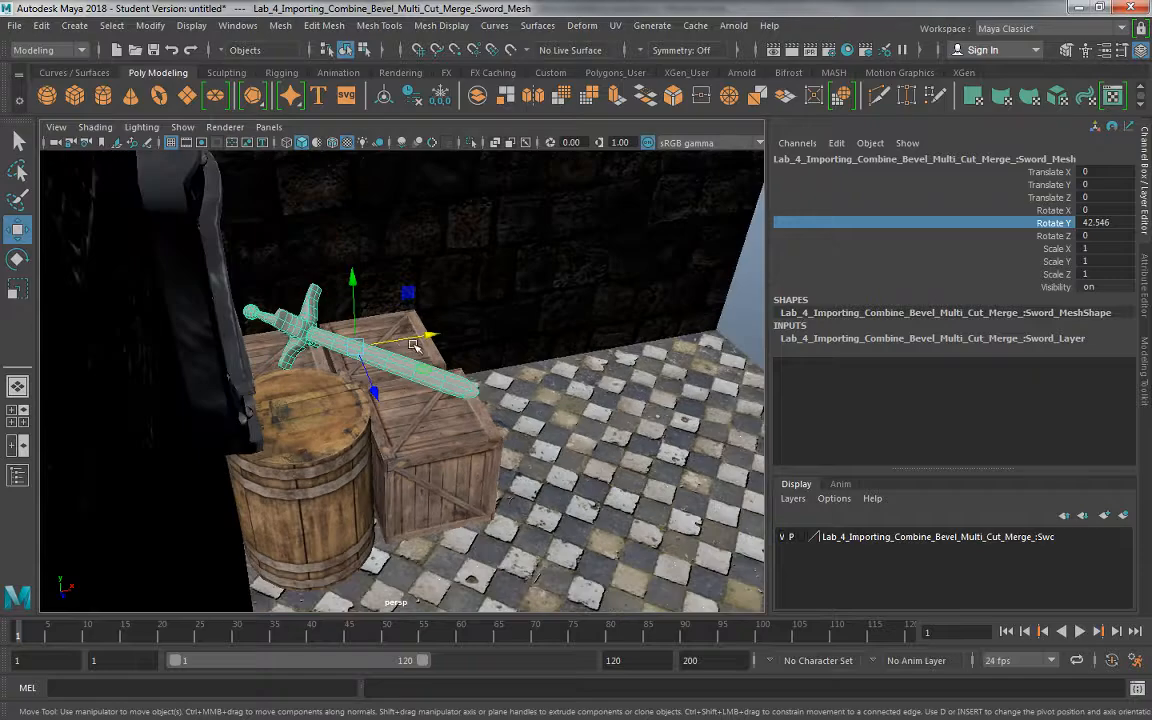
{"action": "left_click_drag", "start_coordinate": [387, 390], "coordinate": [378, 245], "text": "alt"}
{"action": "middle_click_drag", "start_coordinate": [378, 245], "coordinate": [480, 308], "text": "alt"}
{"action": "left_click_drag", "start_coordinate": [480, 308], "coordinate": [379, 303], "text": "alt"}
{"action": "middle_click_drag", "start_coordinate": [503, 347], "coordinate": [376, 279], "text": "alt"}
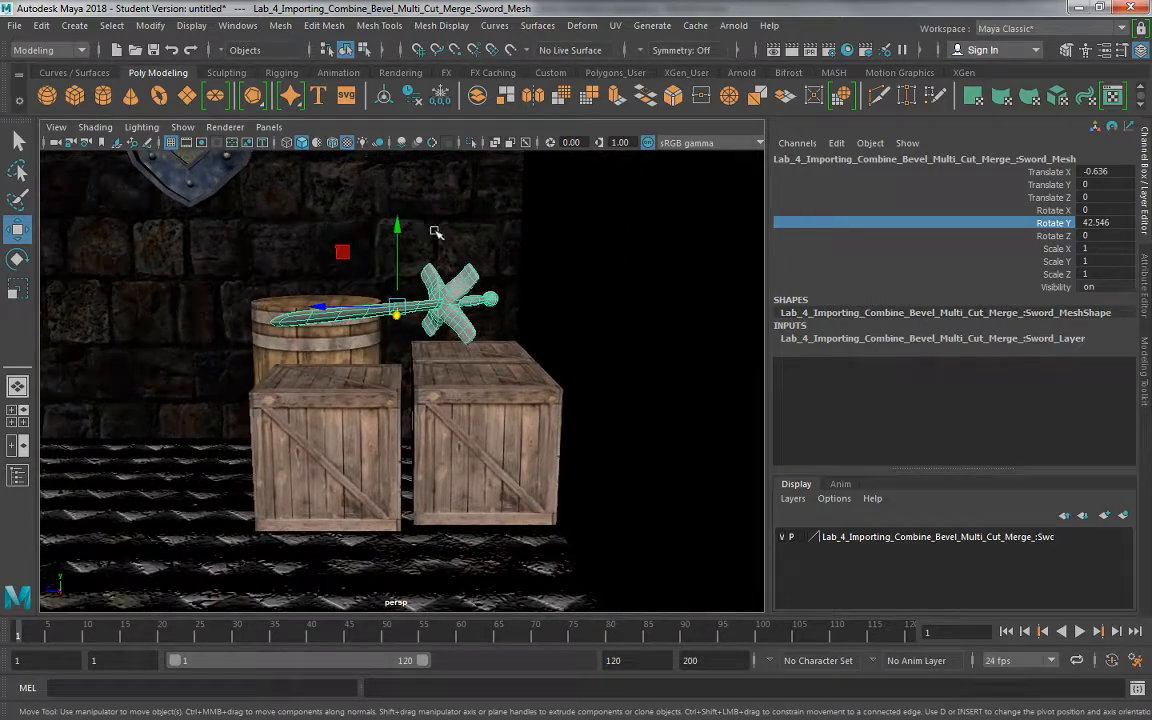
{"action": "middle_click_drag", "start_coordinate": [398, 217], "coordinate": [400, 246]}
{"action": "left_click_drag", "start_coordinate": [398, 233], "coordinate": [440, 340]}
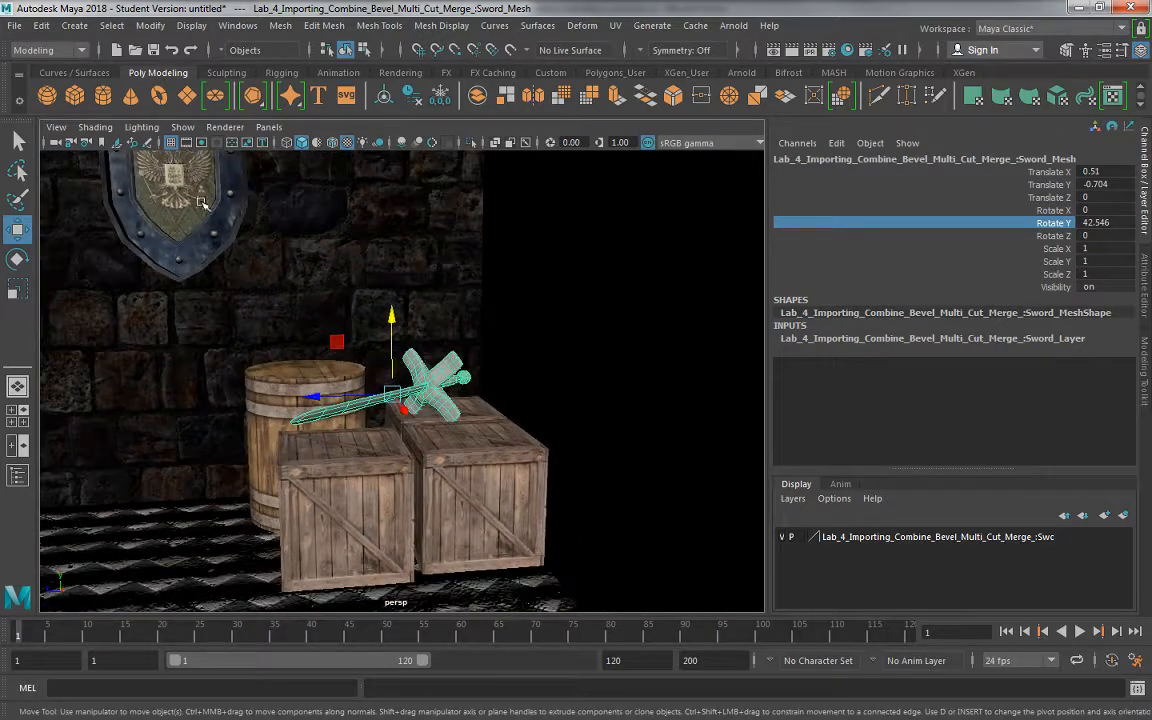
{"action": "left_click", "coordinate": [250, 218]}
{"action": "left_click_drag", "start_coordinate": [164, 171], "coordinate": [330, 260]}
{"action": "key", "text": "ctrl+z"}
{"action": "middle_click_drag", "start_coordinate": [330, 260], "coordinate": [338, 287], "text": "alt"}
{"action": "left_click", "coordinate": [332, 388]}
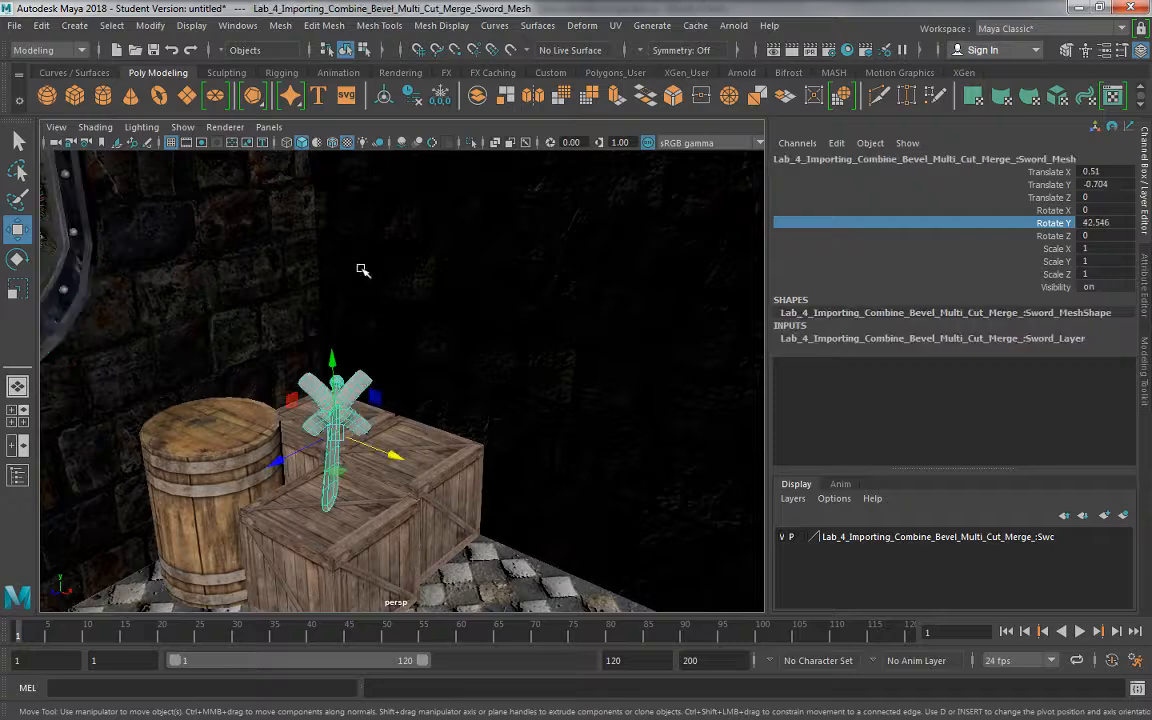
Tilt the sword about its X axis to about 10.1 degrees so its blade slopes toward the front crate
{"action": "right_click_drag", "start_coordinate": [363, 267], "coordinate": [815, 296], "text": "alt"}
{"action": "left_click_drag", "start_coordinate": [335, 260], "coordinate": [377, 289], "text": "alt"}
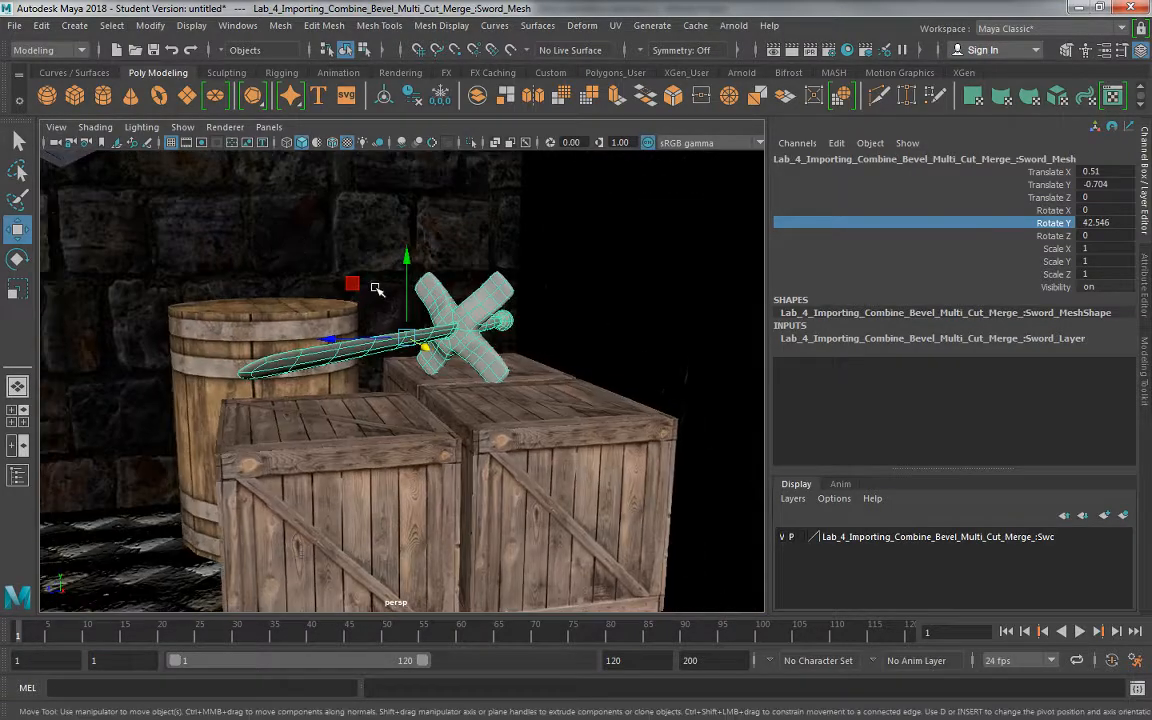
{"action": "key", "text": "e"}
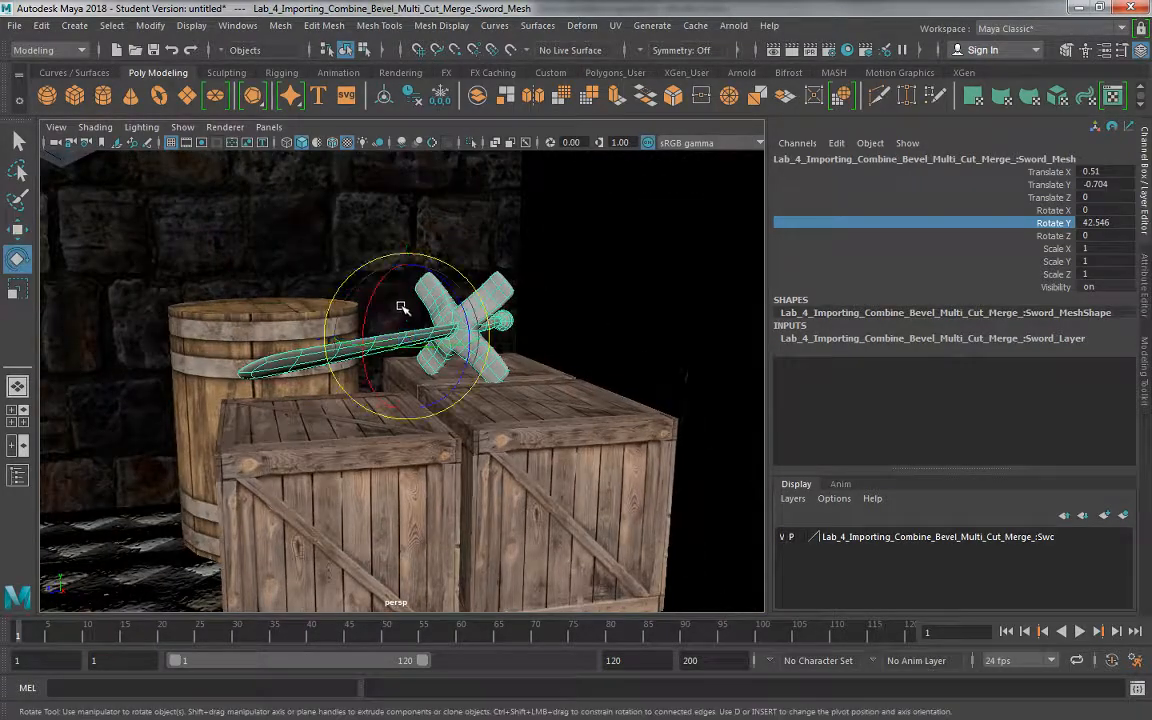
{"action": "left_click", "coordinate": [1045, 210]}
{"action": "middle_click_drag", "start_coordinate": [640, 260], "coordinate": [535, 281]}
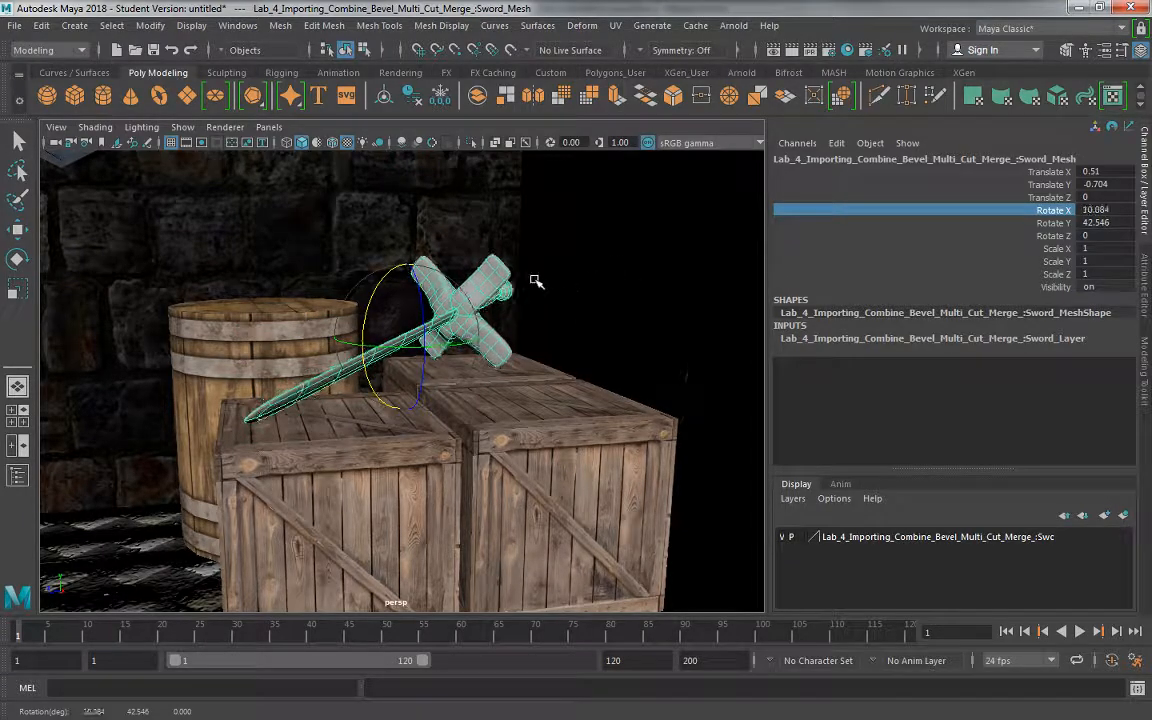
In the side view, adjust the sword's X rotation to about 10.8 degrees and raise it to about Y -0.555
{"action": "key", "text": "space"}
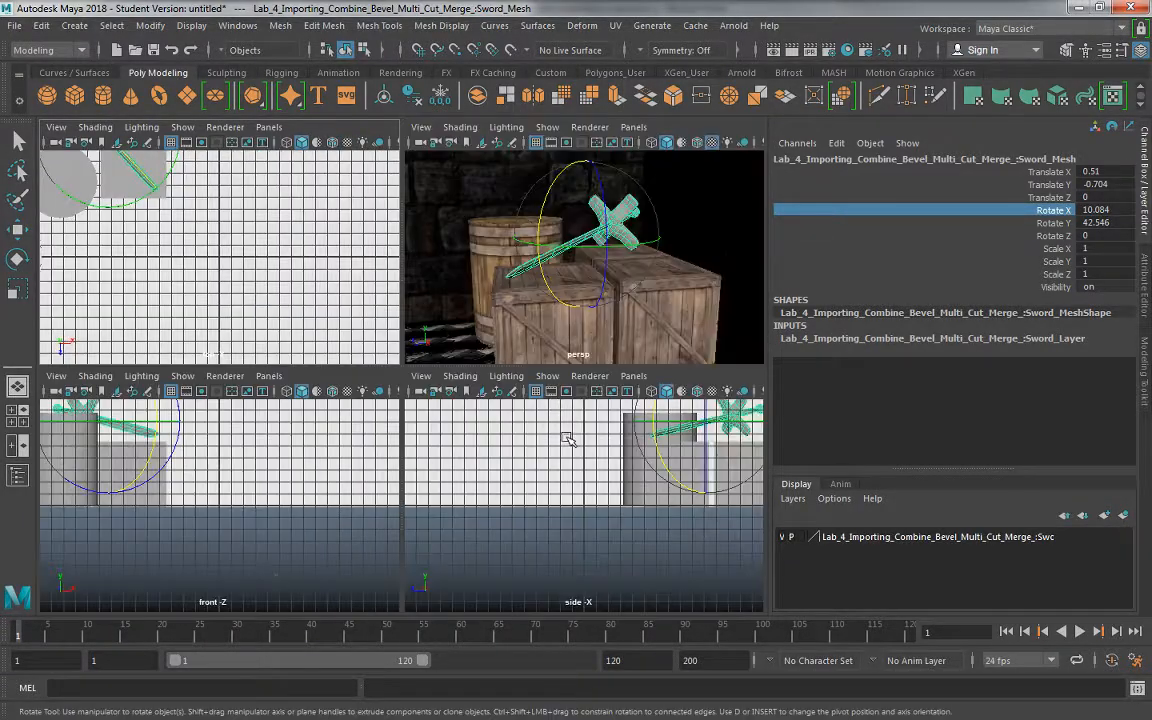
{"action": "key", "text": "space"}
{"action": "key", "text": "f"}
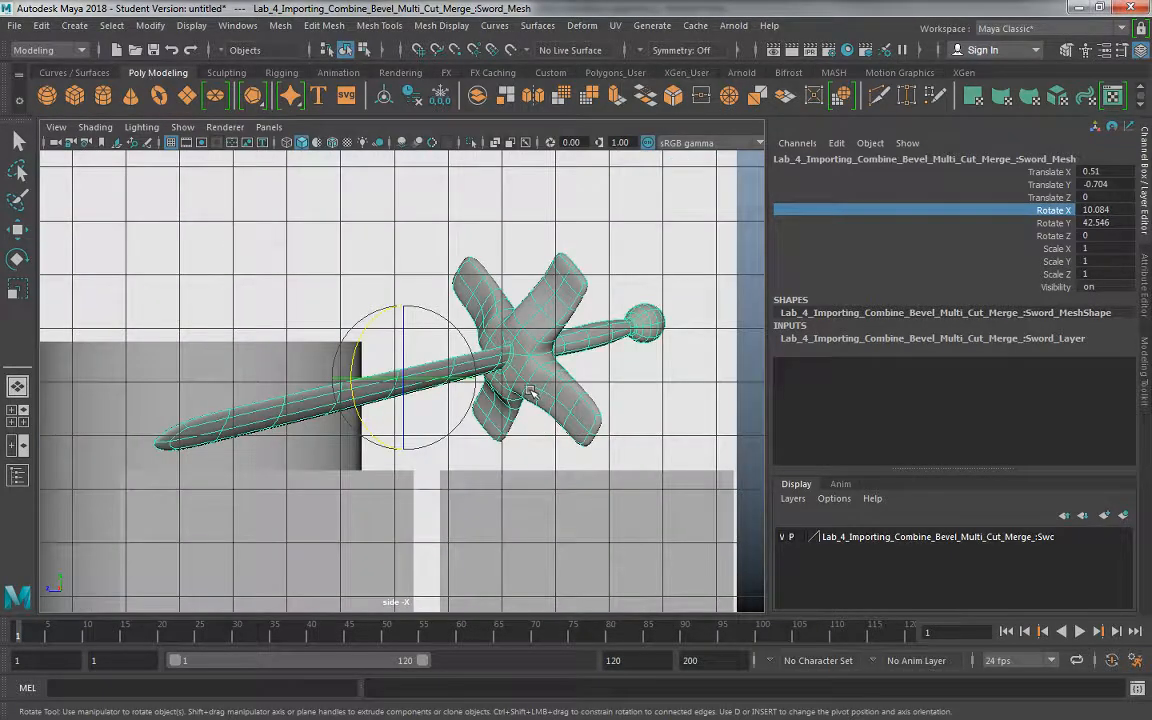
{"action": "middle_click_drag", "start_coordinate": [655, 296], "coordinate": [655, 300]}
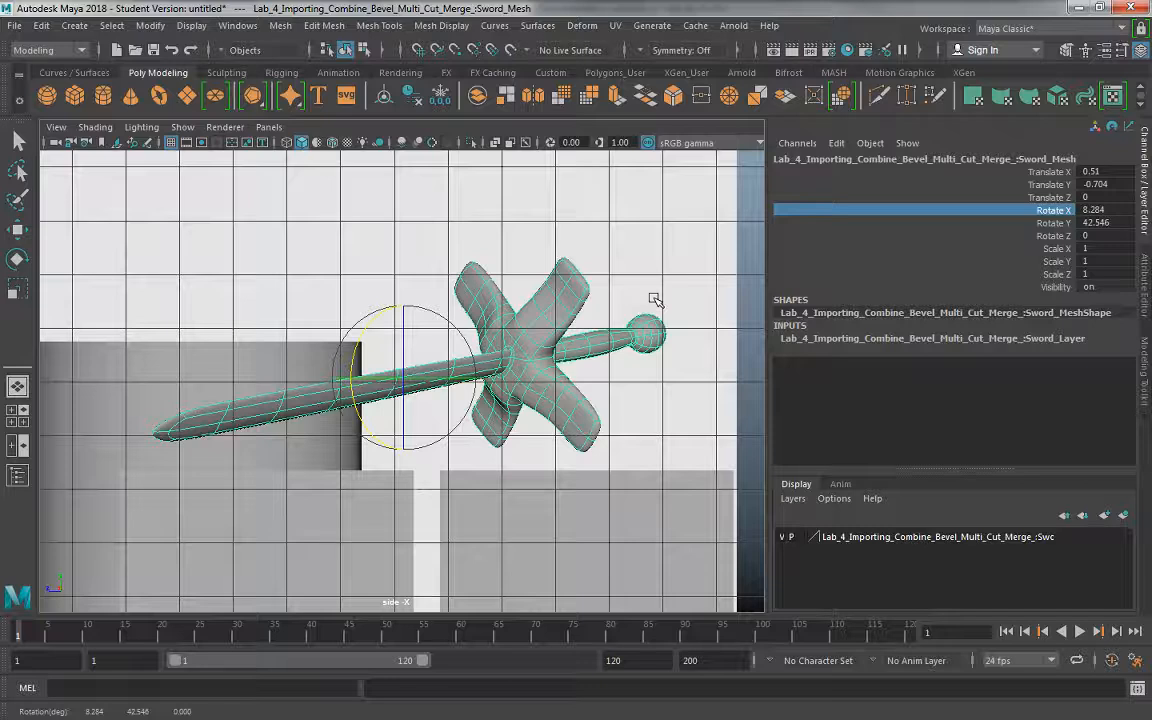
{"action": "key", "text": "ctrl+z"}
{"action": "key", "text": "w"}
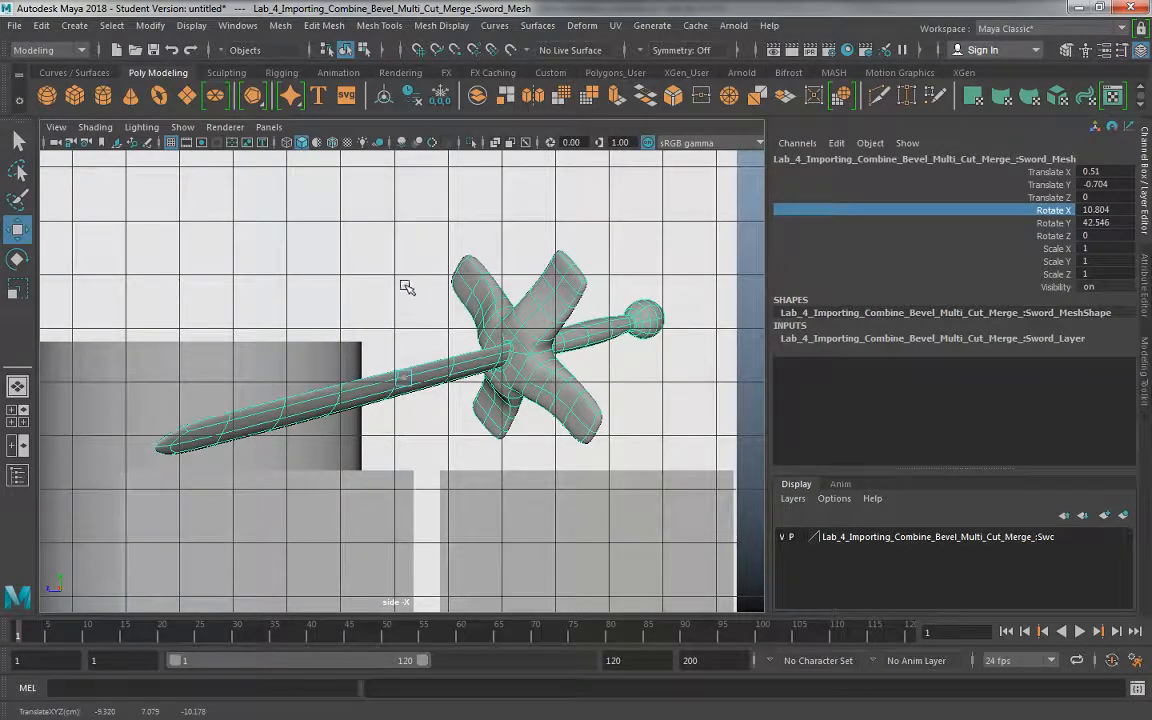
{"action": "left_click_drag", "start_coordinate": [402, 298], "coordinate": [409, 293]}
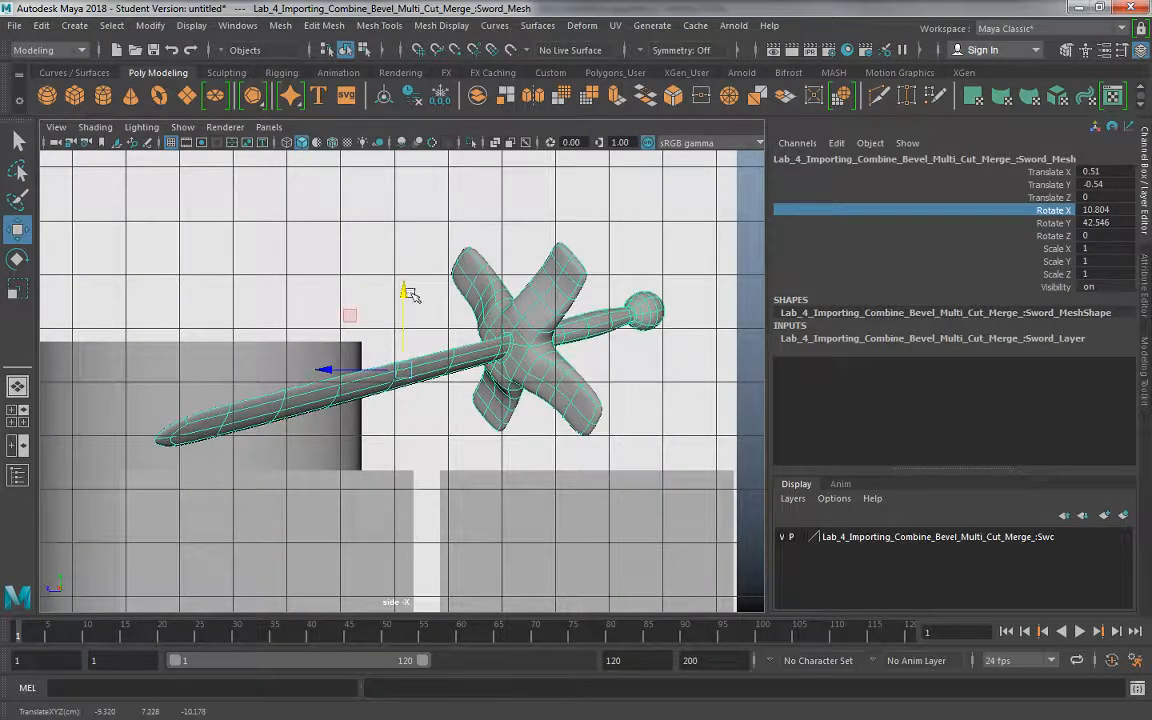
Reduce the sword's tilt to an X rotation of about 9.4 degrees
{"action": "left_click", "coordinate": [1006, 223]}
{"action": "key", "text": "e"}
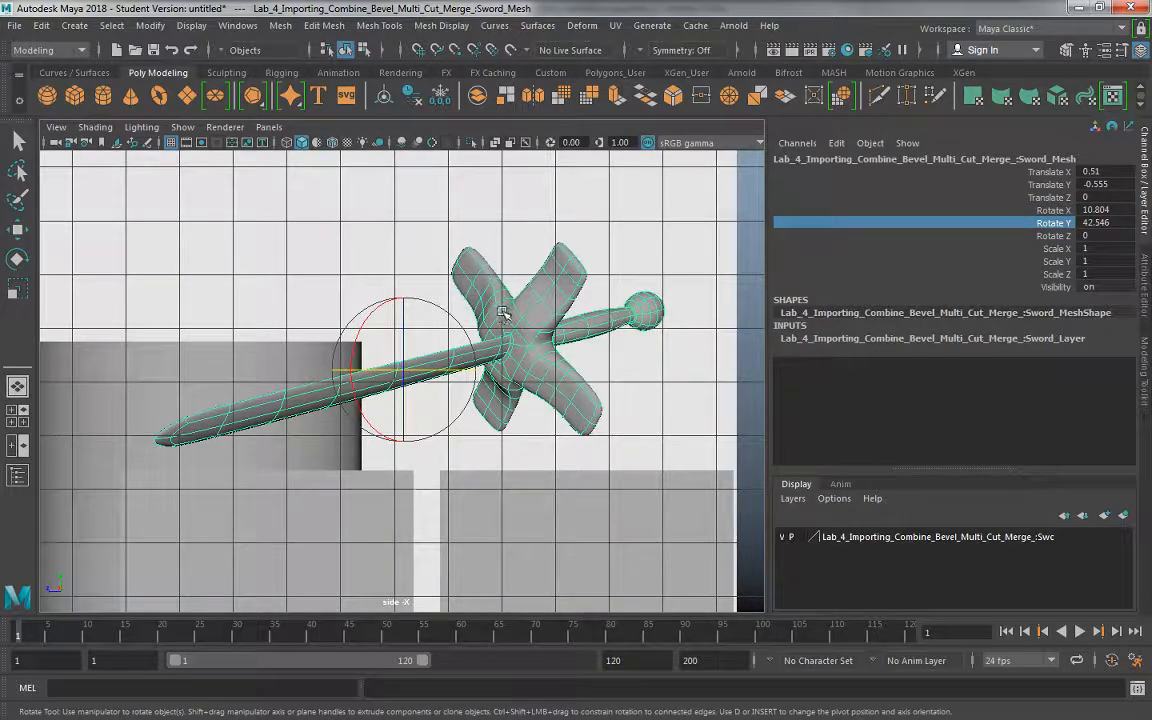
{"action": "left_click", "coordinate": [1048, 210]}
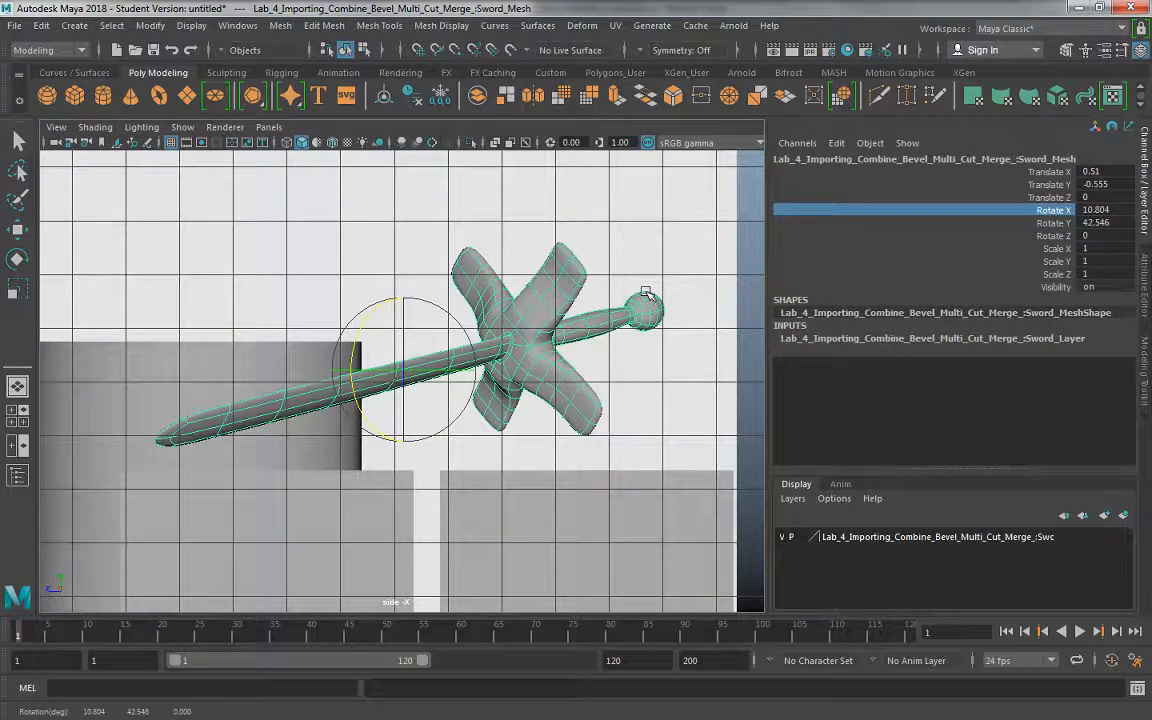
{"action": "middle_click_drag", "start_coordinate": [585, 265], "coordinate": [650, 293]}
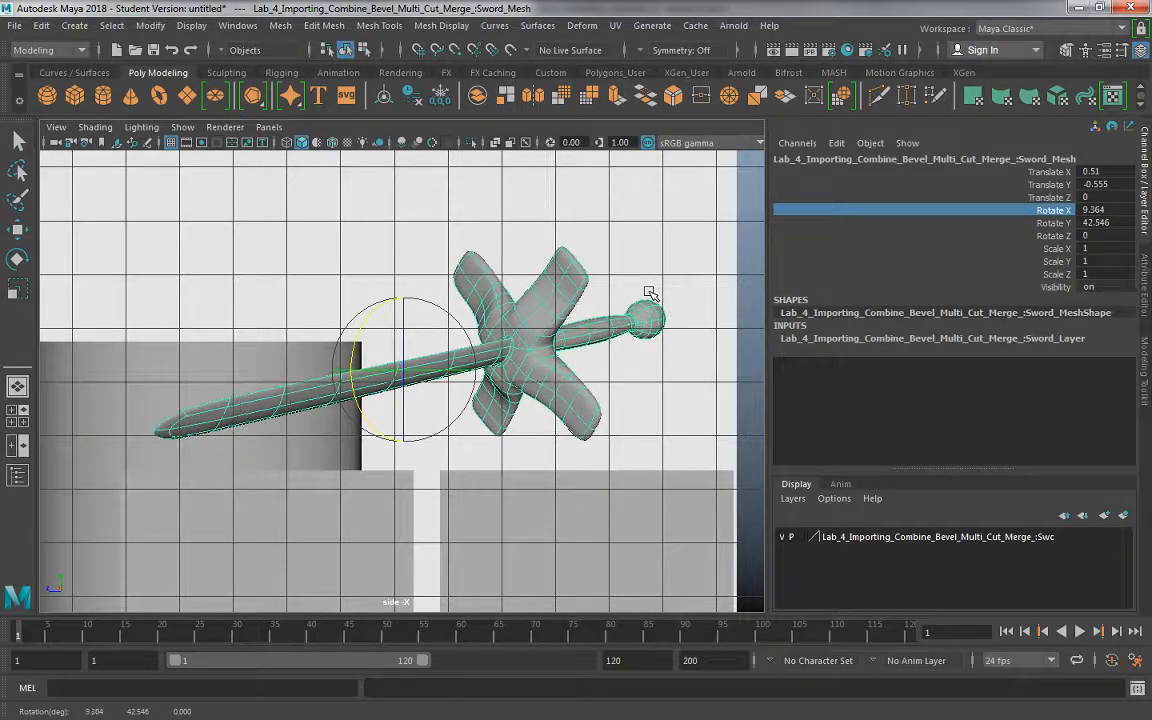
In the side view, lower the sword to about Y -1.286 and reduce its X rotation to about 8.1 degrees
{"action": "key", "text": "w"}
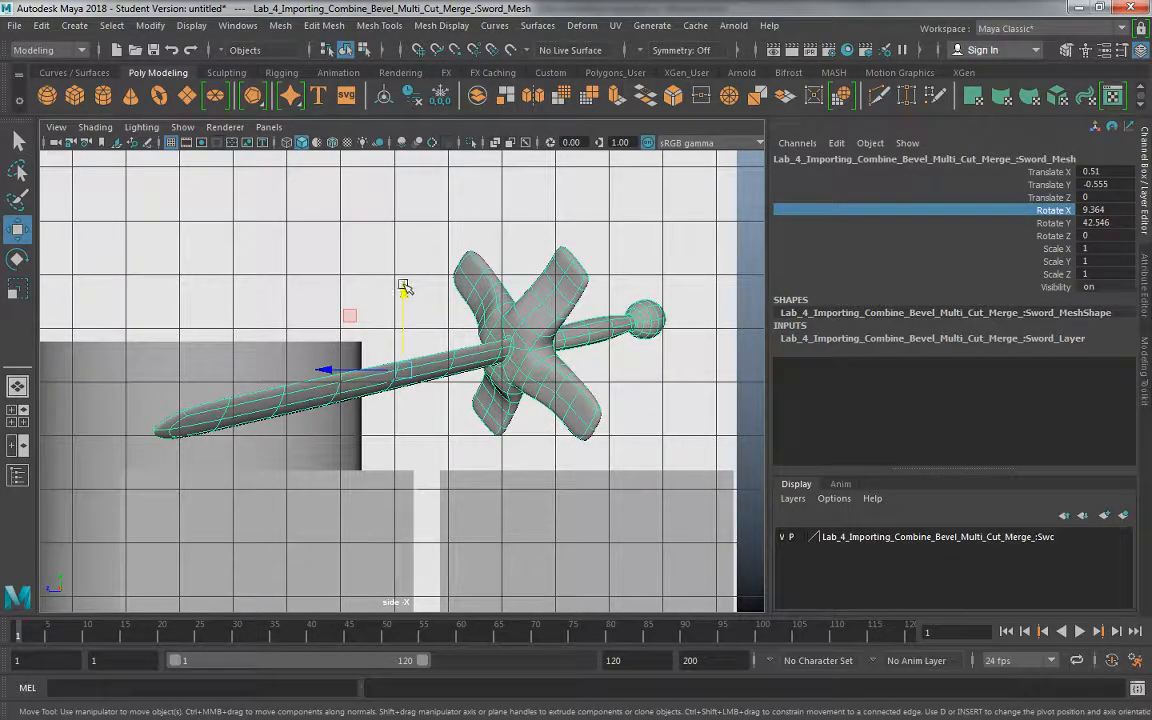
{"action": "left_click_drag", "start_coordinate": [403, 287], "coordinate": [405, 329]}
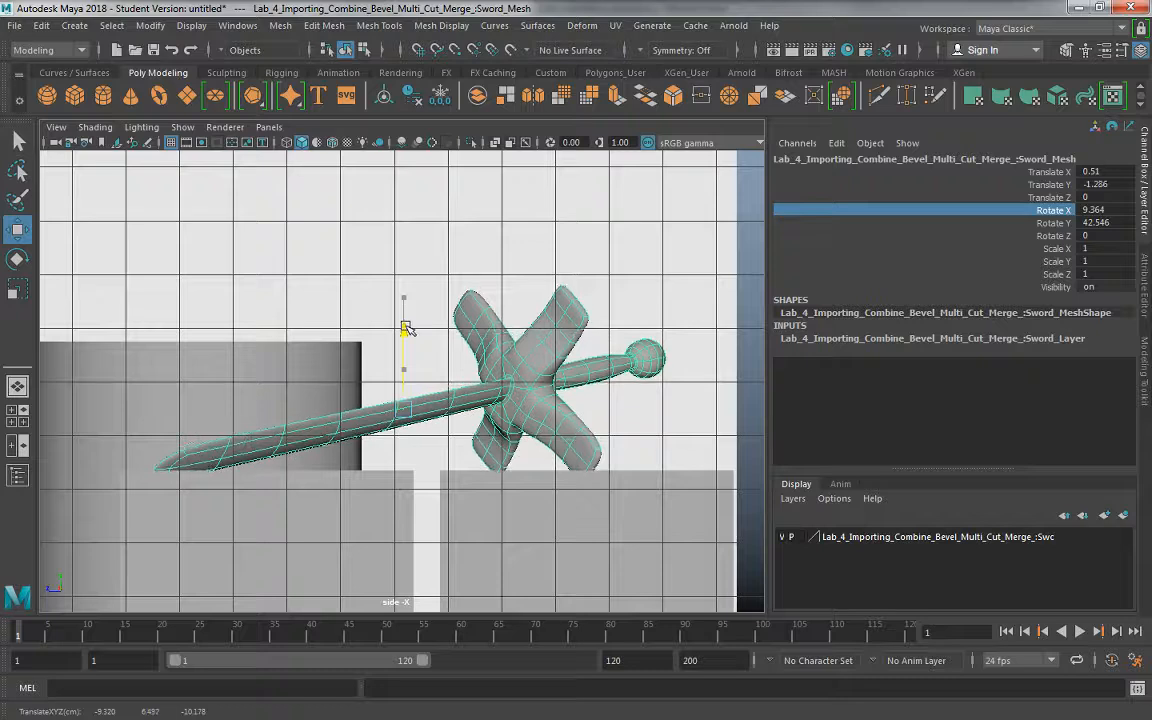
{"action": "key", "text": "e"}
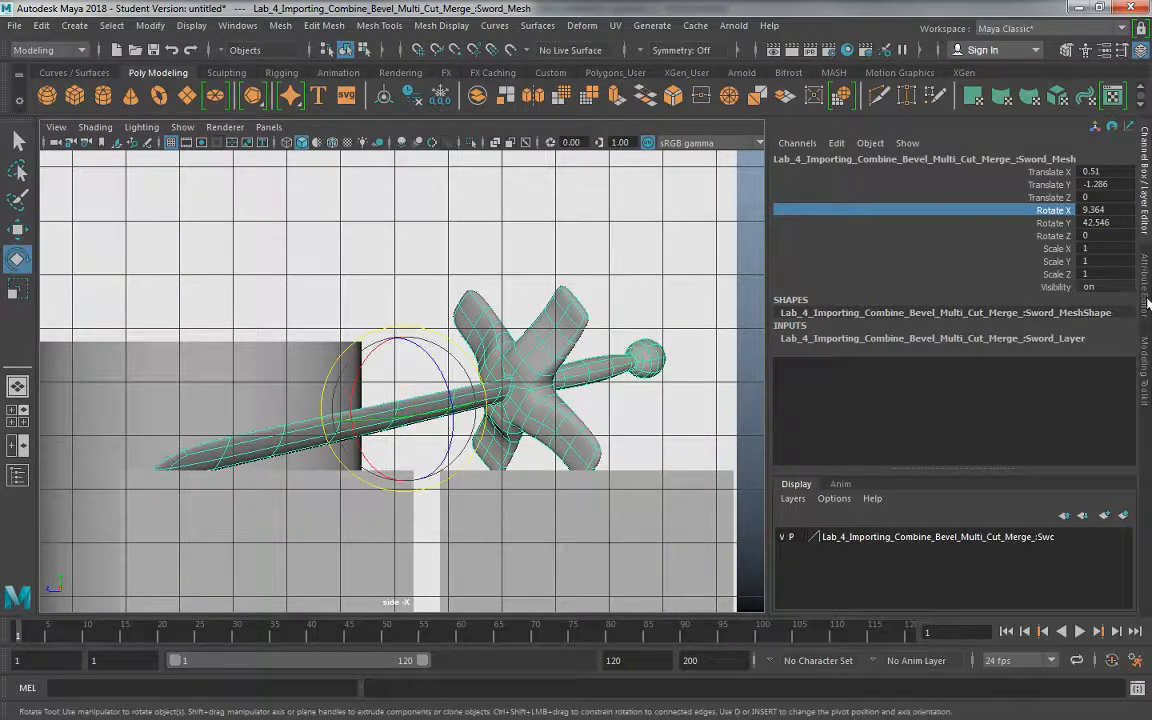
{"action": "middle_click_drag", "start_coordinate": [725, 262], "coordinate": [728, 264]}
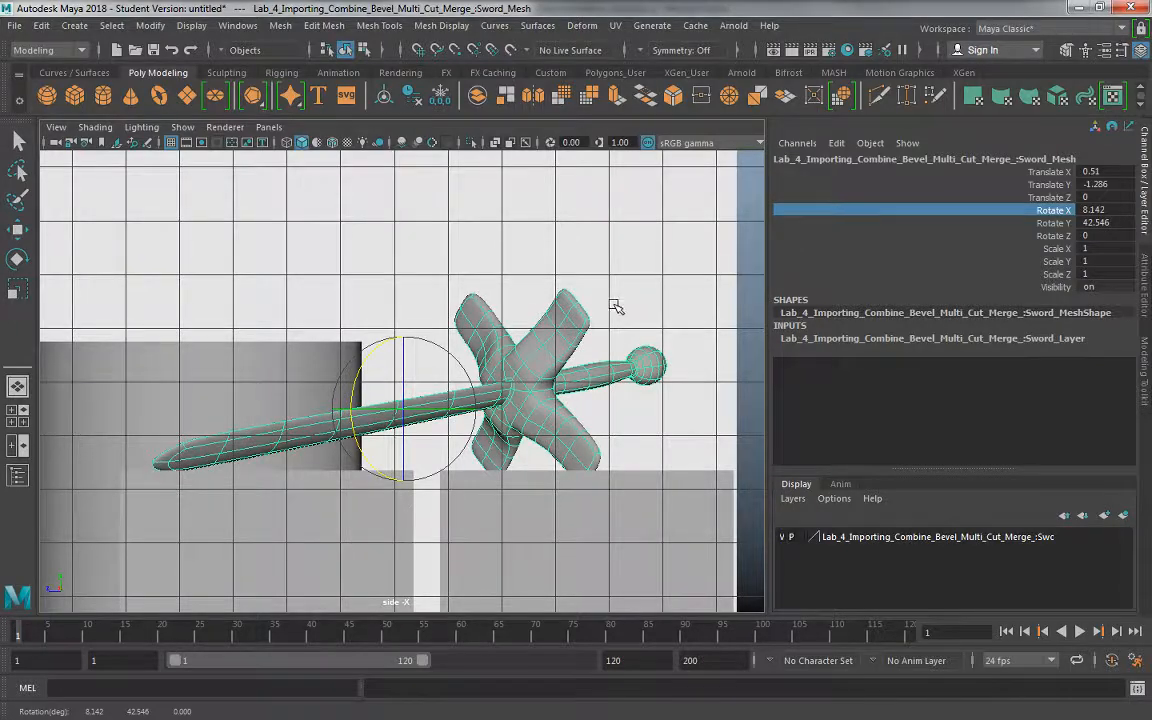
In the perspective view, raise the sword slightly above the crates, to about Y -1.181
{"action": "key", "text": "space"}
{"action": "key", "text": "space"}
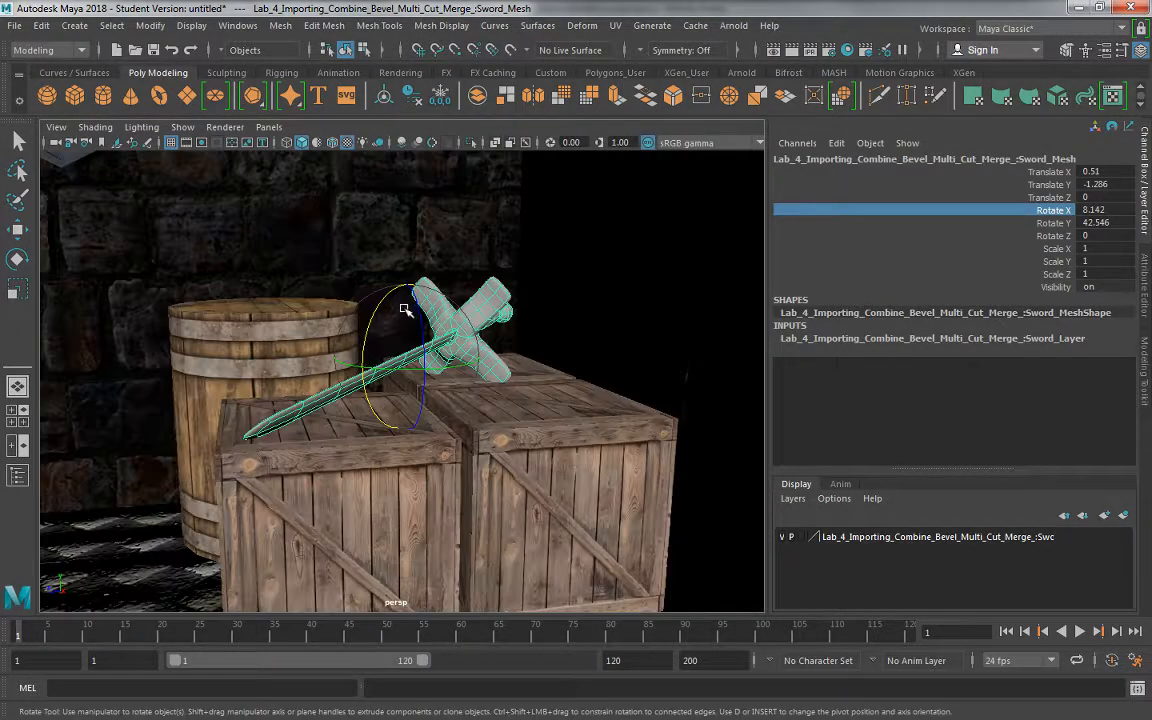
{"action": "left_click_drag", "start_coordinate": [404, 308], "coordinate": [373, 303], "text": "alt"}
{"action": "right_click_drag", "start_coordinate": [373, 303], "coordinate": [425, 382], "text": "alt"}
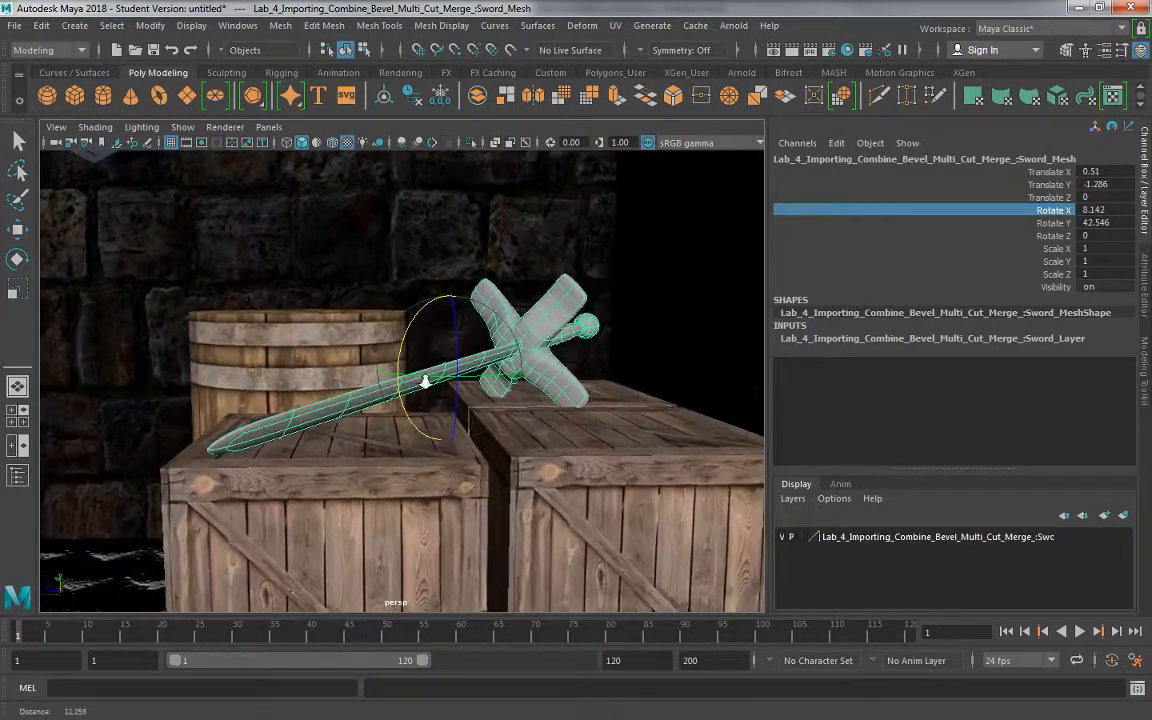
{"action": "left_click_drag", "start_coordinate": [425, 382], "coordinate": [489, 329], "text": "alt"}
{"action": "key", "text": "w"}
{"action": "left_click_drag", "start_coordinate": [455, 289], "coordinate": [455, 285]}
{"action": "left_click_drag", "start_coordinate": [227, 295], "coordinate": [213, 293], "text": "alt"}
{"action": "middle_click_drag", "start_coordinate": [210, 275], "coordinate": [206, 239], "text": "alt"}
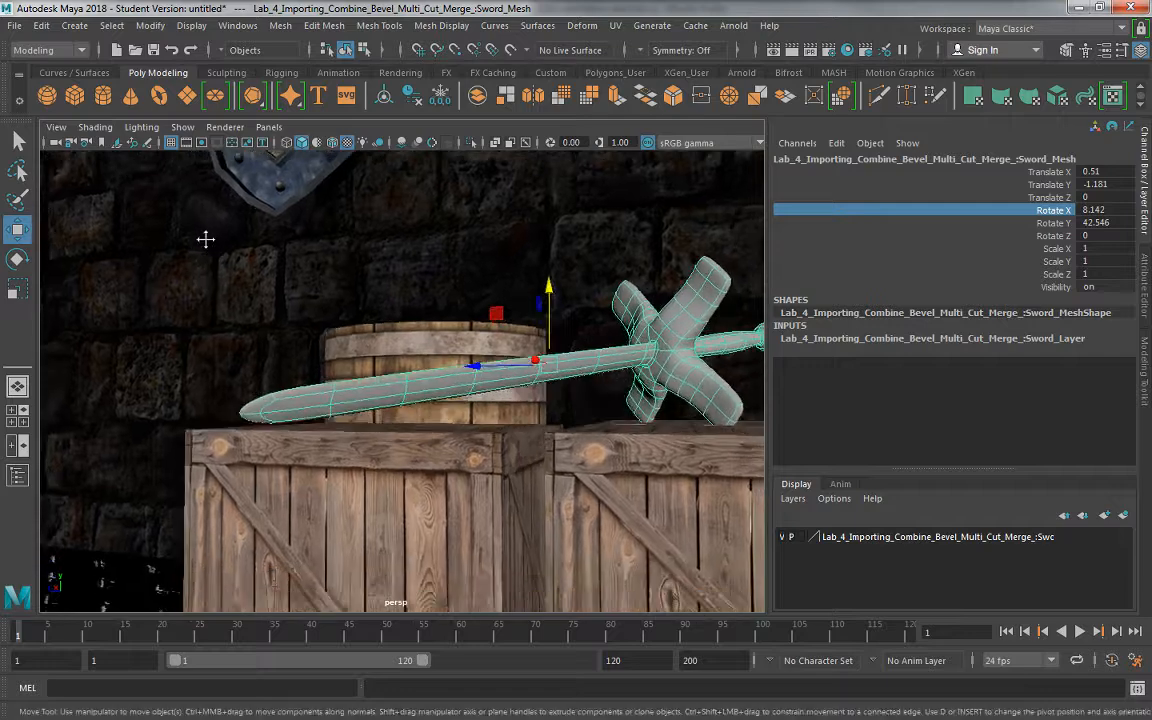
Tilt the sword to an X rotation of about 9.2 degrees so the blade tip meets the front crate, and deselect it
{"action": "right_click_drag", "start_coordinate": [208, 243], "coordinate": [345, 460], "text": "alt"}
{"action": "key", "text": "e"}
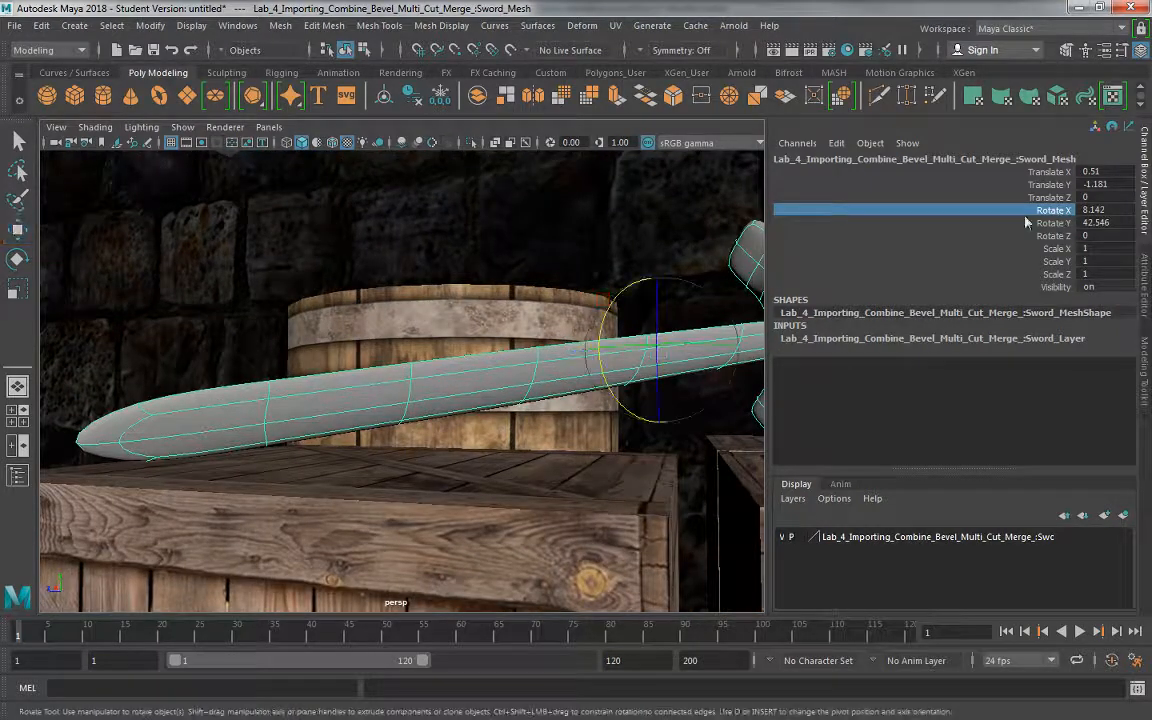
{"action": "middle_click_drag", "start_coordinate": [635, 314], "coordinate": [560, 285]}
{"action": "left_click_drag", "start_coordinate": [348, 365], "coordinate": [501, 456], "text": "alt"}
{"action": "right_click_drag", "start_coordinate": [501, 456], "coordinate": [461, 443], "text": "alt"}
{"action": "left_click_drag", "start_coordinate": [461, 443], "coordinate": [511, 425], "text": "alt"}
{"action": "right_click_drag", "start_coordinate": [511, 425], "coordinate": [324, 267], "text": "alt"}
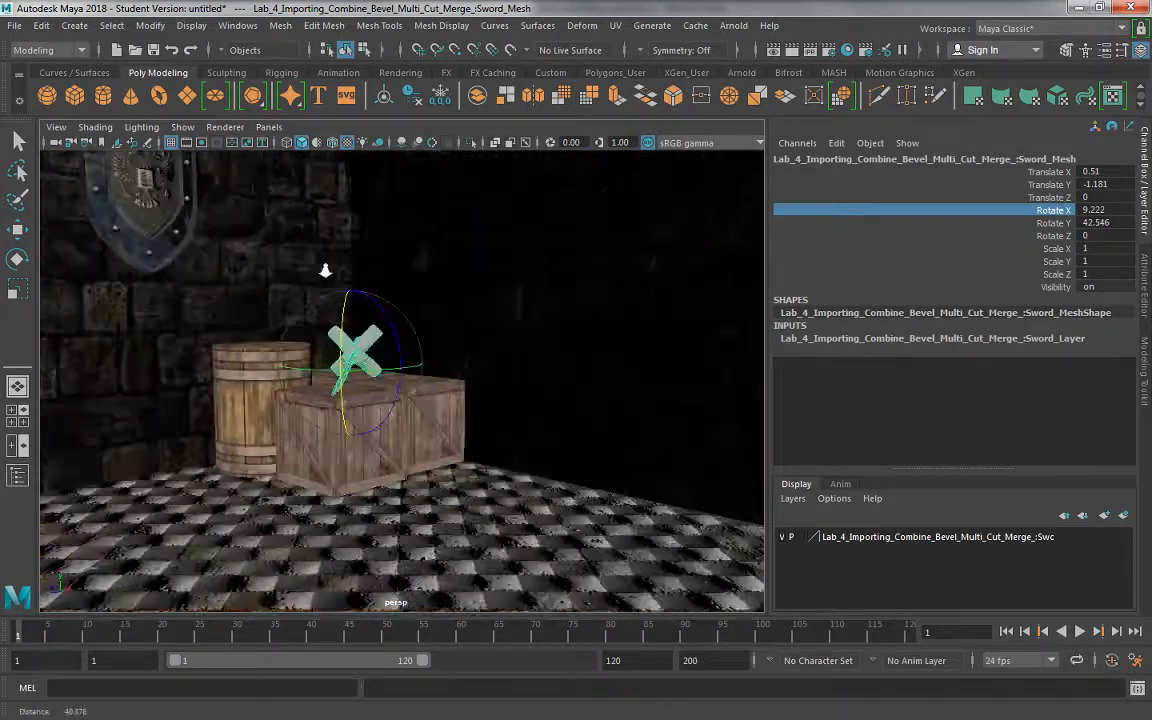
{"action": "left_click_drag", "start_coordinate": [430, 500], "coordinate": [404, 360], "text": "alt"}
{"action": "left_click", "coordinate": [739, 423]}
Import Lab_1_Bookshelf.mb from the Labs folder into the scene
{"action": "key", "text": "w"}
{"action": "right_click_drag", "start_coordinate": [404, 360], "coordinate": [463, 463], "text": "alt"}
{"action": "middle_click_drag", "start_coordinate": [463, 463], "coordinate": [508, 518], "text": "alt"}
{"action": "left_click_drag", "start_coordinate": [391, 444], "coordinate": [470, 470], "text": "alt"}
{"action": "left_click", "coordinate": [15, 26]}
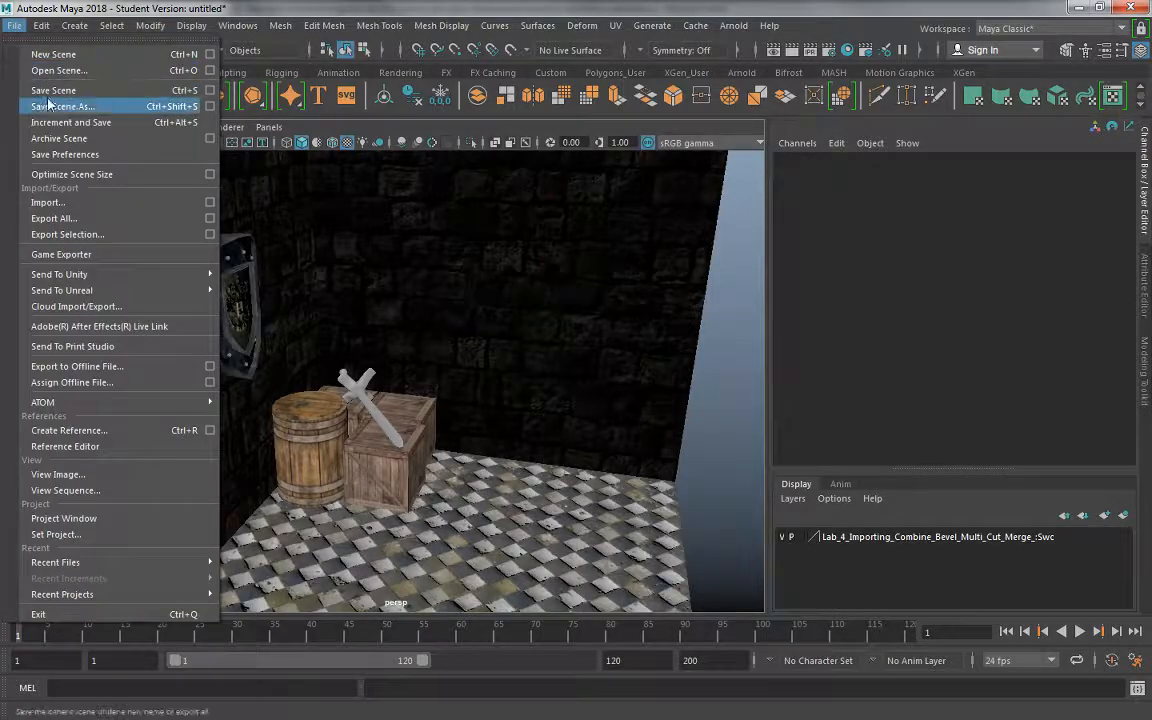
{"action": "left_click", "coordinate": [77, 204]}
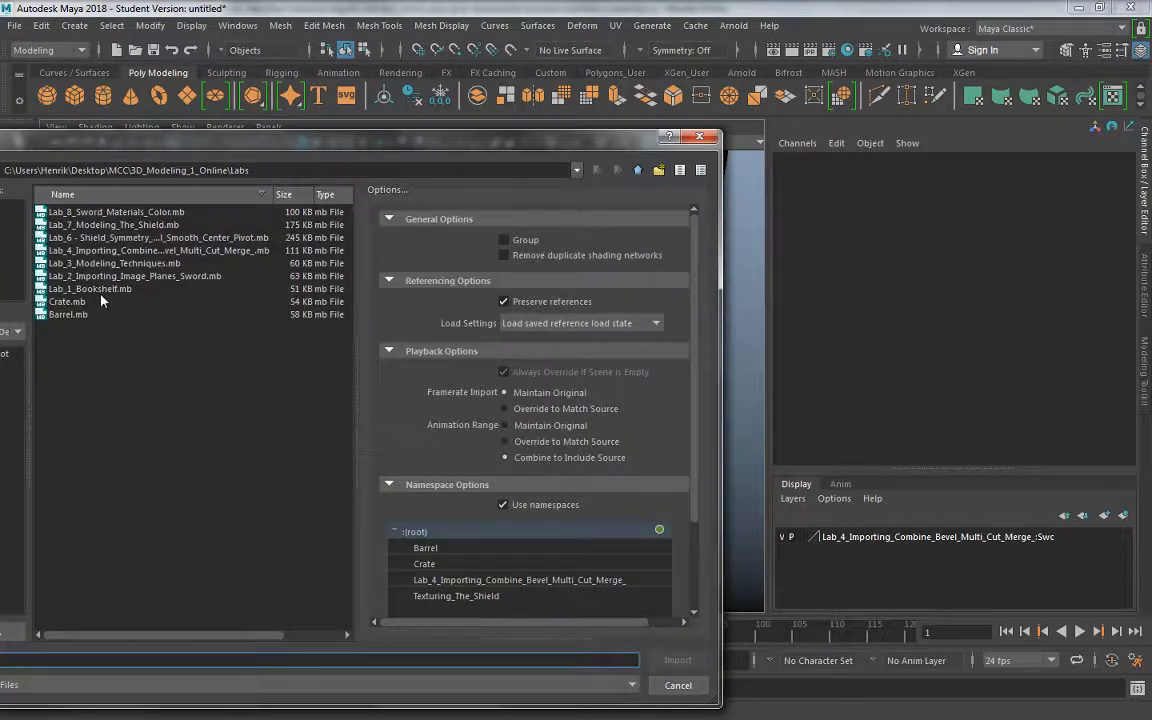
{"action": "left_click", "coordinate": [100, 290]}
{"action": "left_click", "coordinate": [678, 661]}
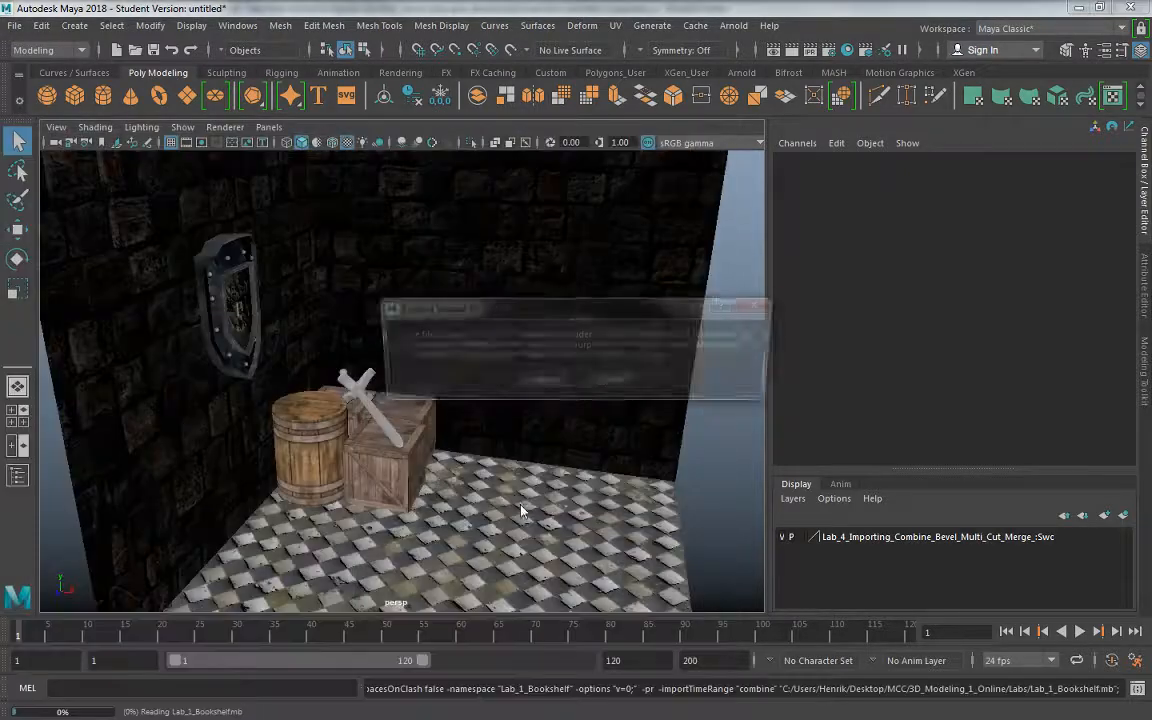
{"action": "left_click", "coordinate": [541, 383]}
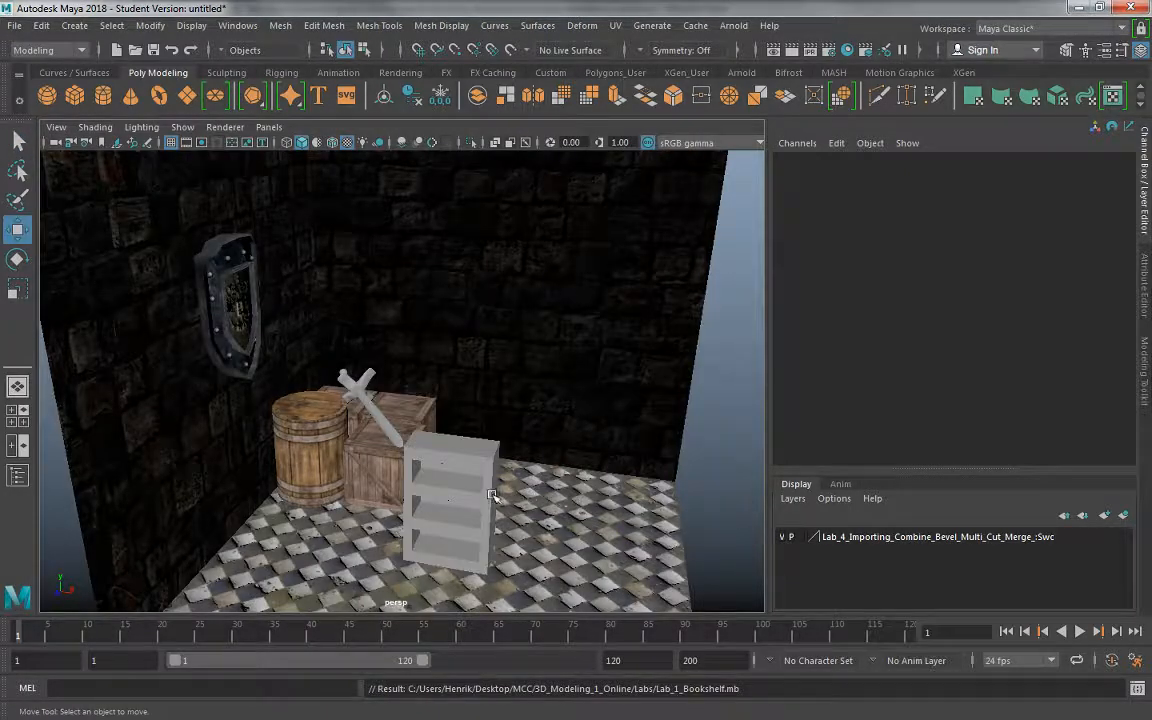
Scale the bookshelf uniformly to about 10.32 × 15.488 × 4.452 and raise it to about Y 7.709 so it stands on the floor
{"action": "left_click_drag", "start_coordinate": [491, 495], "coordinate": [429, 487], "text": "alt"}
{"action": "left_click", "coordinate": [429, 488]}
{"action": "key", "text": "r"}
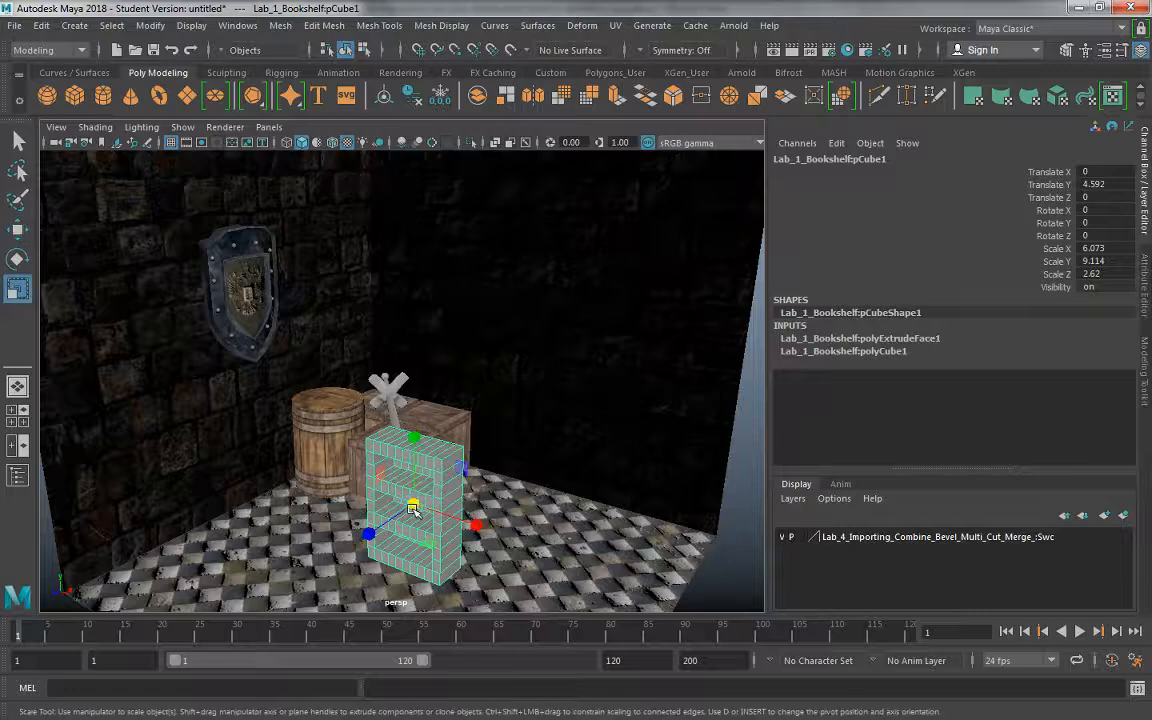
{"action": "left_click_drag", "start_coordinate": [476, 526], "coordinate": [510, 532]}
{"action": "key", "text": "ctrl+z"}
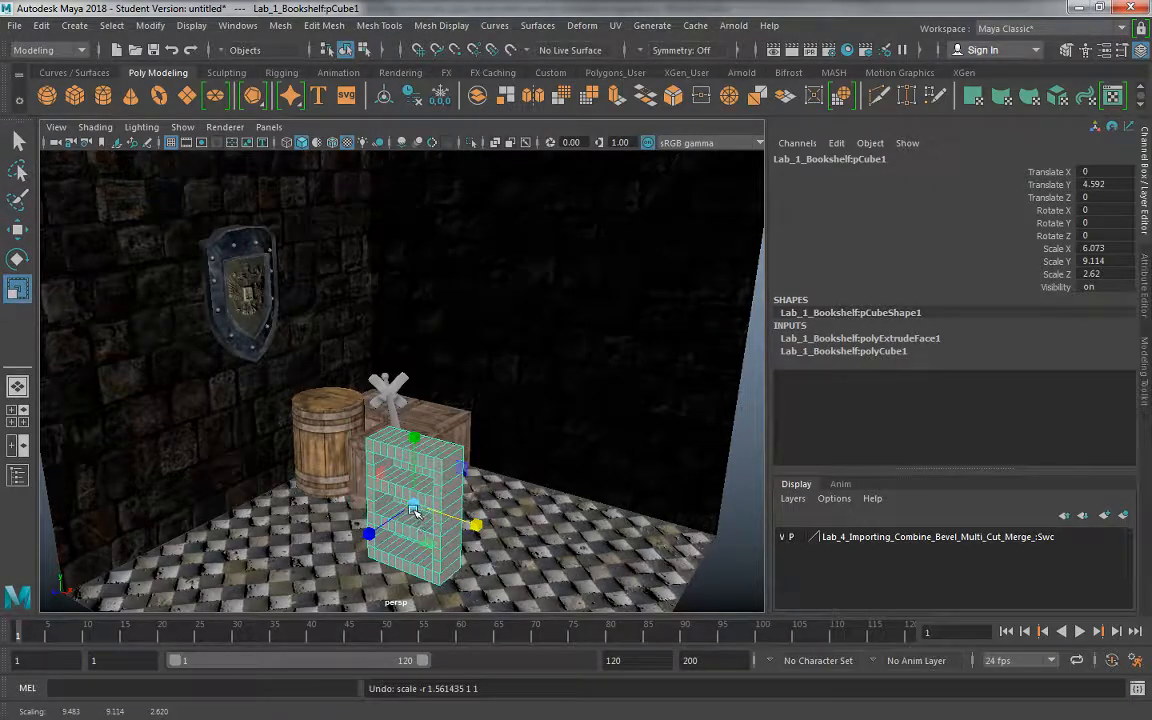
{"action": "left_click_drag", "start_coordinate": [415, 512], "coordinate": [470, 543]}
{"action": "key", "text": "w"}
{"action": "left_click_drag", "start_coordinate": [411, 430], "coordinate": [428, 386]}
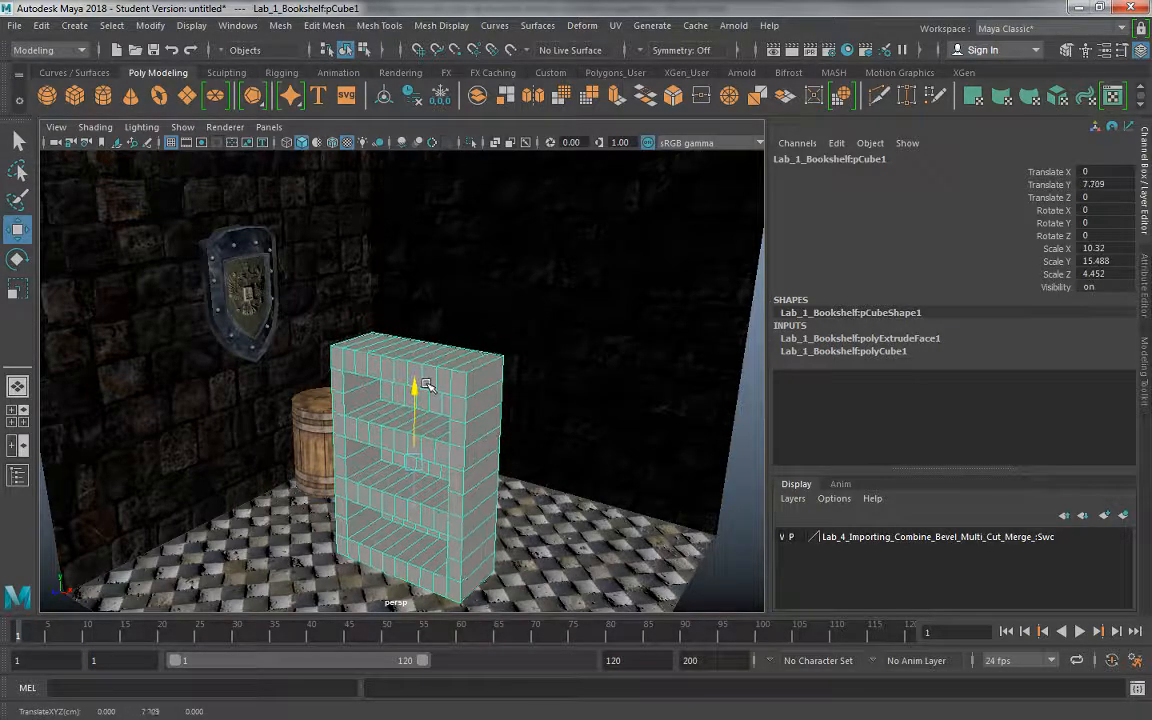
Move the bookshelf back against the wall beside the crates and deselect it
{"action": "left_click_drag", "start_coordinate": [362, 497], "coordinate": [571, 446], "text": "alt"}
{"action": "left_click_drag", "start_coordinate": [556, 373], "coordinate": [600, 377]}
{"action": "left_click_drag", "start_coordinate": [508, 482], "coordinate": [357, 458], "text": "alt"}
{"action": "scroll", "coordinate": [599, 470], "scroll_direction": "down", "scroll_amount": 5}
{"action": "left_click", "coordinate": [630, 404]}
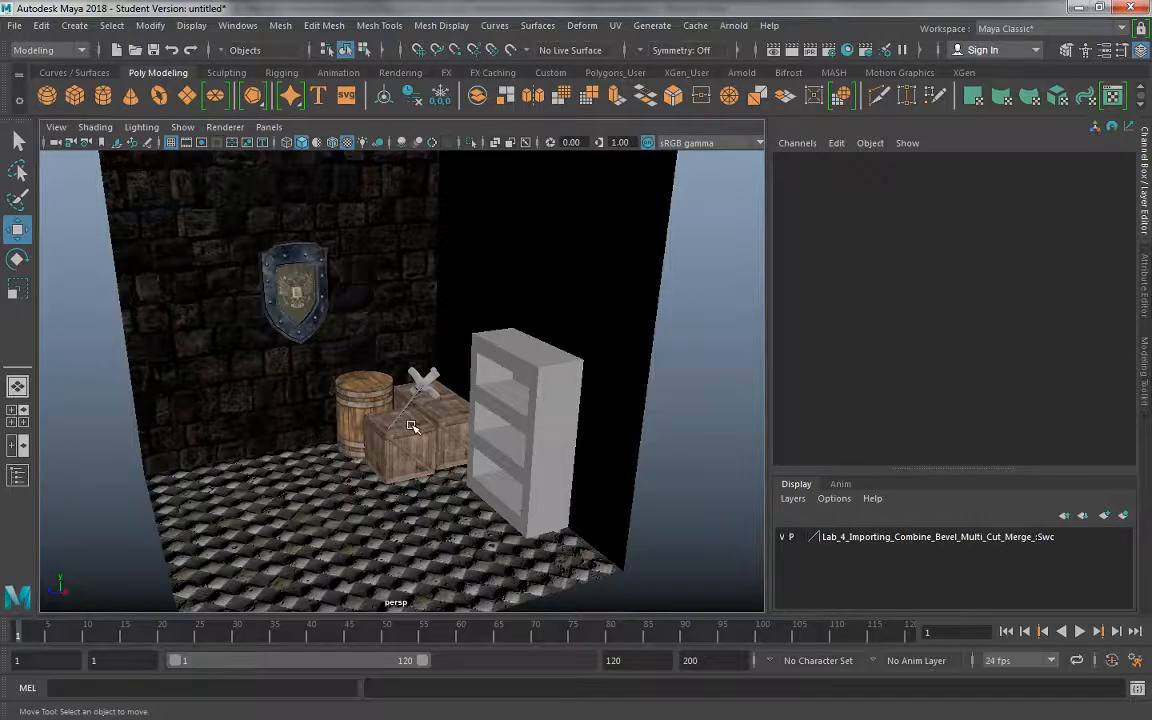
Review the room's objects by selecting the two walls, shield, floor, barrel and crate area in turn
{"action": "left_click_drag", "start_coordinate": [412, 427], "coordinate": [473, 417], "text": "alt"}
{"action": "right_click_drag", "start_coordinate": [473, 417], "coordinate": [455, 473], "text": "alt"}
{"action": "left_click_drag", "start_coordinate": [455, 473], "coordinate": [355, 452], "text": "alt"}
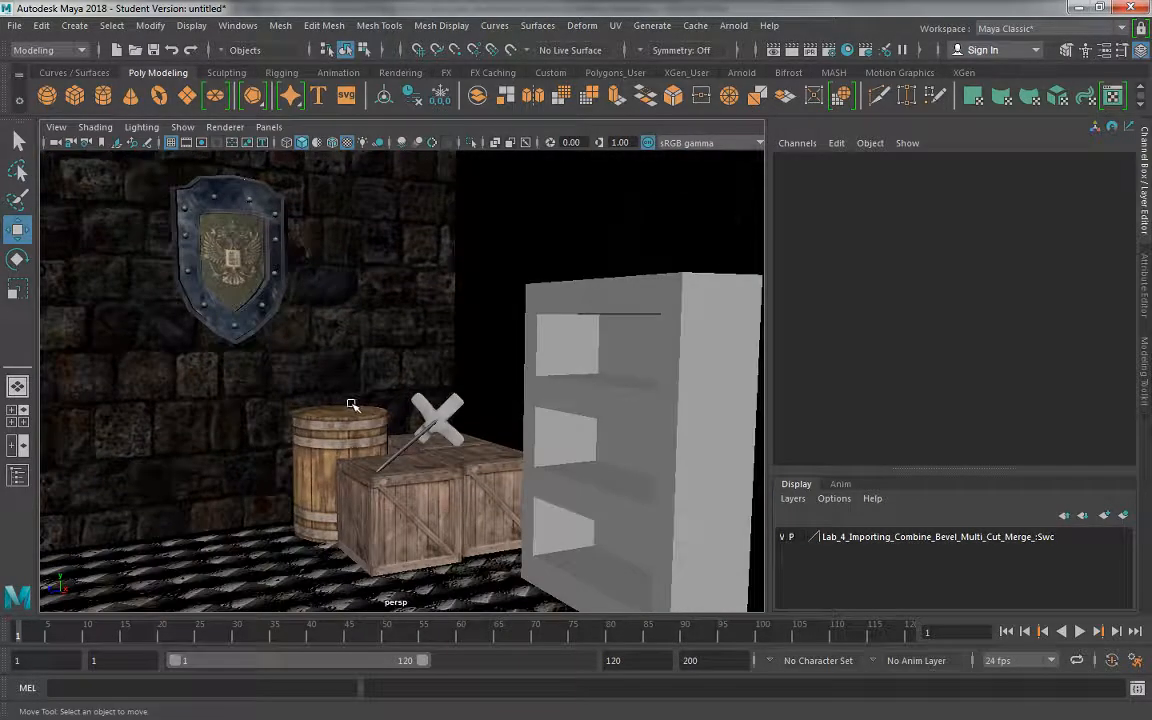
{"action": "left_click_drag", "start_coordinate": [351, 404], "coordinate": [398, 381], "text": "alt"}
{"action": "left_click", "coordinate": [292, 248]}
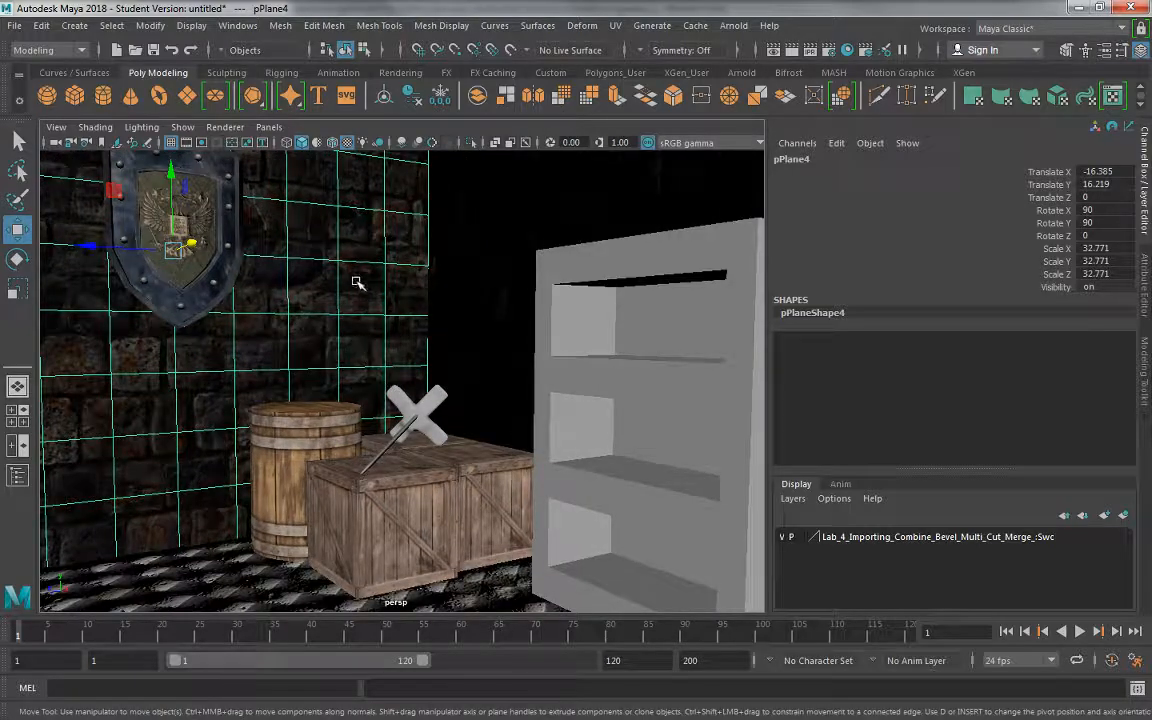
{"action": "middle_click_drag", "start_coordinate": [373, 298], "coordinate": [351, 364], "text": "alt"}
{"action": "scroll", "coordinate": [352, 365], "scroll_direction": "down", "scroll_amount": 3}
{"action": "left_click", "coordinate": [501, 244]}
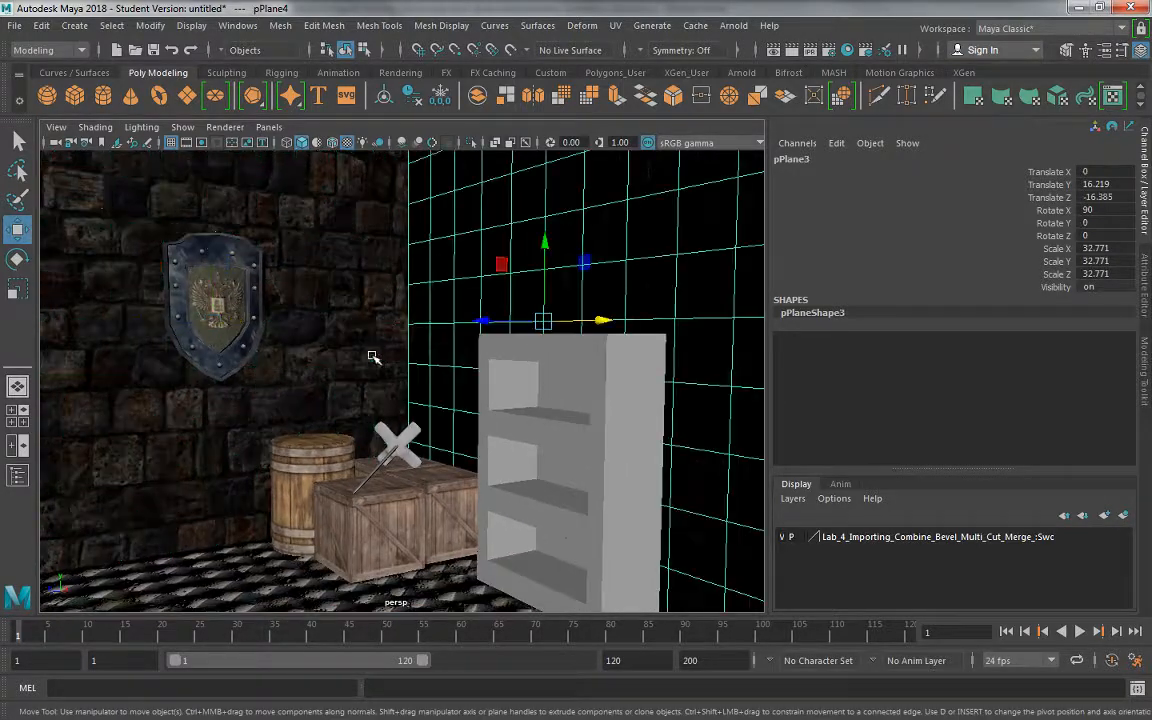
{"action": "left_click_drag", "start_coordinate": [405, 494], "coordinate": [367, 446], "text": "alt"}
{"action": "left_click", "coordinate": [221, 299]}
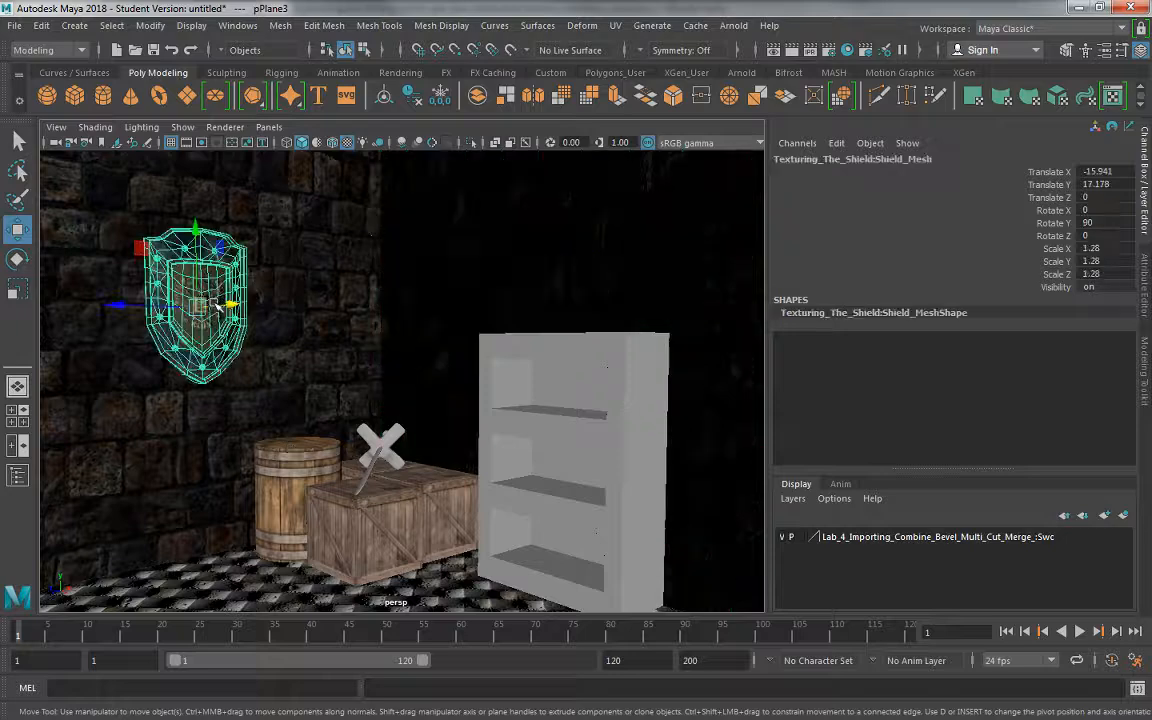
{"action": "left_click", "coordinate": [242, 592]}
{"action": "left_click", "coordinate": [290, 500]}
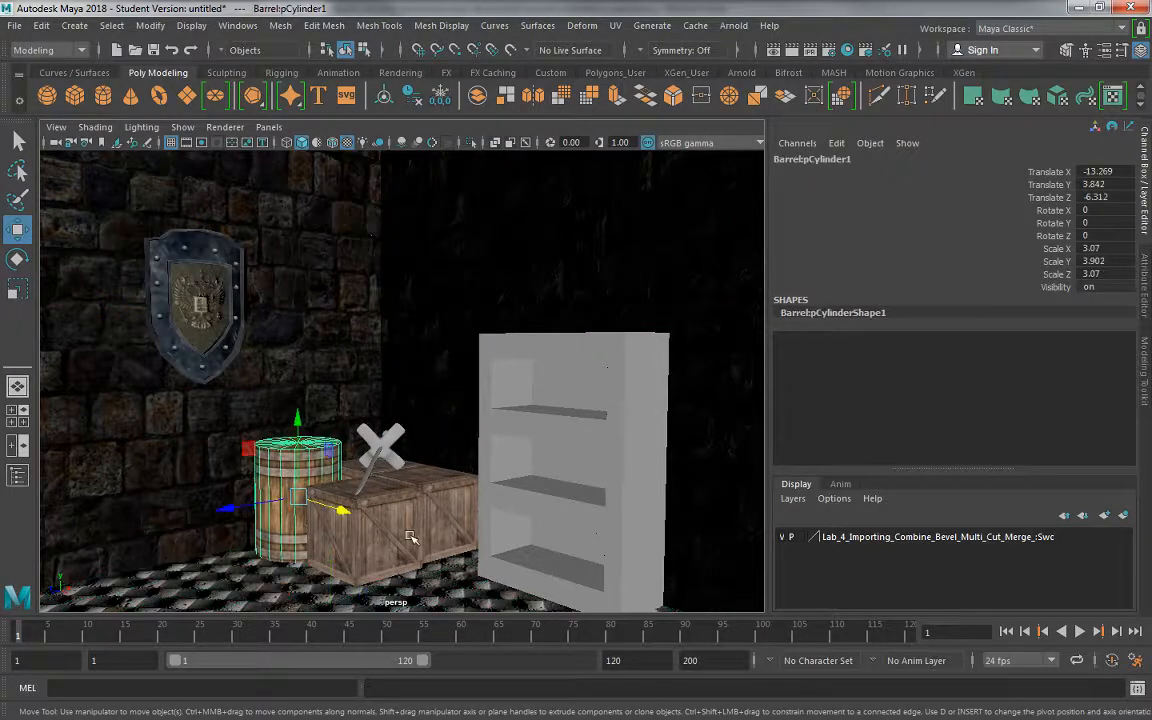
{"action": "left_click", "coordinate": [372, 485]}
{"action": "scroll", "coordinate": [331, 366], "scroll_direction": "down", "scroll_amount": 3}
{"action": "scroll", "coordinate": [331, 366], "scroll_direction": "down", "scroll_amount": 5}
{"action": "left_click", "coordinate": [586, 391]}
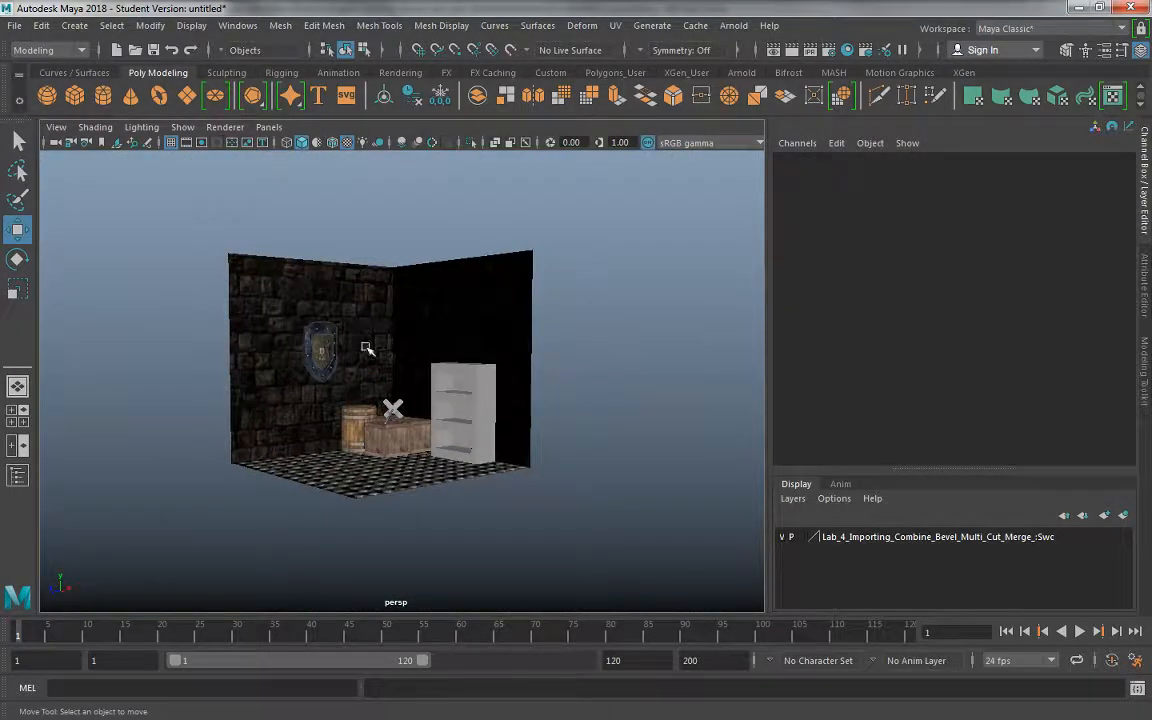
Examine the arrangement of the shield, barrel, crates, sword and bookshelf from several angles
{"action": "scroll", "coordinate": [368, 352], "scroll_direction": "up", "scroll_amount": 6}
{"action": "scroll", "coordinate": [396, 448], "scroll_direction": "up", "scroll_amount": 5}
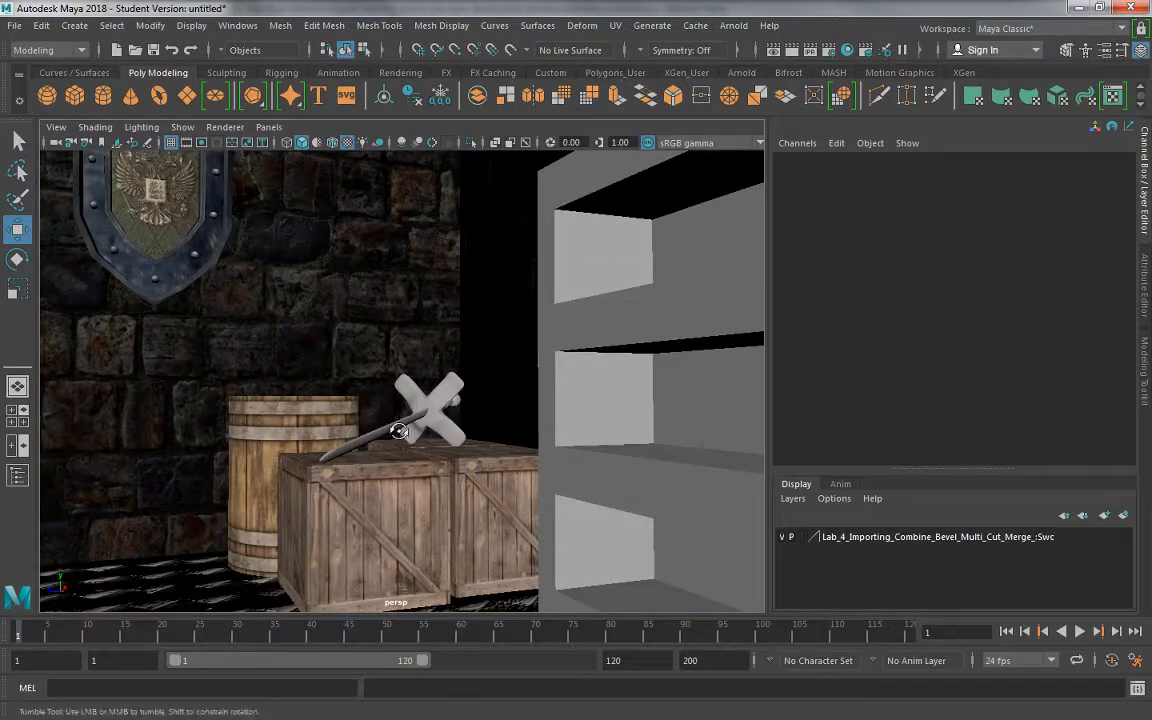
{"action": "right_click_drag", "start_coordinate": [429, 476], "coordinate": [404, 437], "text": "alt"}
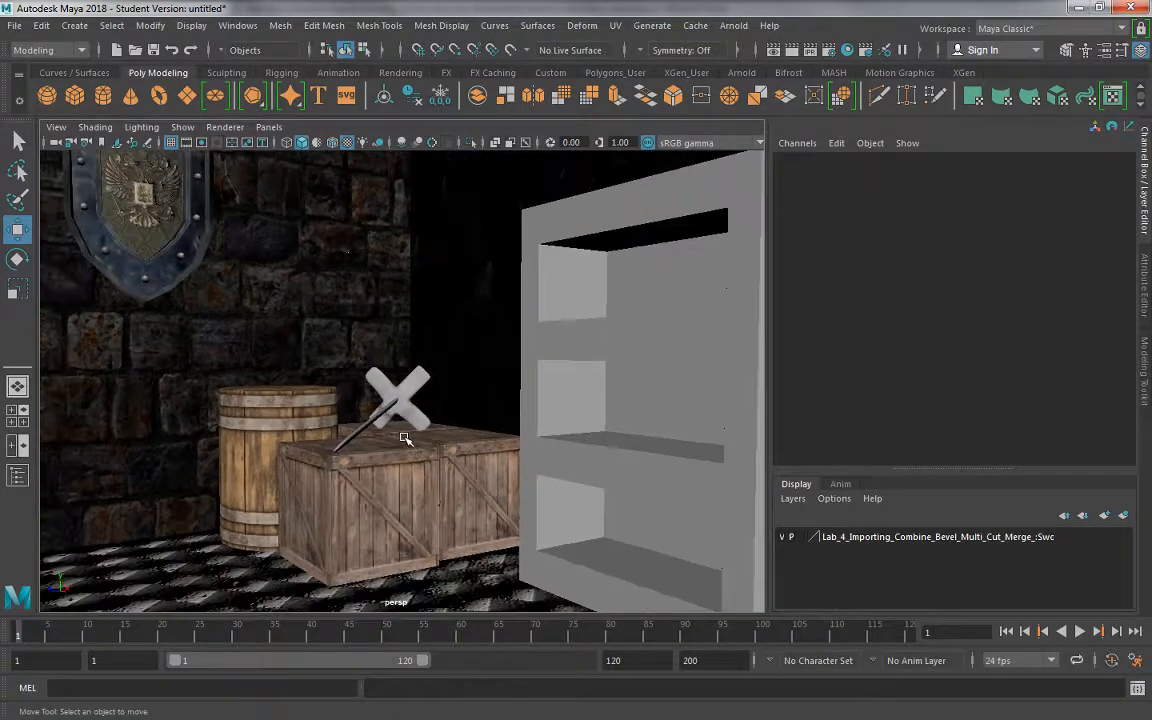
{"action": "middle_click_drag", "start_coordinate": [404, 437], "coordinate": [406, 458], "text": "alt"}
{"action": "right_click_drag", "start_coordinate": [406, 458], "coordinate": [338, 392], "text": "alt"}
{"action": "left_click_drag", "start_coordinate": [360, 410], "coordinate": [338, 440], "text": "alt"}
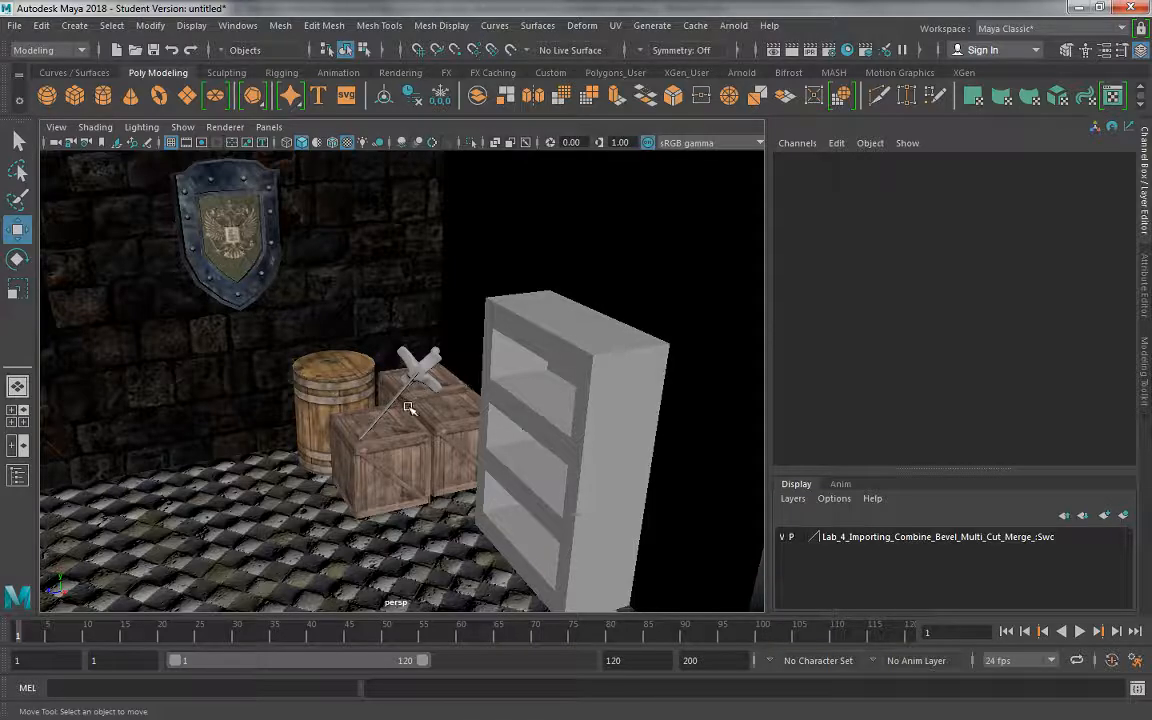
{"action": "left_click_drag", "start_coordinate": [368, 368], "coordinate": [445, 391], "text": "alt"}
{"action": "right_click_drag", "start_coordinate": [445, 391], "coordinate": [399, 408], "text": "alt"}
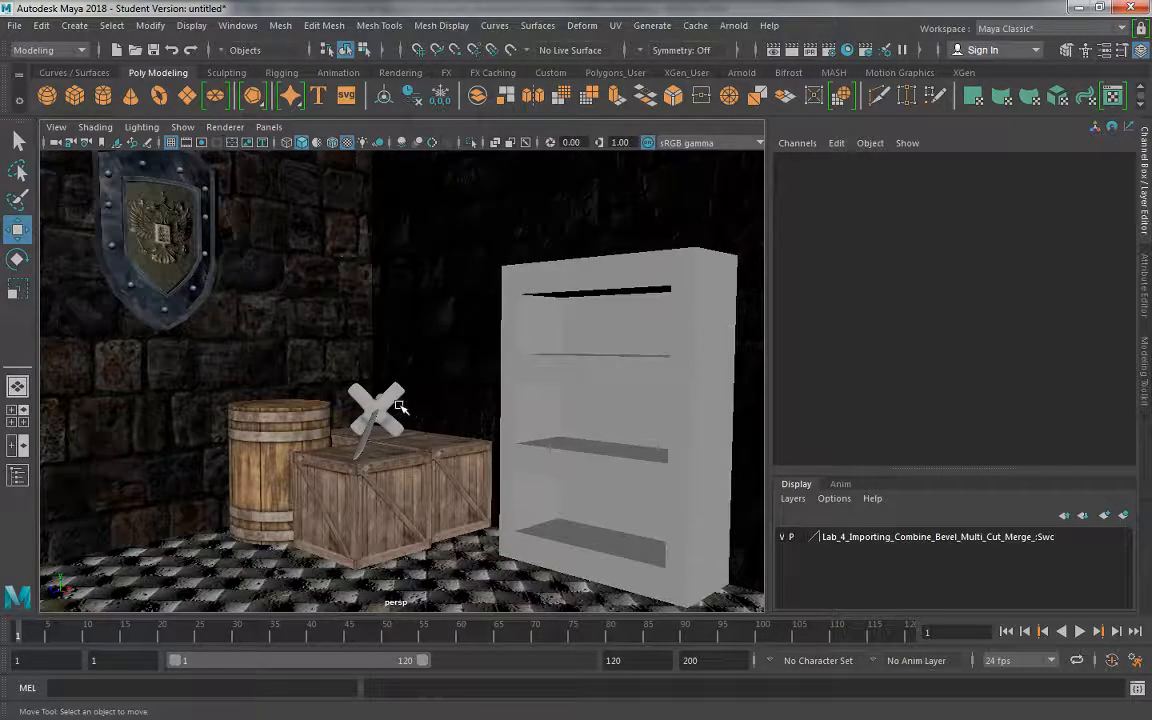
{"action": "left_click_drag", "start_coordinate": [398, 406], "coordinate": [364, 406], "text": "alt"}
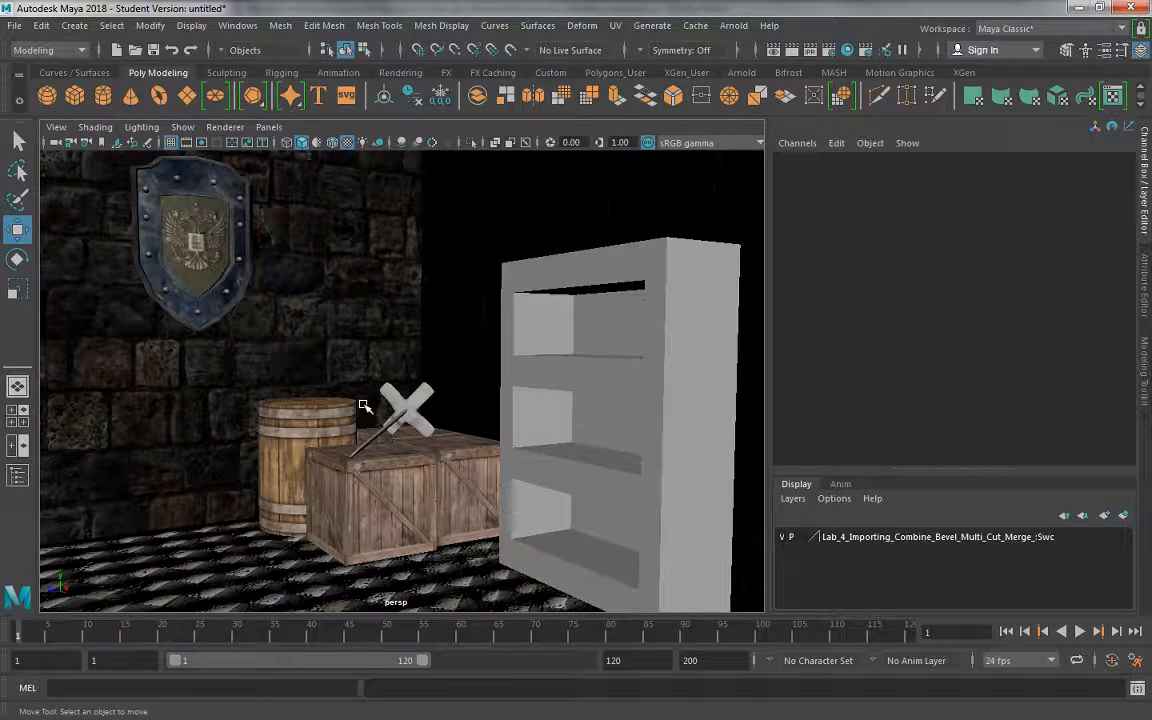